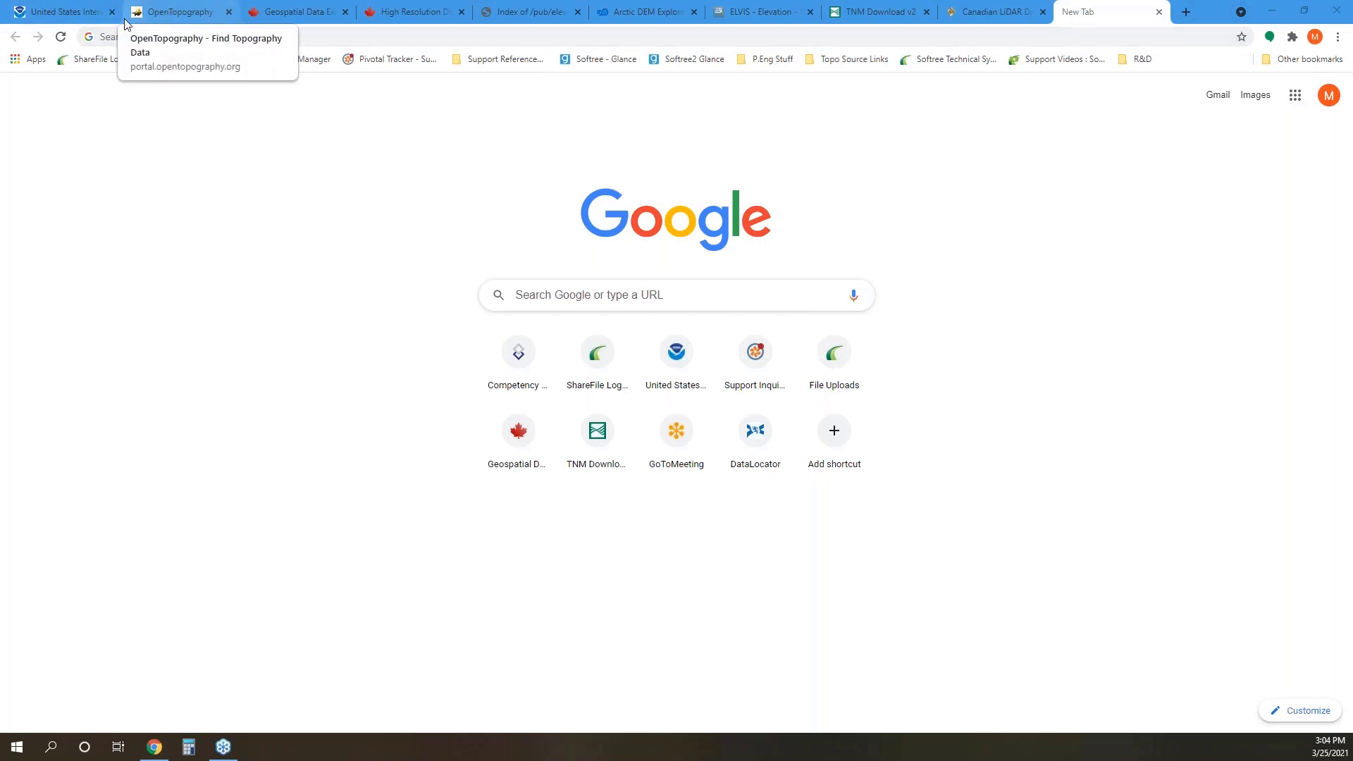
# Open the 2017 ME Umbagog Lidar record for Maine in the US Interagency Elevation Inventory and review its access links, accuracy and coverage
pyautogui.click(63, 14)
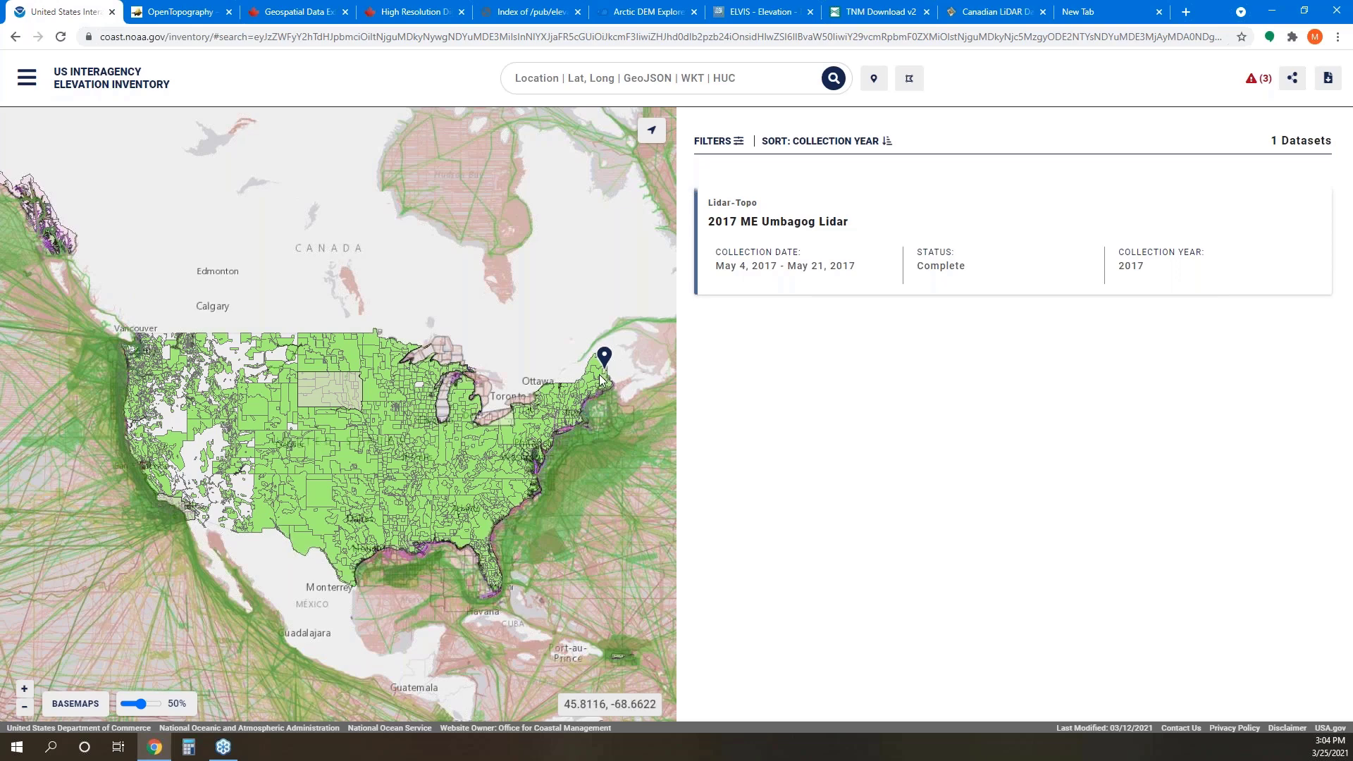
pyautogui.scroll(3, 599, 374)
pyautogui.scroll(2, 623, 370)
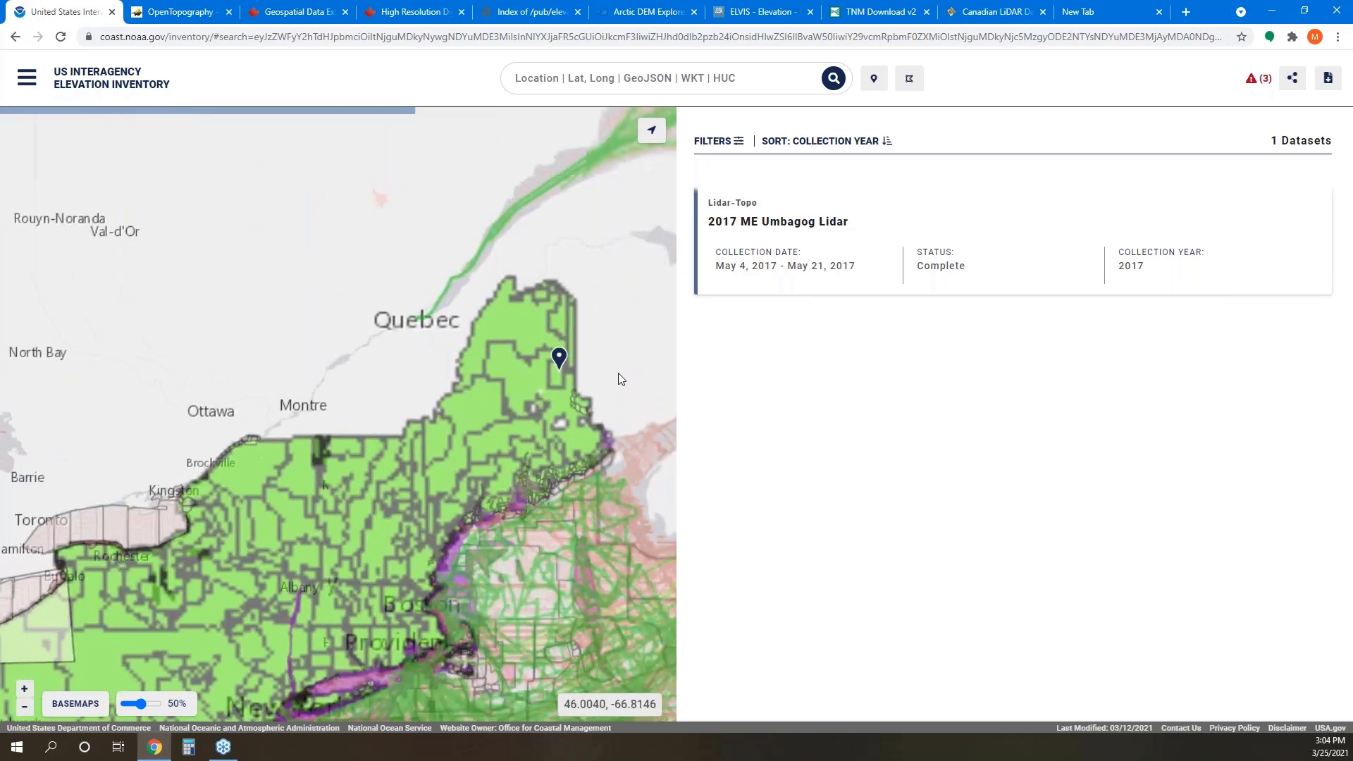
pyautogui.scroll(2, 497, 380)
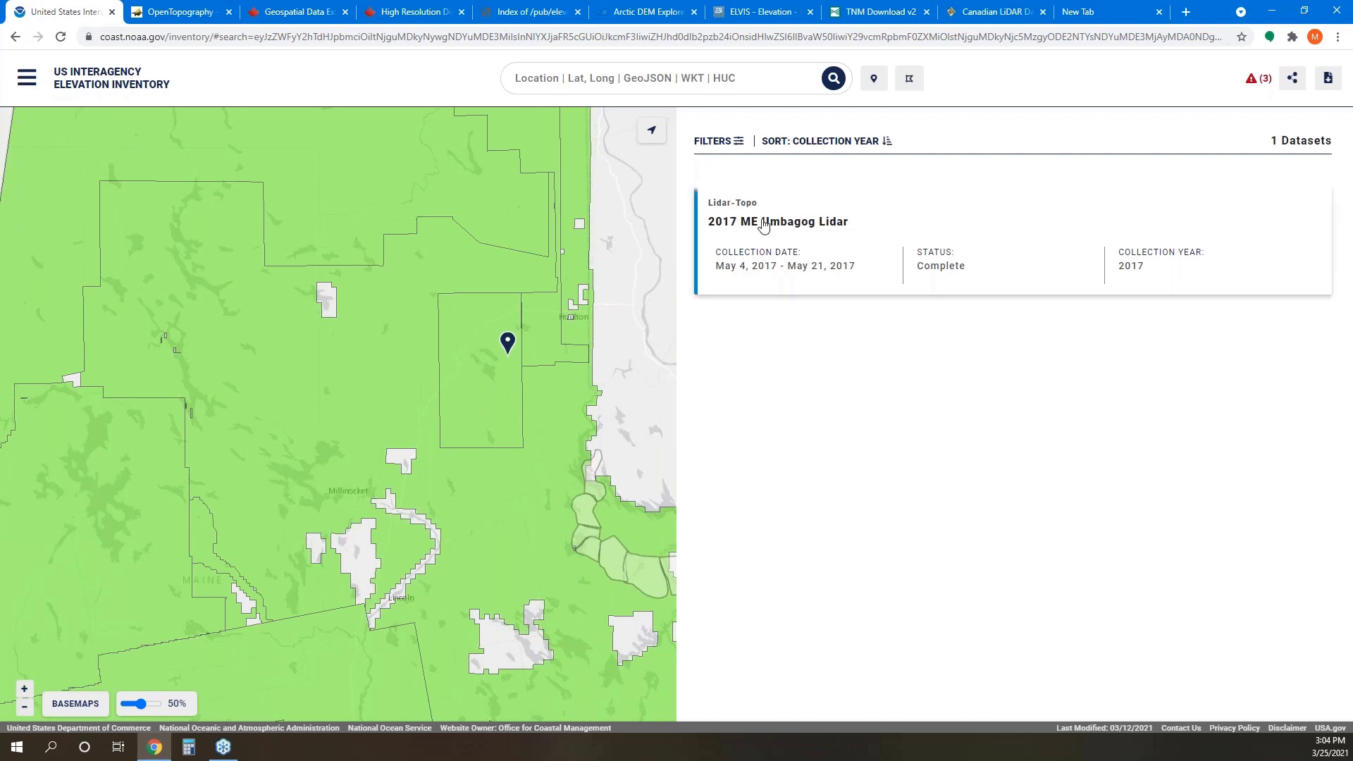
pyautogui.click(846, 224)
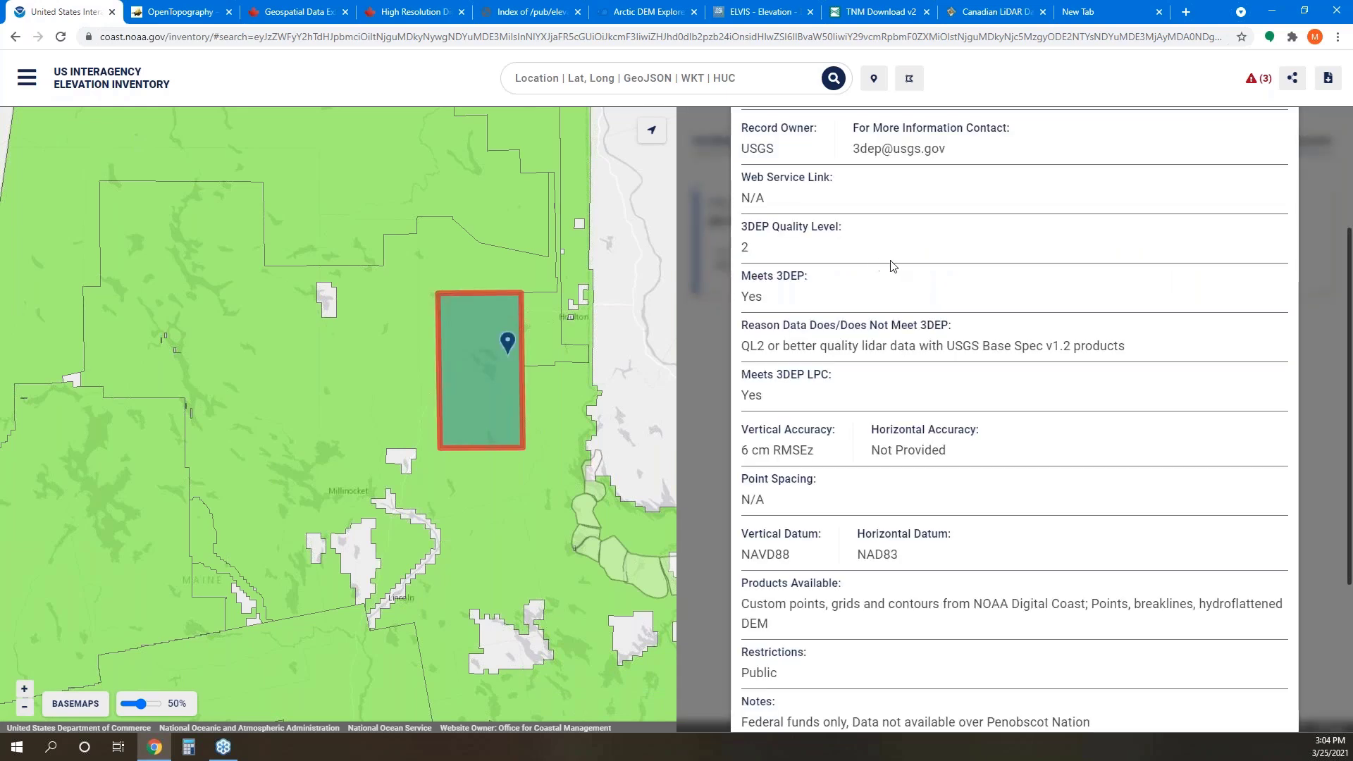
pyautogui.scroll(3, 760, 361)
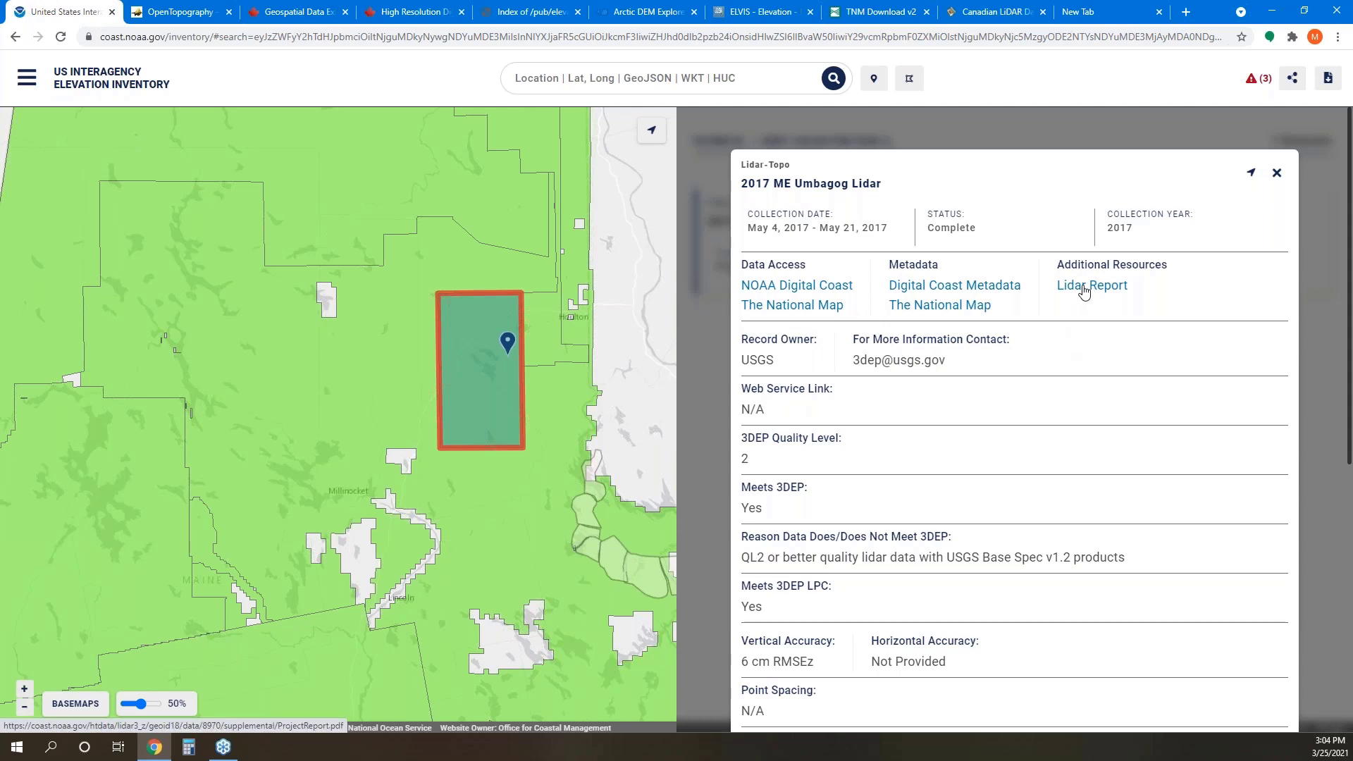
pyautogui.scroll(-2, 980, 437)
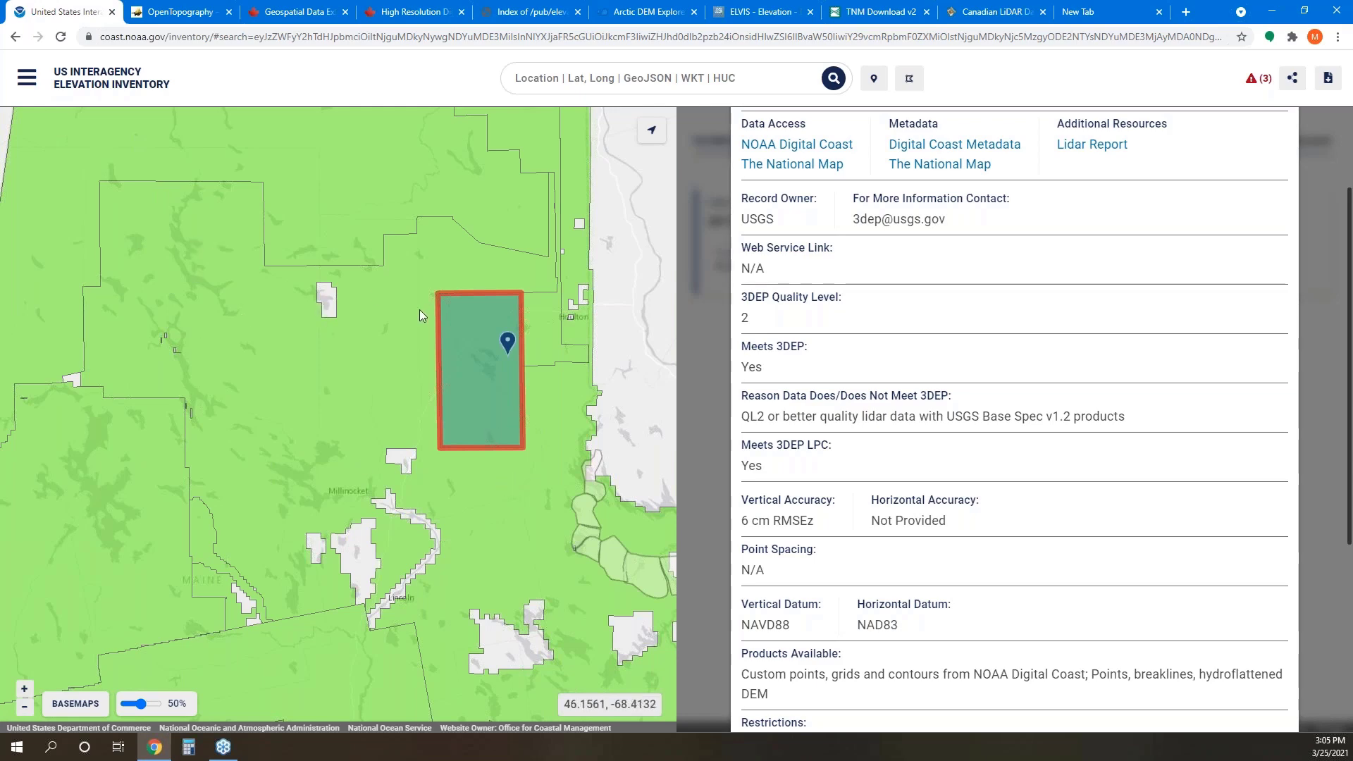
pyautogui.scroll(-1, 416, 312)
pyautogui.scroll(-1, 328, 295)
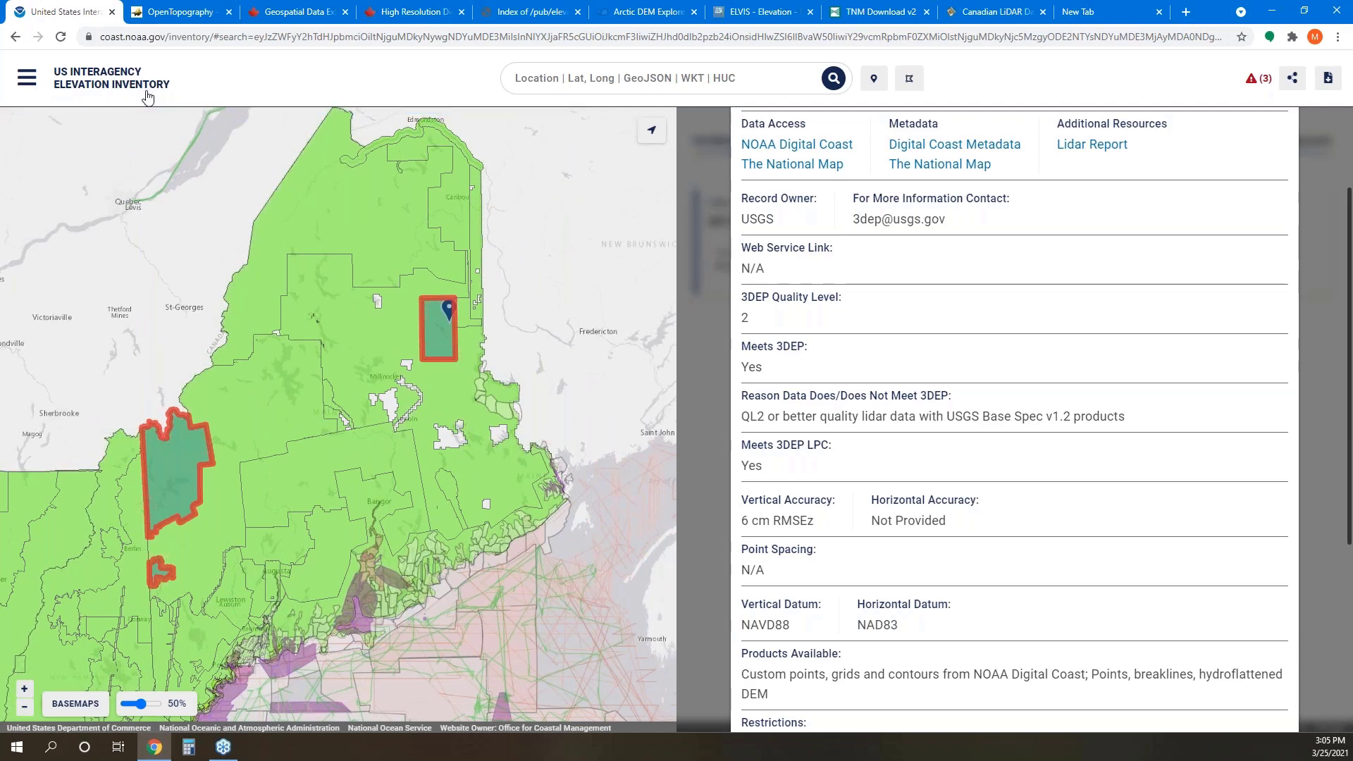
# Examine the lidar dataset coverage over New Zealand on the OpenTopography data map
pyautogui.click(207, 13)
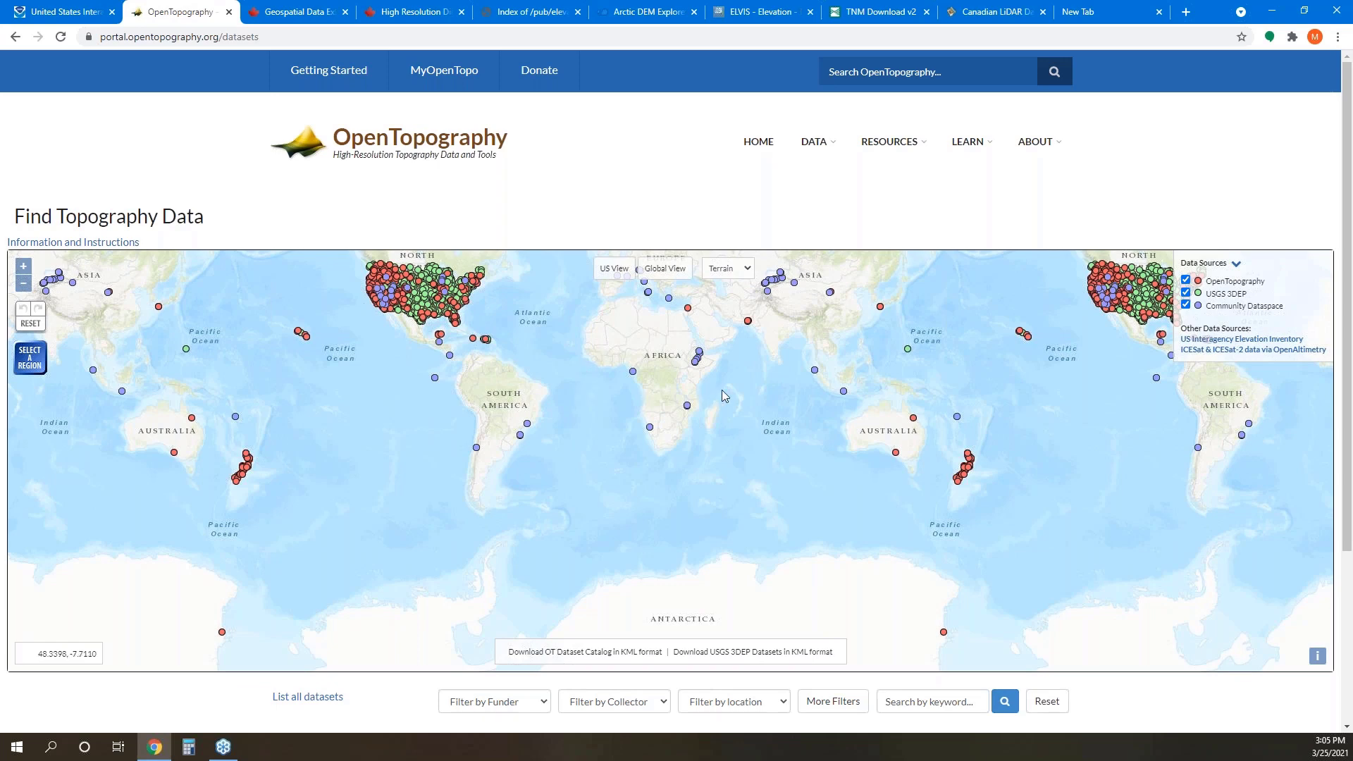
pyautogui.scroll(1, 983, 473)
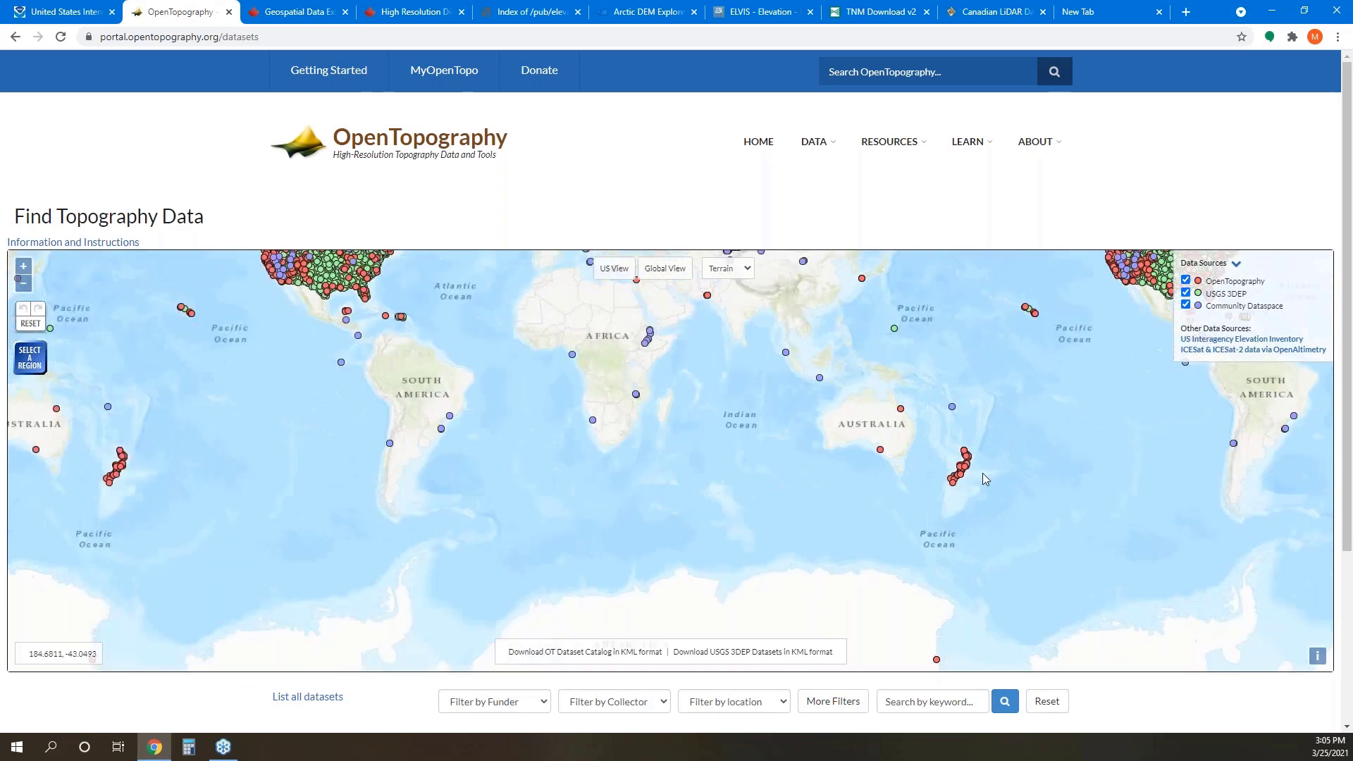
pyautogui.scroll(3, 864, 493)
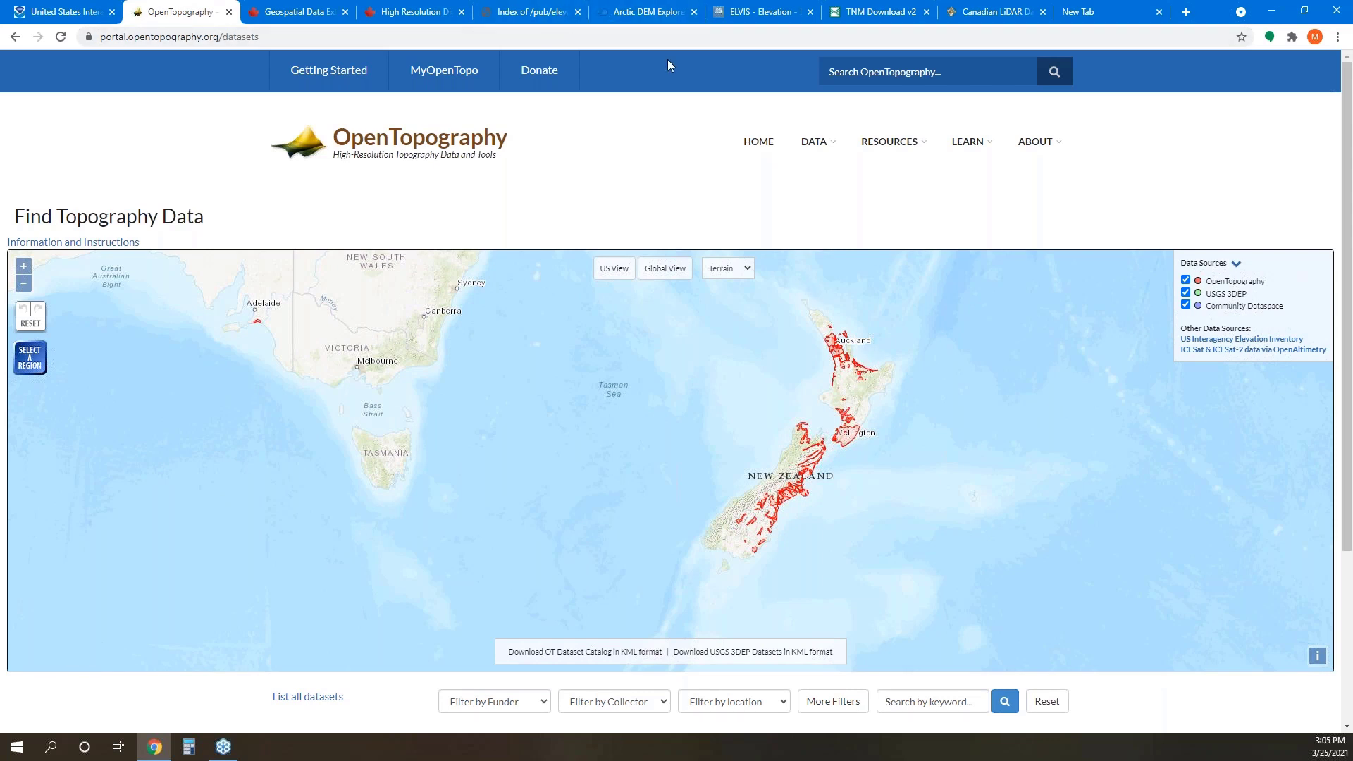
# View the Arctic DEM Explorer map and examine the ELVIS elevation data coverage across southeastern Australia
pyautogui.click(645, 12)
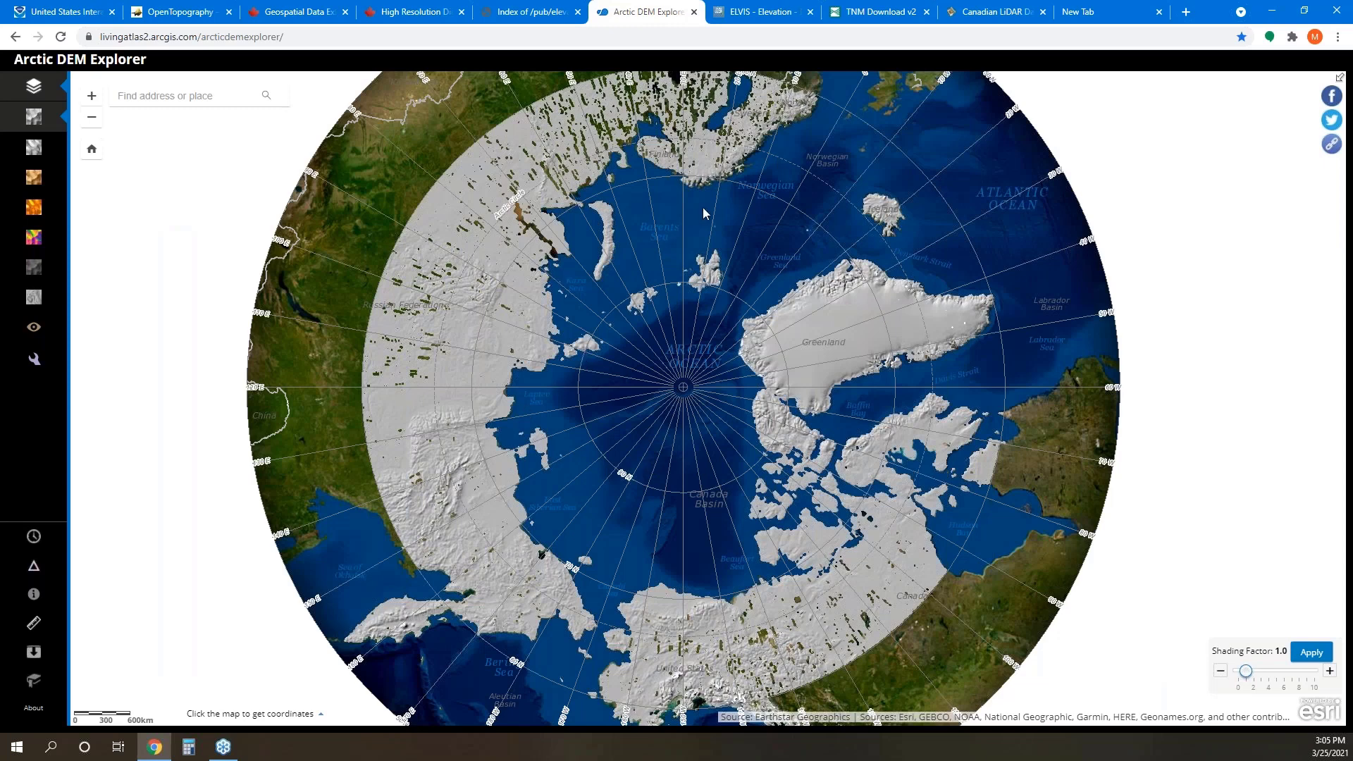
pyautogui.click(761, 12)
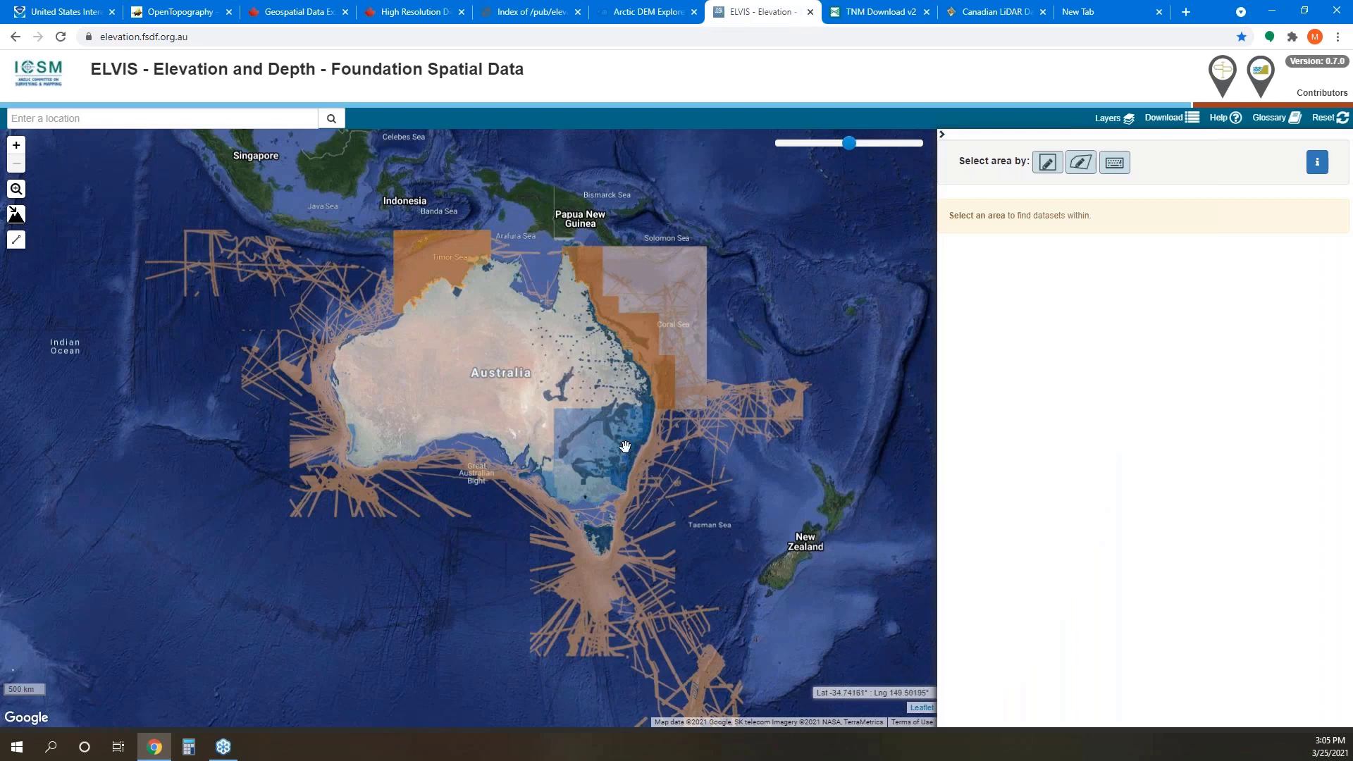
pyautogui.scroll(2, 605, 453)
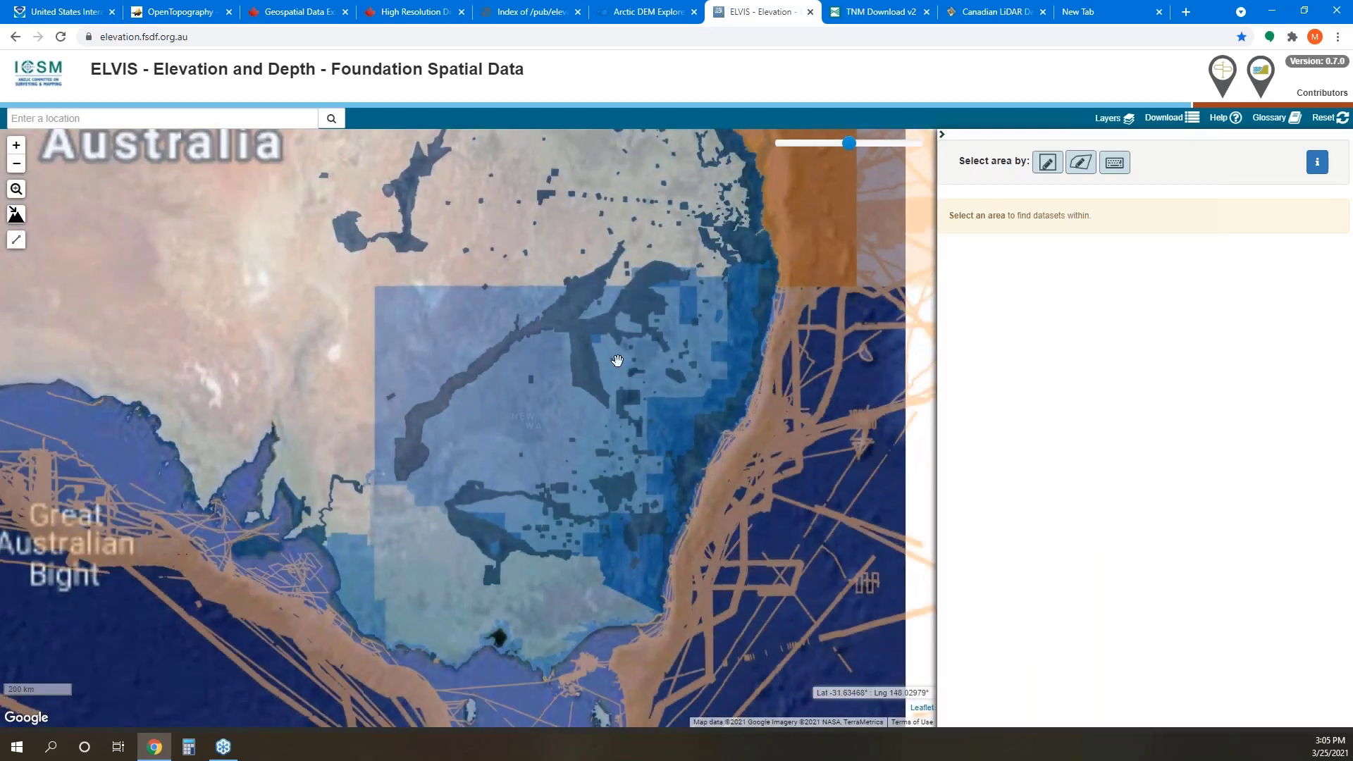
pyautogui.moveTo(692, 421); pyautogui.dragTo(695, 234)
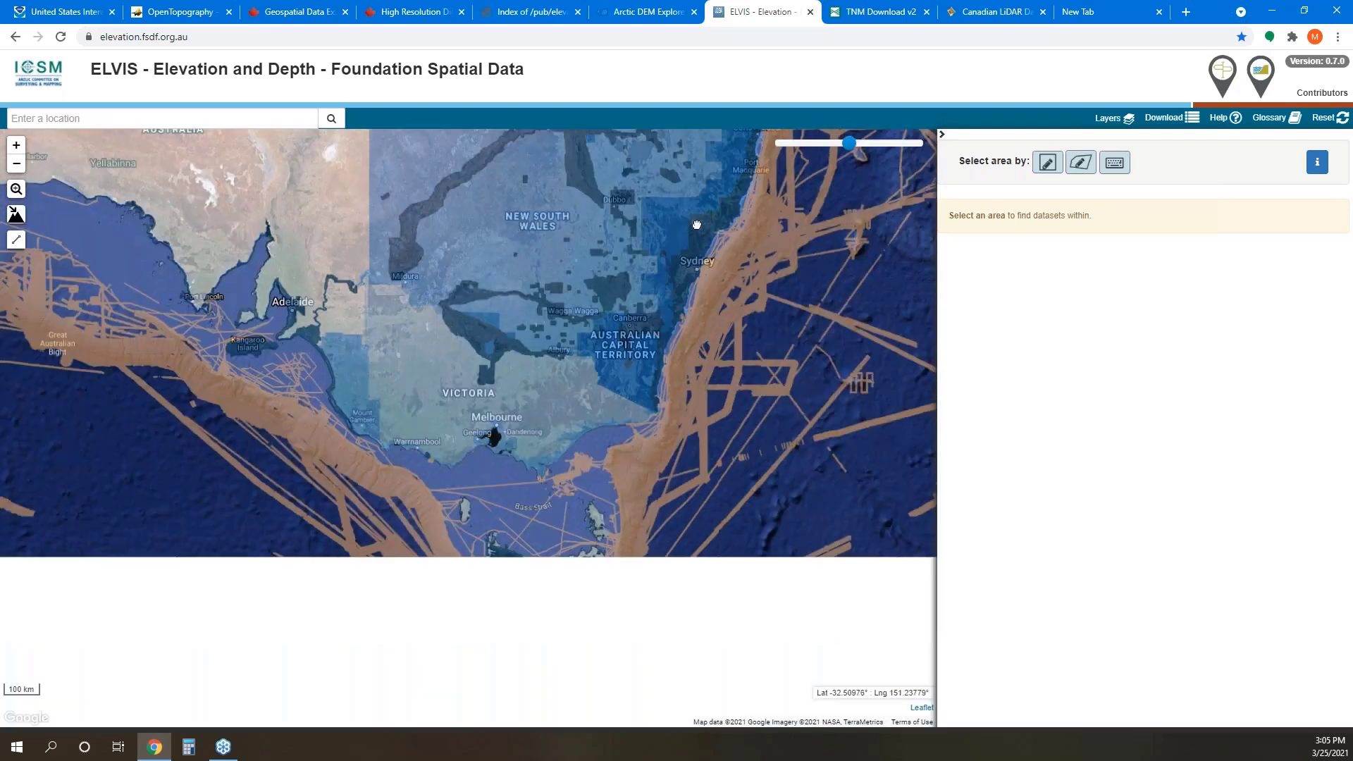
pyautogui.moveTo(528, 563); pyautogui.dragTo(517, 634)
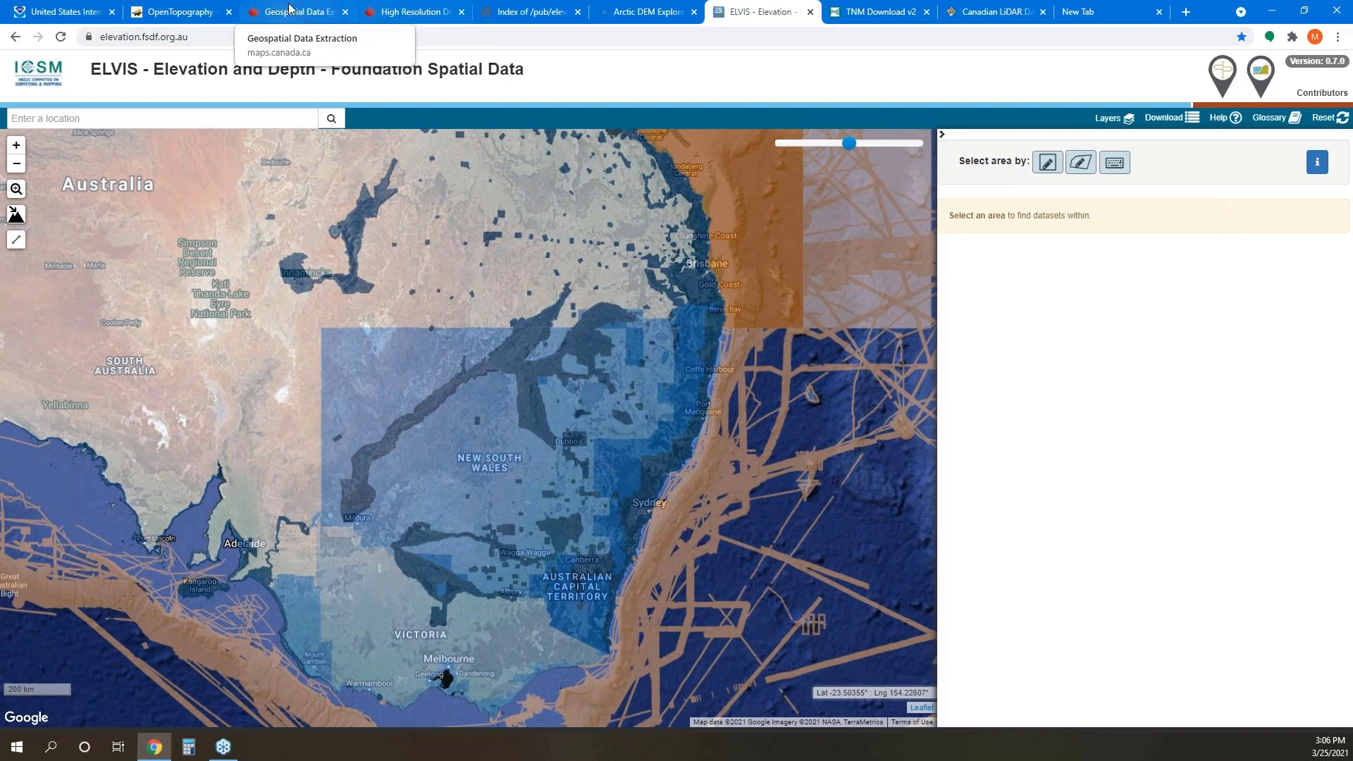
# From Canada's HRDEM CanElevation dataset page, open the DTM derived data download directory and its 1m folder
pyautogui.click(411, 11)
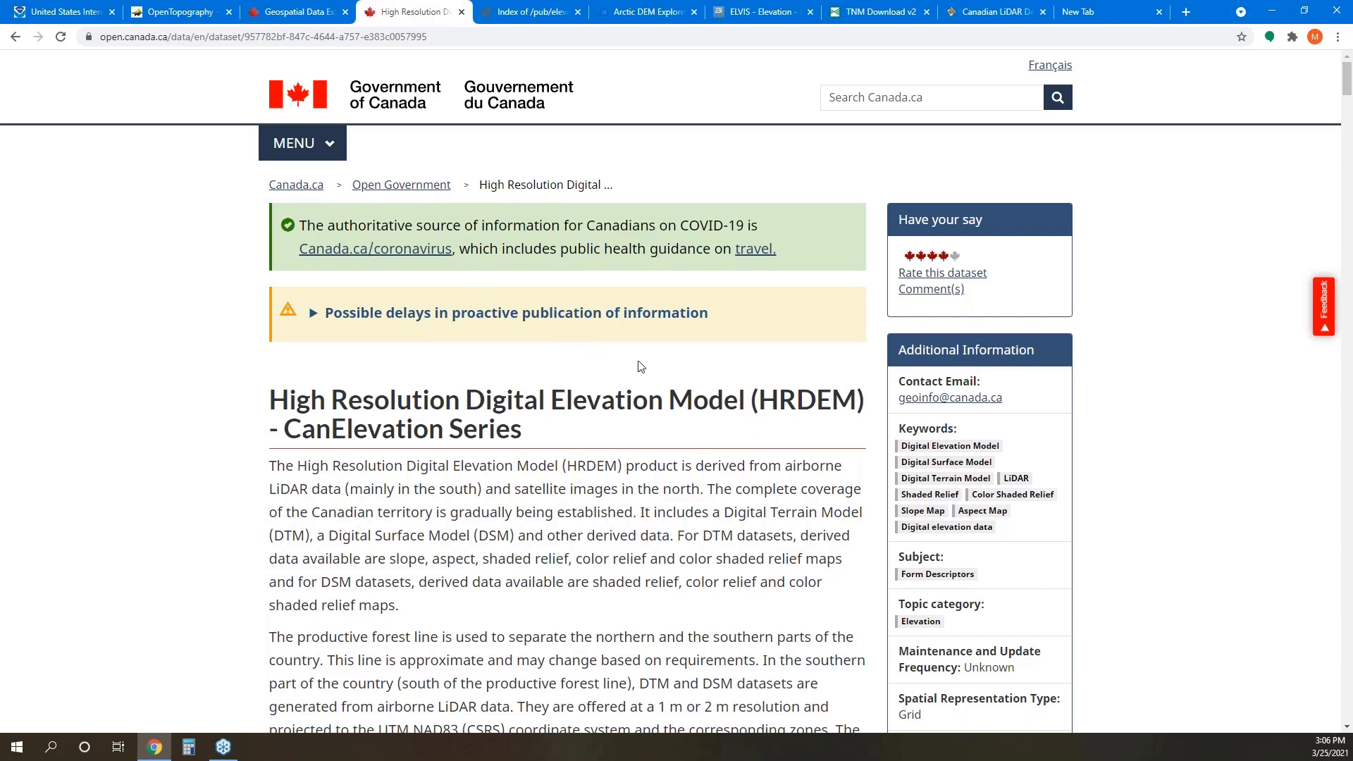
pyautogui.scroll(-6, 654, 417)
pyautogui.scroll(-7, 654, 417)
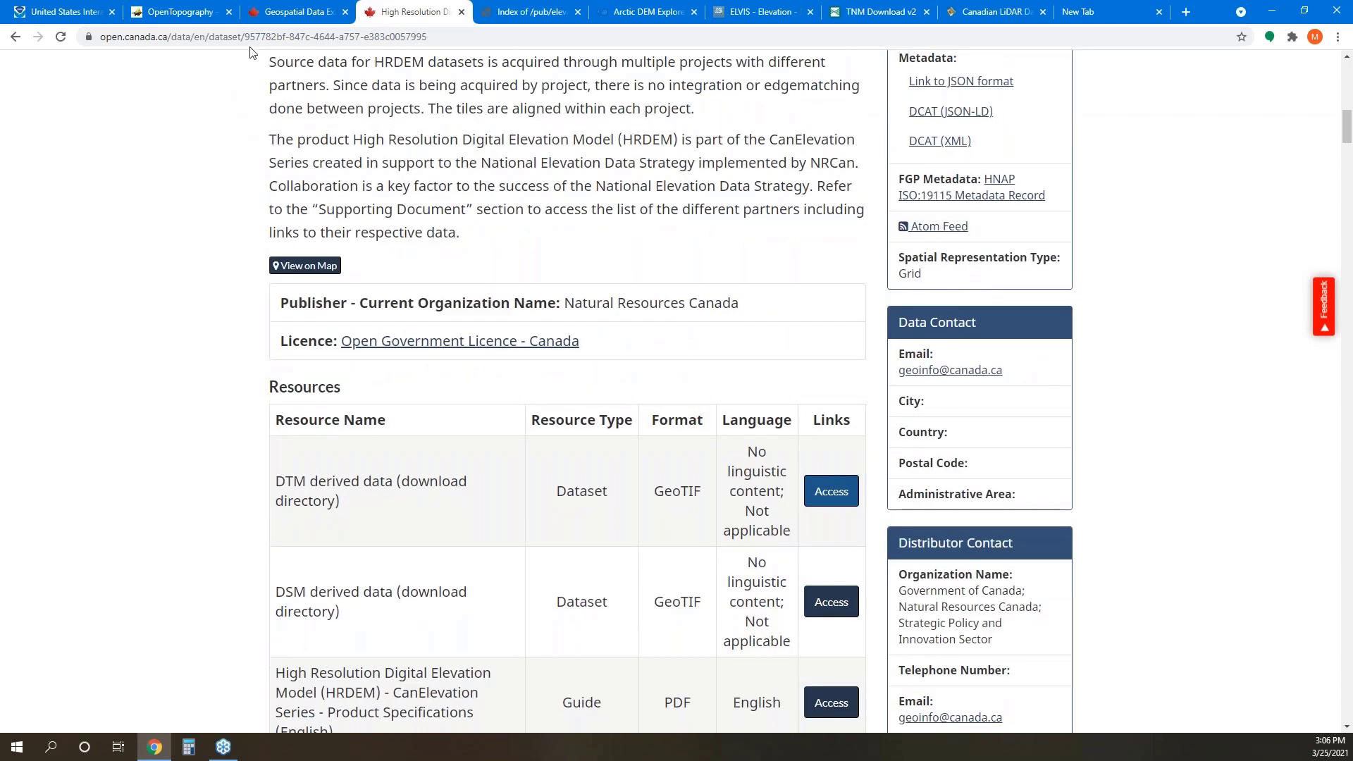
pyautogui.scroll(14, 481, 177)
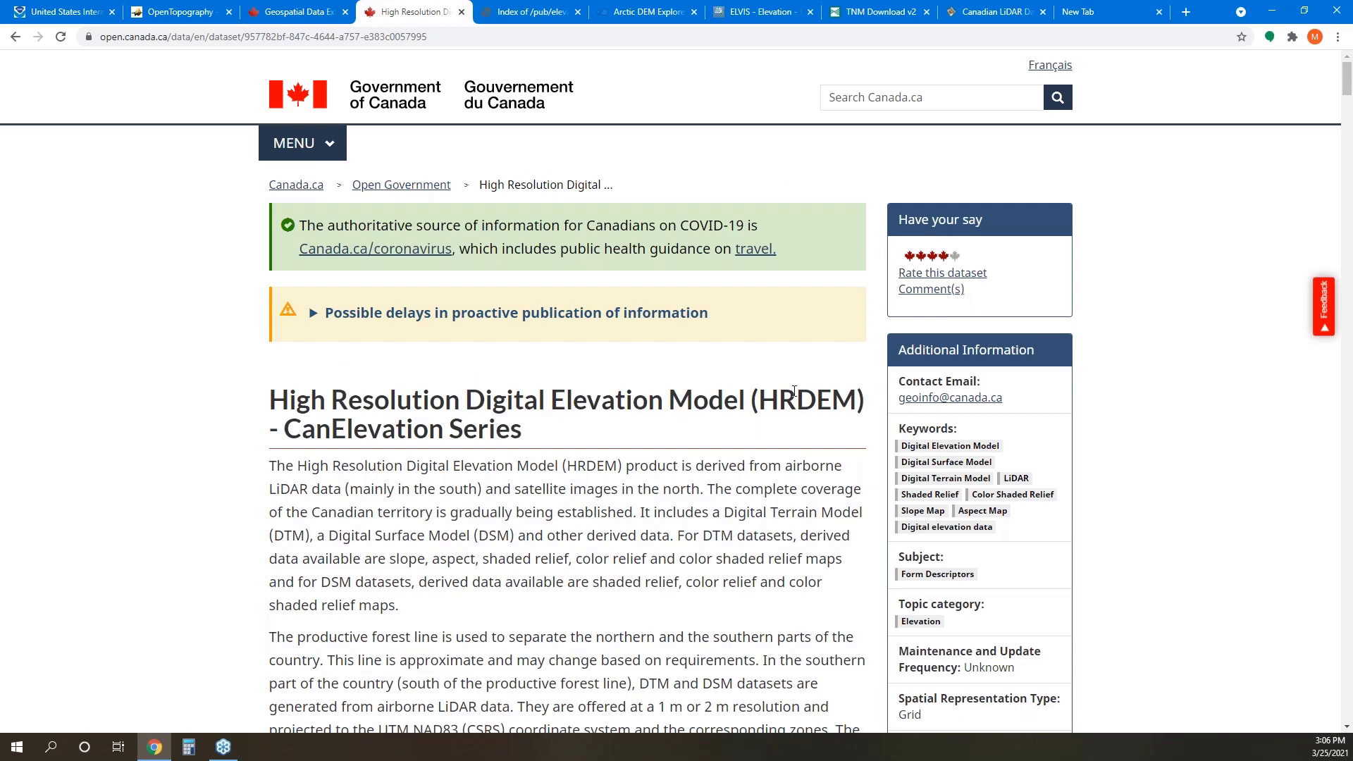
pyautogui.scroll(-12, 794, 392)
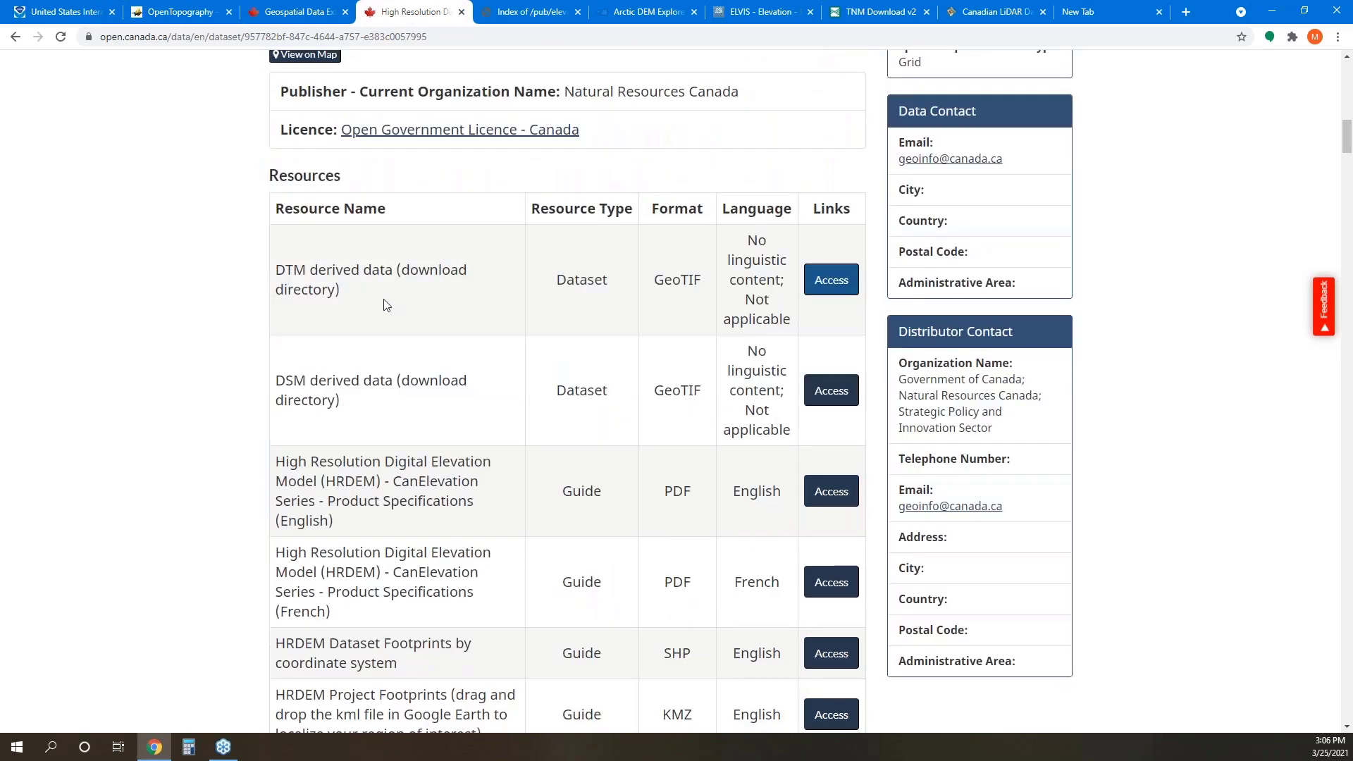
pyautogui.click(837, 280)
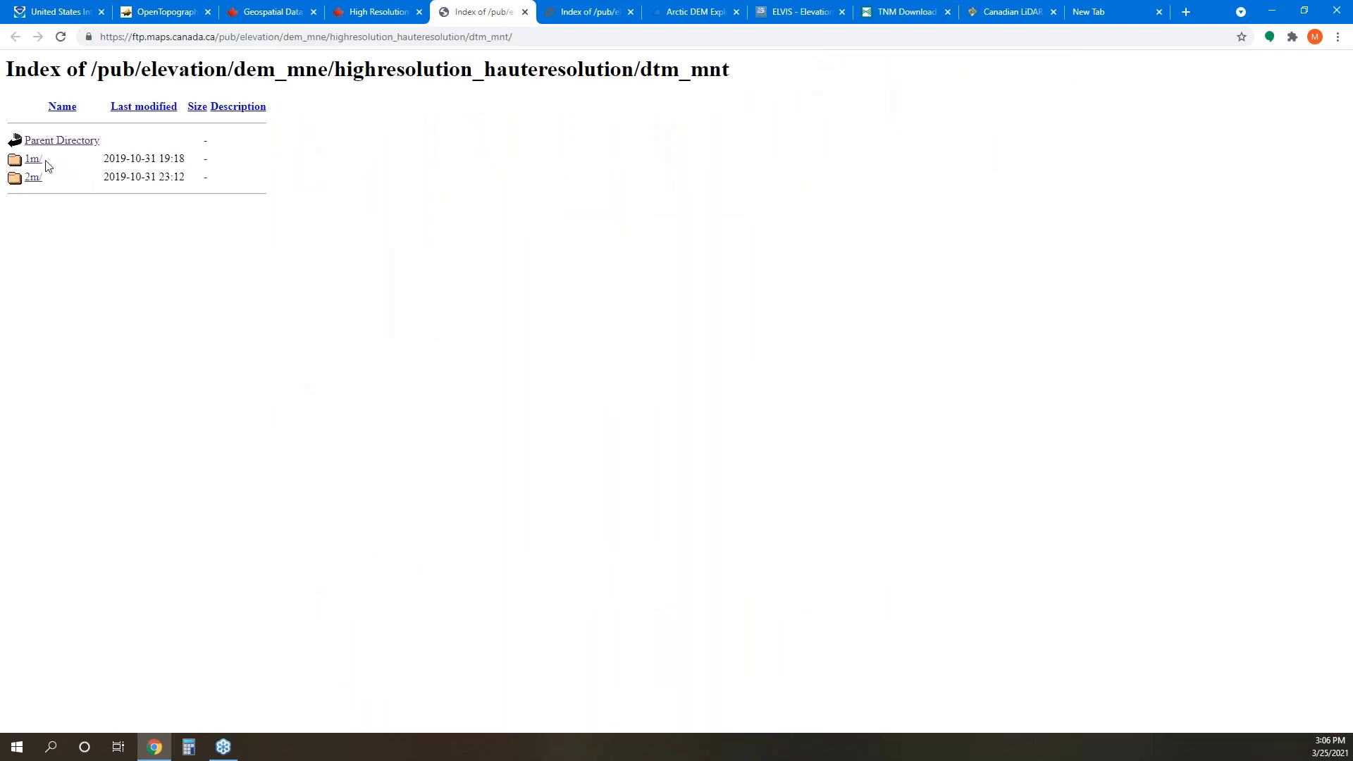
pyautogui.click(37, 163)
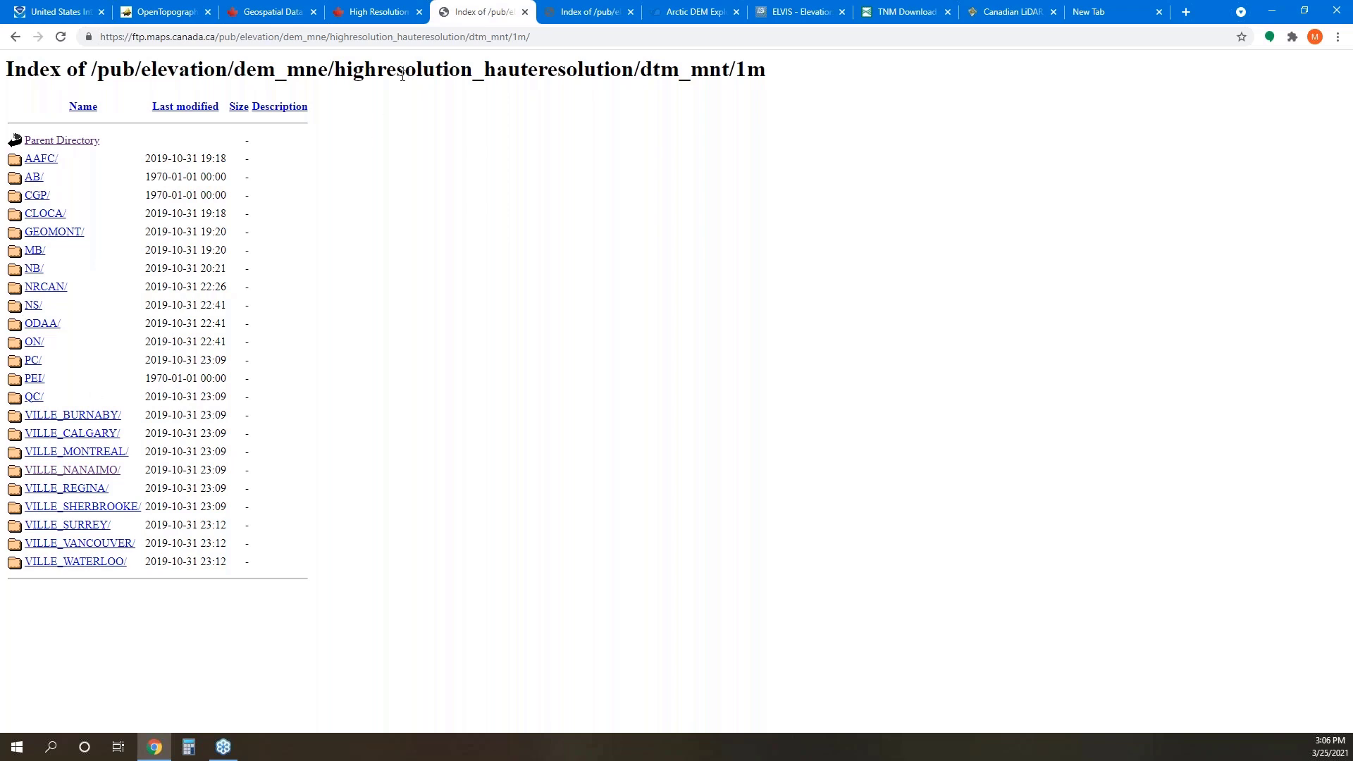
# Review the data extraction choices on the Canadian Geospatial Data Extraction page
pyautogui.click(287, 14)
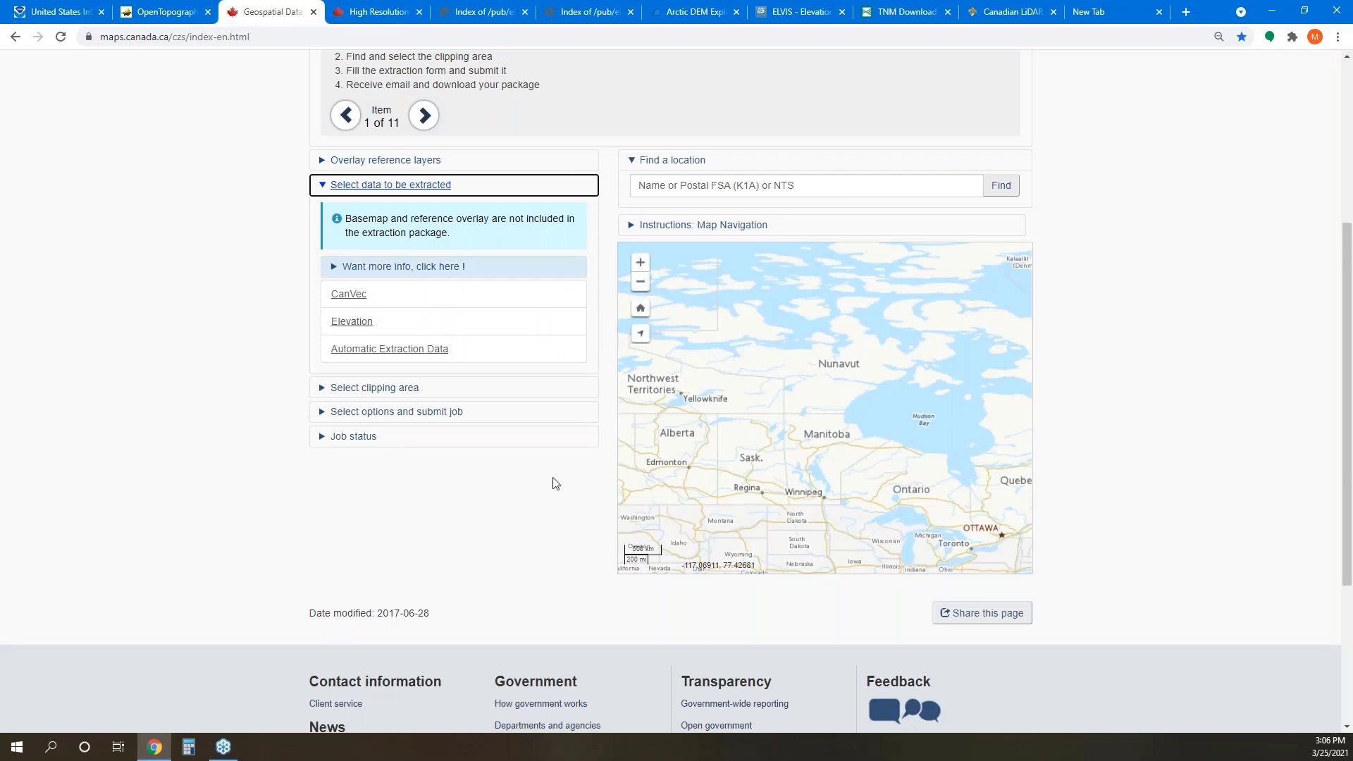
pyautogui.scroll(-1, 562, 479)
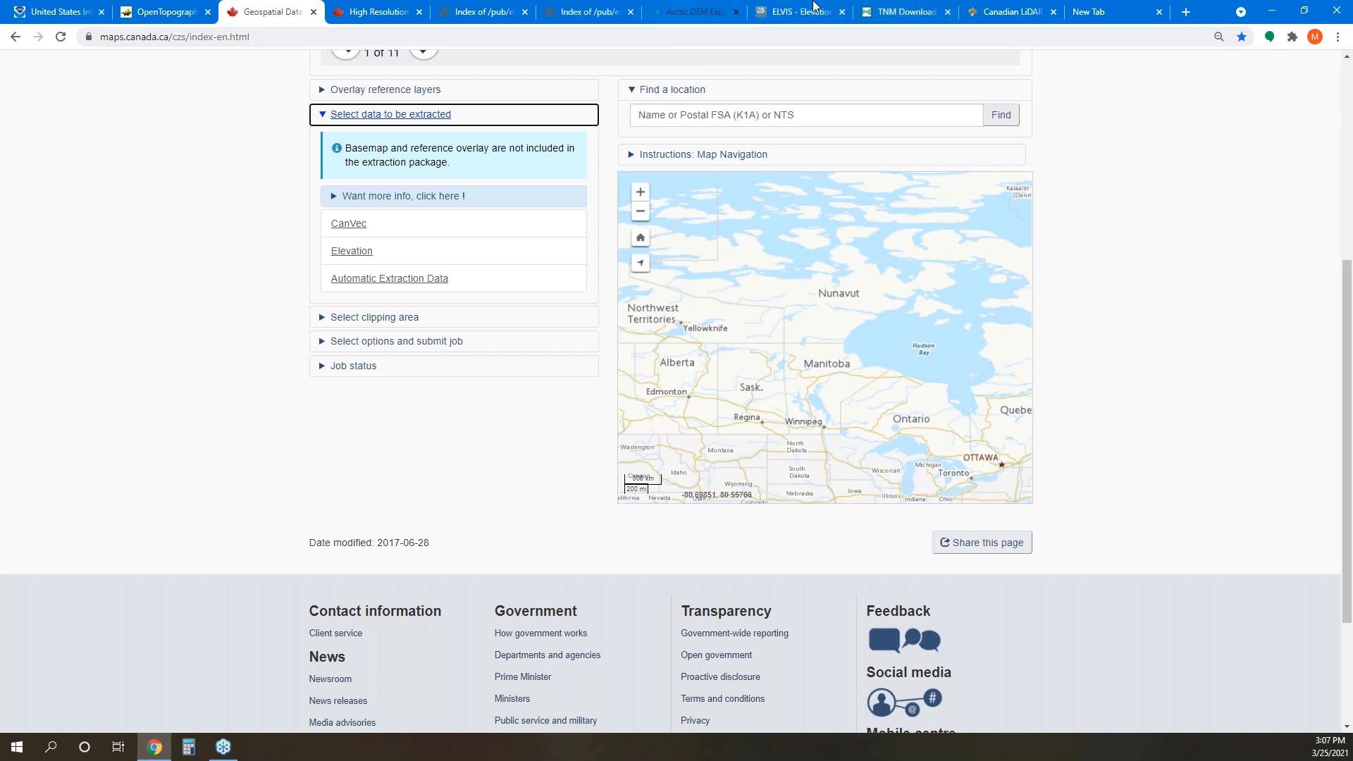
# Review the New Brunswick and Nova Scotia LiDAR sources listed on the Canadian LiDAR Data page
pyautogui.click(999, 13)
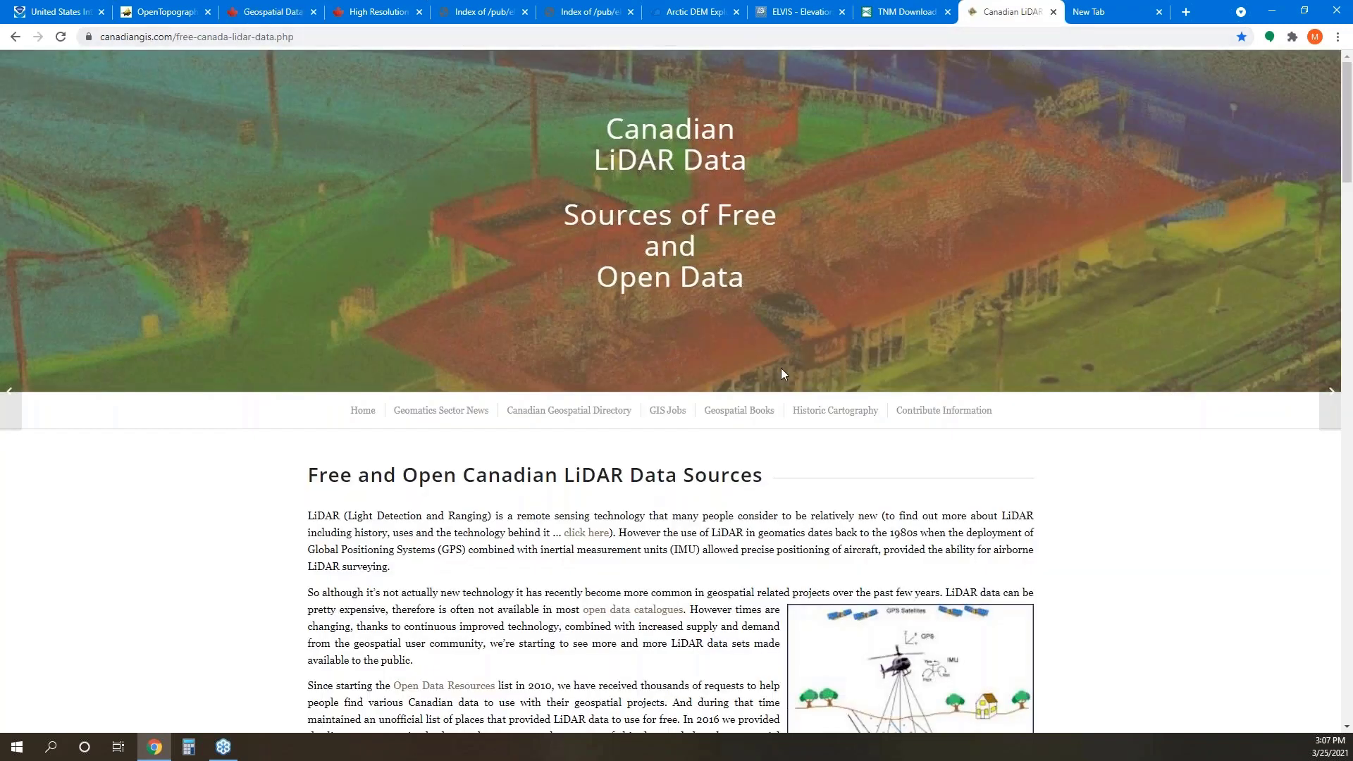
pyautogui.scroll(-4, 746, 357)
pyautogui.scroll(-20, 860, 437)
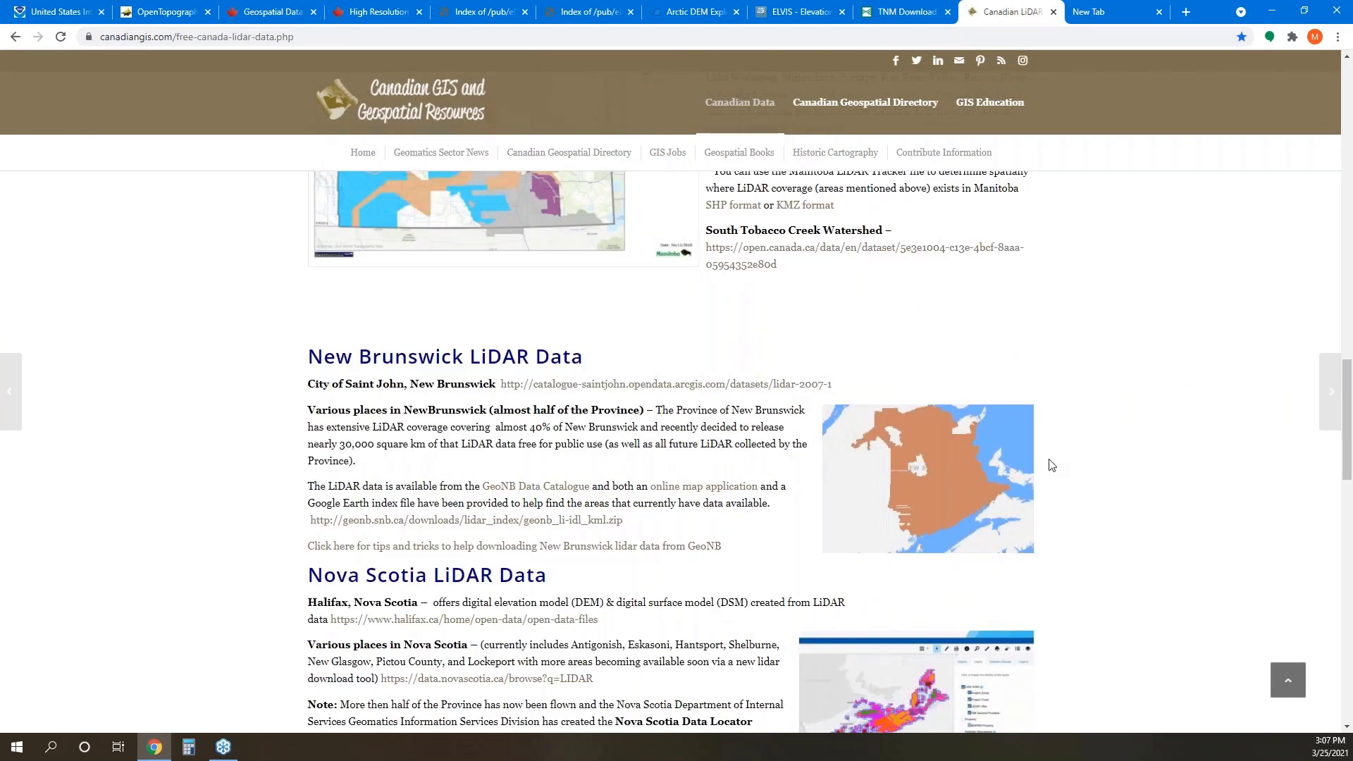
pyautogui.scroll(-7, 1055, 491)
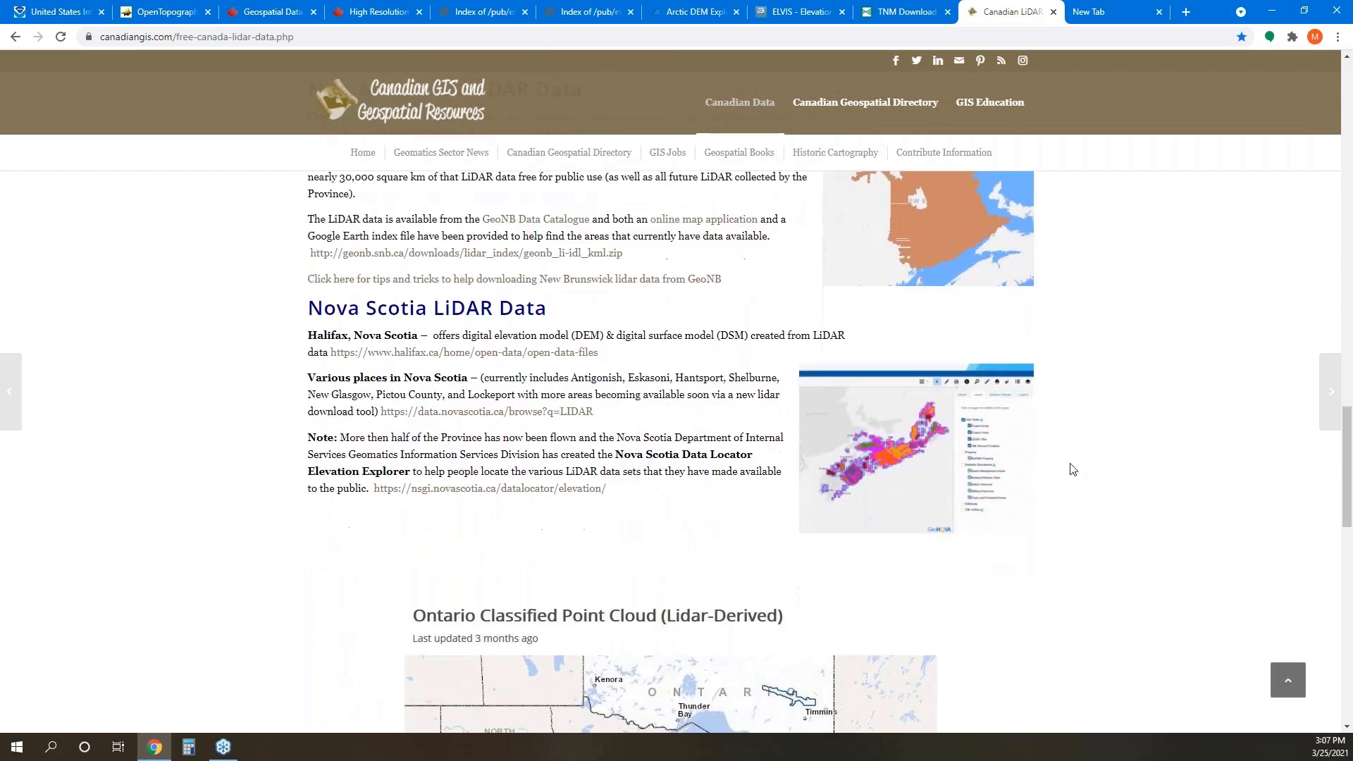
pyautogui.scroll(4, 1077, 466)
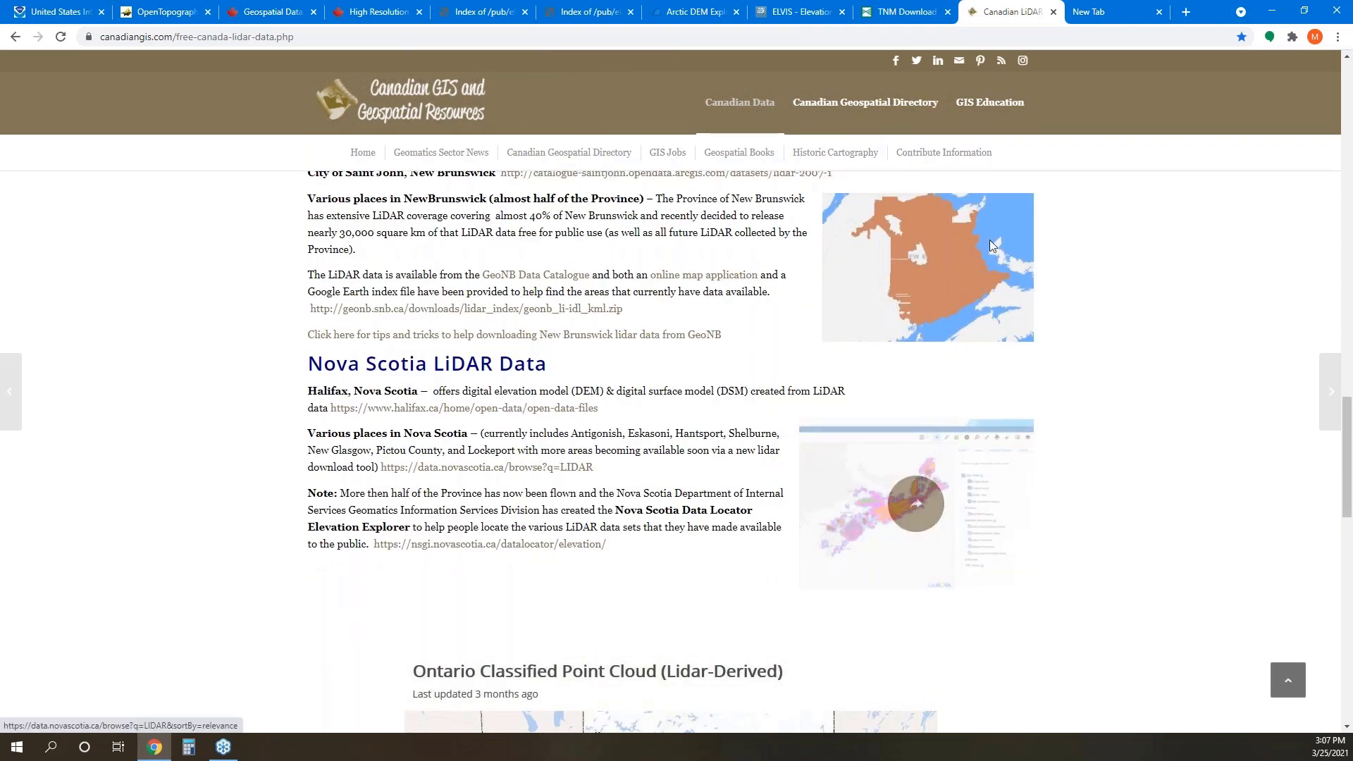
# Open Nova Scotia's DataLocator - Elevation Explorer from the Topo Source Links bookmarks in the blank tab
pyautogui.click(1095, 9)
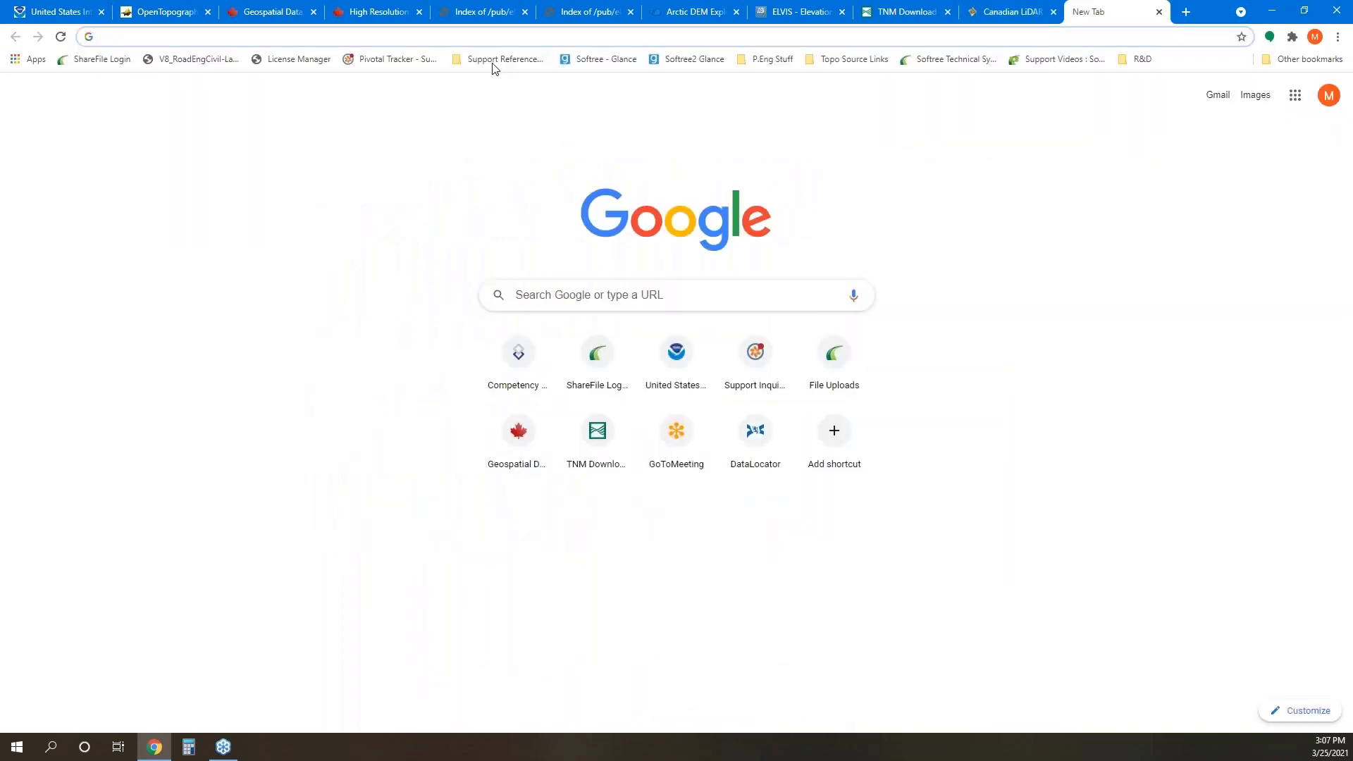
pyautogui.click(846, 60)
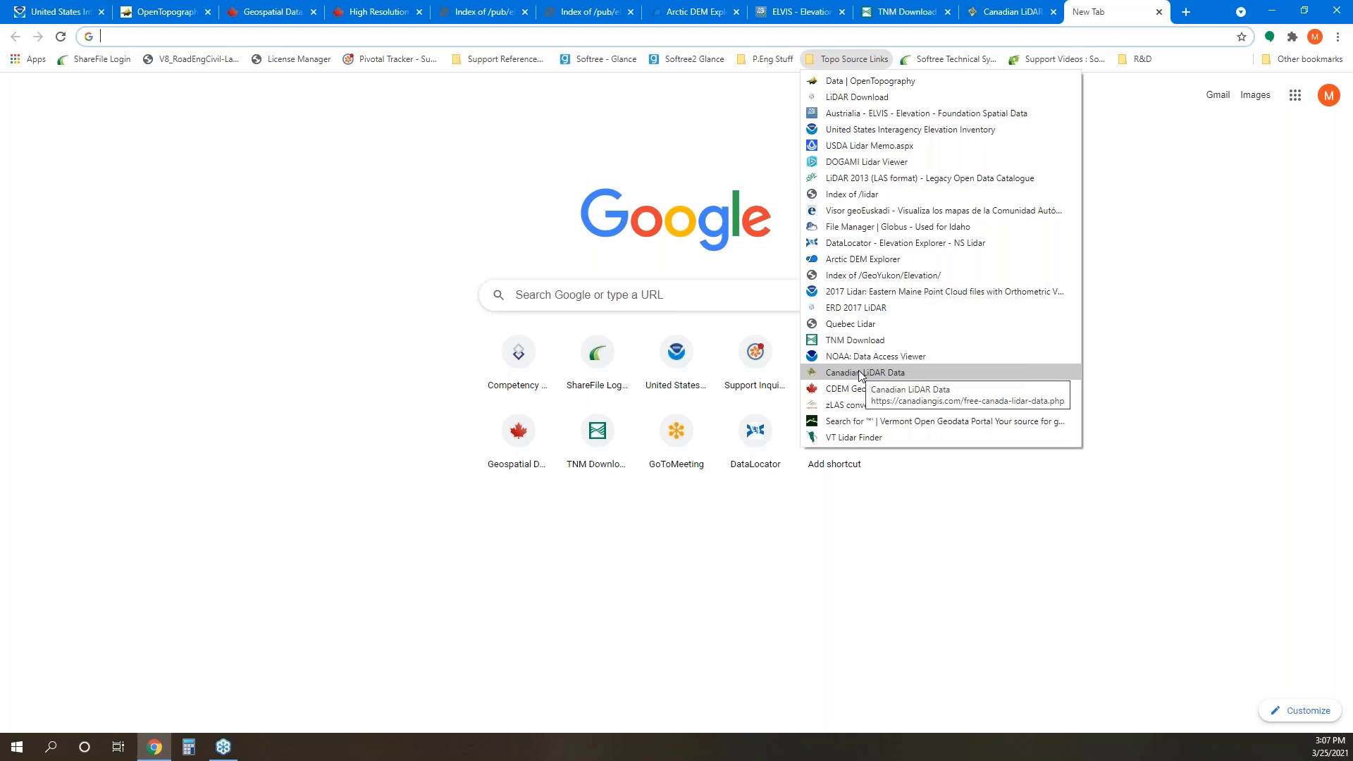
pyautogui.click(925, 244)
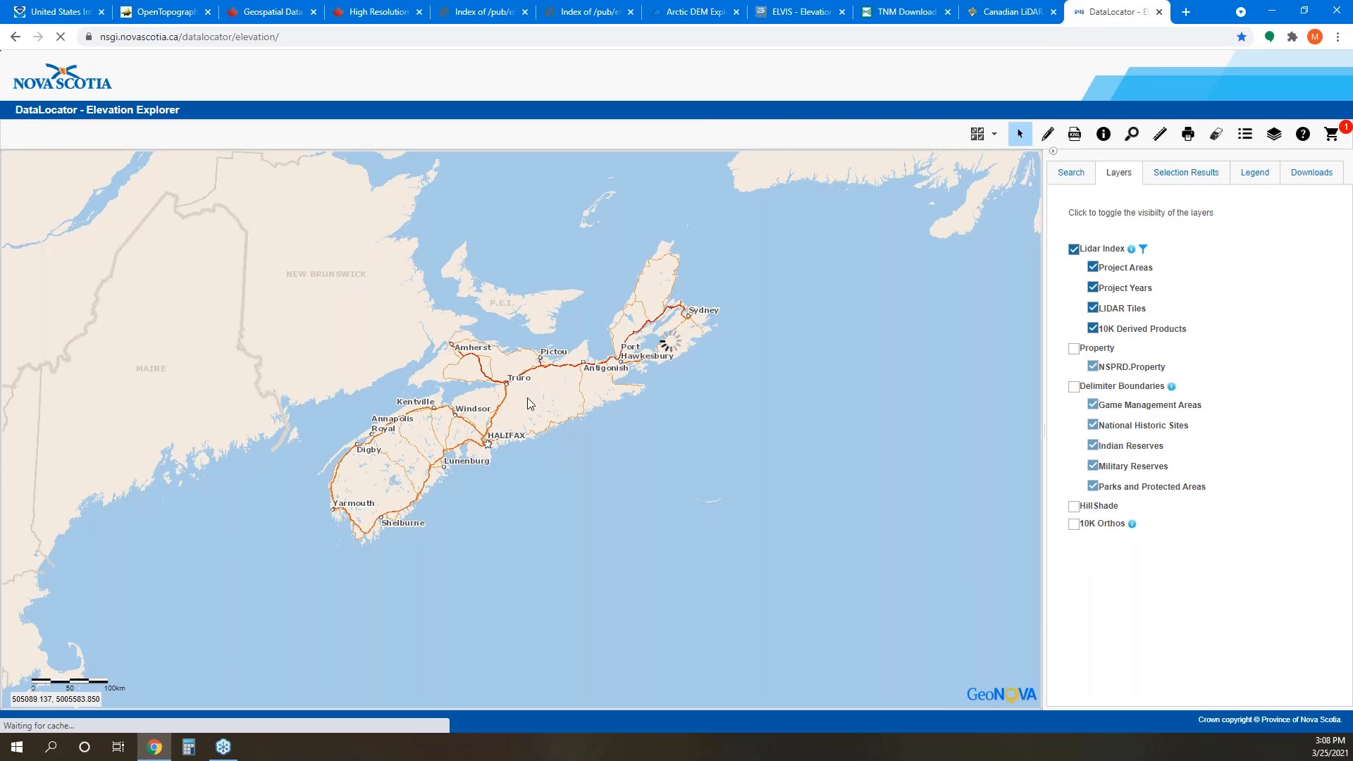
# Examine Nova Scotia's lidar project areas, years and tile numbers along the coast around Third Lake and Spry Bay
pyautogui.scroll(1, 516, 410)
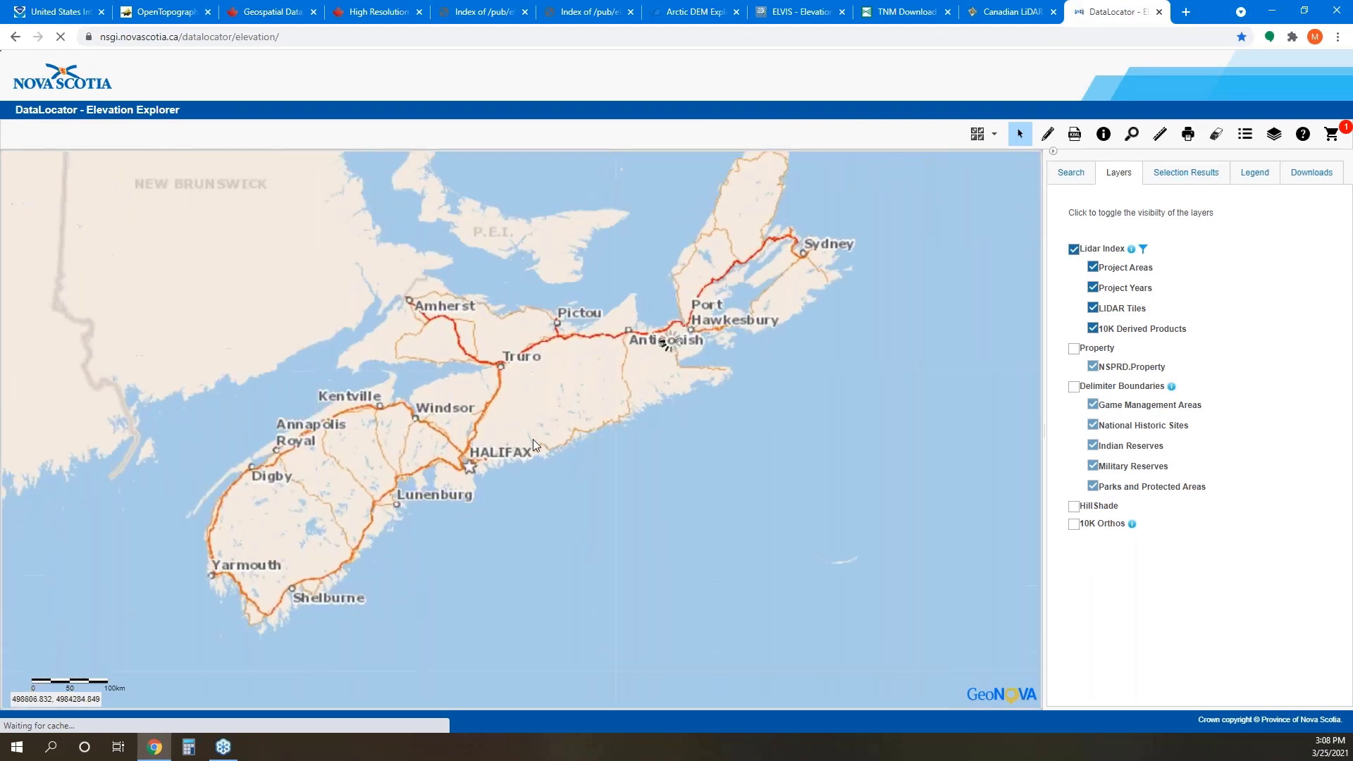
pyautogui.scroll(4, 585, 437)
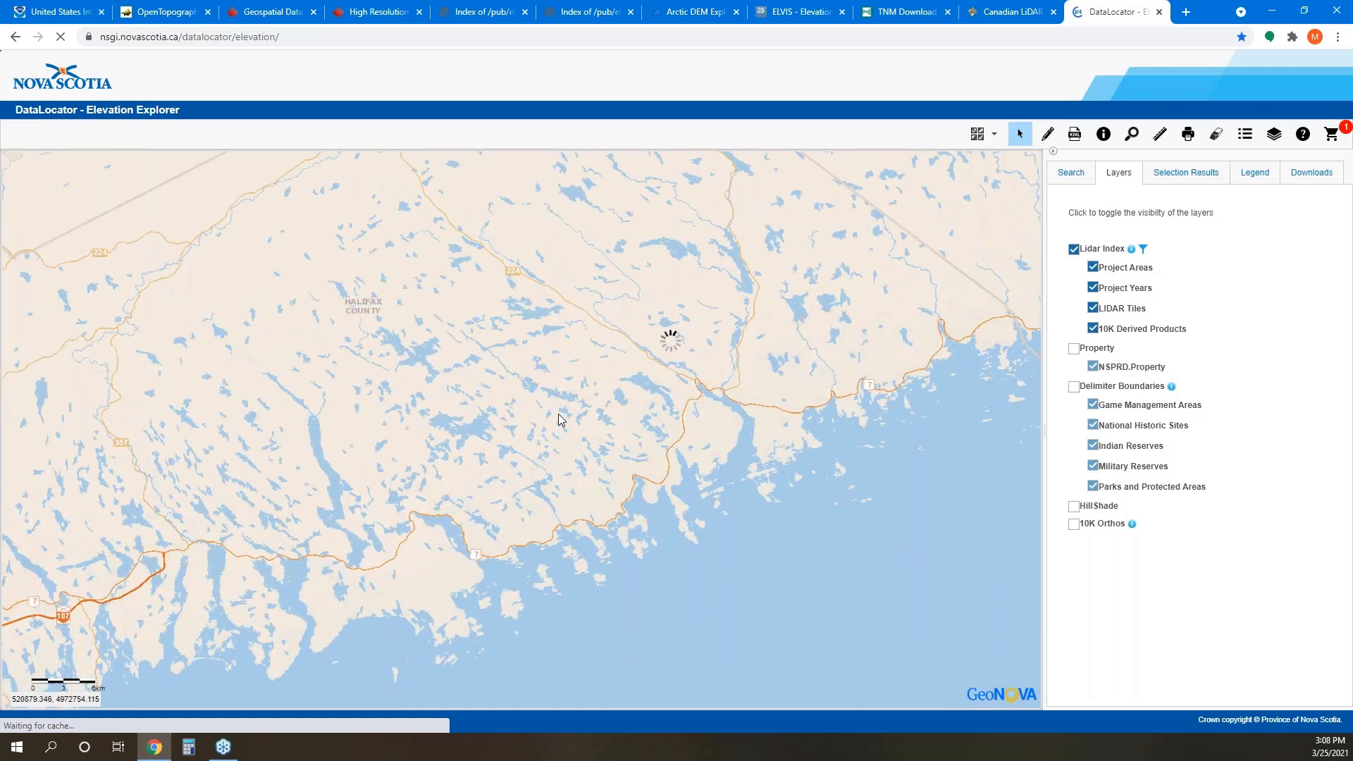
pyautogui.moveTo(688, 455); pyautogui.dragTo(721, 377)
pyautogui.scroll(1, 720, 379)
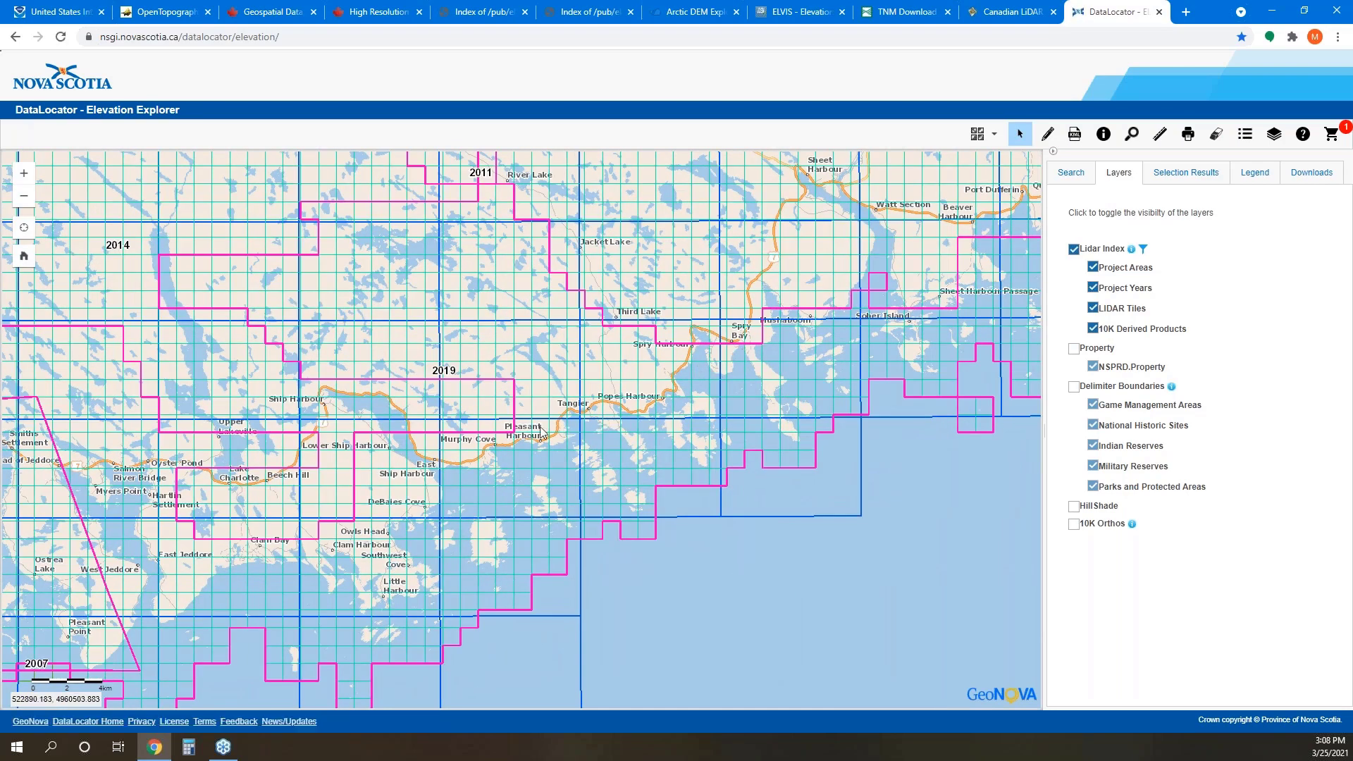
pyautogui.moveTo(438, 492); pyautogui.dragTo(385, 604)
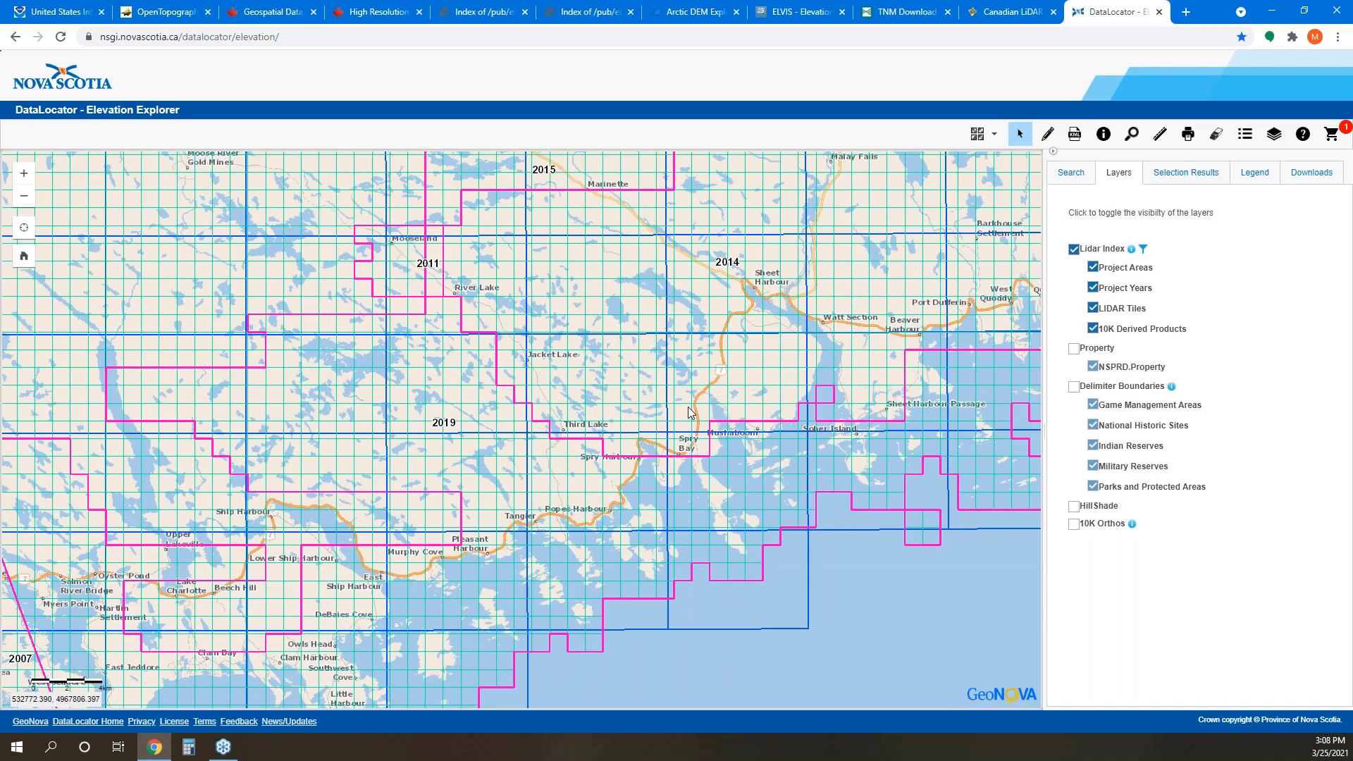
pyautogui.scroll(2, 689, 413)
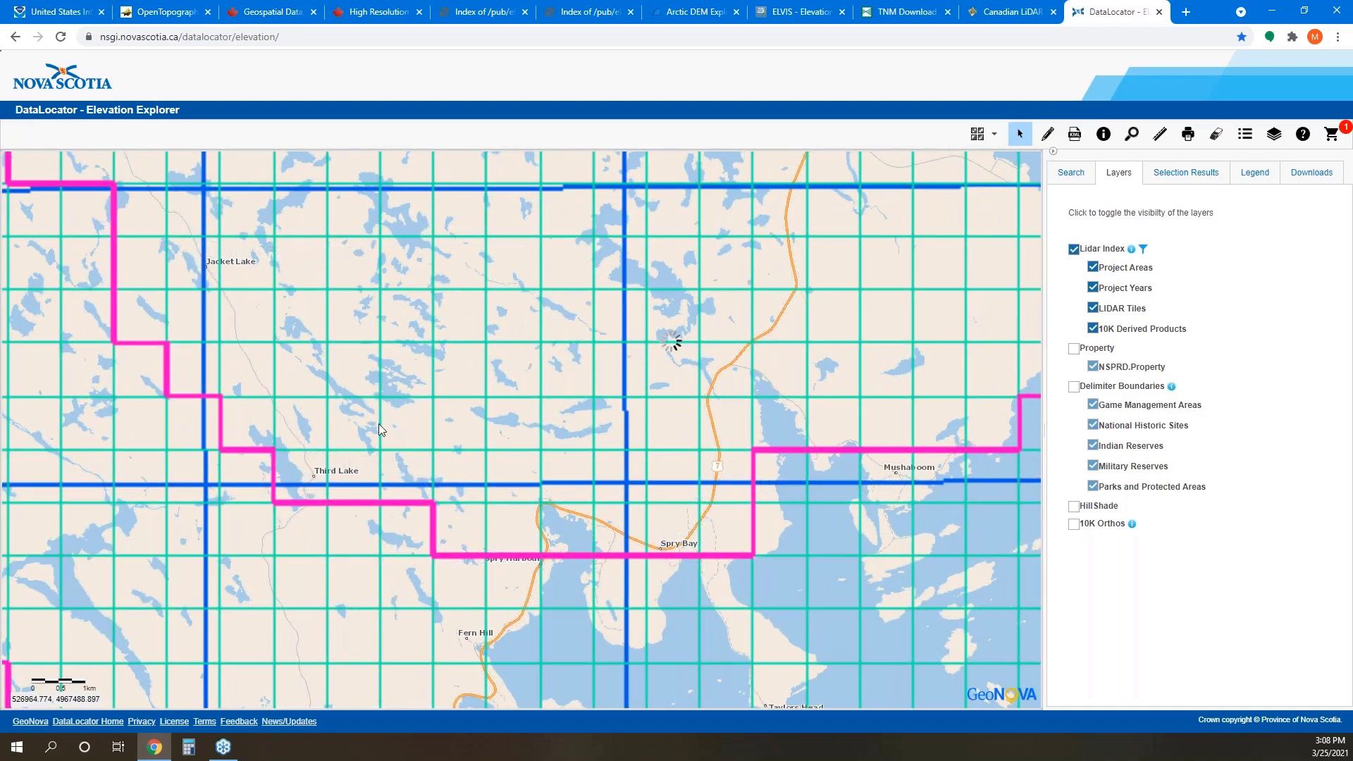
pyautogui.scroll(1, 398, 395)
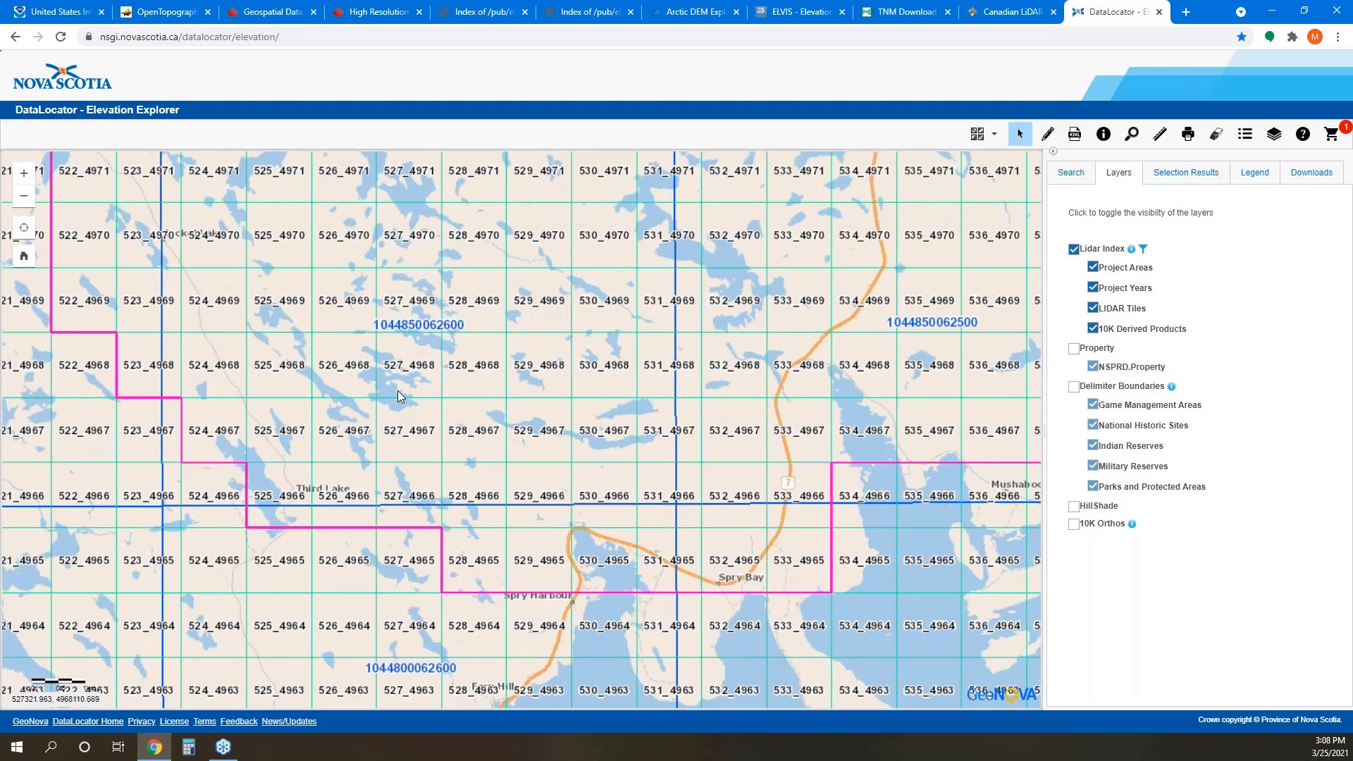
pyautogui.scroll(2, 399, 393)
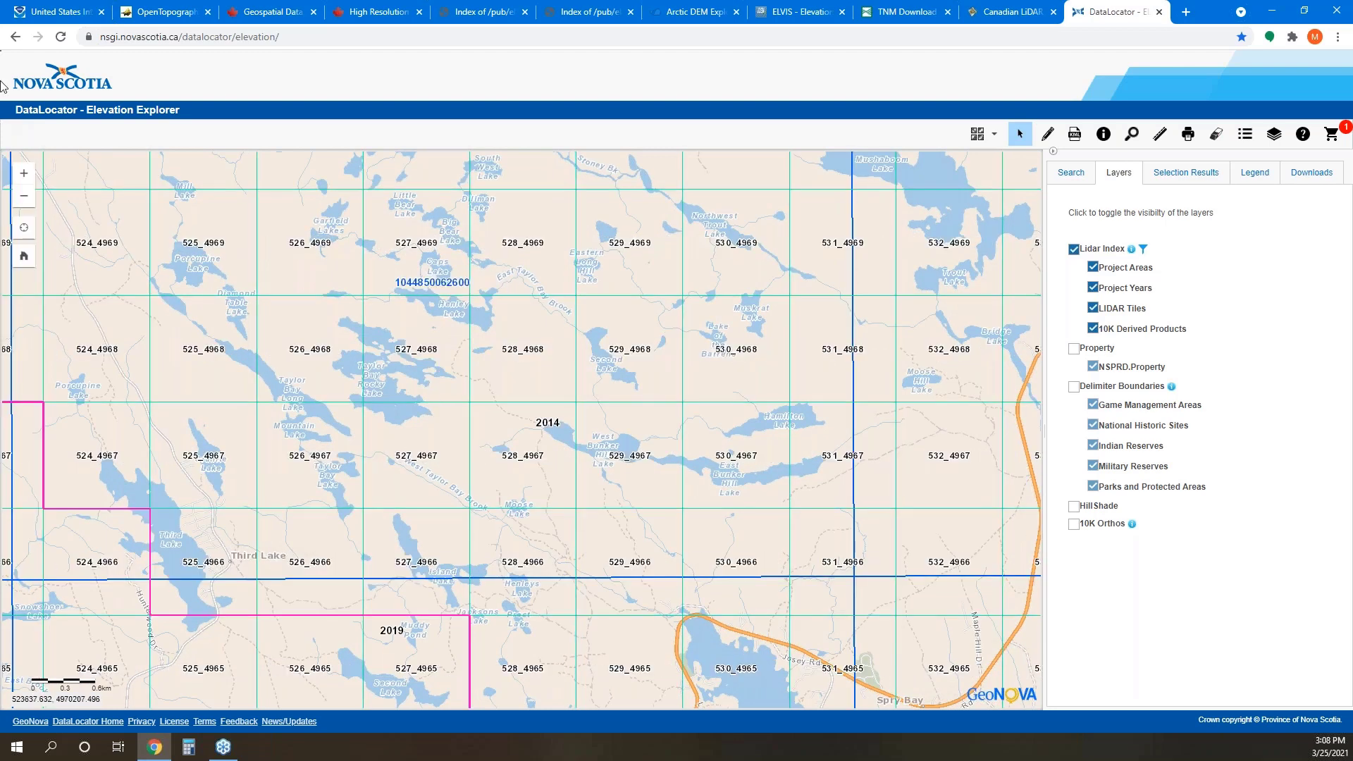
# In the US Interagency Elevation Inventory, change the basemap to Satellite and inspect the highlighted Maine project area near Houlton
pyautogui.click(56, 11)
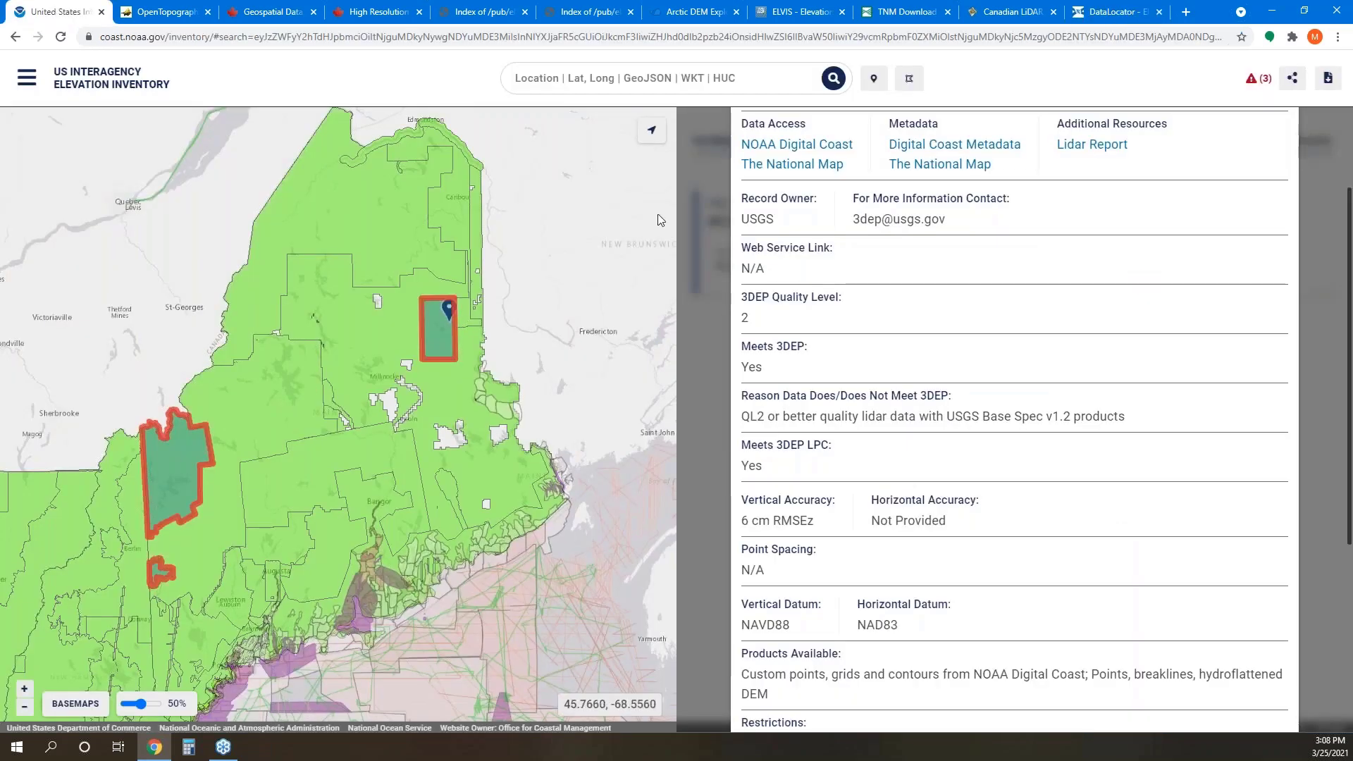
pyautogui.click(65, 708)
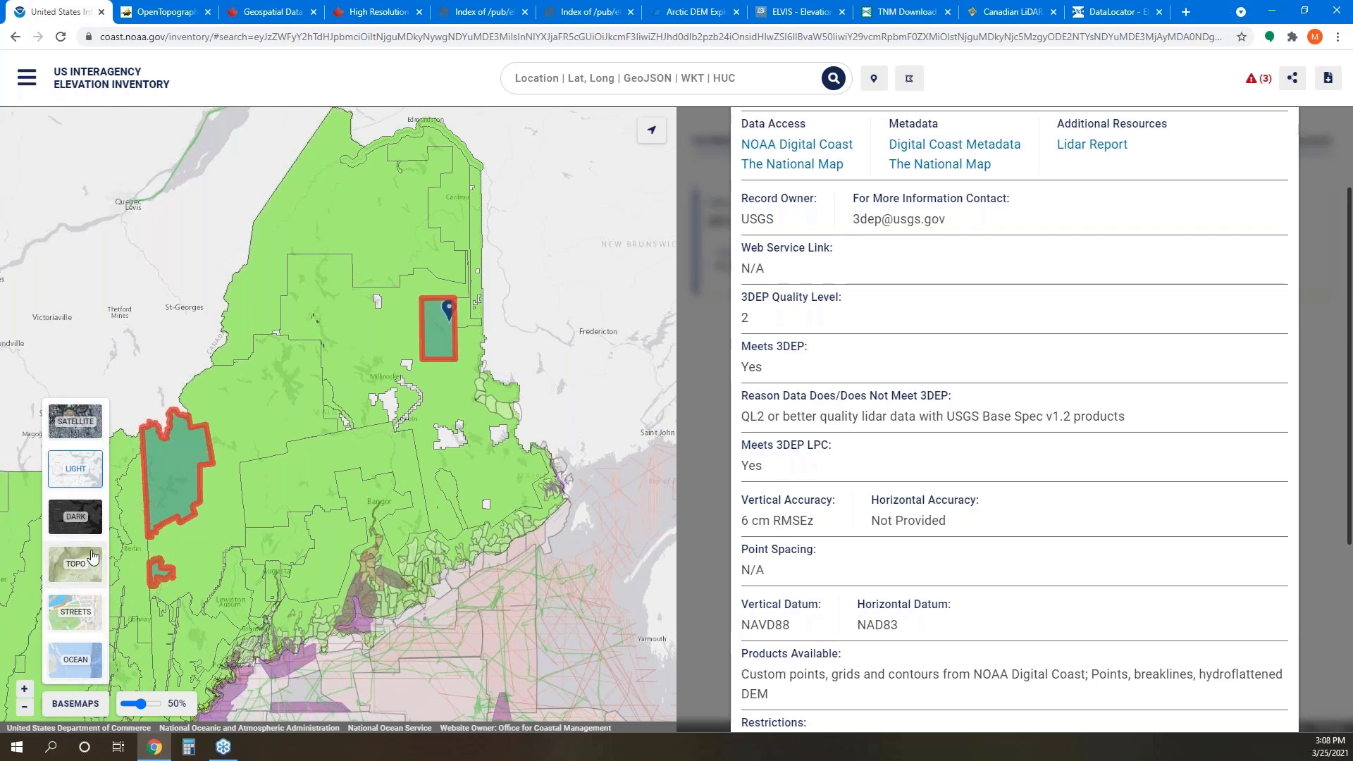
pyautogui.click(81, 431)
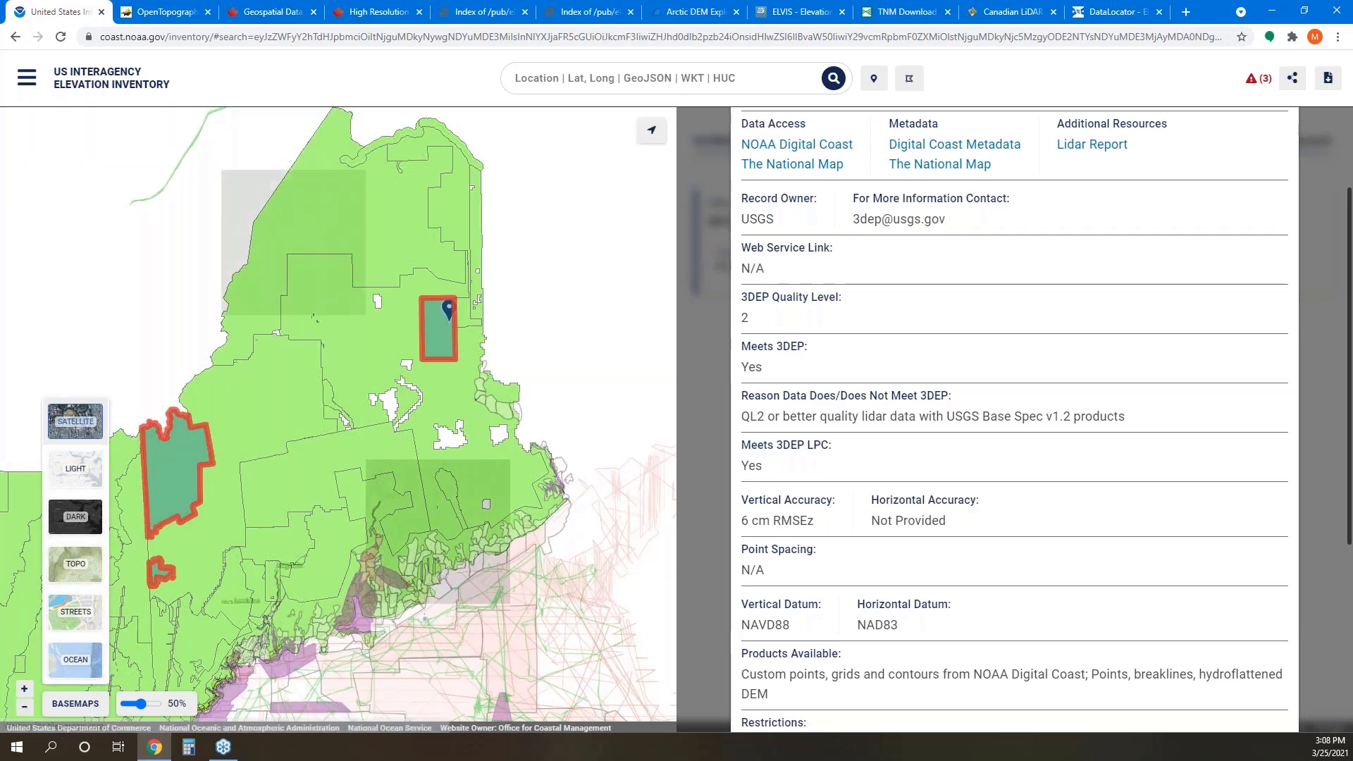
pyautogui.scroll(1, 446, 333)
pyautogui.scroll(1, 443, 336)
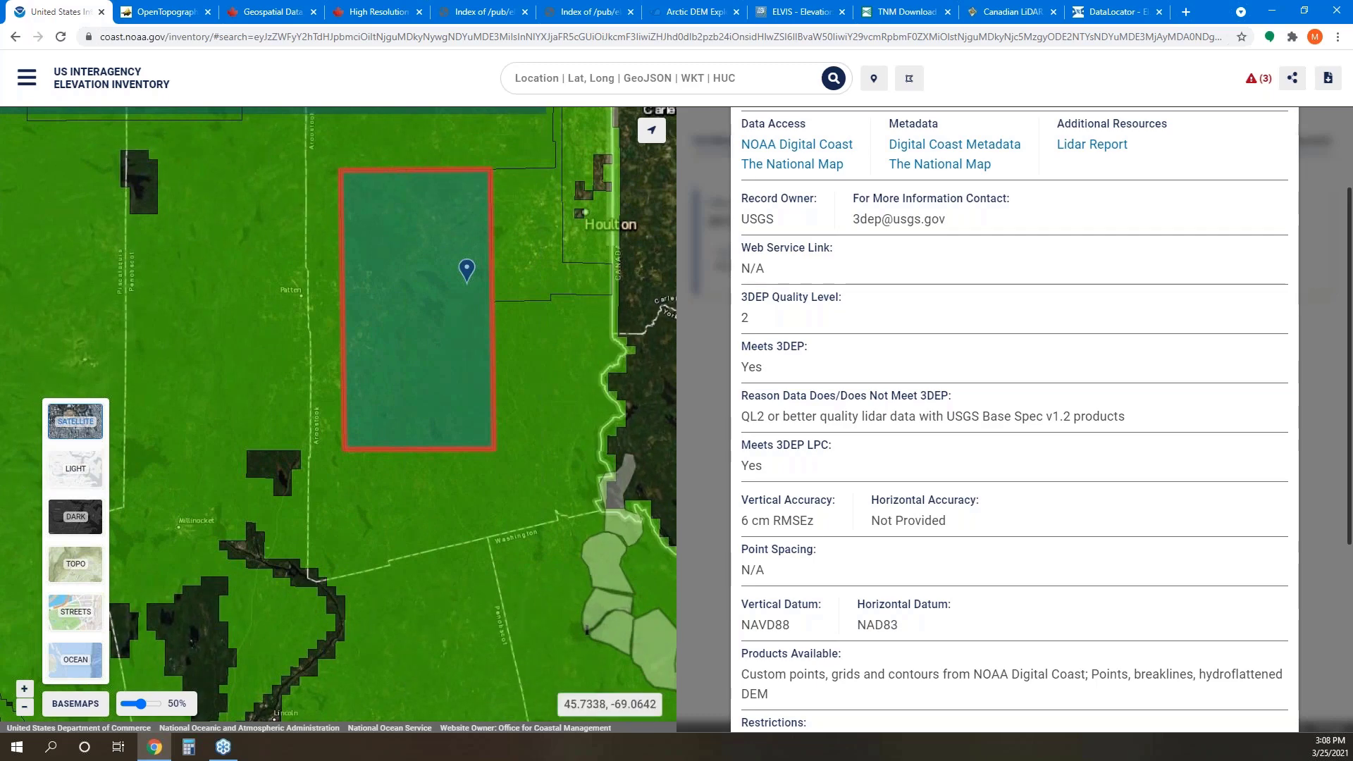
# Return to DataLocator, select lidar tile 527_4968 on the map and add its 2019 LAZ file to the downloads
pyautogui.click(1113, 16)
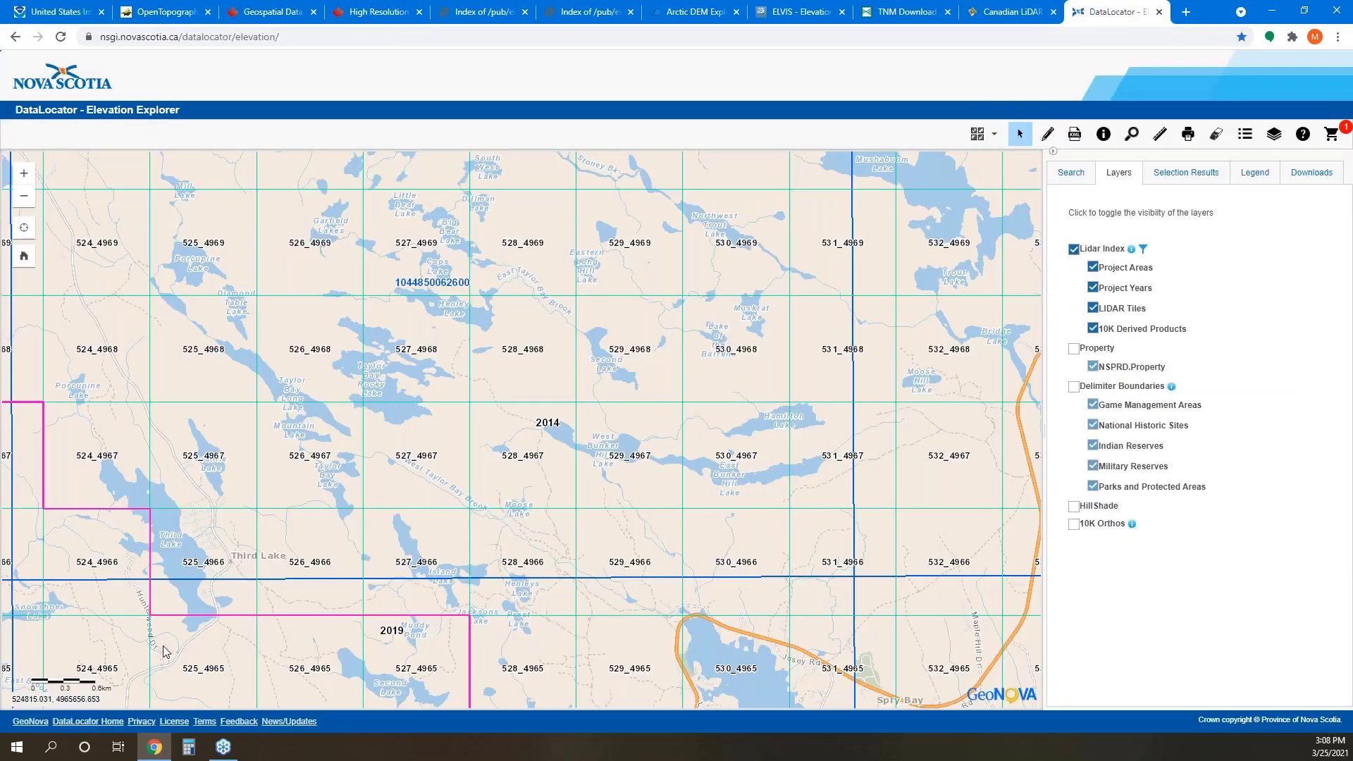
pyautogui.click(991, 136)
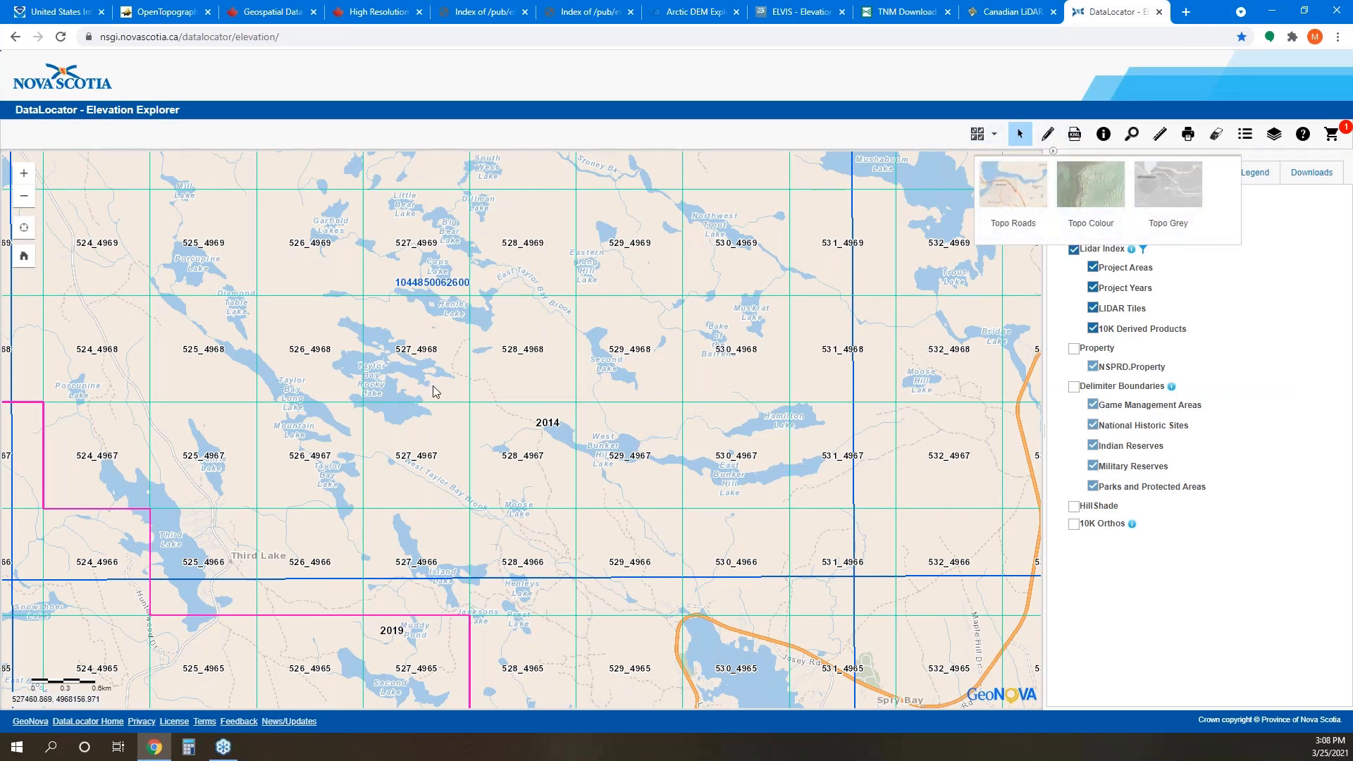
pyautogui.click(441, 401)
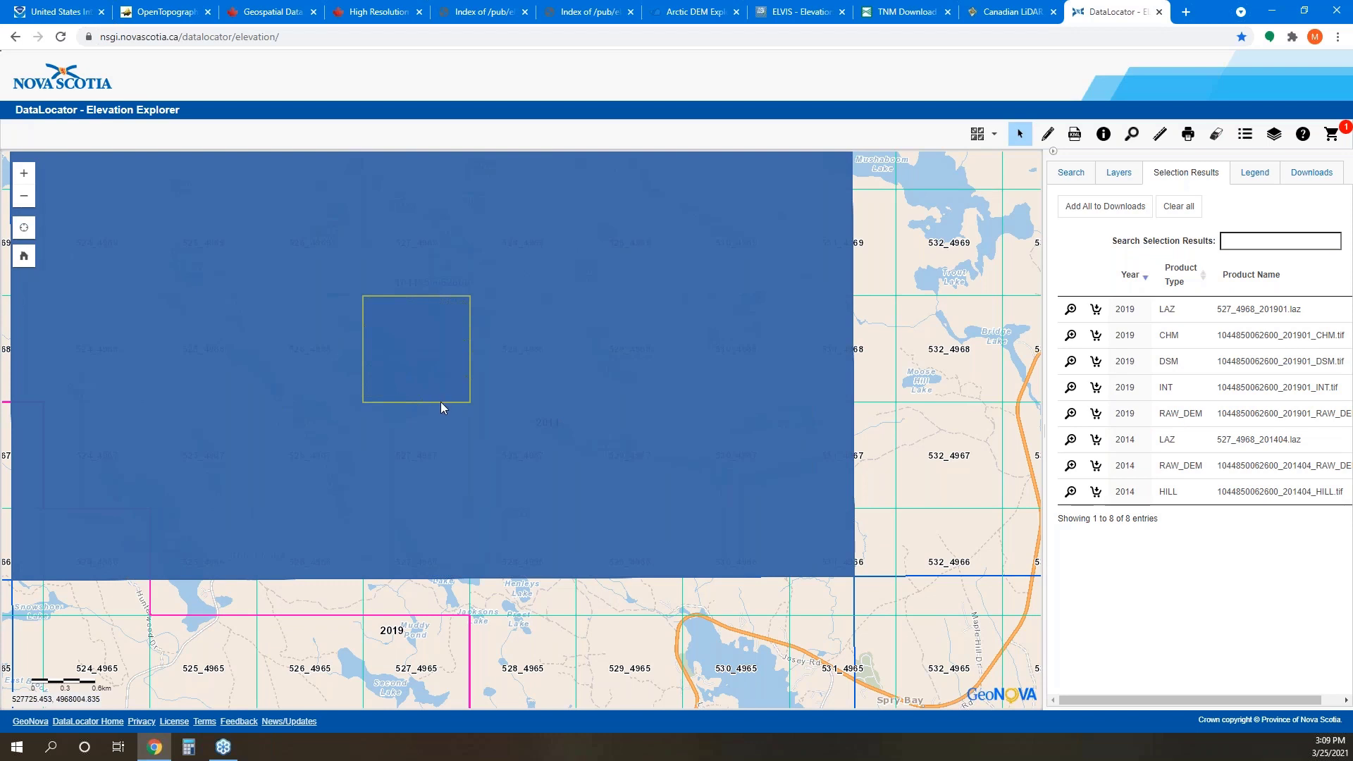
pyautogui.click(1096, 310)
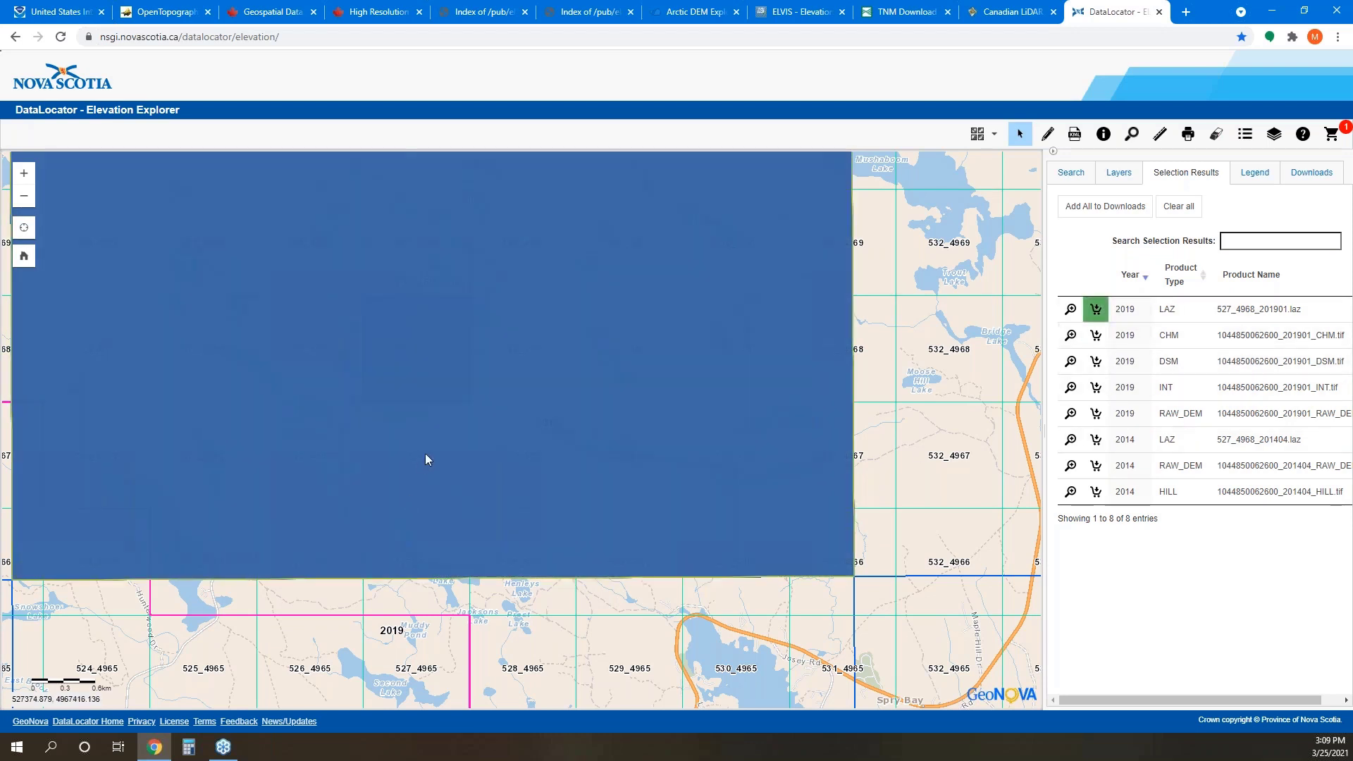
# List the products available for the neighbouring tile 528_4968 and open the list of chosen downloads
pyautogui.click(493, 368)
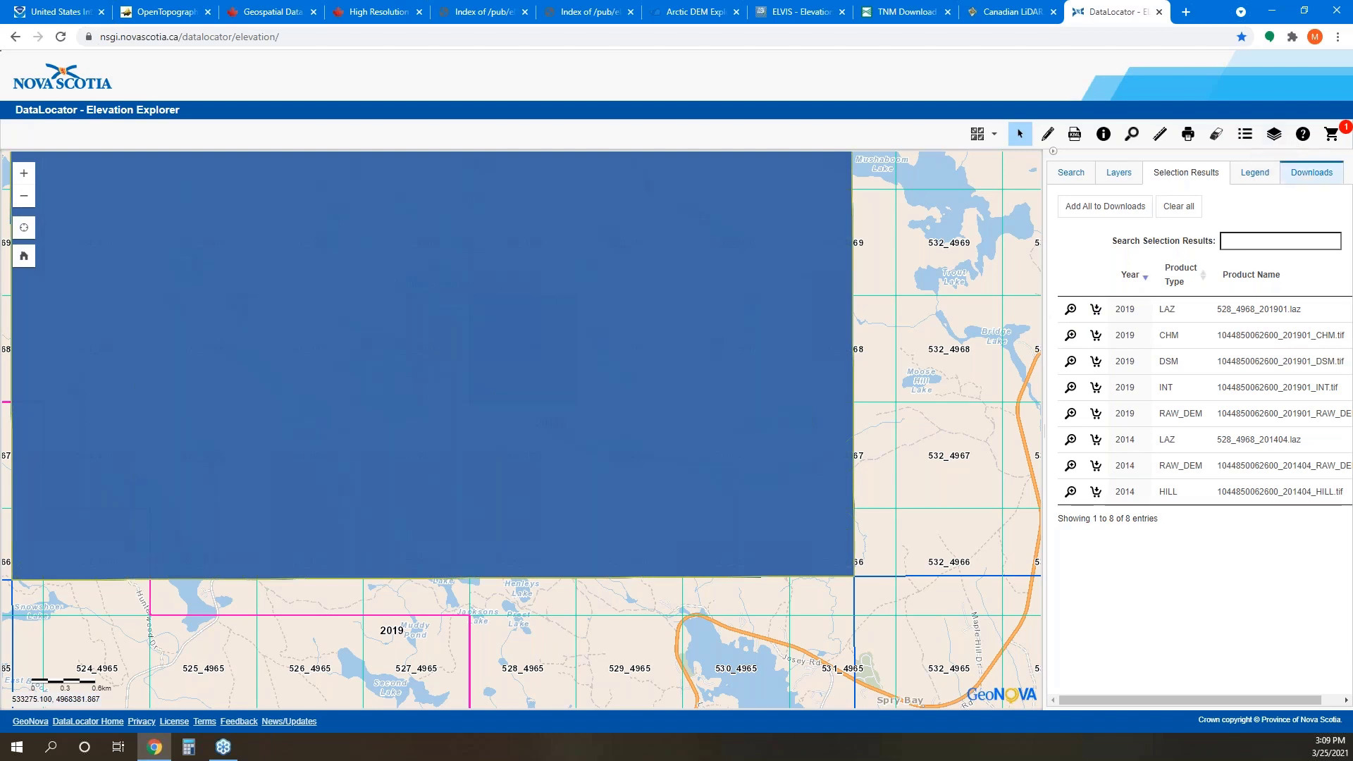
pyautogui.click(1307, 178)
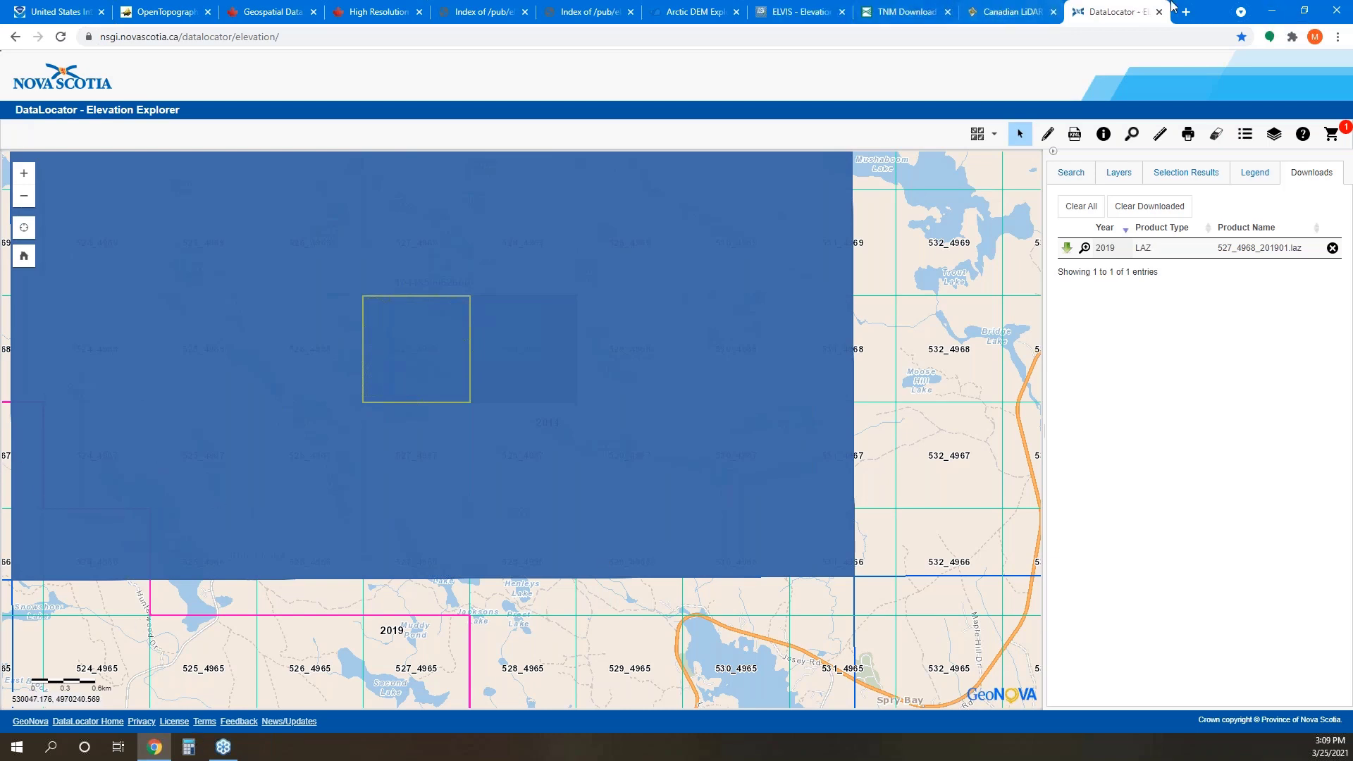
# Switch to RoadEng9 Terrain and insert AOI.SHP from the Undulating folder with its attributes and themes included
pyautogui.click(1273, 14)
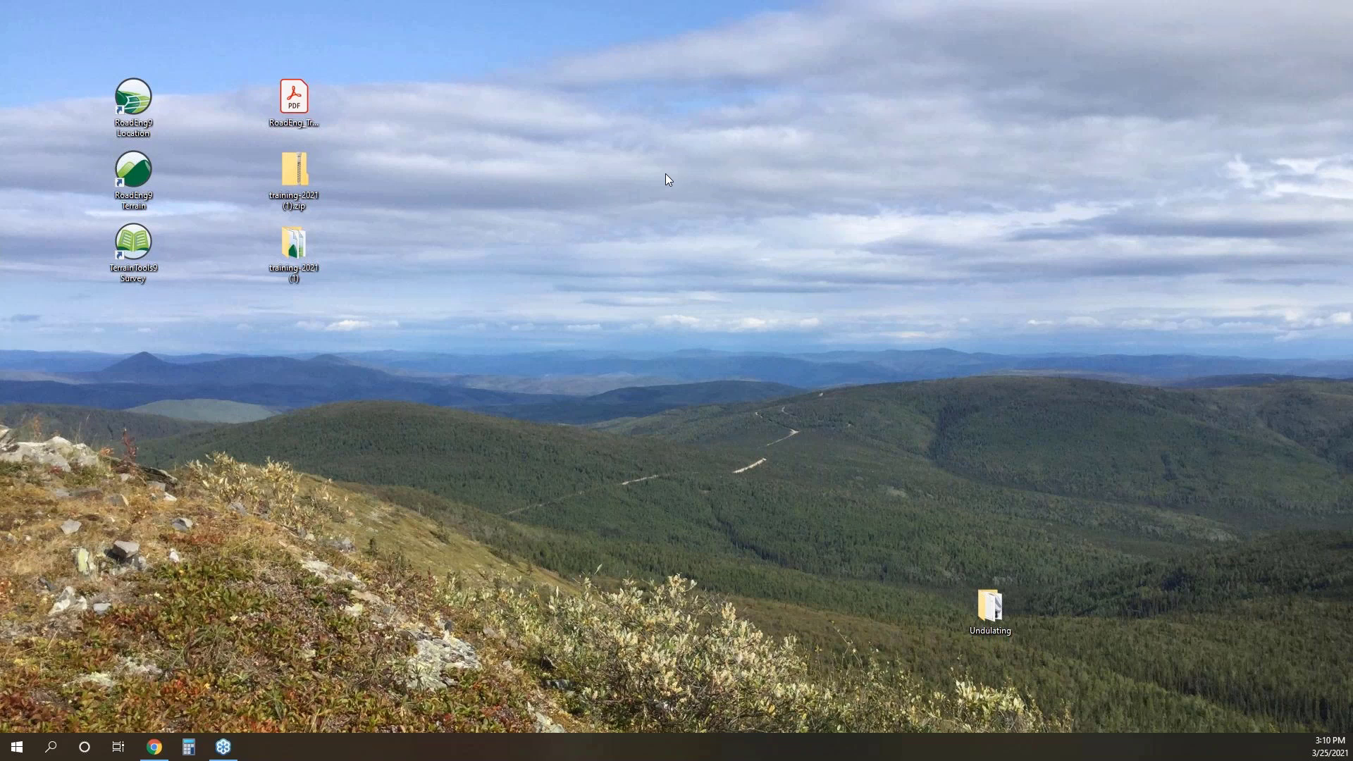
pyautogui.click(142, 172)
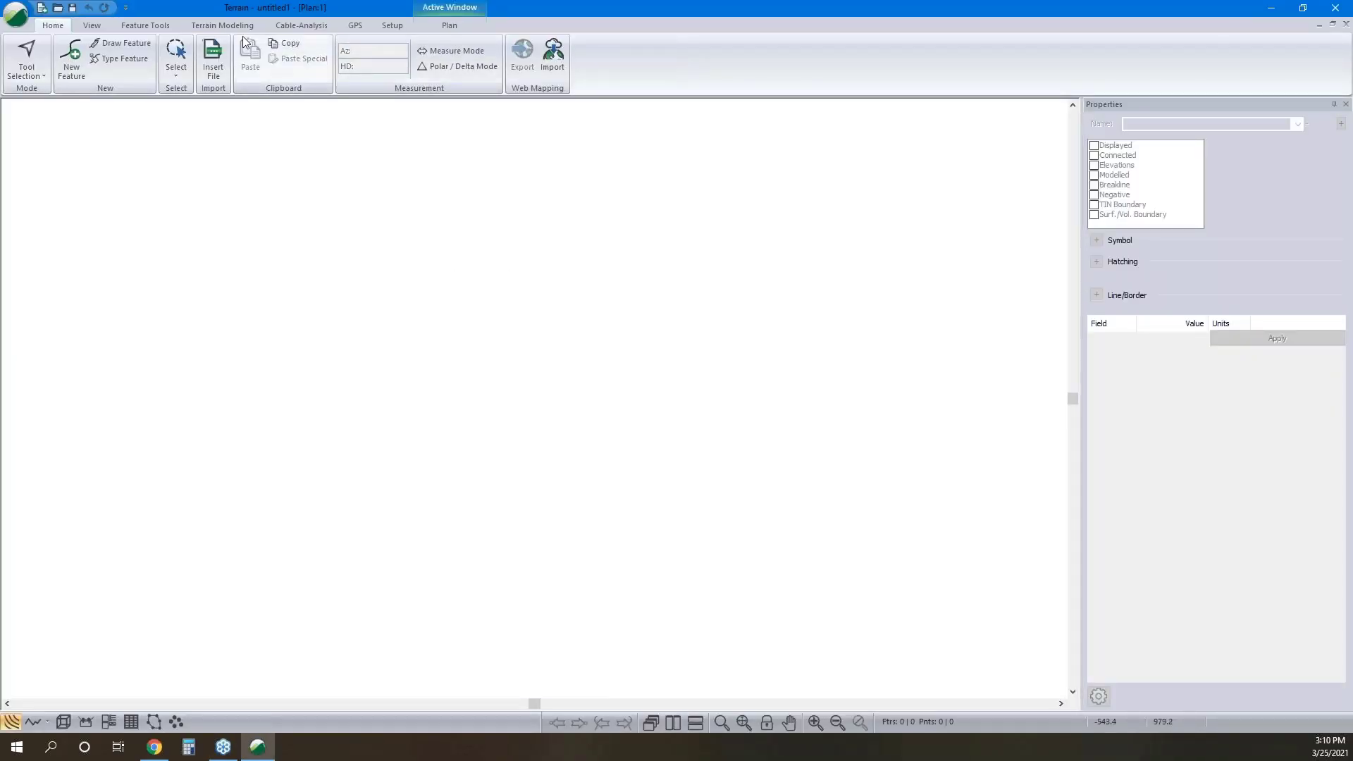
pyautogui.click(212, 63)
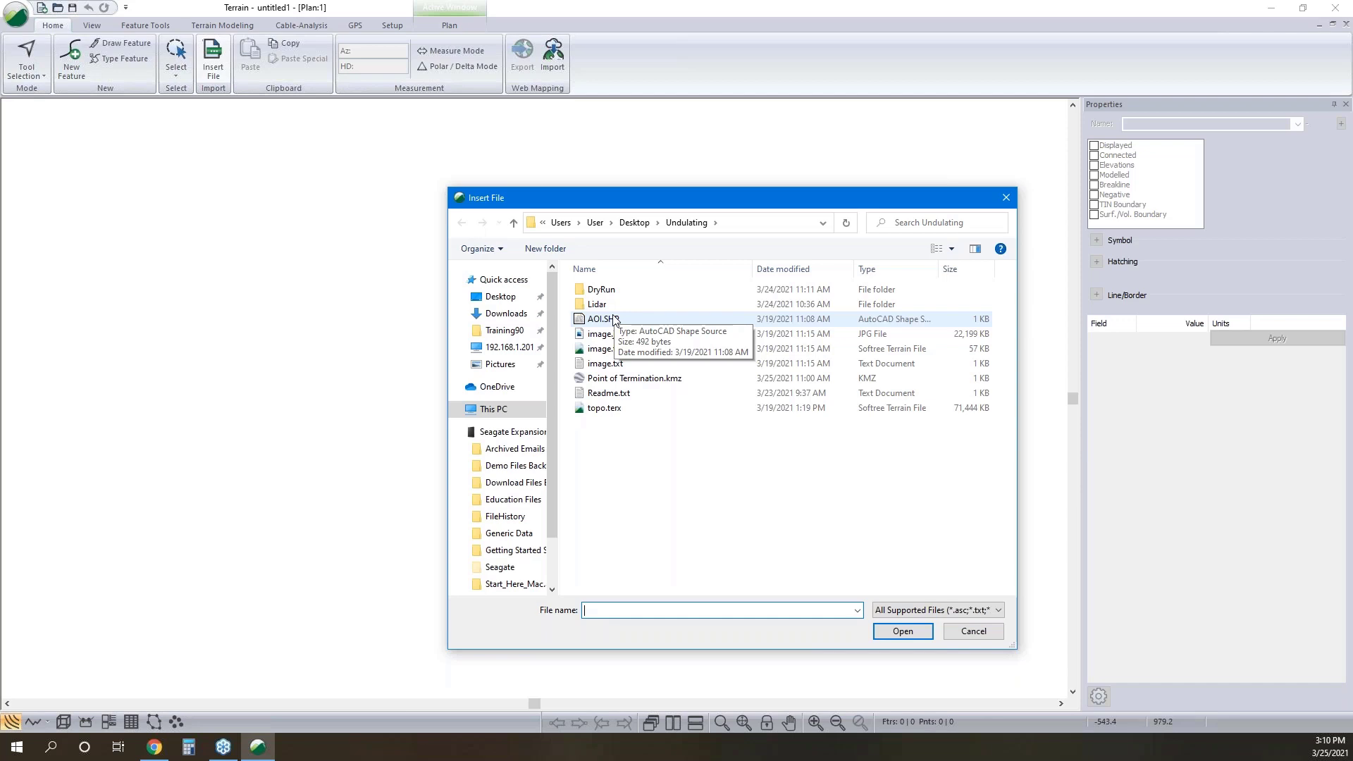
pyautogui.click(604, 319)
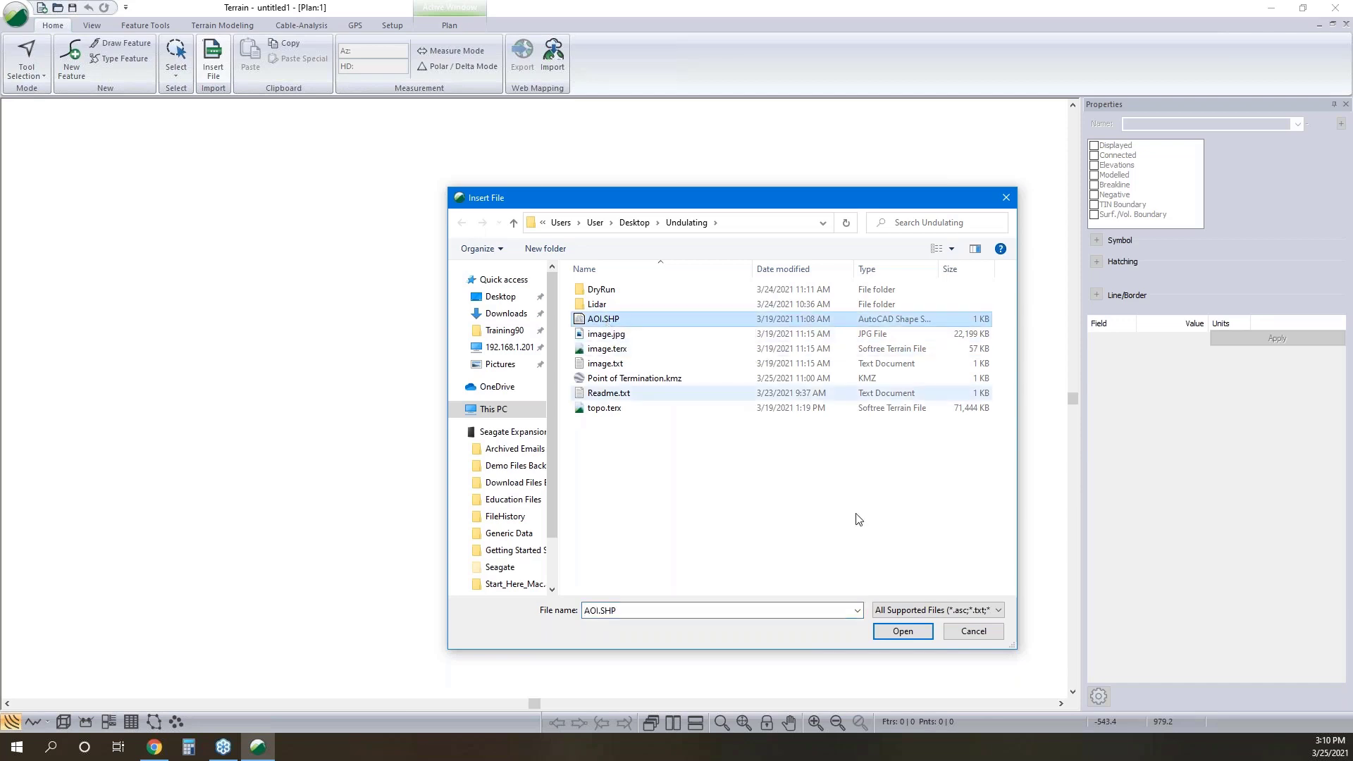
pyautogui.click(903, 632)
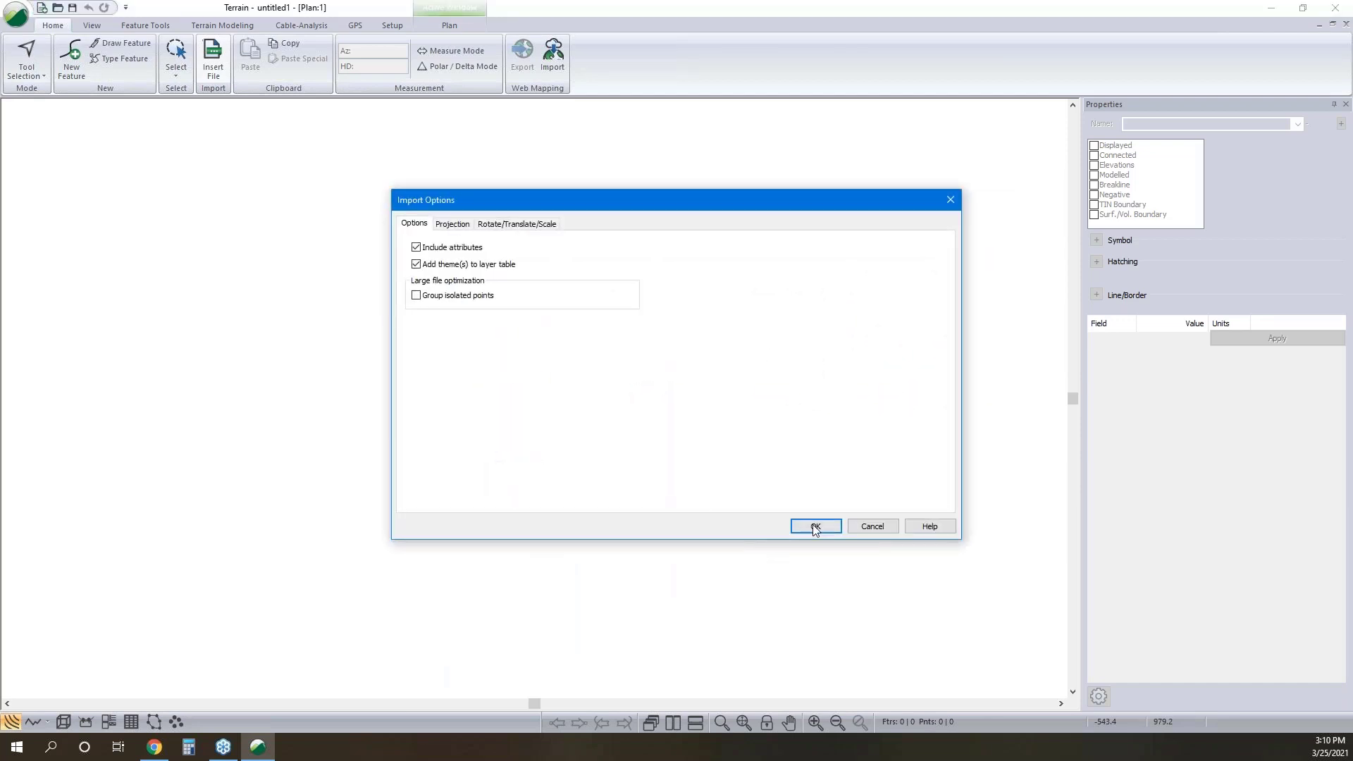
pyautogui.click(814, 526)
pyautogui.scroll(-7, 681, 367)
pyautogui.moveTo(767, 427); pyautogui.dragTo(627, 269, button='middle')
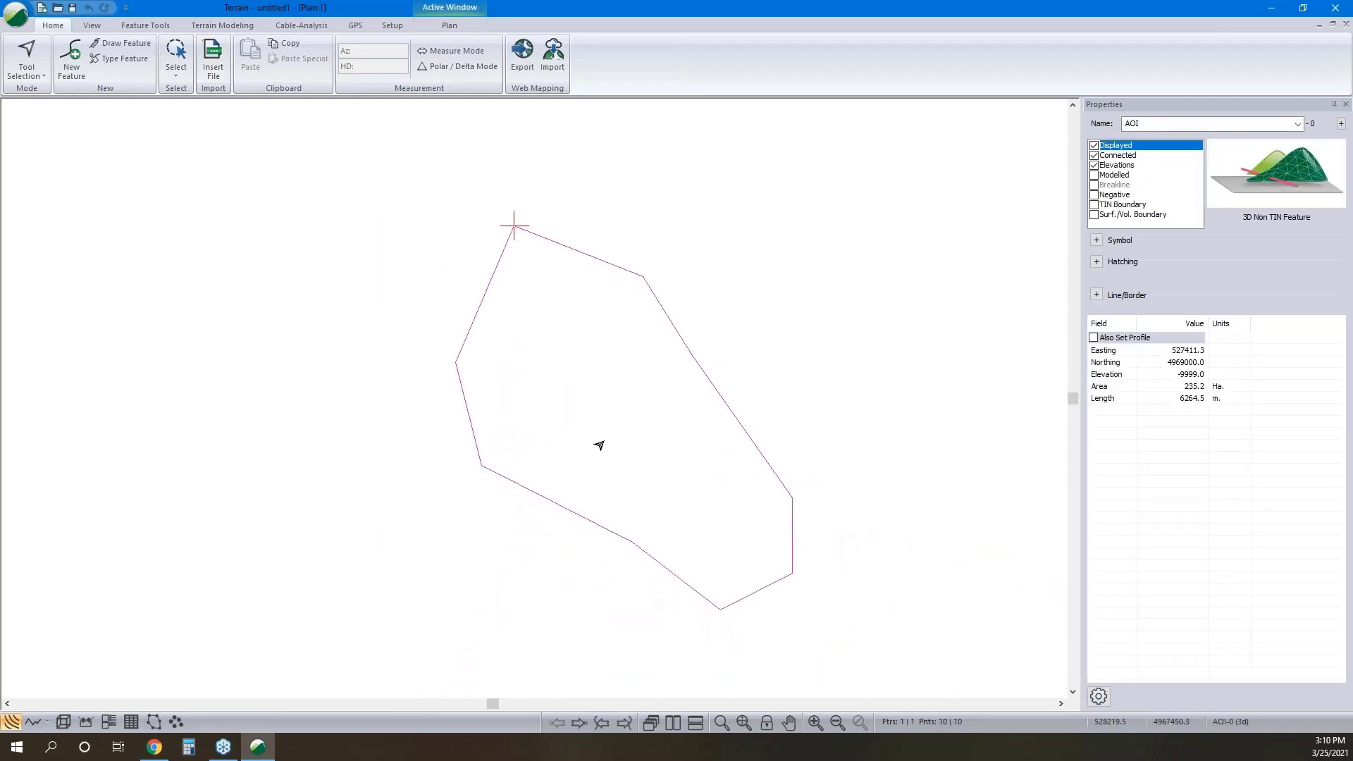
# Start inserting all the LAS files from the Lidar\LAS folder, from 525_4966_201901.las through 528_4968_201901.las
pyautogui.click(207, 59)
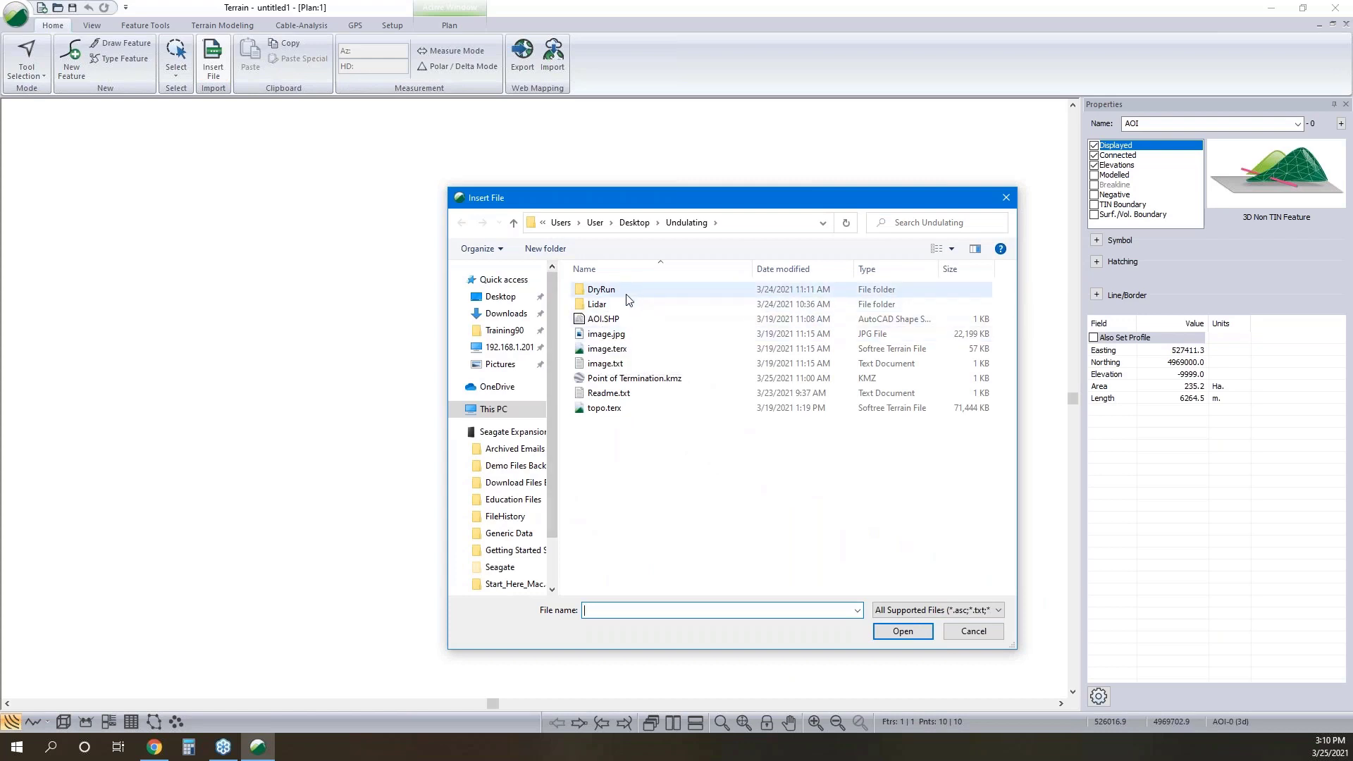
pyautogui.doubleClick(622, 303)
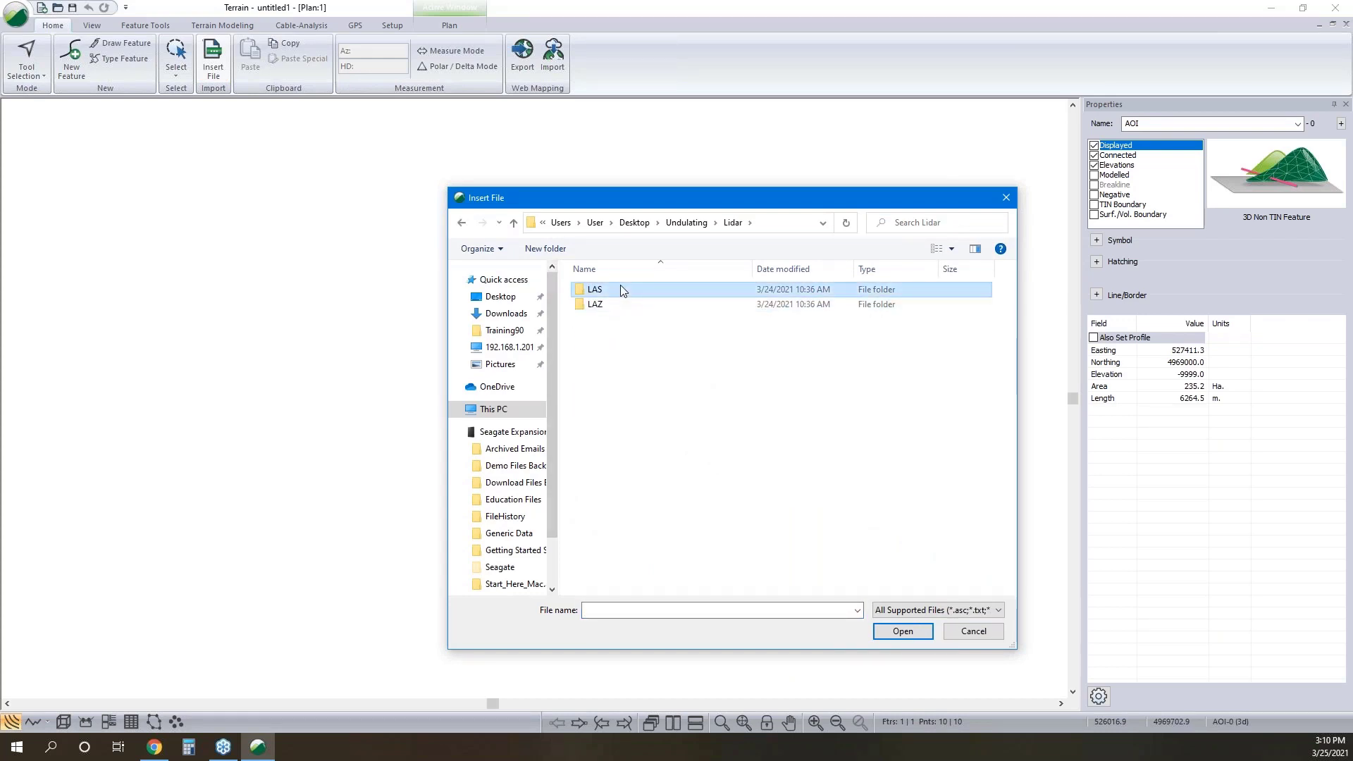
pyautogui.doubleClick(620, 289)
pyautogui.click(625, 290)
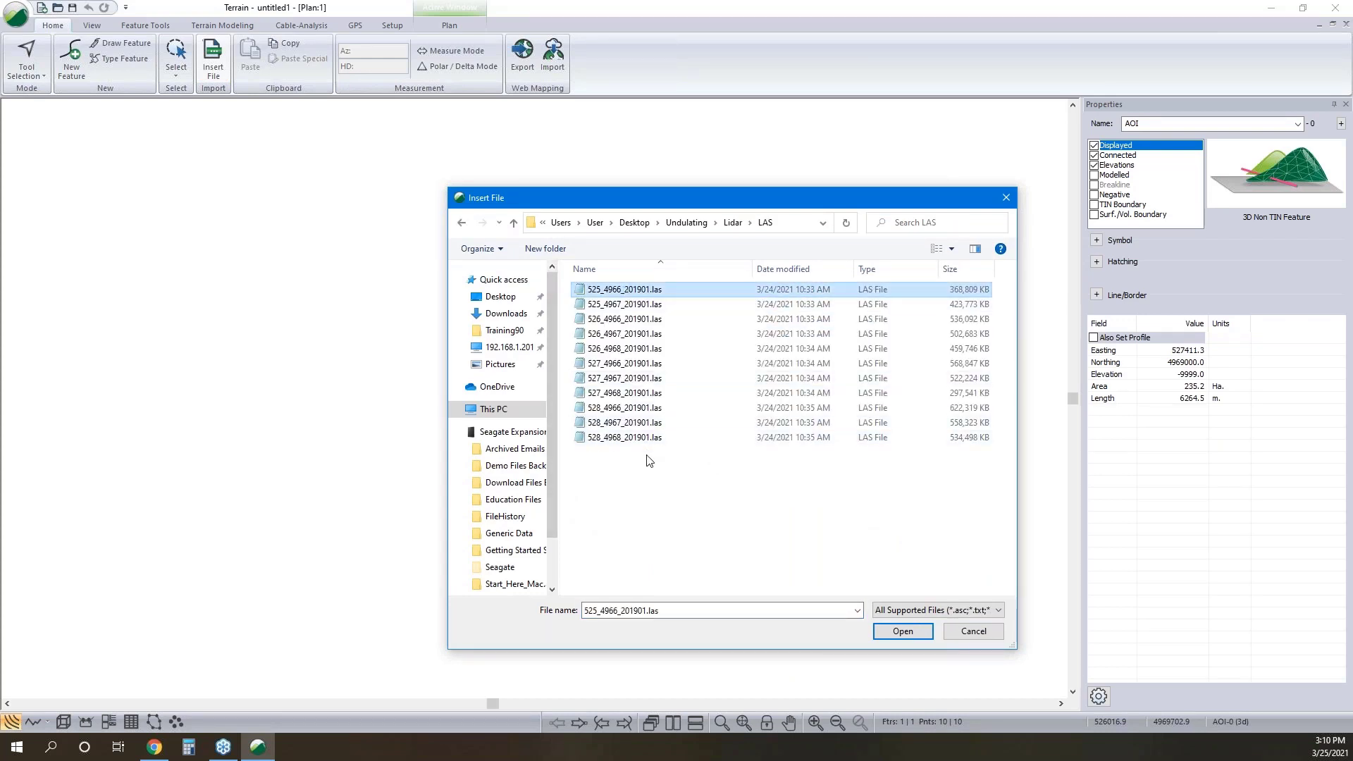
pyautogui.keyDown('shift'); pyautogui.click(653, 438); pyautogui.keyUp('shift')
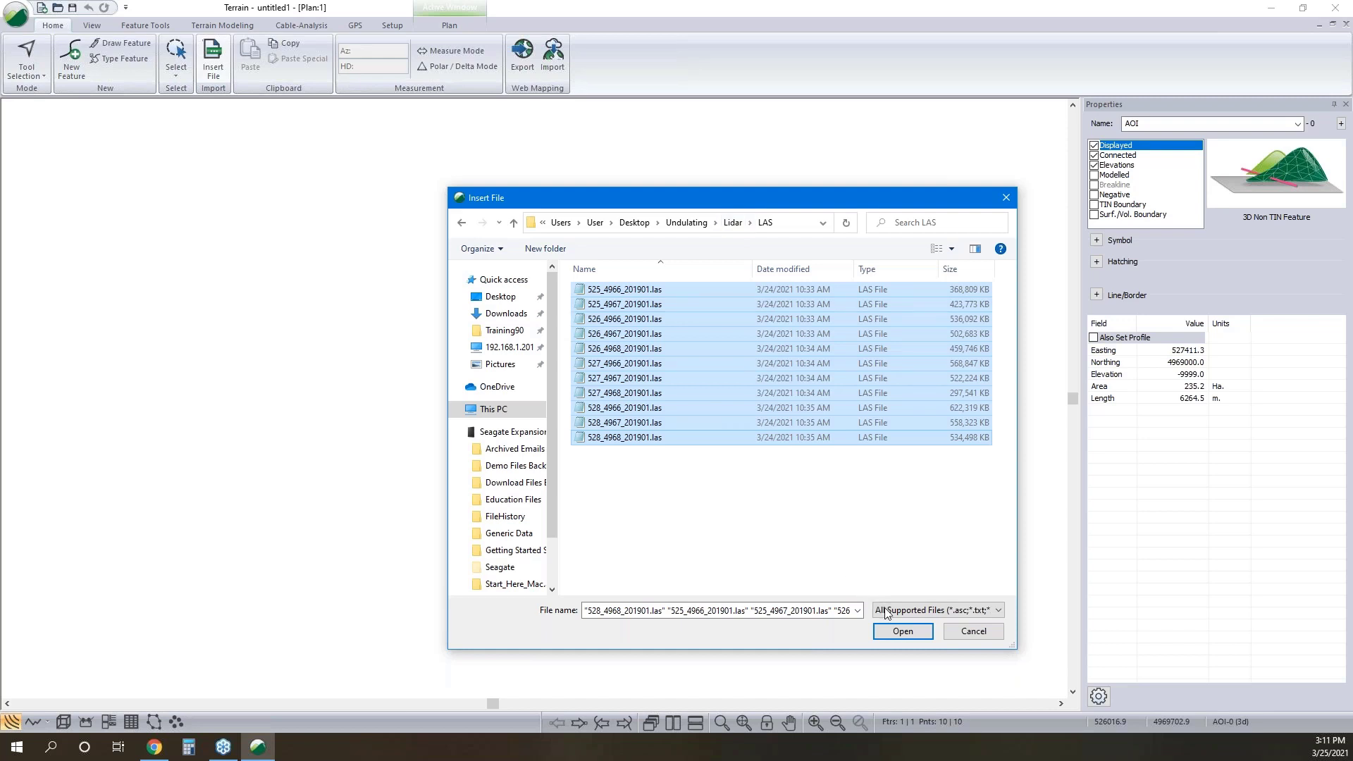
pyautogui.click(900, 630)
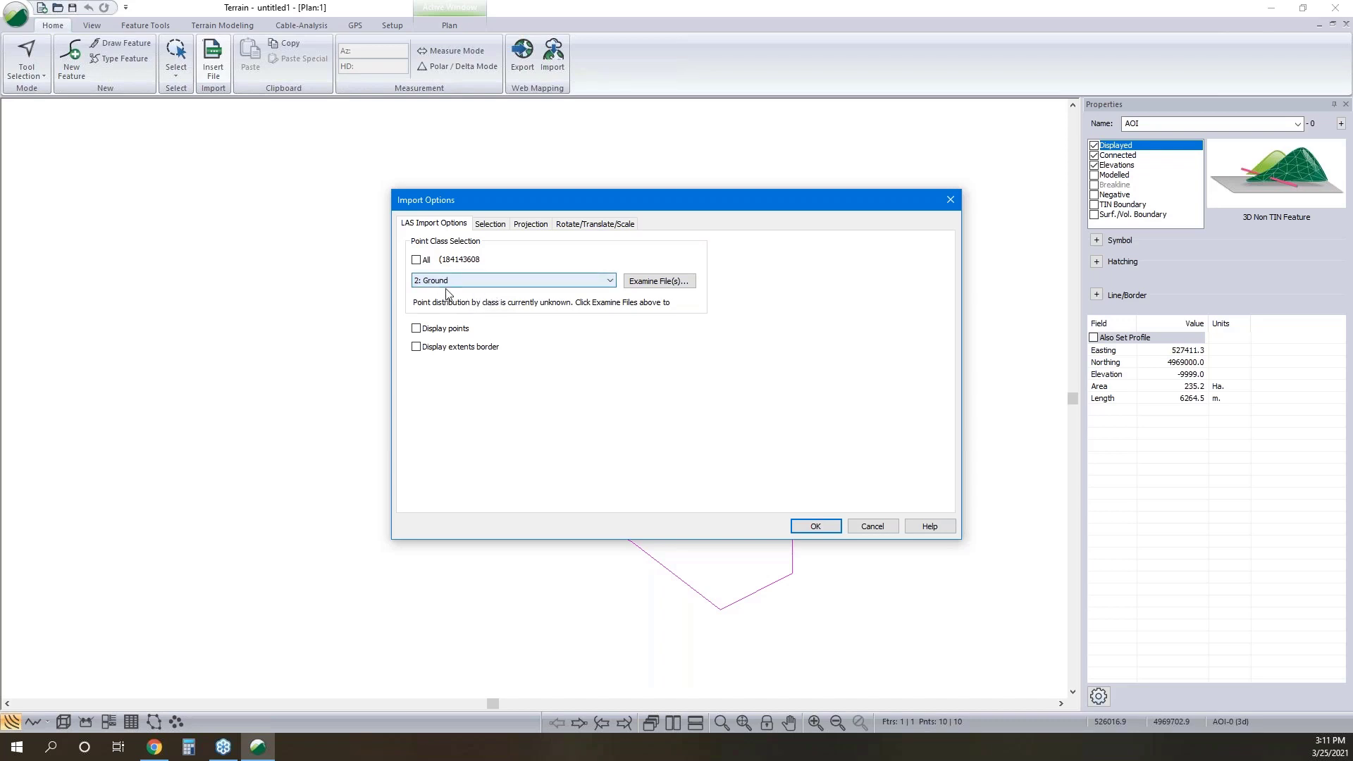
# Add a polygon filtering region based on the AOI-0 feature to the LAS import selection
pyautogui.click(492, 224)
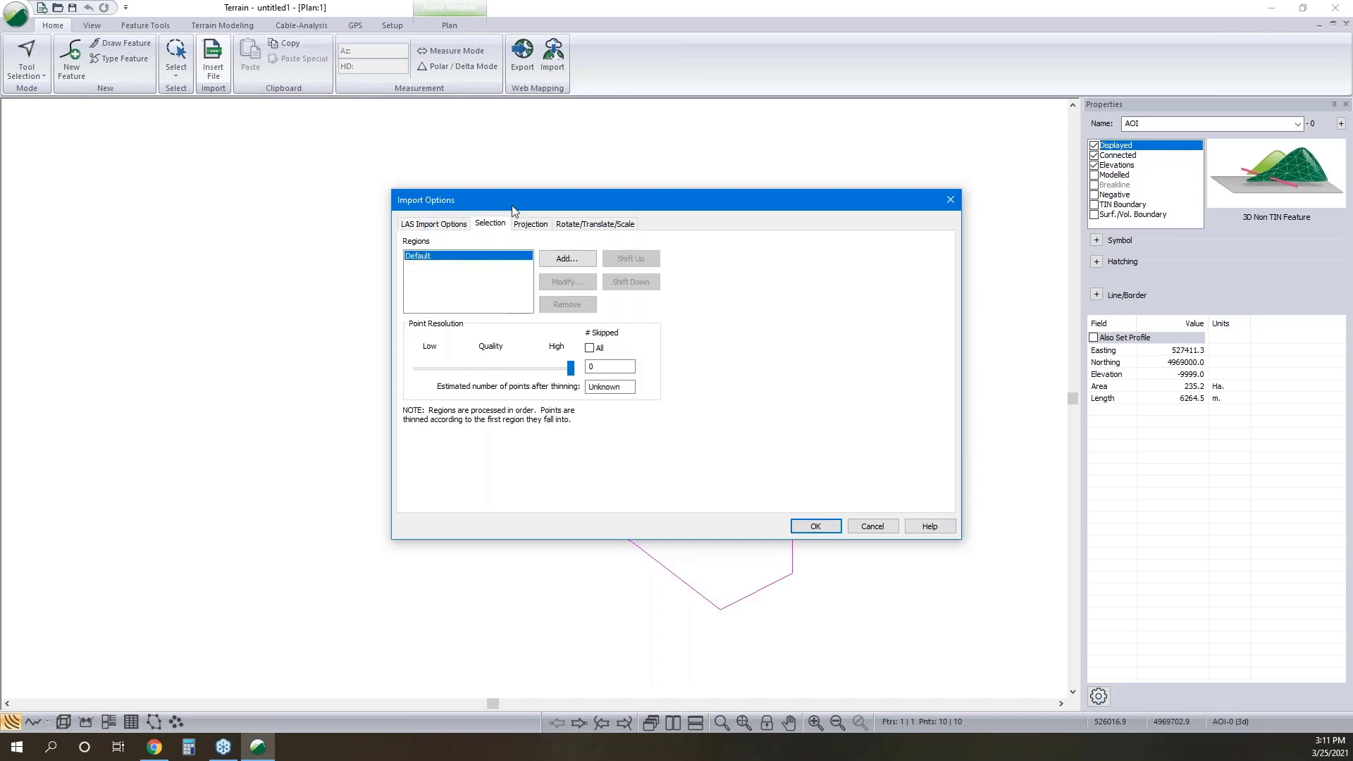
pyautogui.click(566, 259)
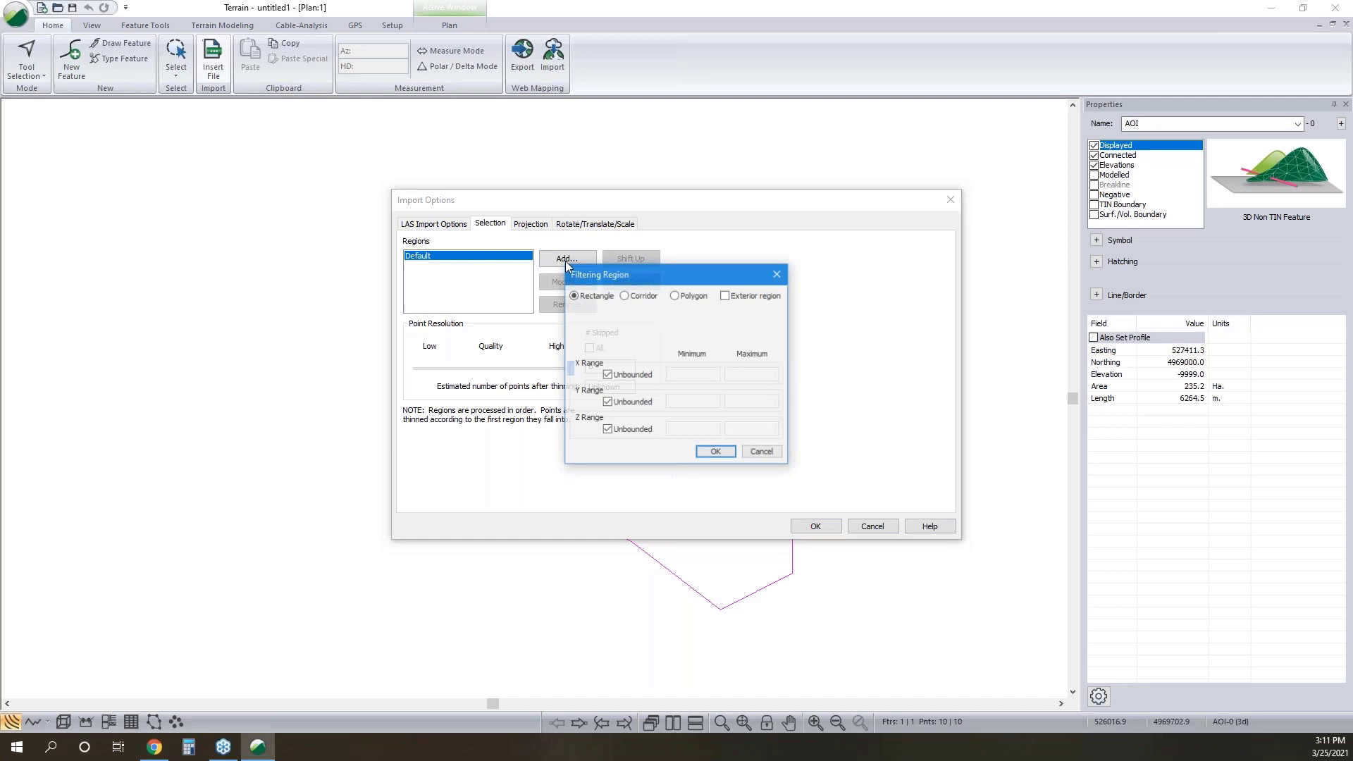
pyautogui.click(675, 295)
pyautogui.click(760, 333)
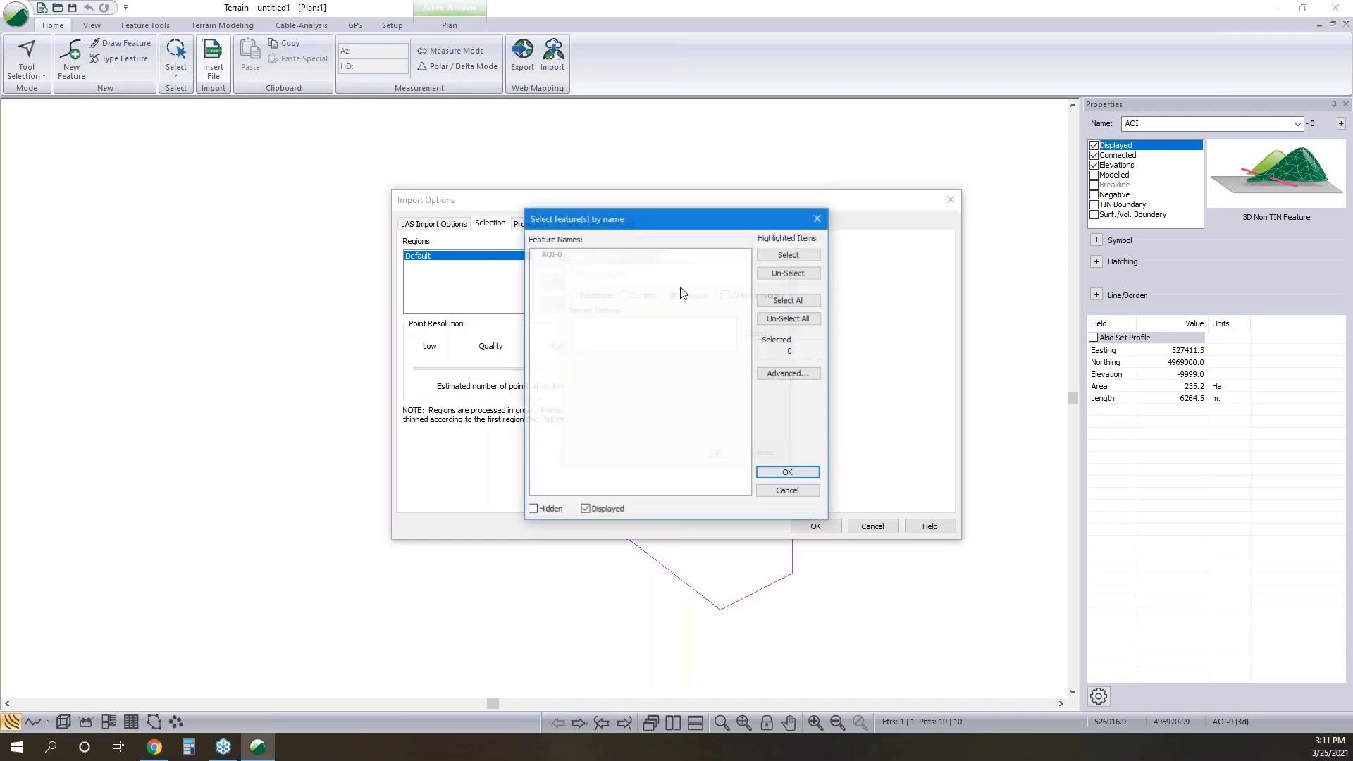
pyautogui.click(548, 258)
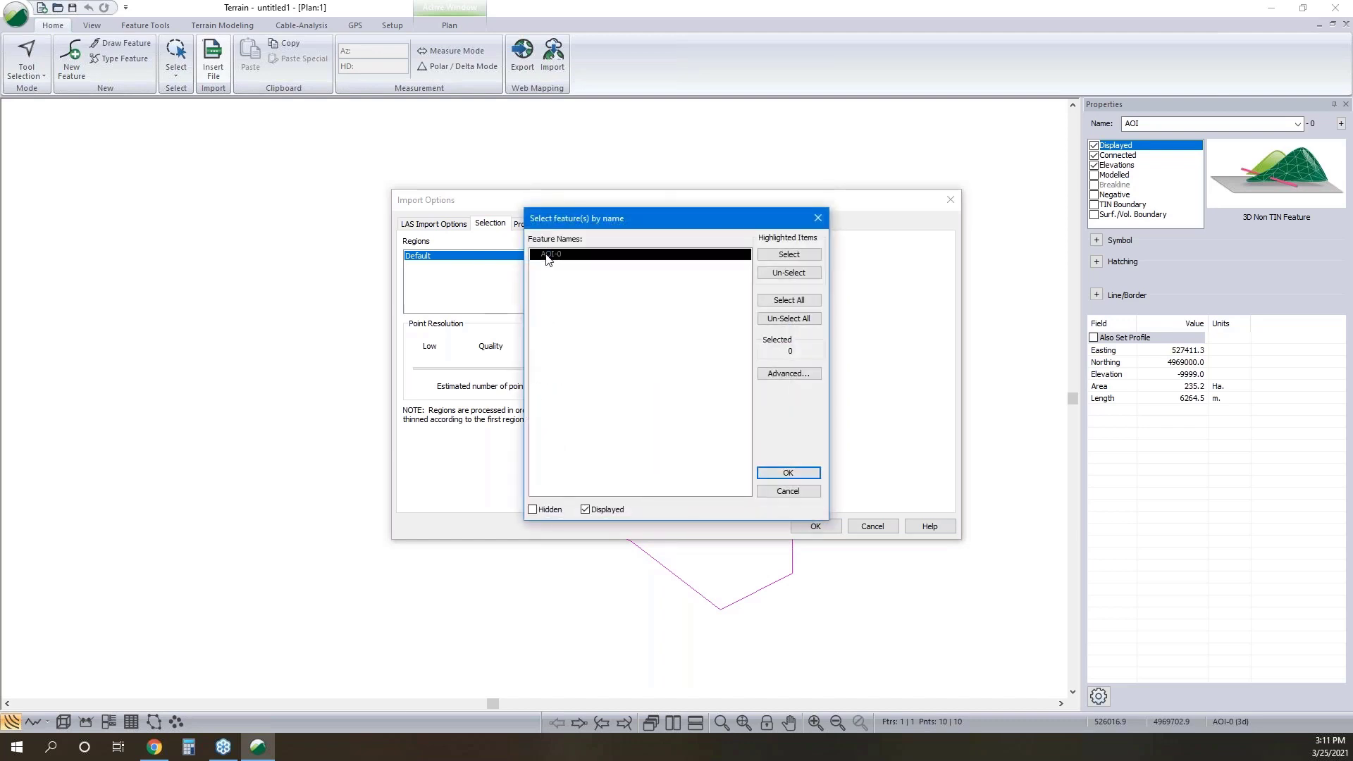
pyautogui.click(788, 473)
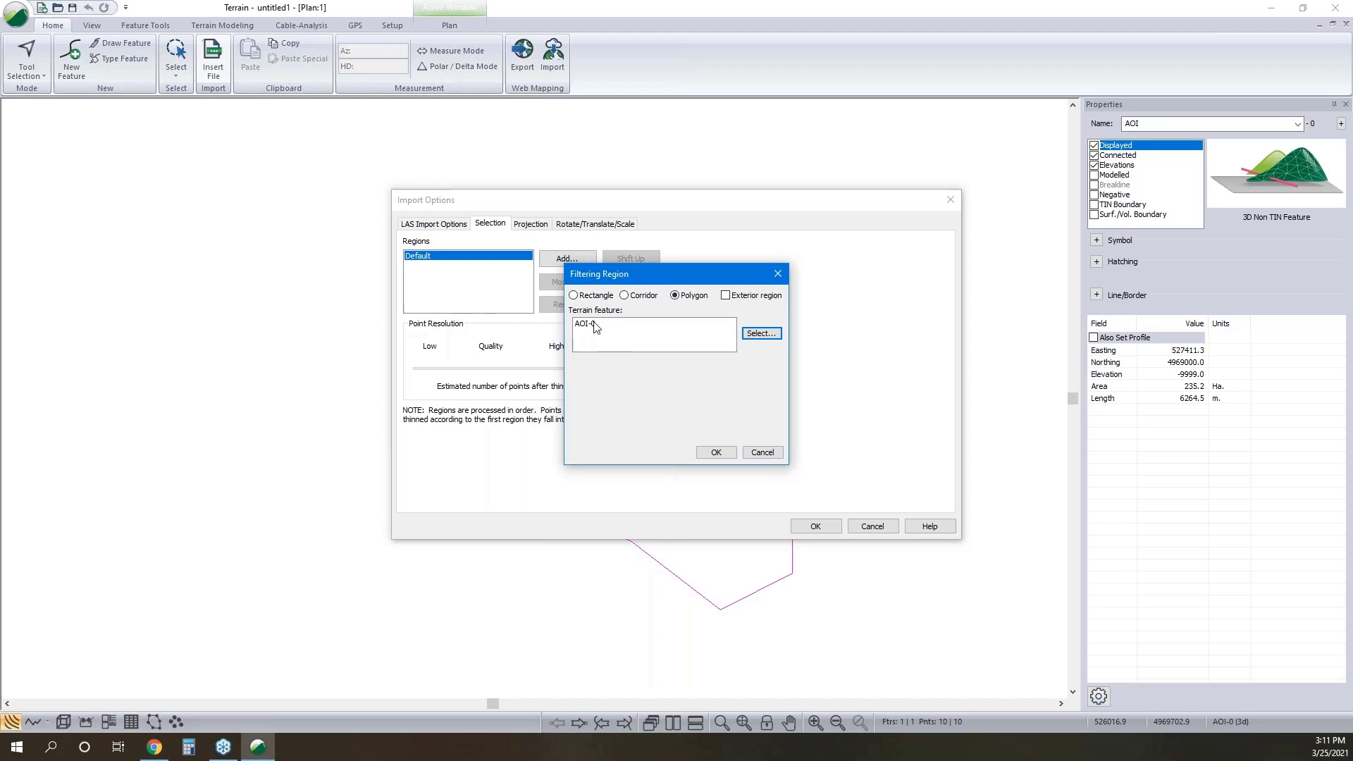
pyautogui.click(714, 454)
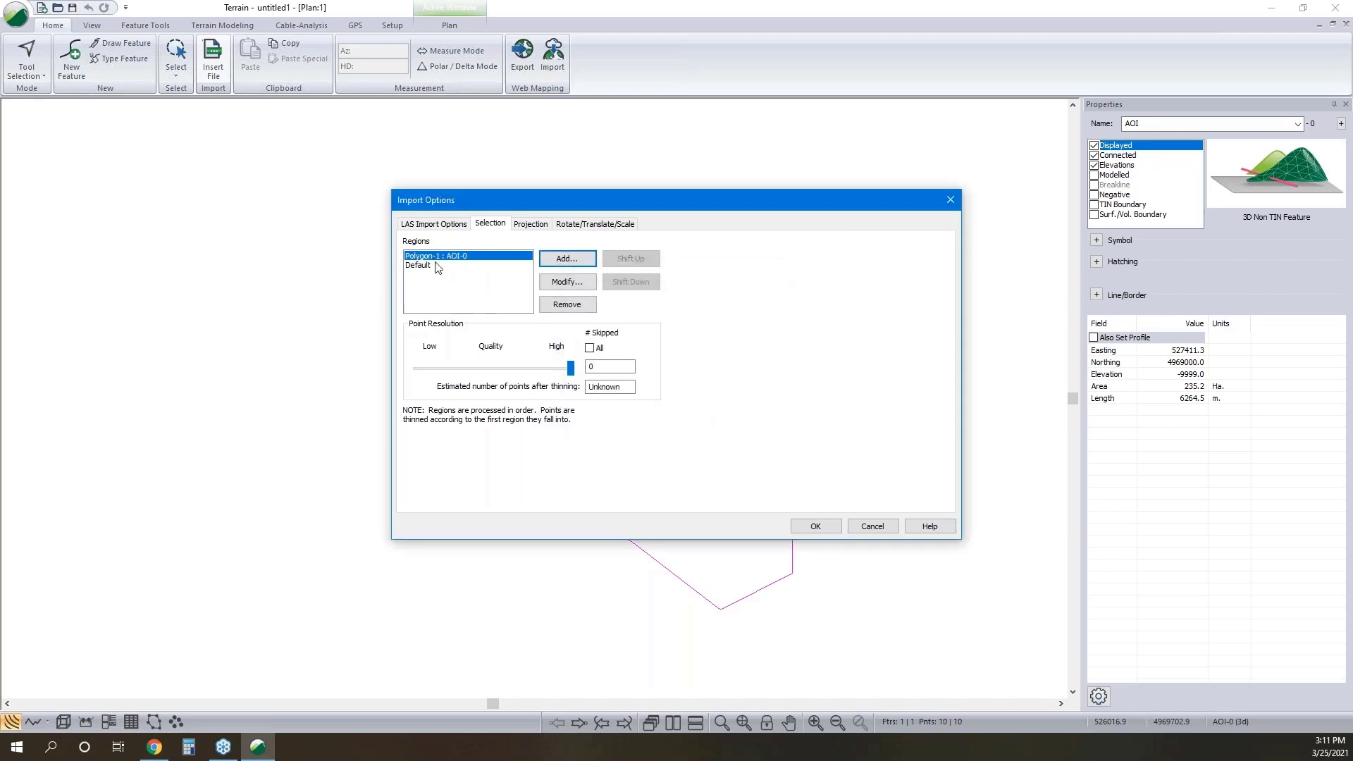
# Skip all points of the Default region in the LAS import selection and open the import's projection settings
pyautogui.click(436, 265)
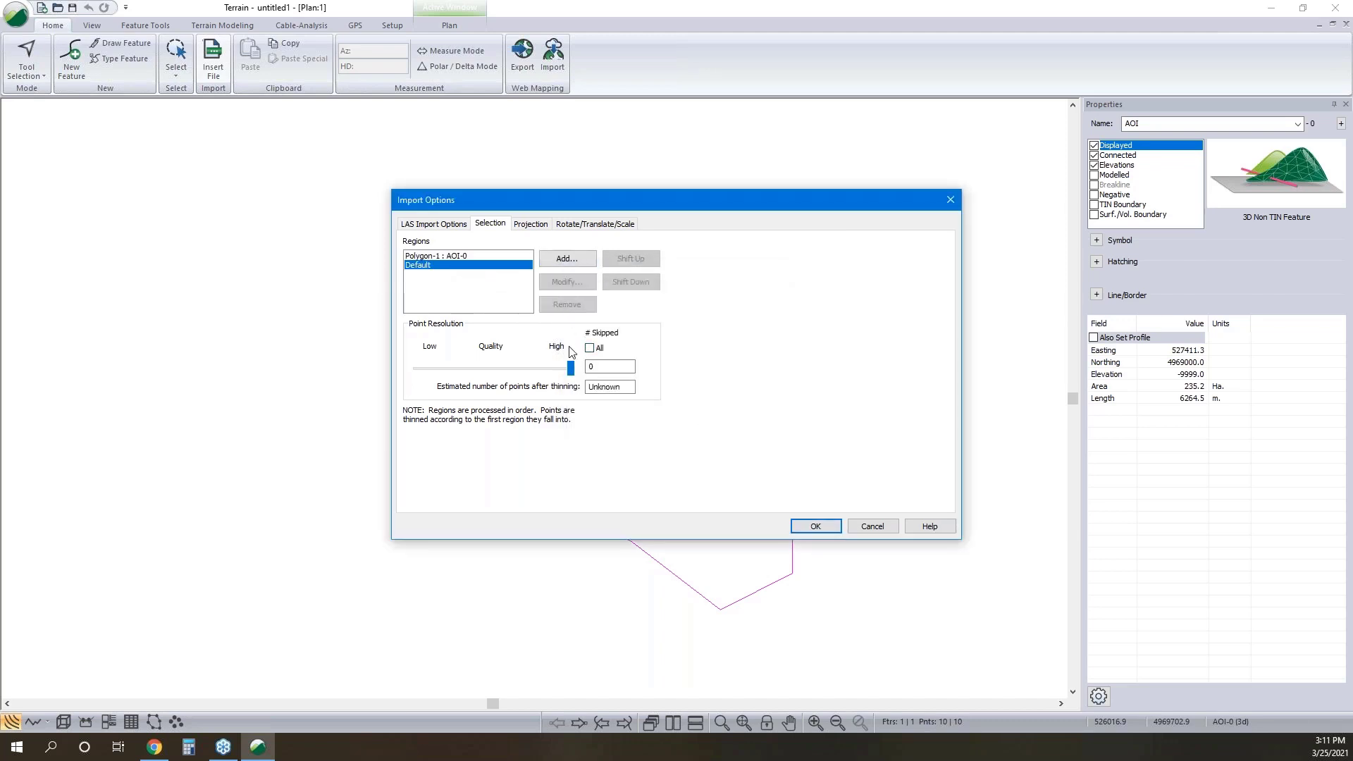
pyautogui.click(590, 349)
pyautogui.click(524, 226)
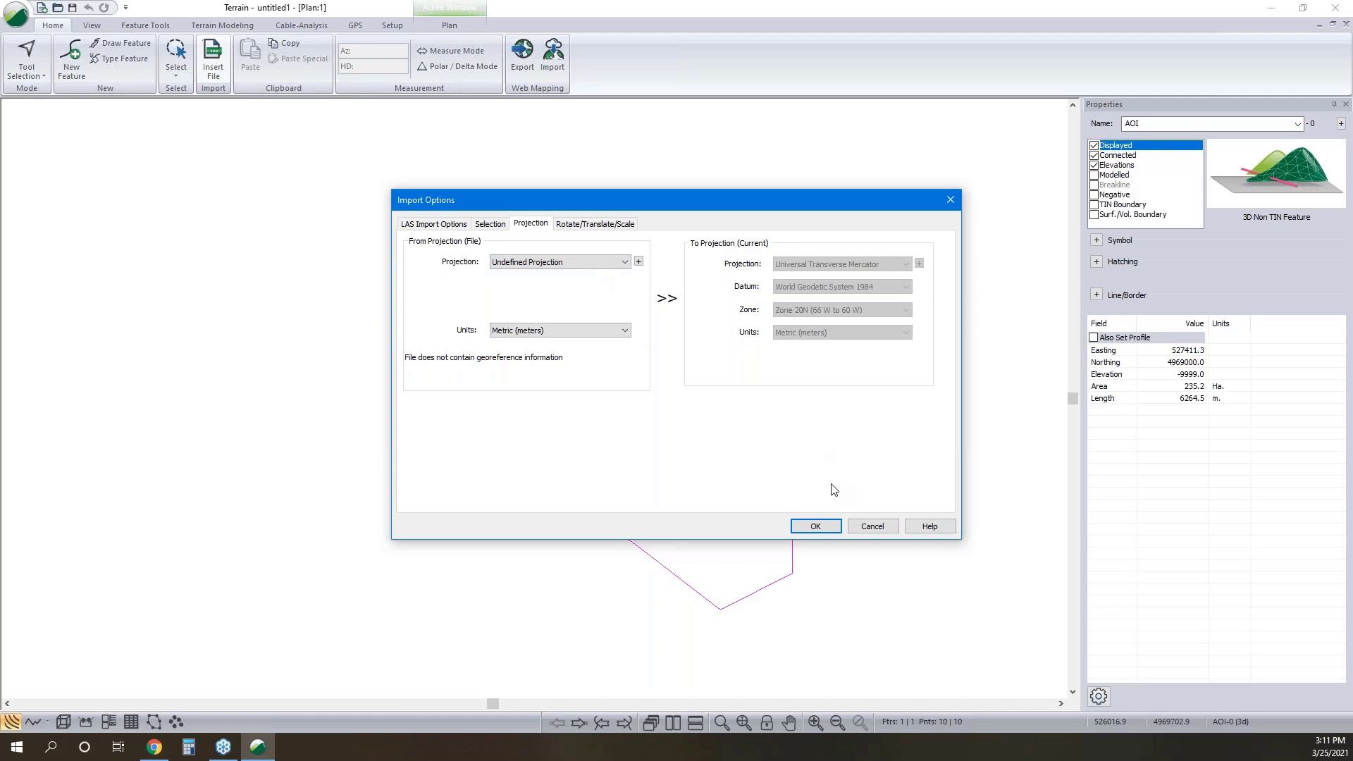
# Switch to the Nova Scotia DataLocator in Chrome, clear the selection results, and examine the projection and datum in the project details near tile 528_4968
pyautogui.click(154, 748)
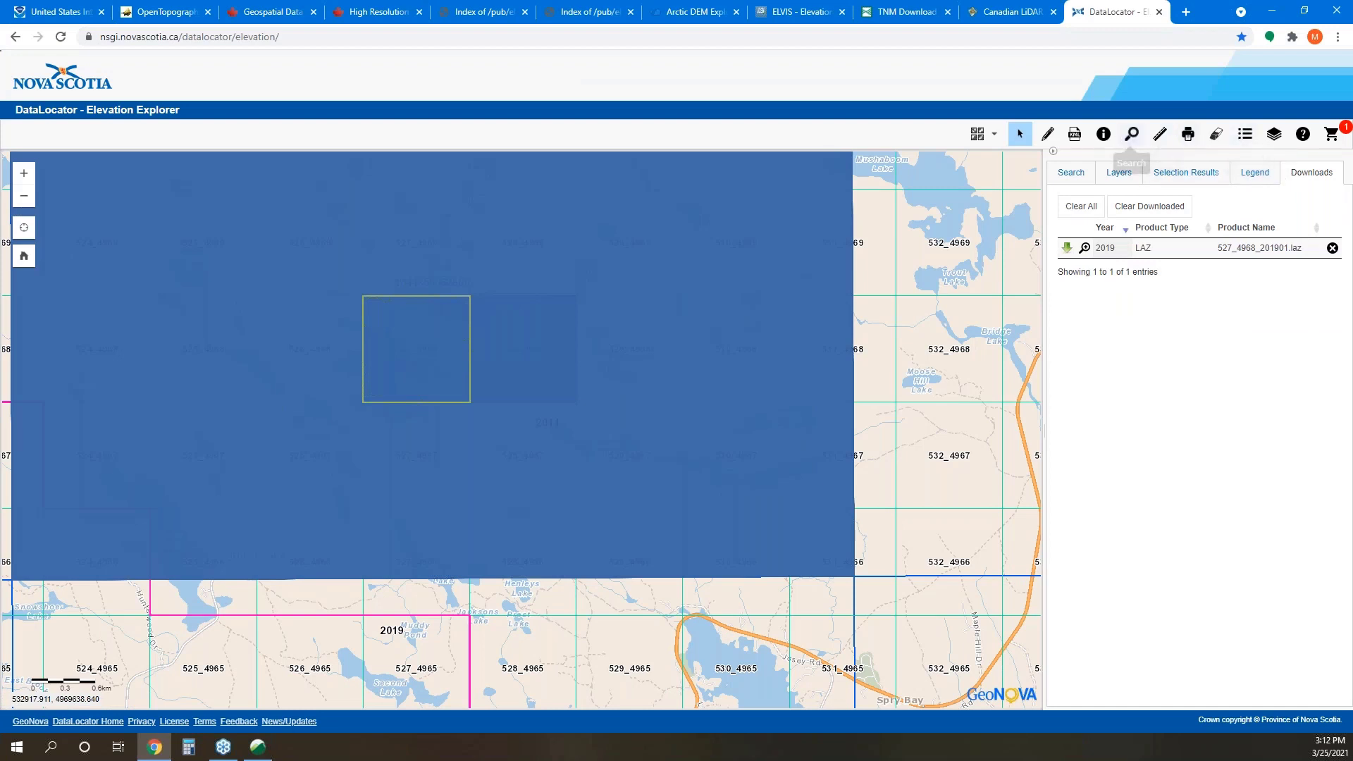
pyautogui.click(670, 341)
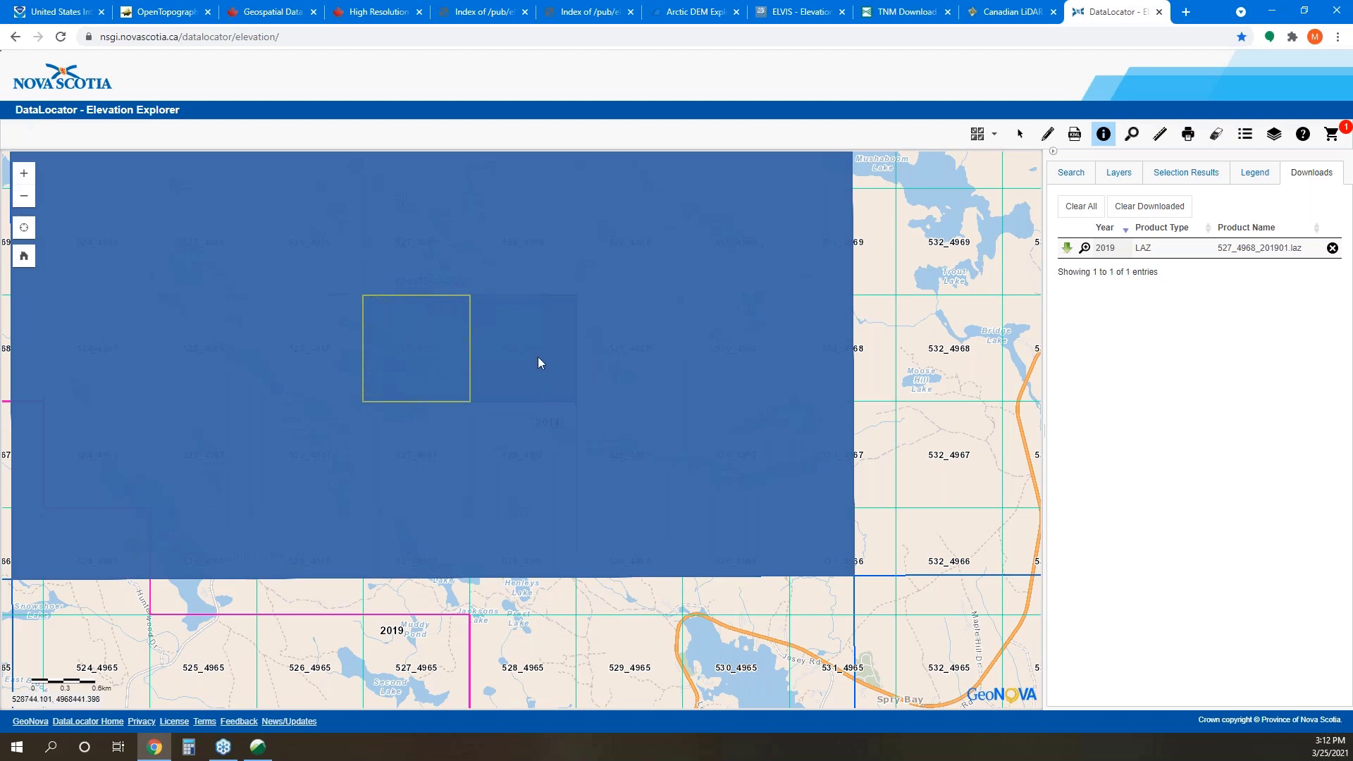
pyautogui.click(458, 357)
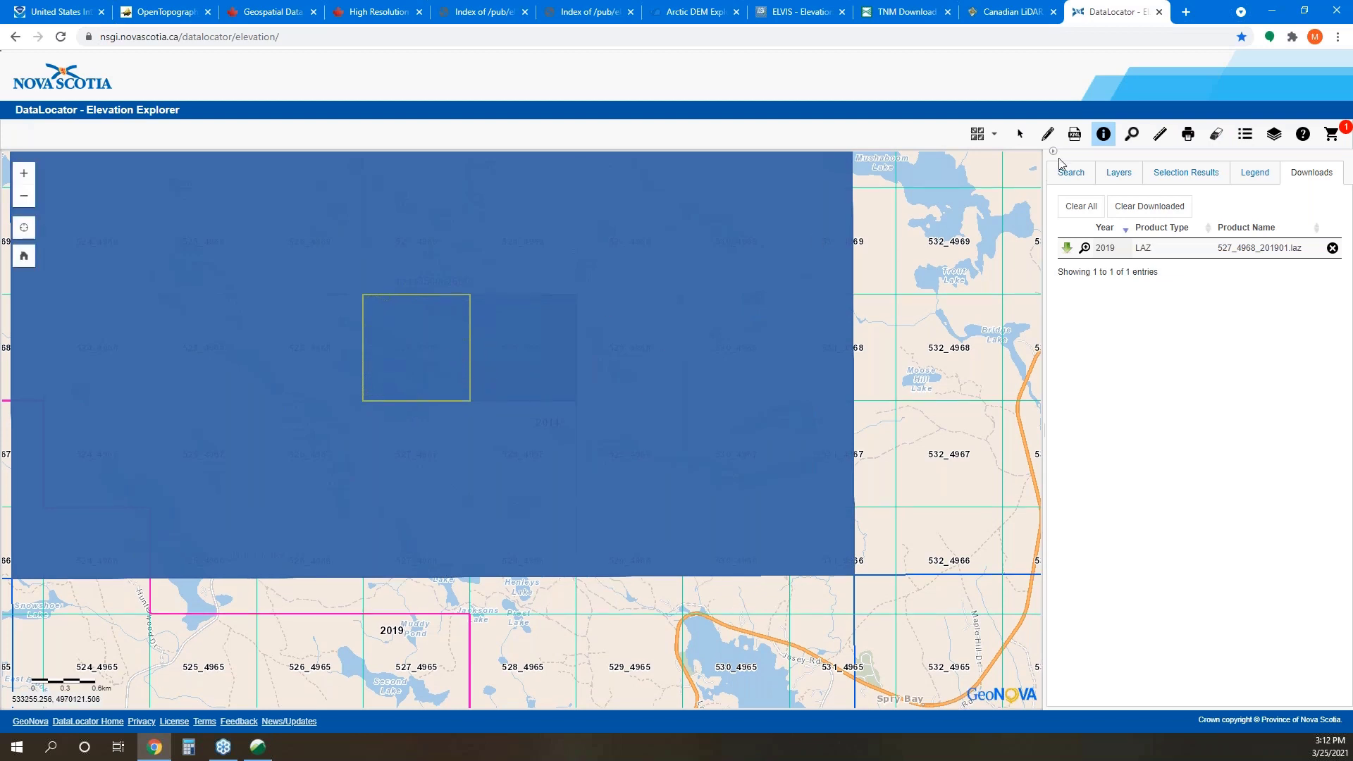
pyautogui.click(1187, 173)
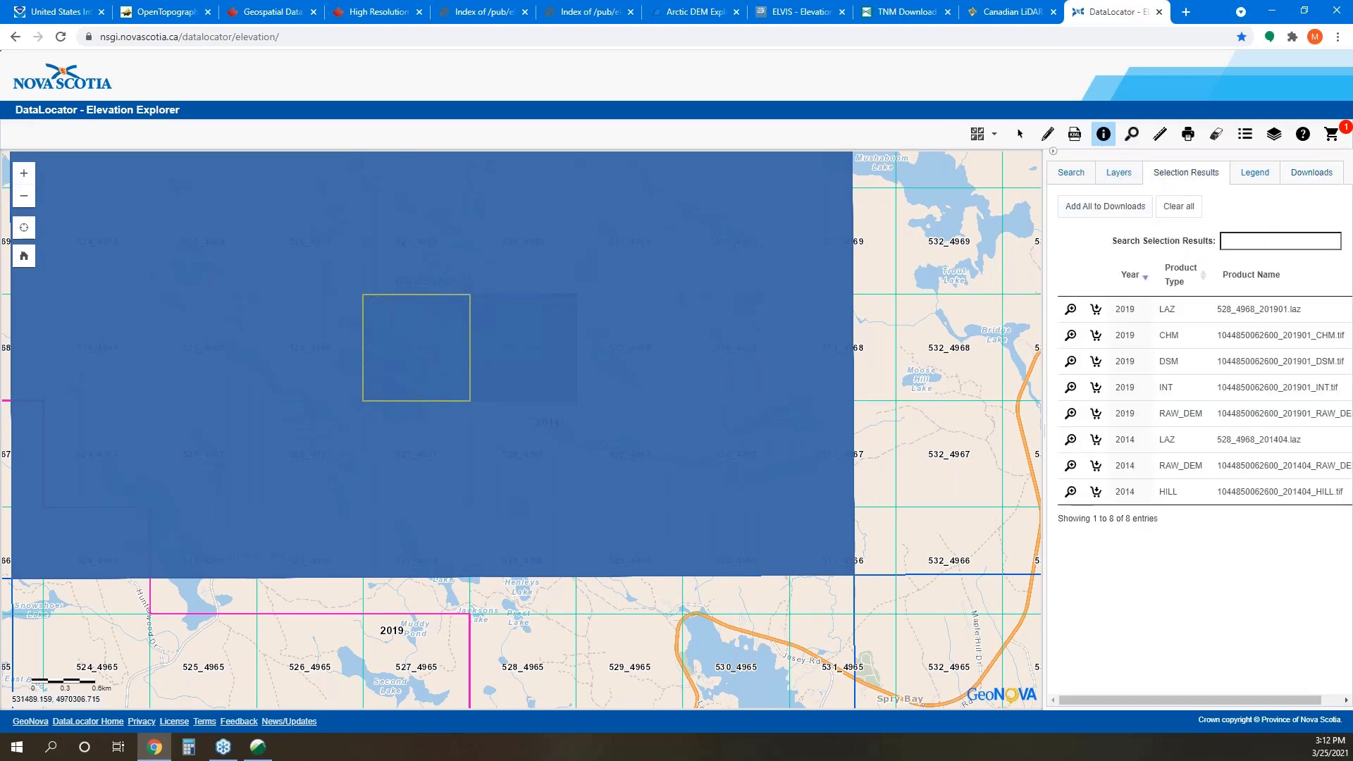
pyautogui.click(1171, 207)
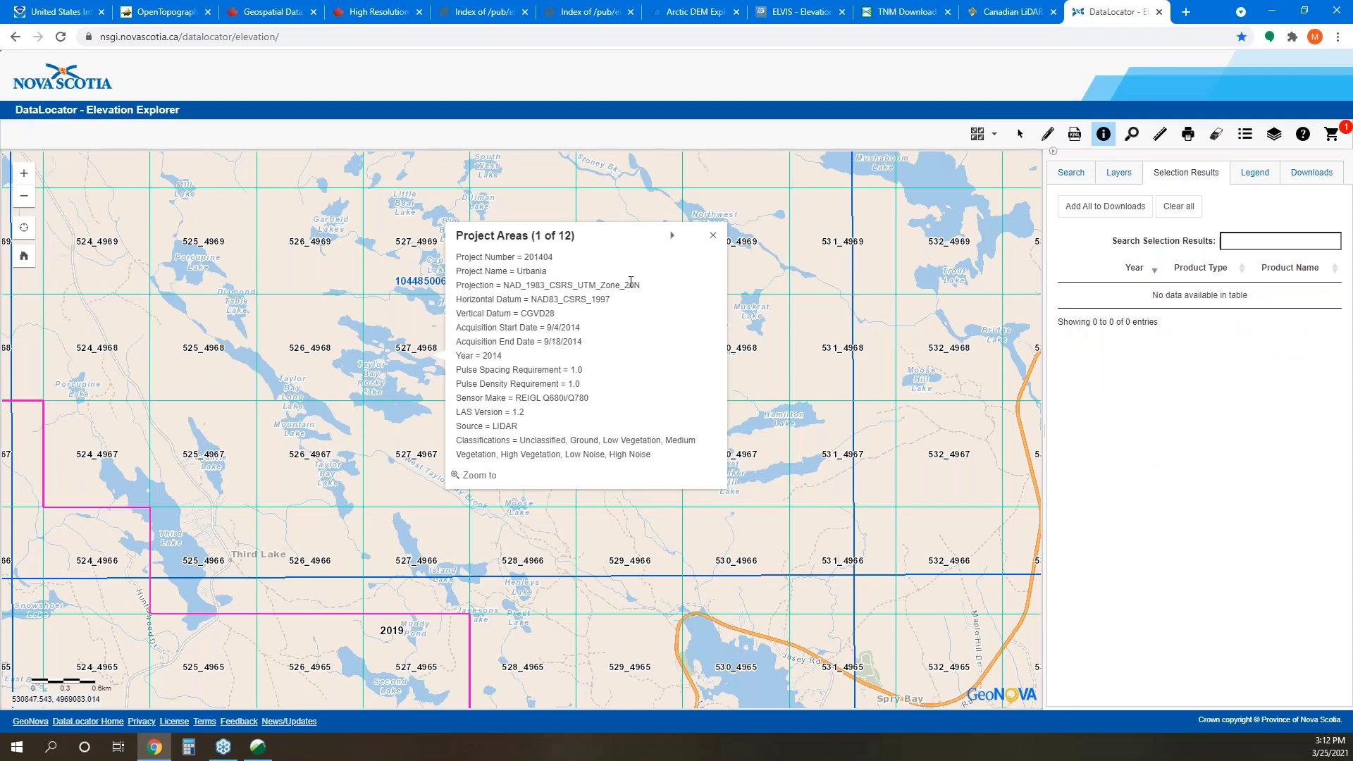
pyautogui.click(673, 236)
pyautogui.click(672, 238)
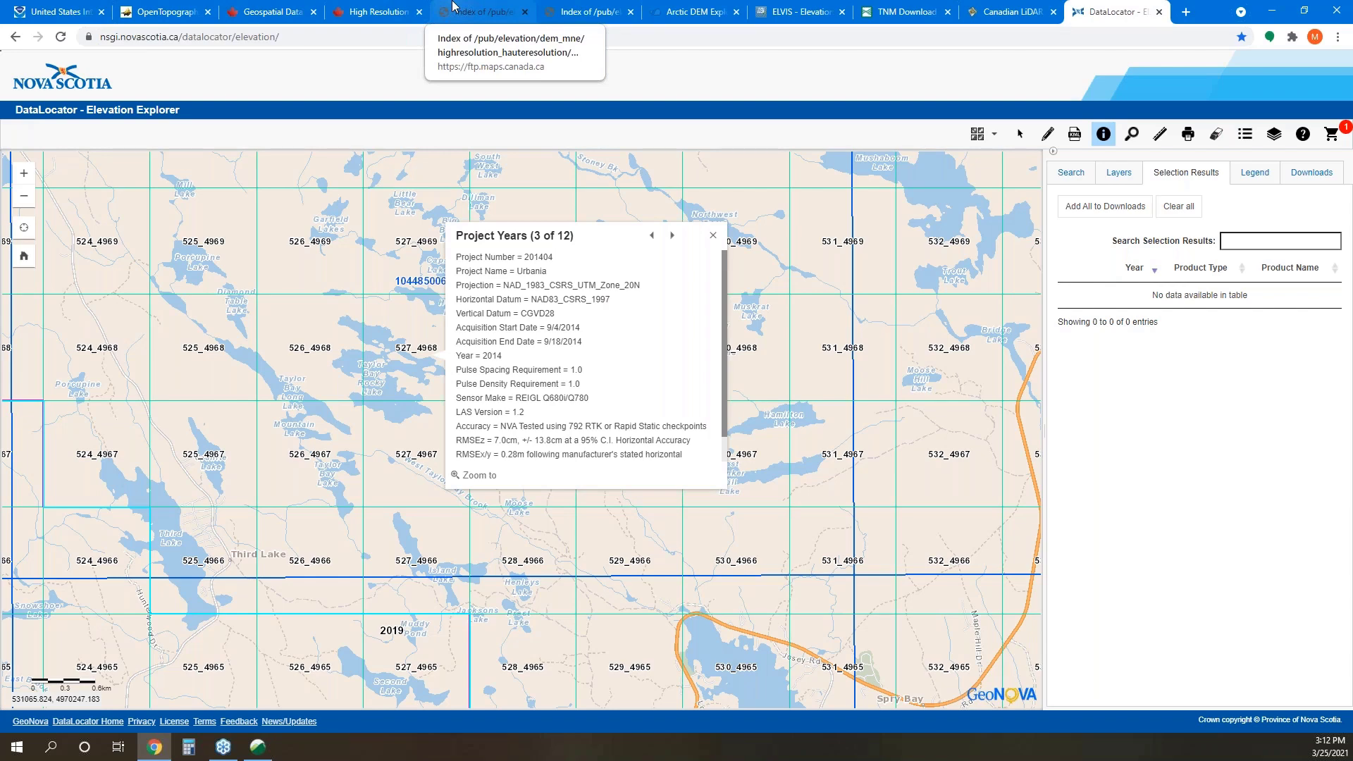
# Return to RoadEng Terrain, run the LAS import with the file projection left undefined, and deselect the imported points
pyautogui.click(1272, 11)
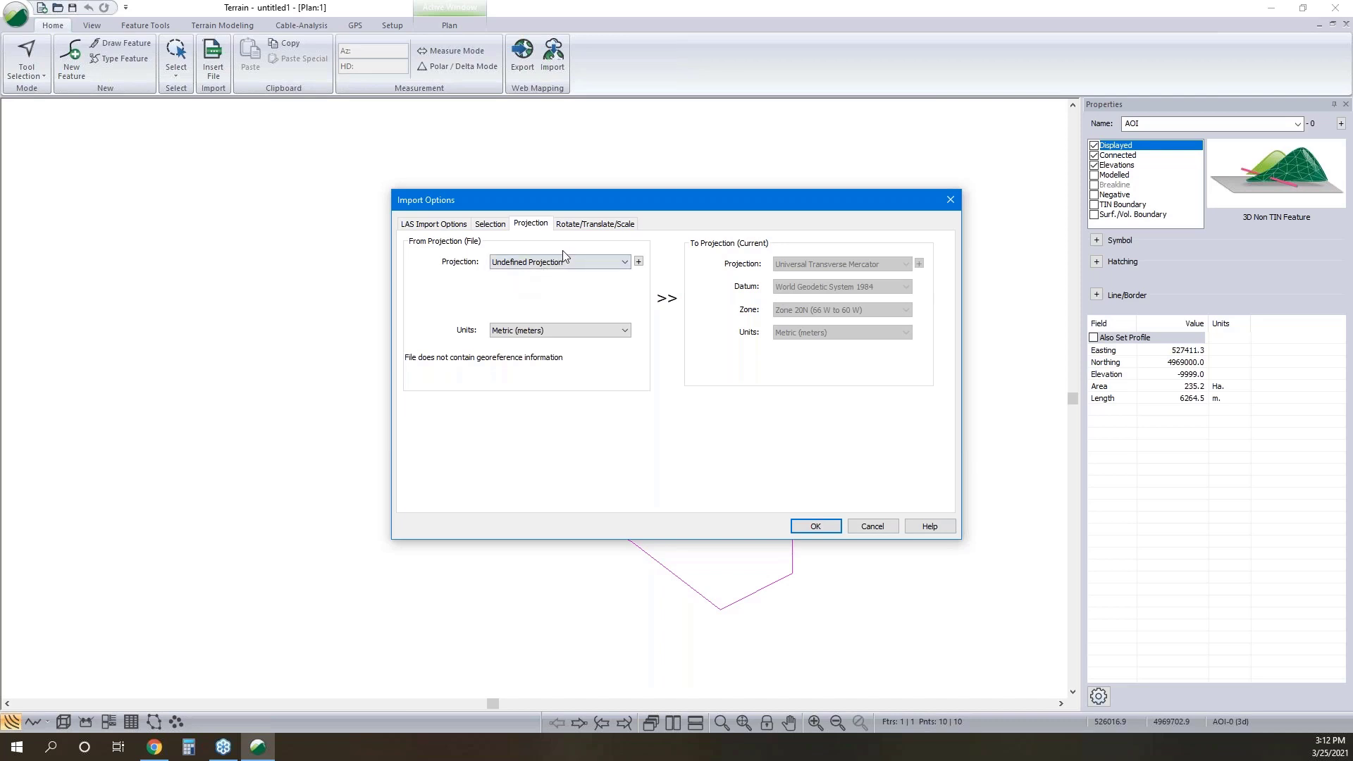
pyautogui.click(816, 527)
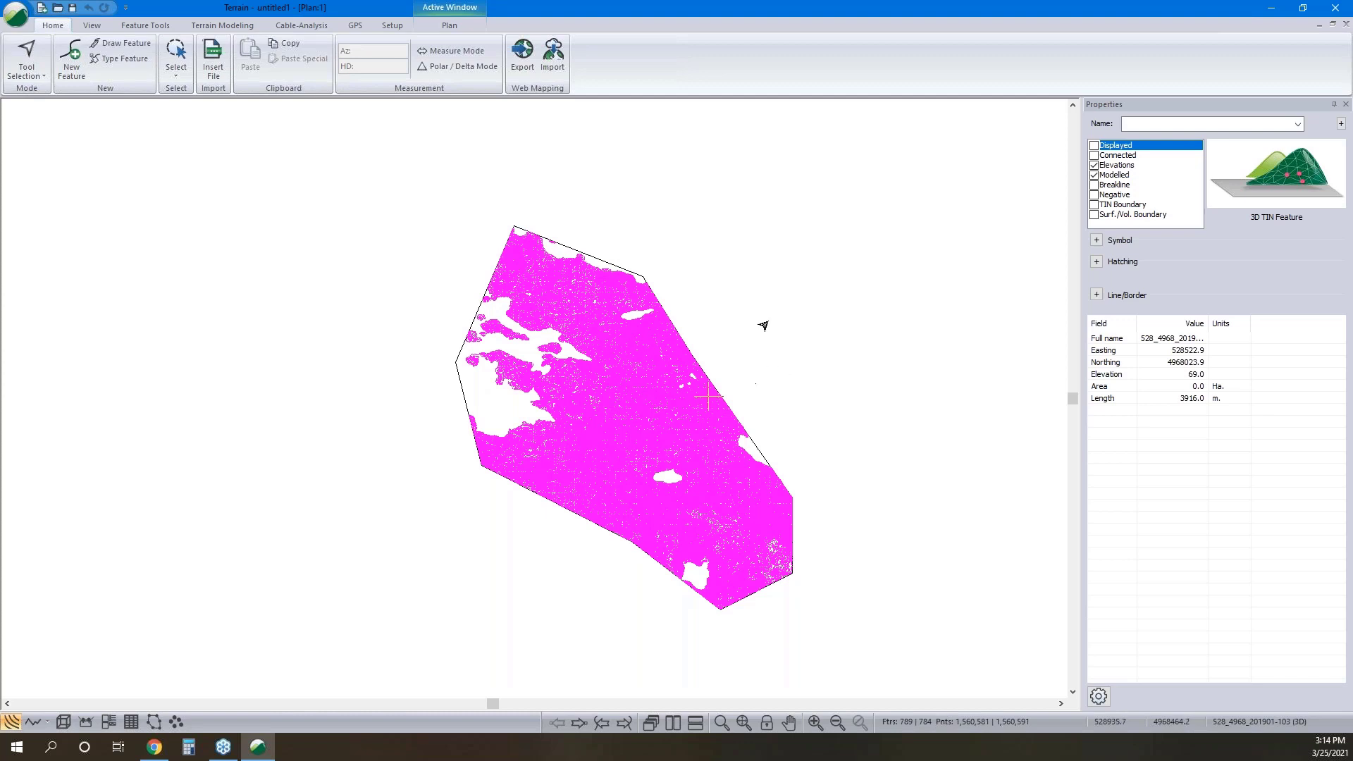
pyautogui.click(770, 378)
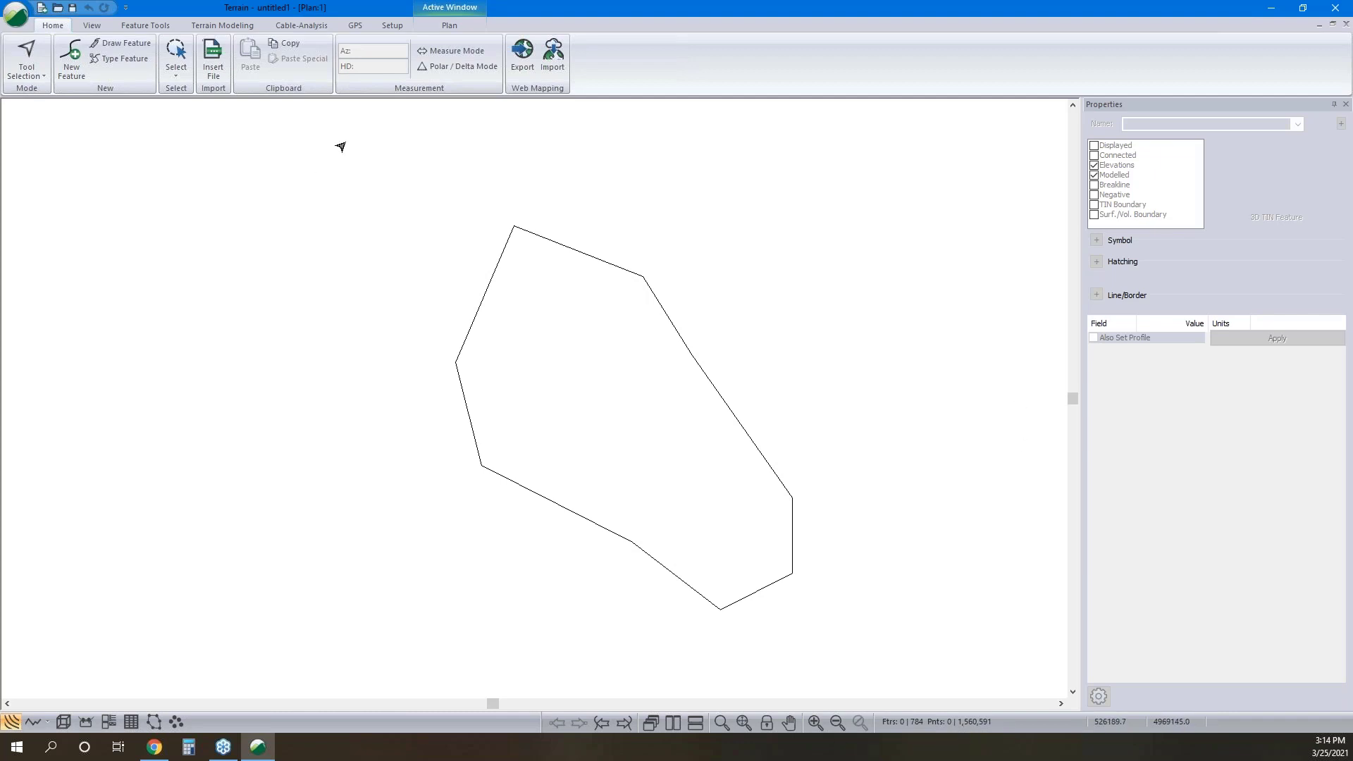
# Generate the TIN and contours with a maximum side length of 200.00 and a major contour interval of 10, and inspect the contours
pyautogui.click(233, 25)
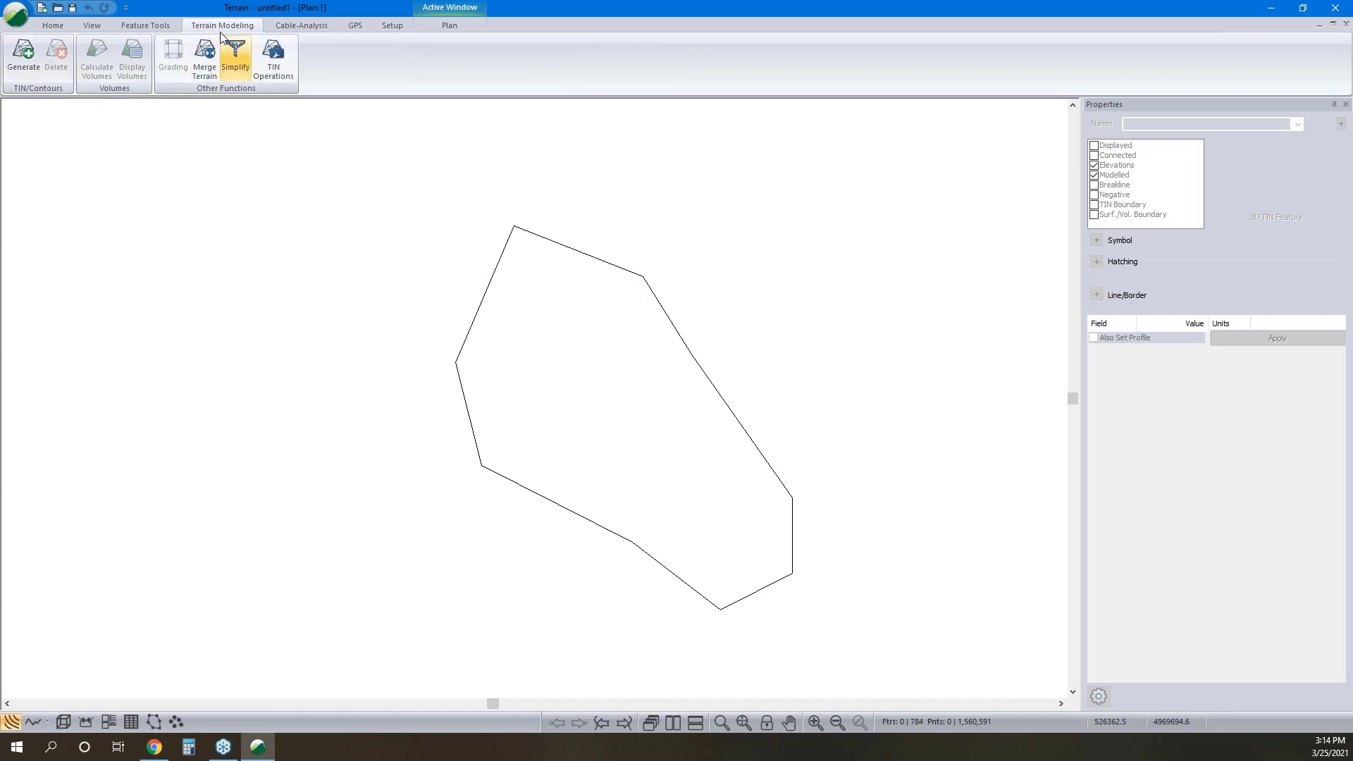
pyautogui.click(22, 55)
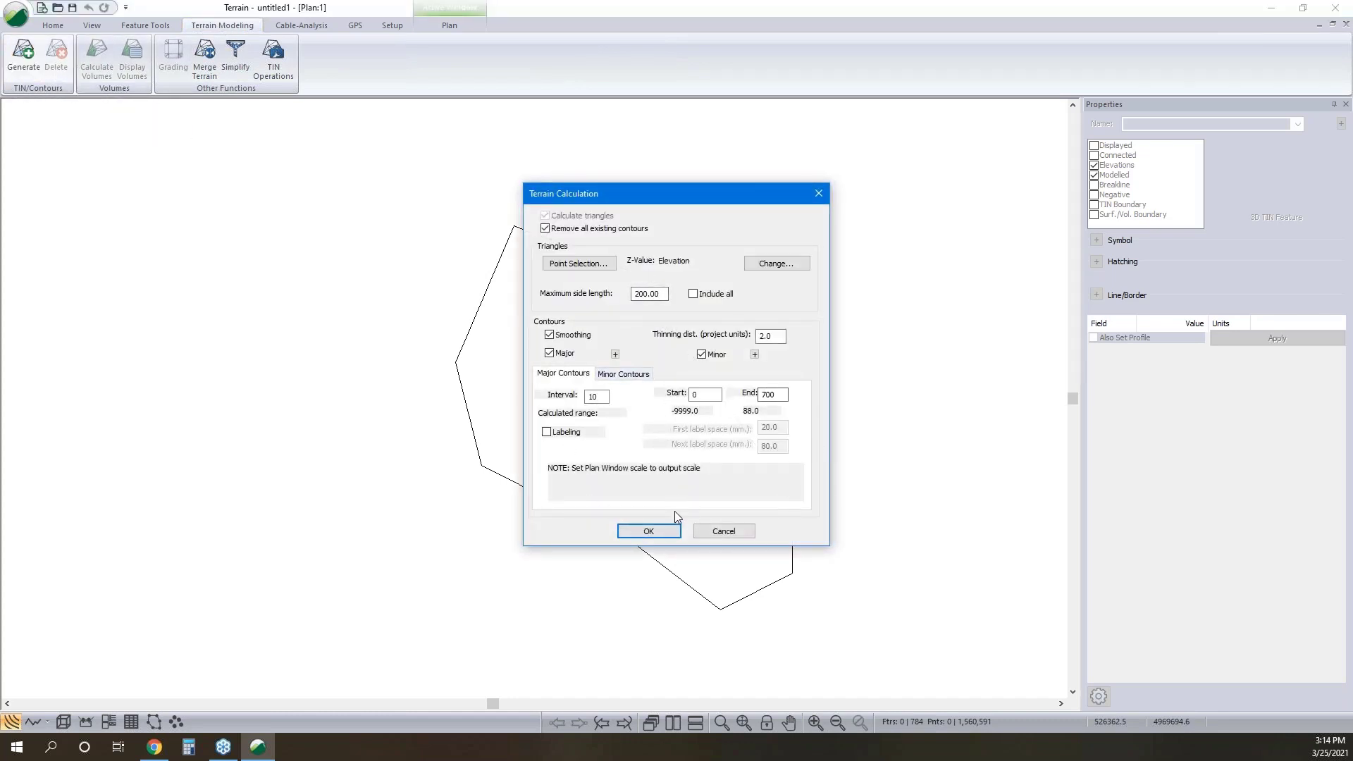
pyautogui.click(667, 538)
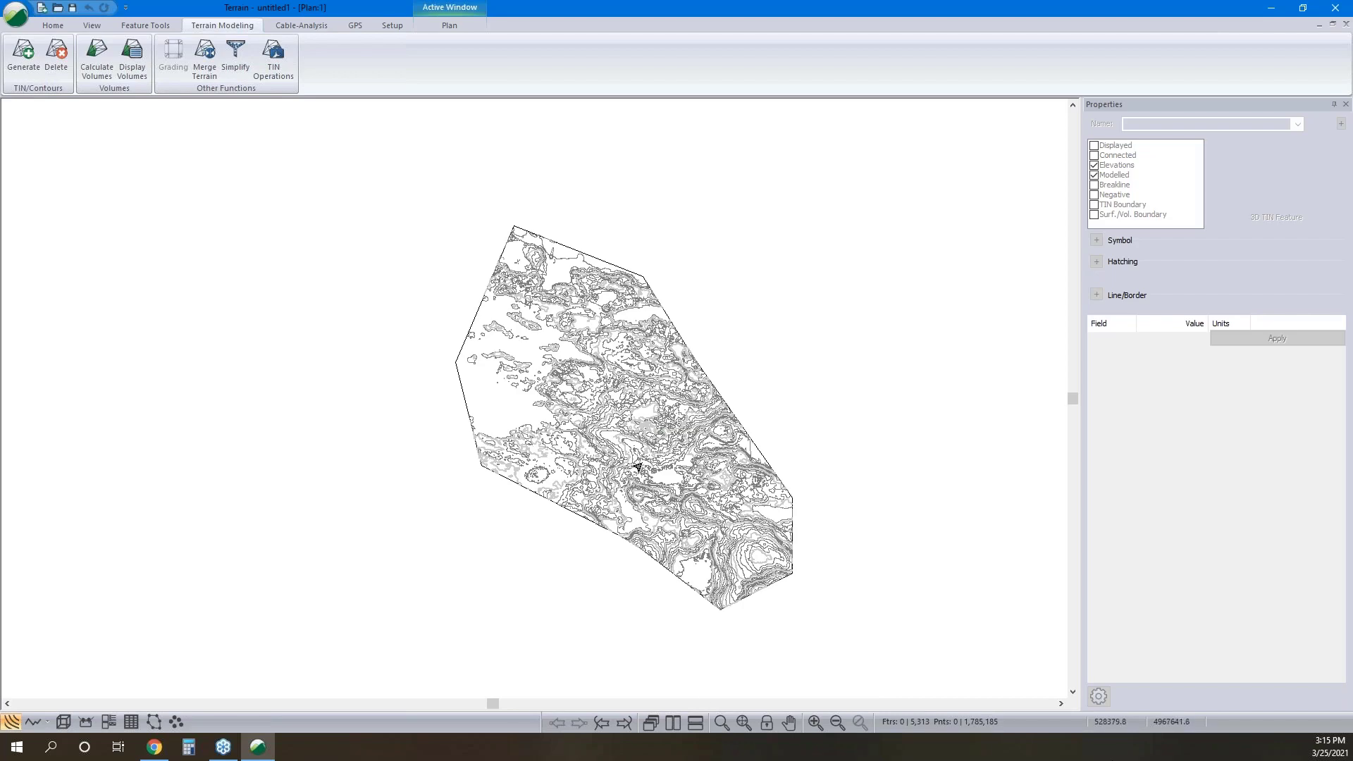
pyautogui.scroll(3, 633, 445)
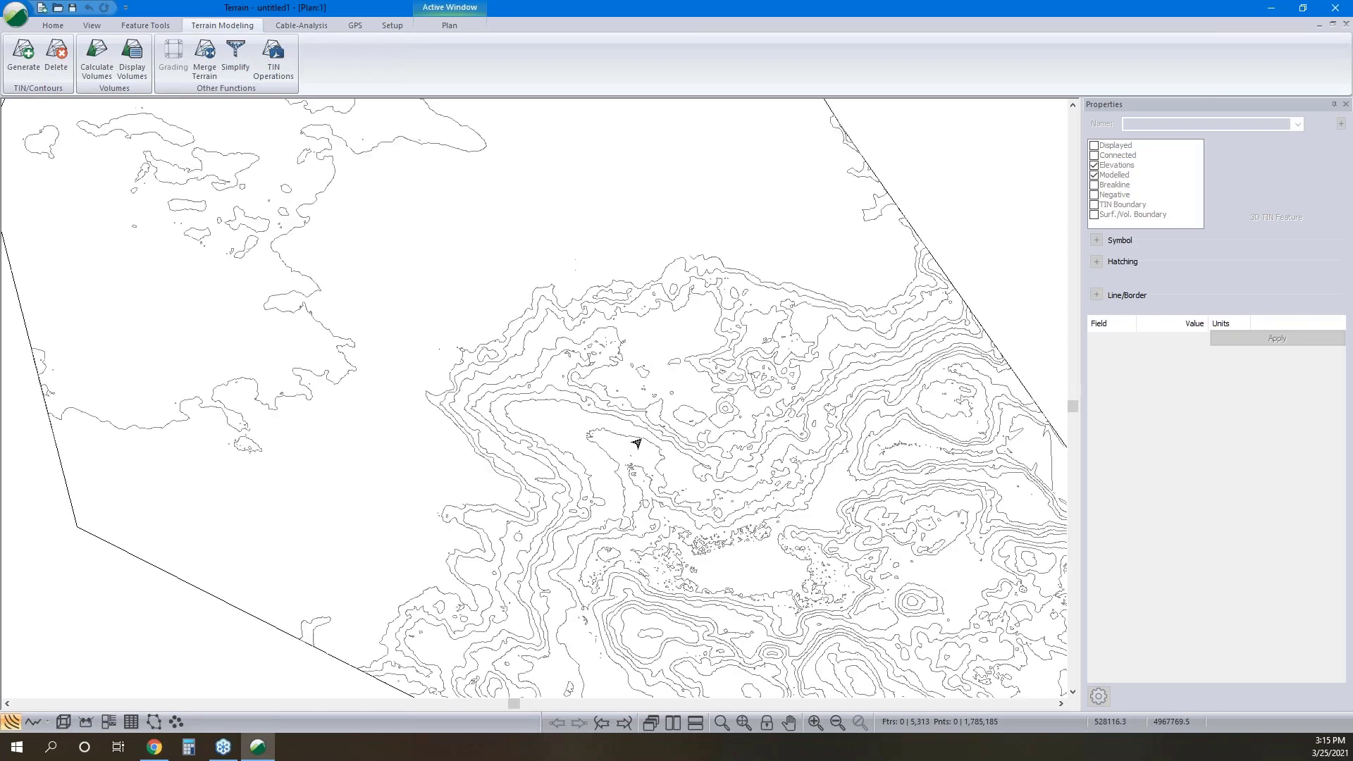
pyautogui.scroll(-5, 796, 363)
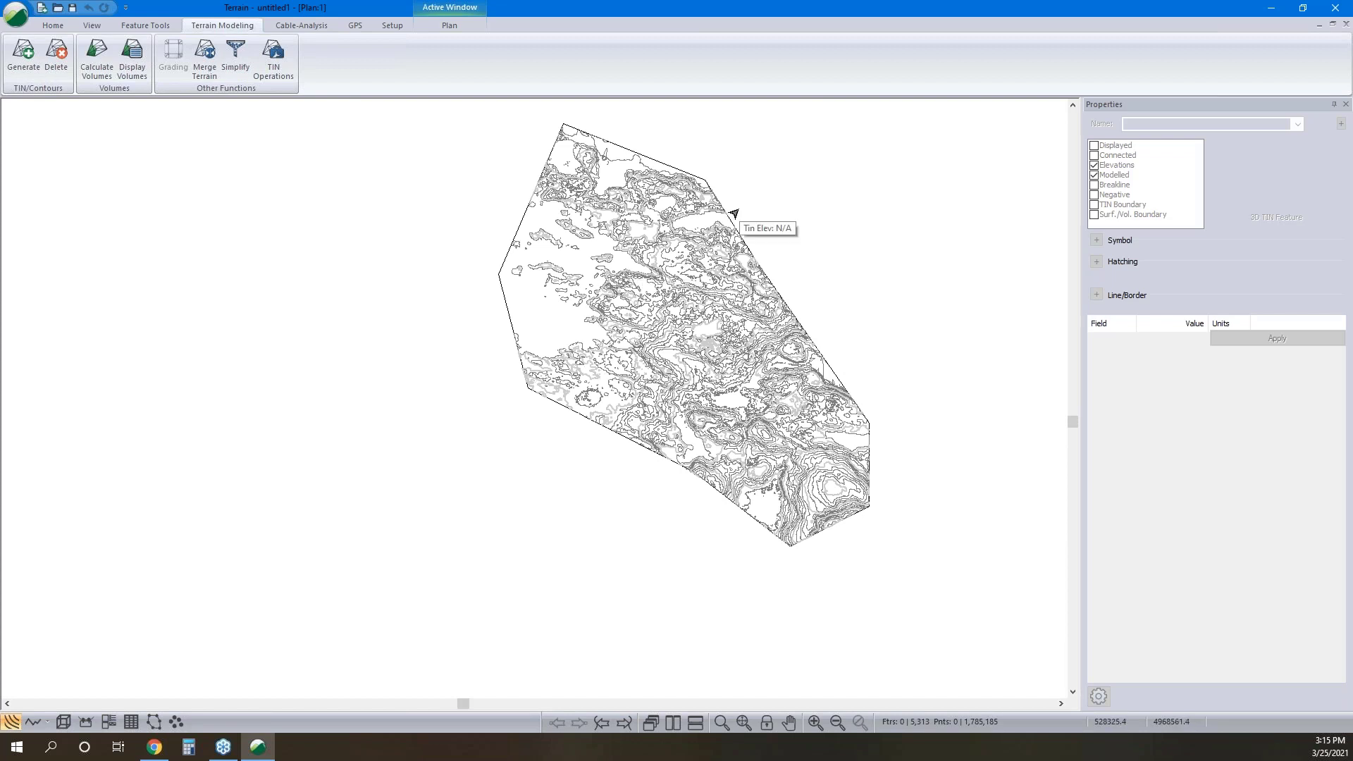
# Select the AOI polygon and start a web map import with Bing satellite imagery as the map source
pyautogui.click(502, 305)
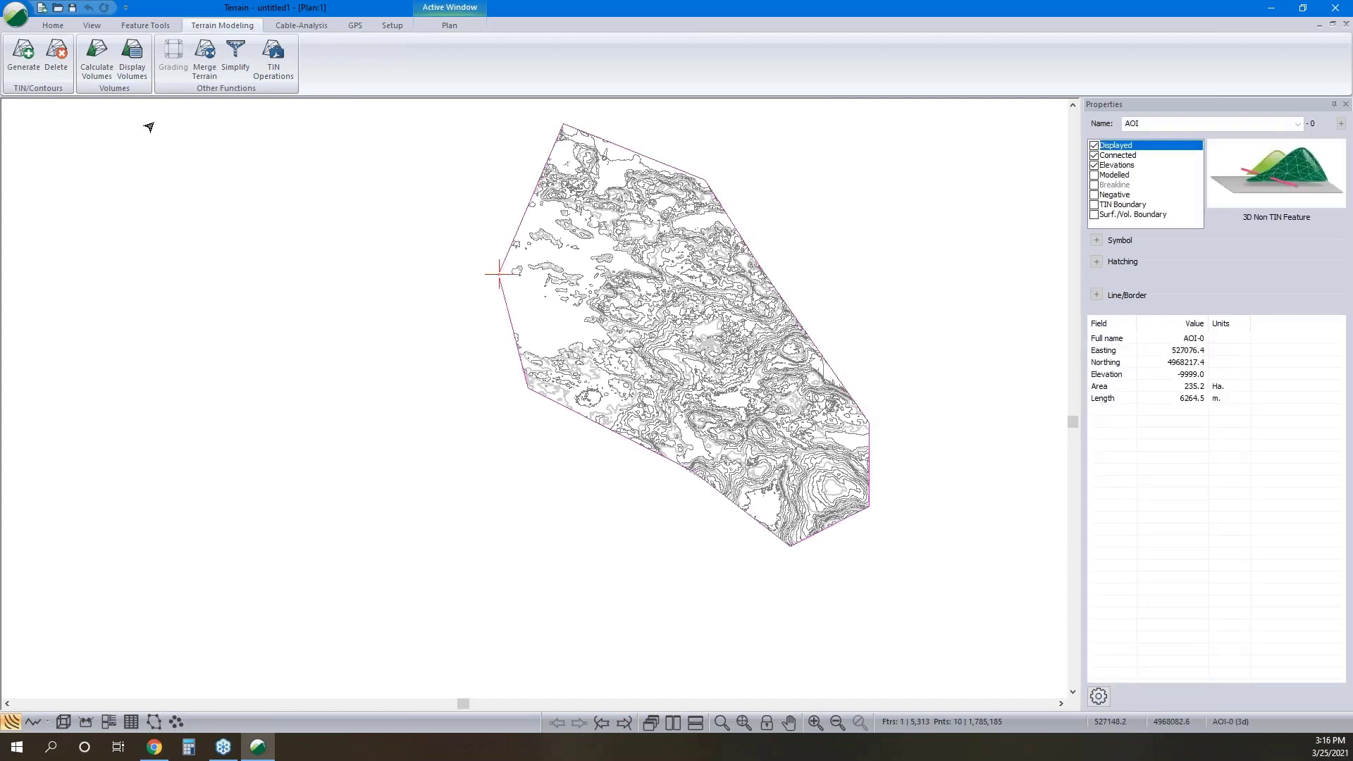
pyautogui.click(53, 25)
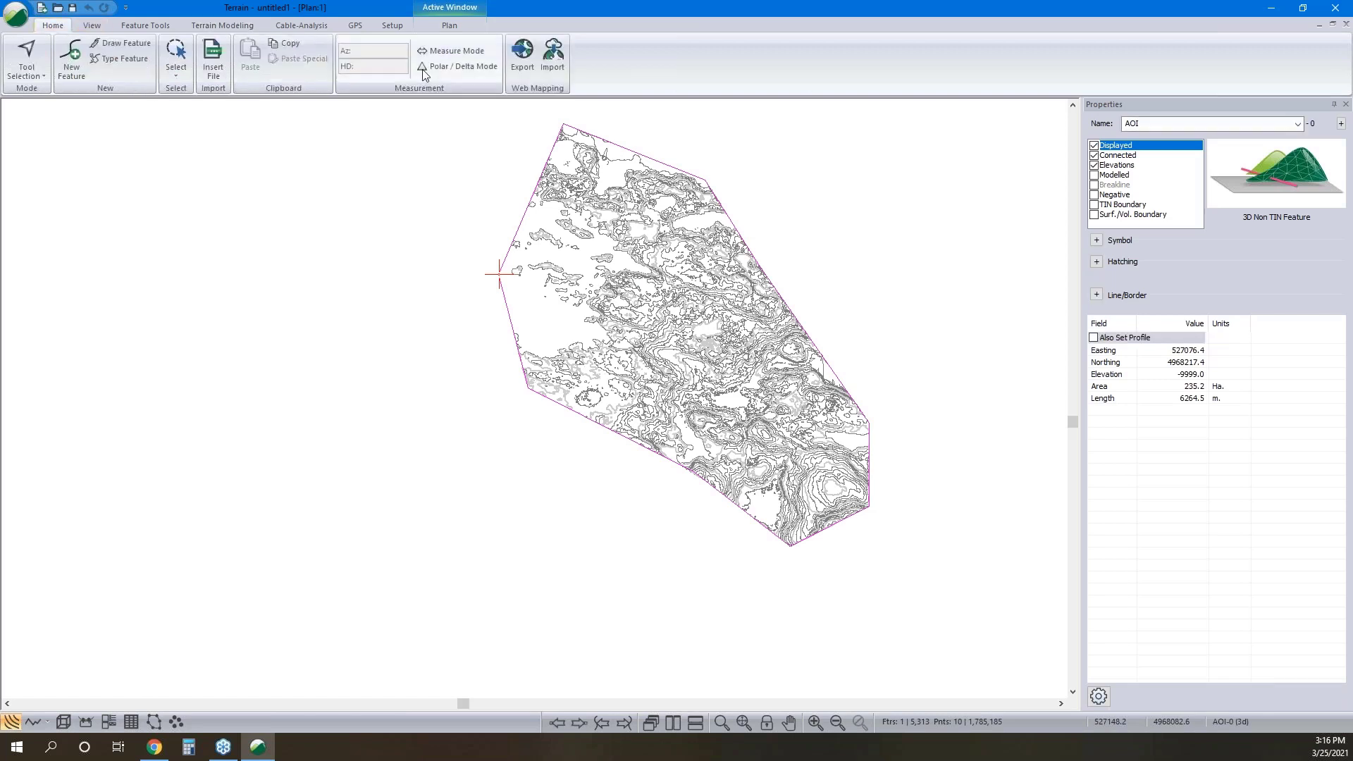
pyautogui.click(552, 58)
pyautogui.scroll(-1, 675, 381)
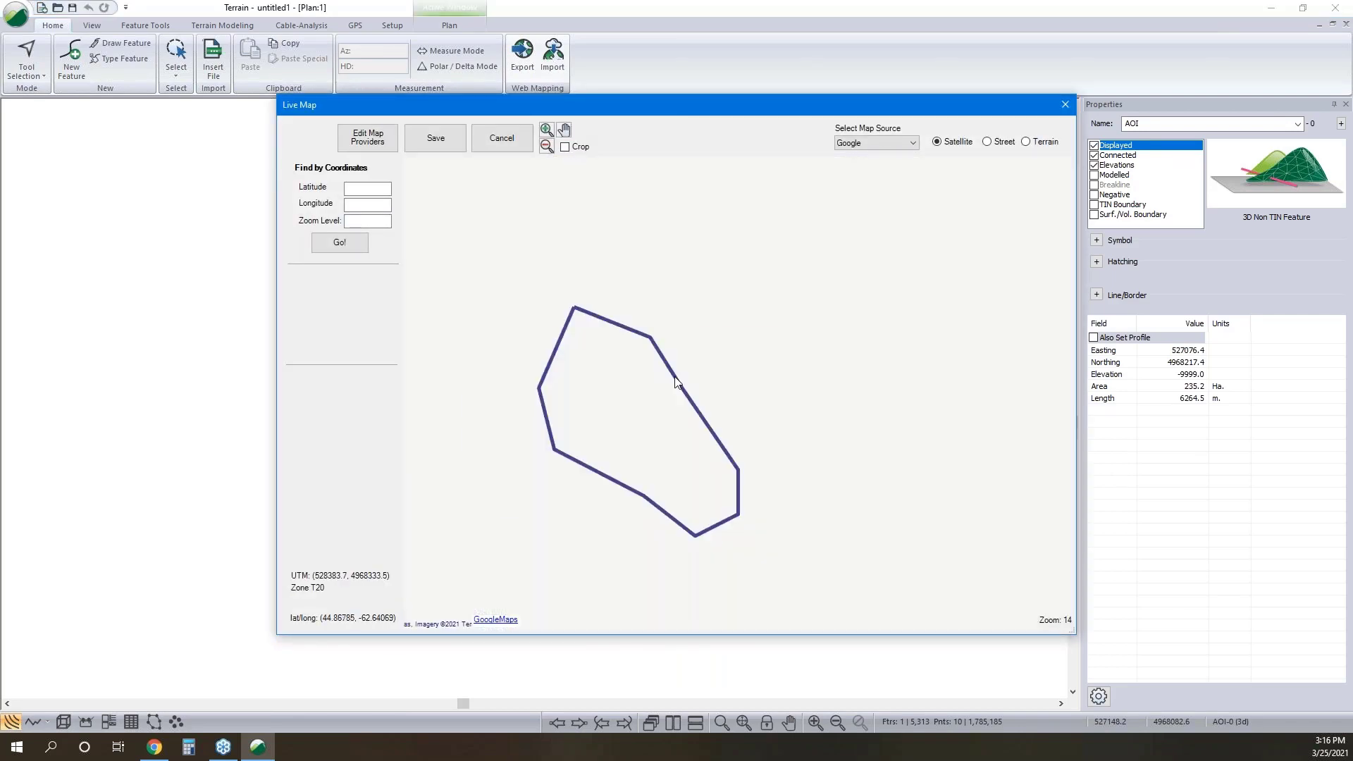
pyautogui.click(881, 143)
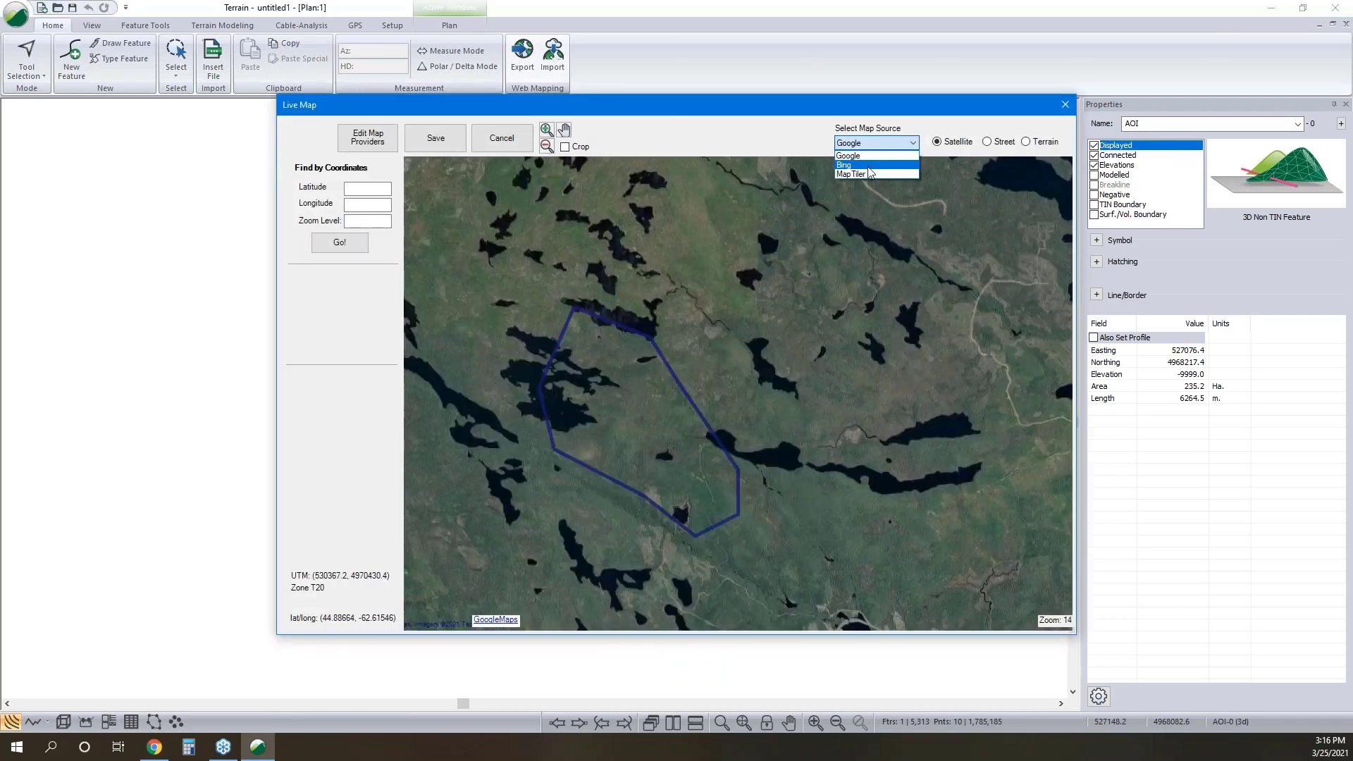
pyautogui.click(869, 167)
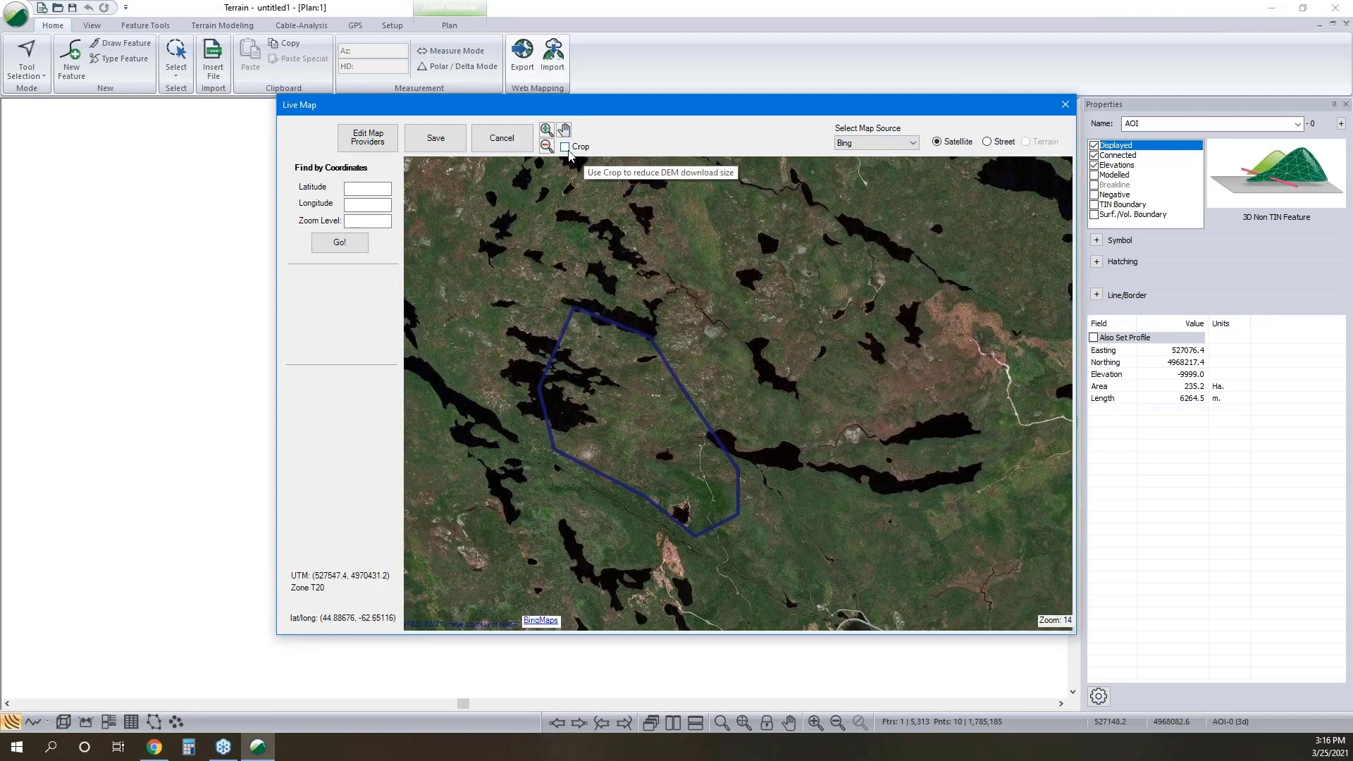
# Crop the map to a rectangle enclosing the AOI polygon and start saving the image at zoom level 17
pyautogui.click(564, 146)
pyautogui.moveTo(509, 289); pyautogui.dragTo(764, 548)
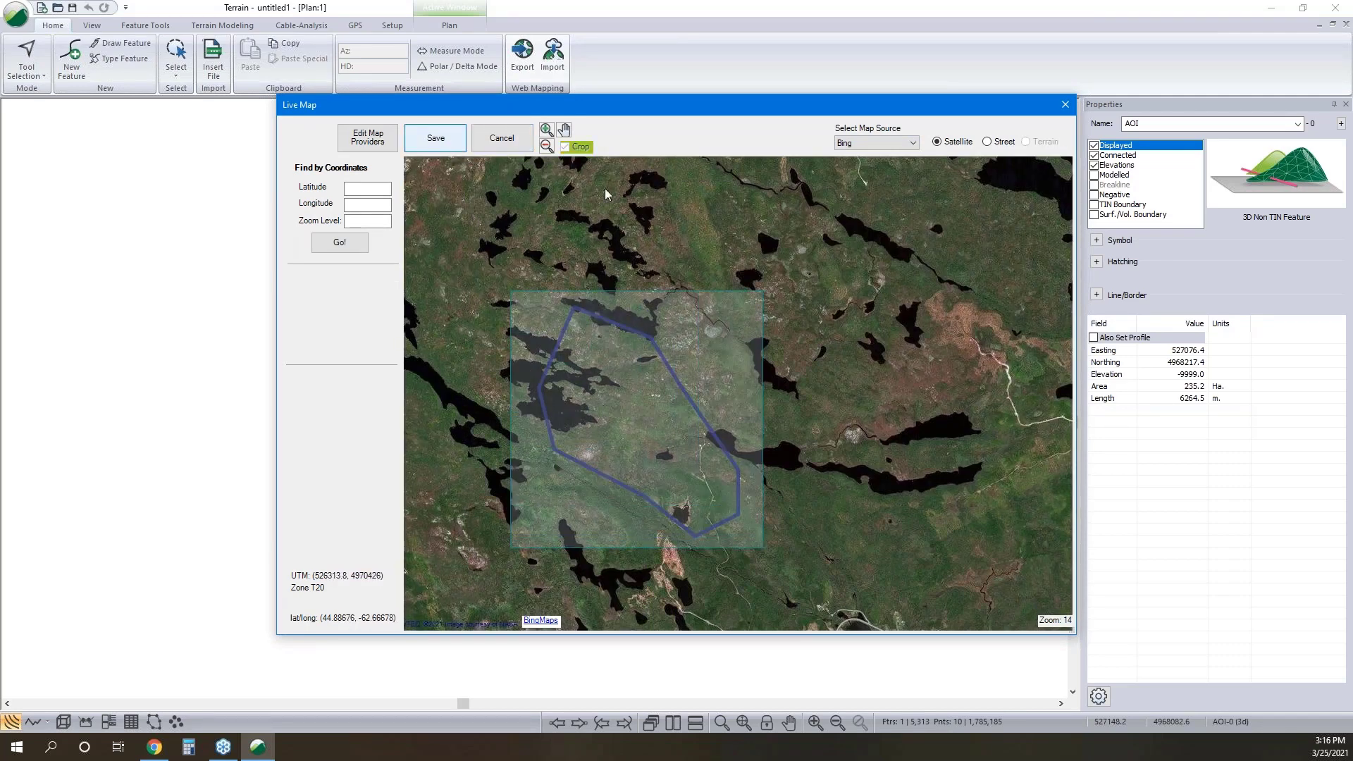
pyautogui.click(438, 140)
pyautogui.moveTo(645, 404); pyautogui.dragTo(761, 409)
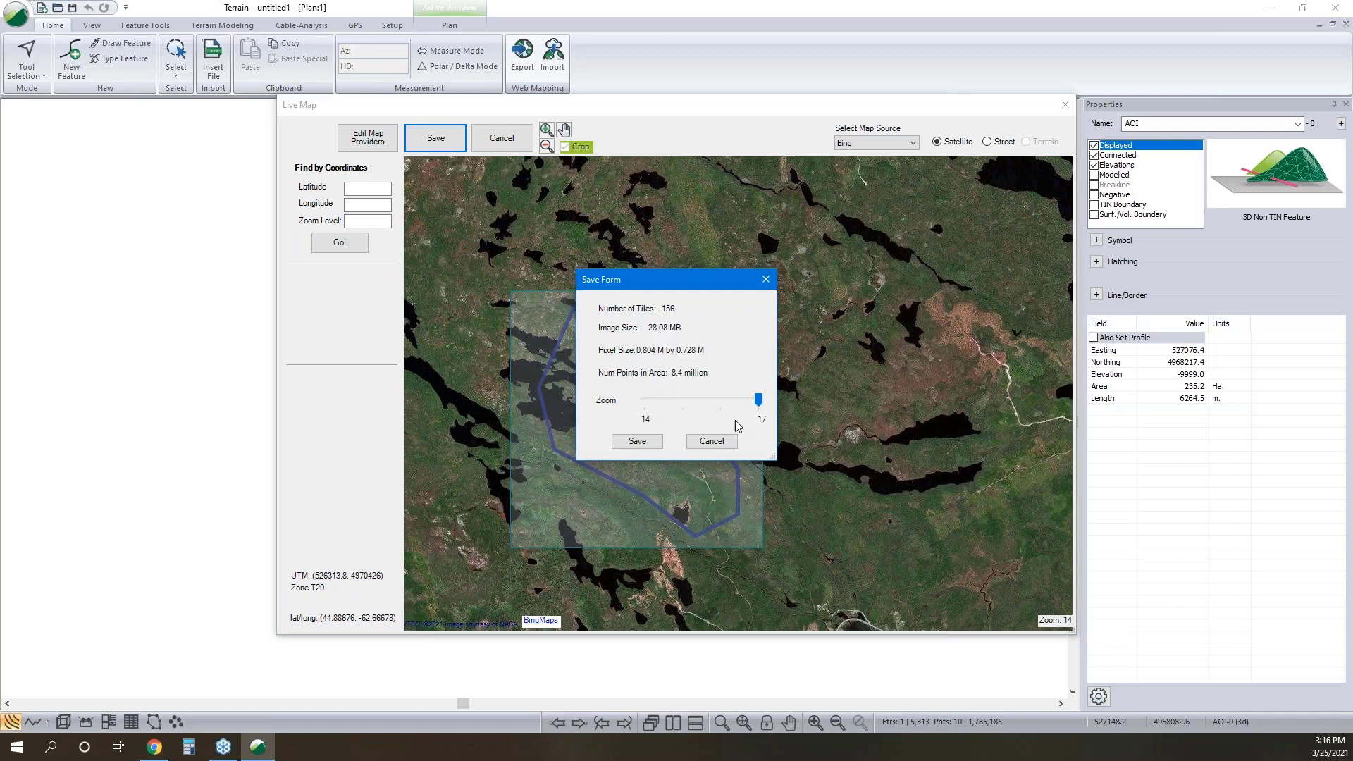
pyautogui.click(642, 443)
pyautogui.click(656, 405)
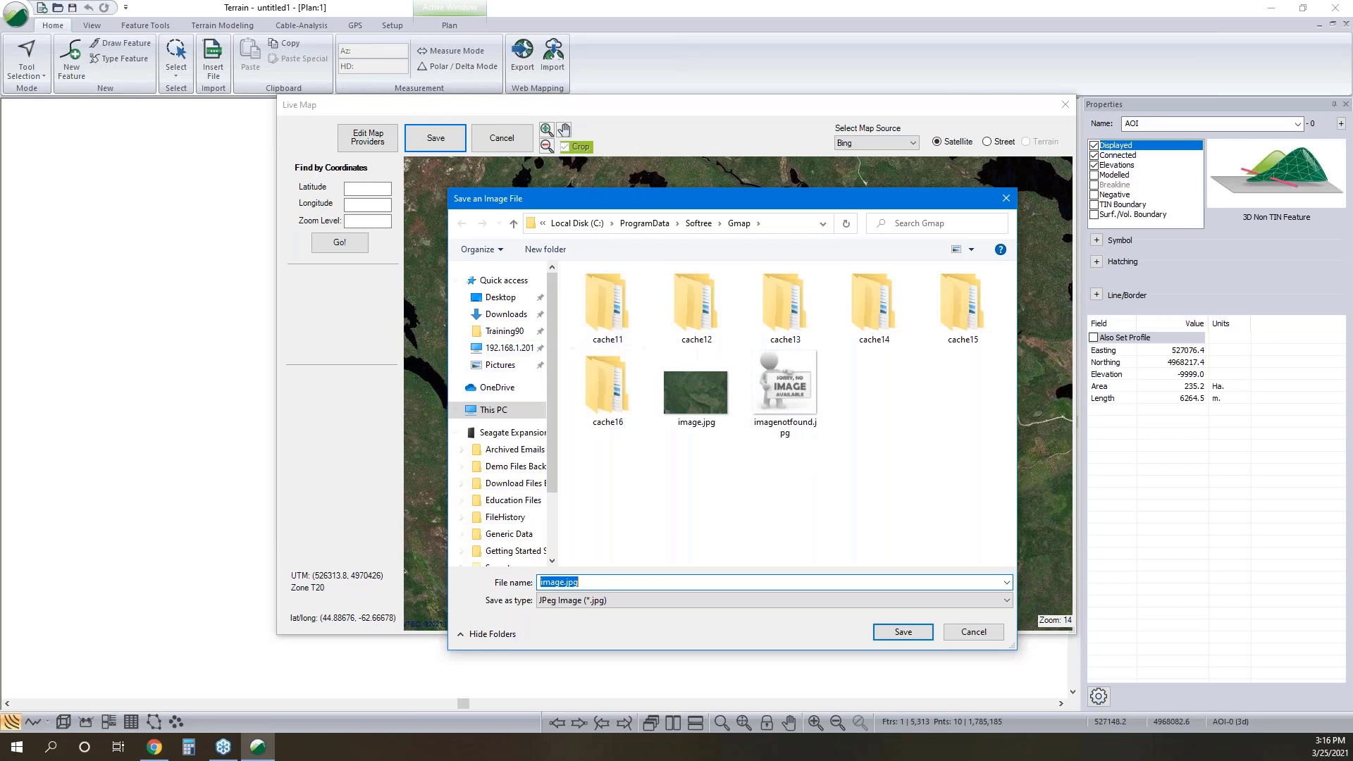
# Save the cropped satellite image as image2.jpg in the Undulating folder on the Desktop
pyautogui.click(502, 297)
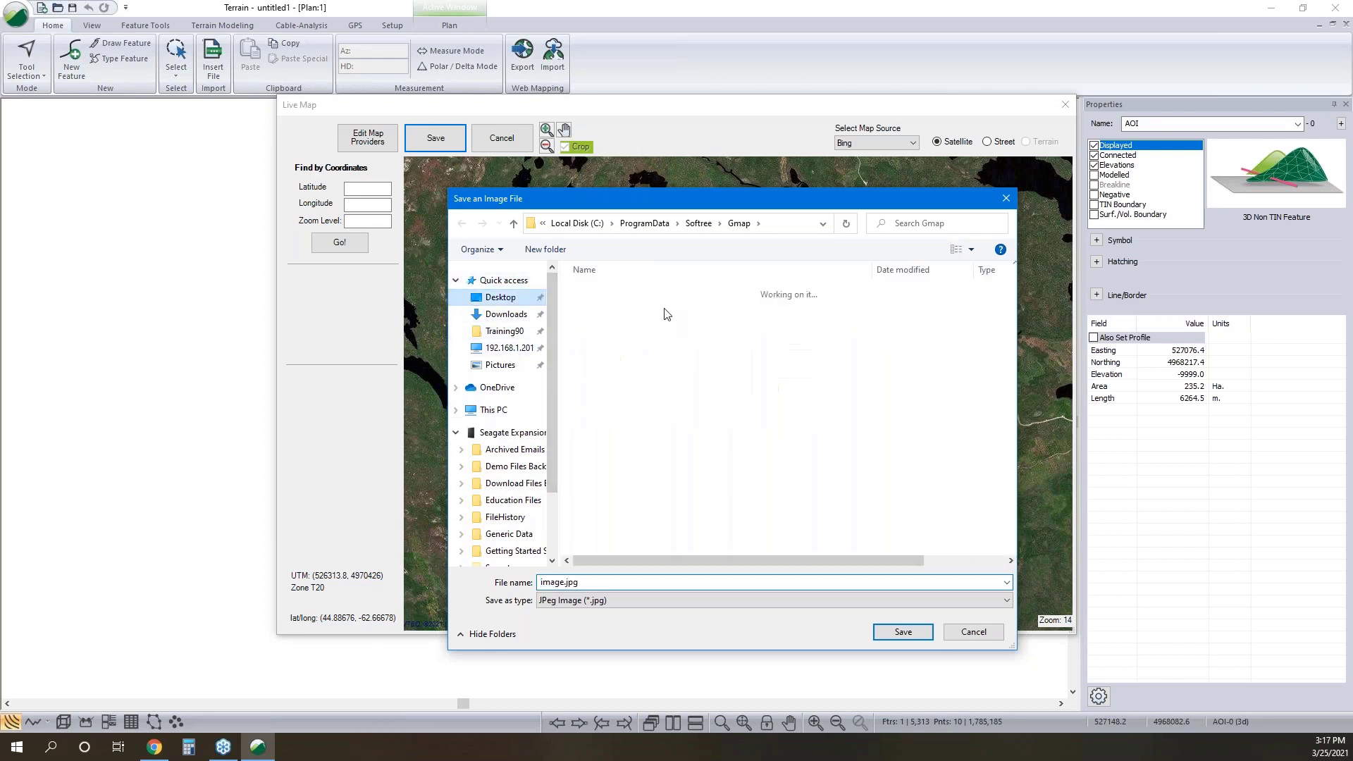
pyautogui.scroll(-5, 649, 396)
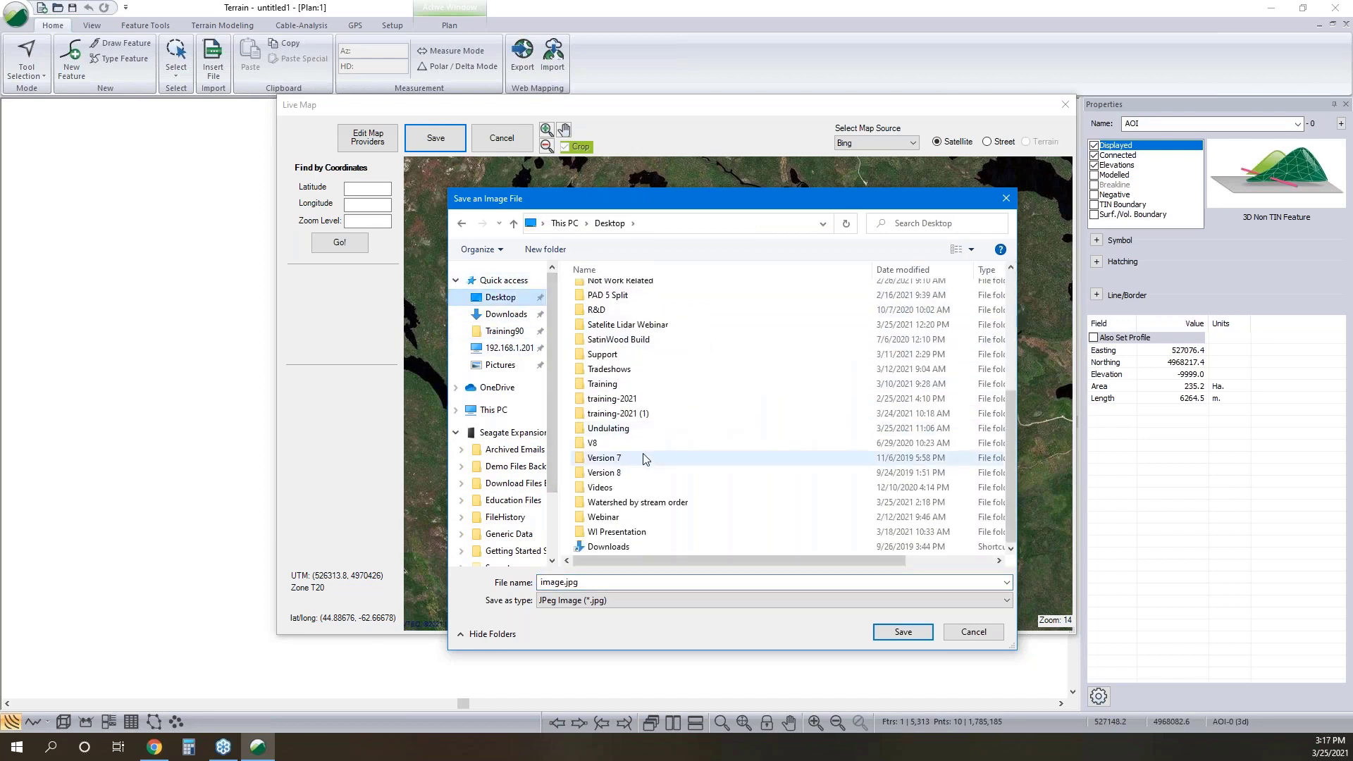
pyautogui.click(615, 429)
pyautogui.doubleClick(615, 428)
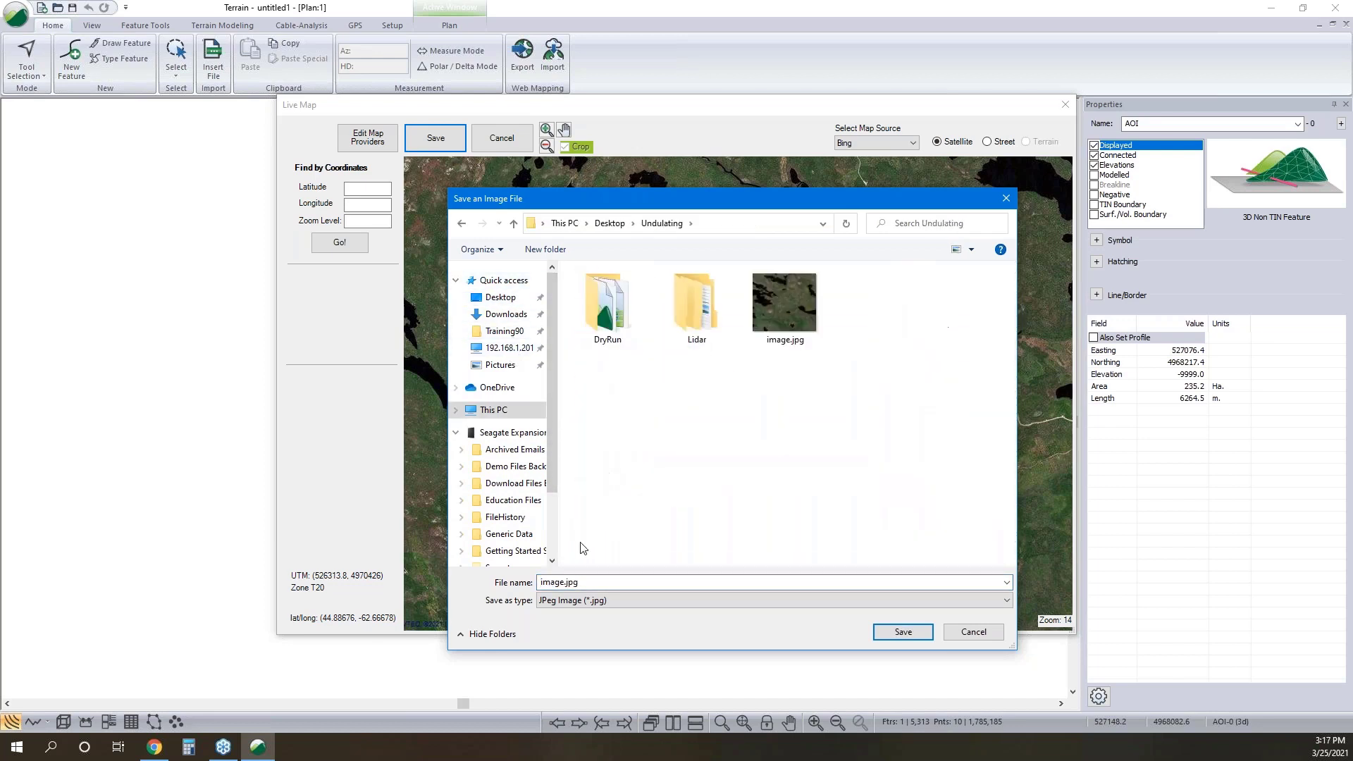
pyautogui.click(574, 587)
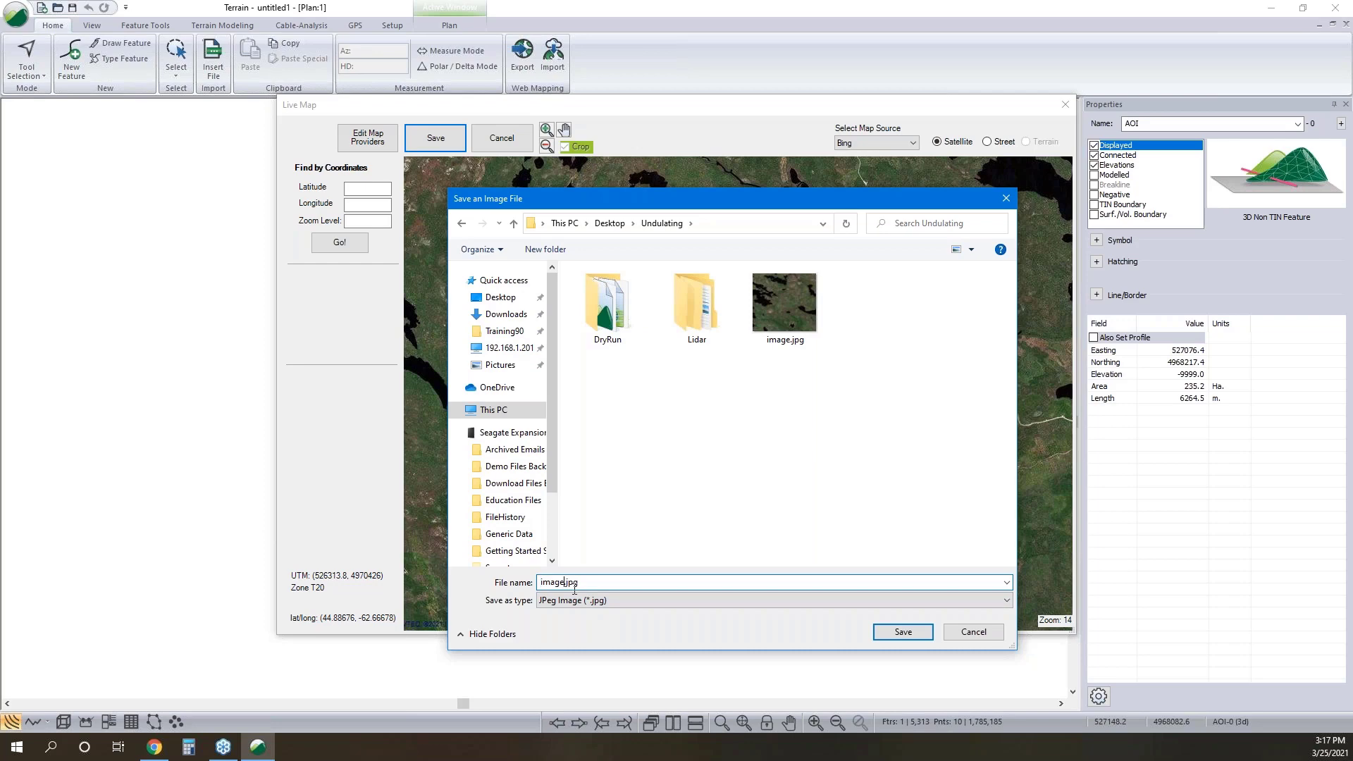
pyautogui.click(904, 631)
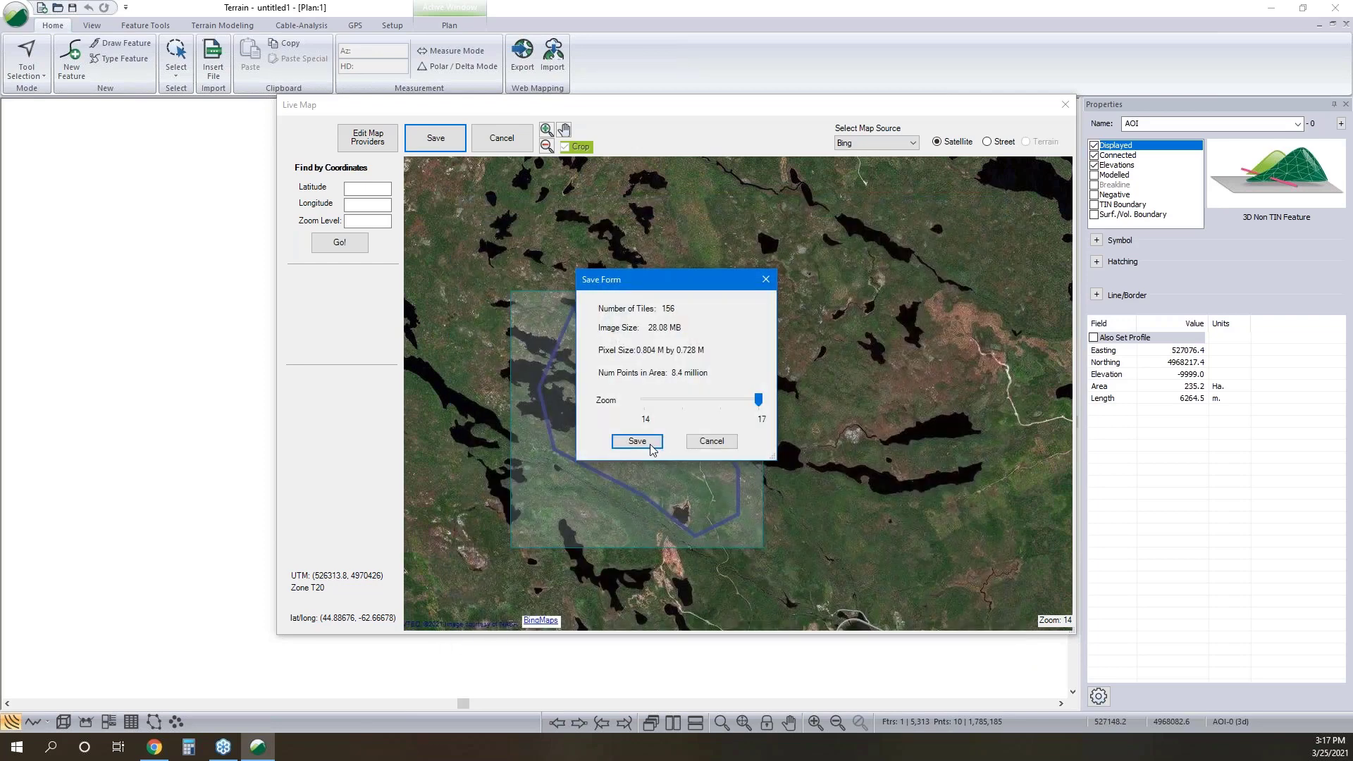
pyautogui.click(656, 448)
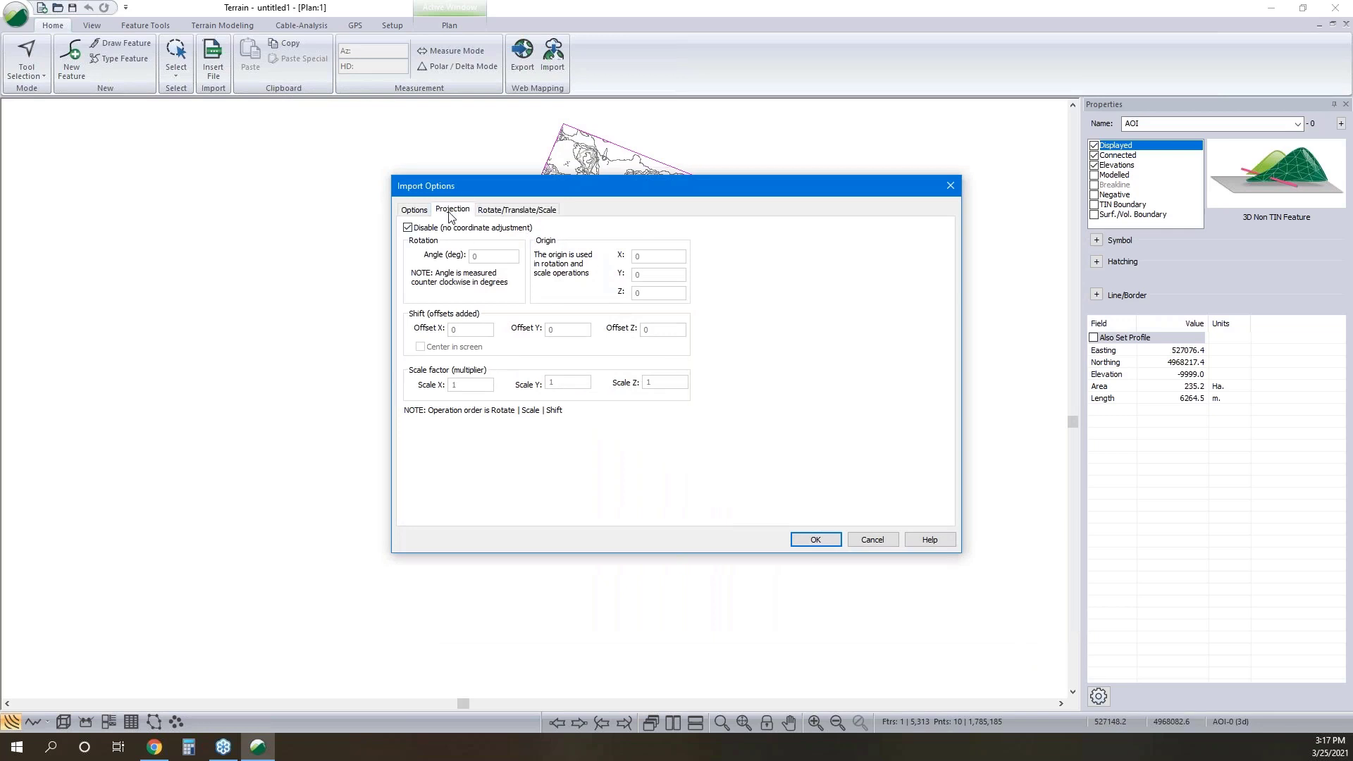
# Raise the image quality factor to 1.0000 and import image2.jpg as a background behind the contours
pyautogui.click(434, 210)
pyautogui.click(427, 211)
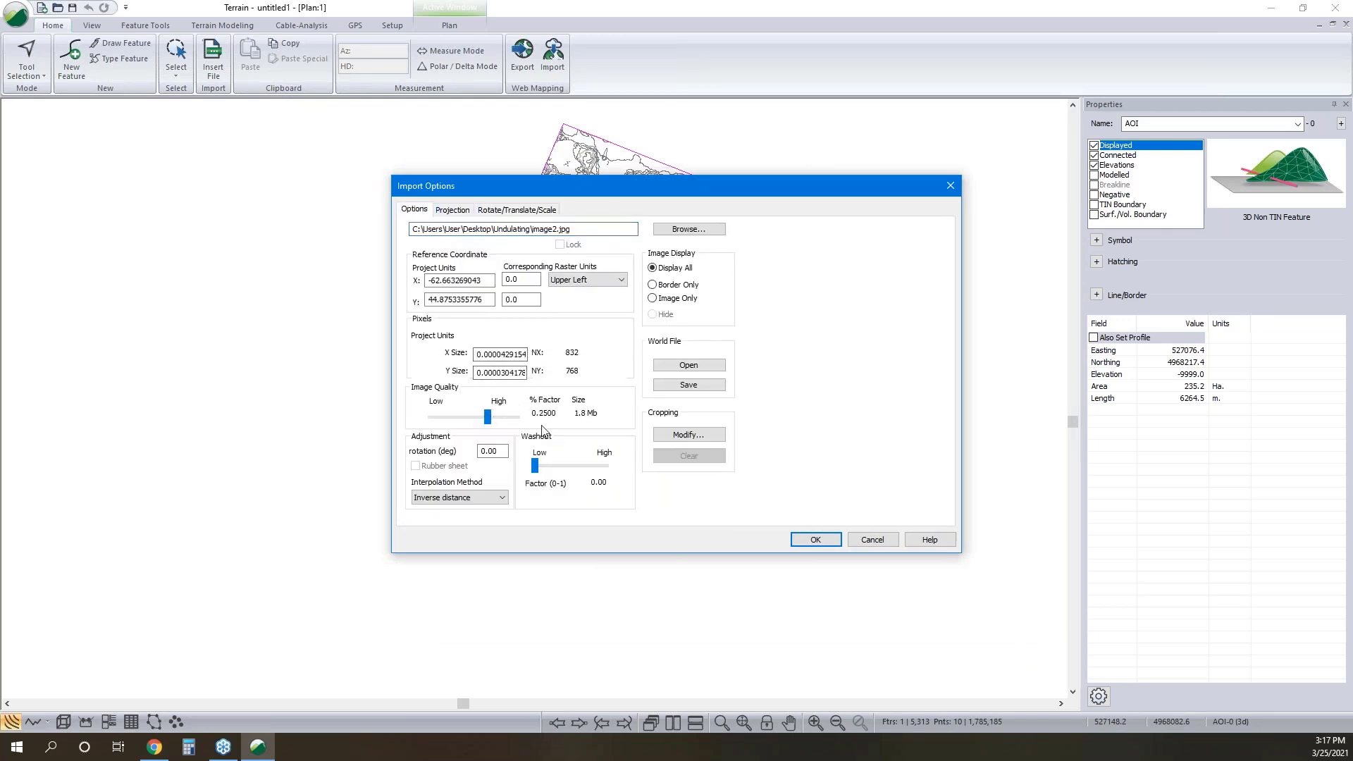
pyautogui.moveTo(488, 418); pyautogui.dragTo(517, 418)
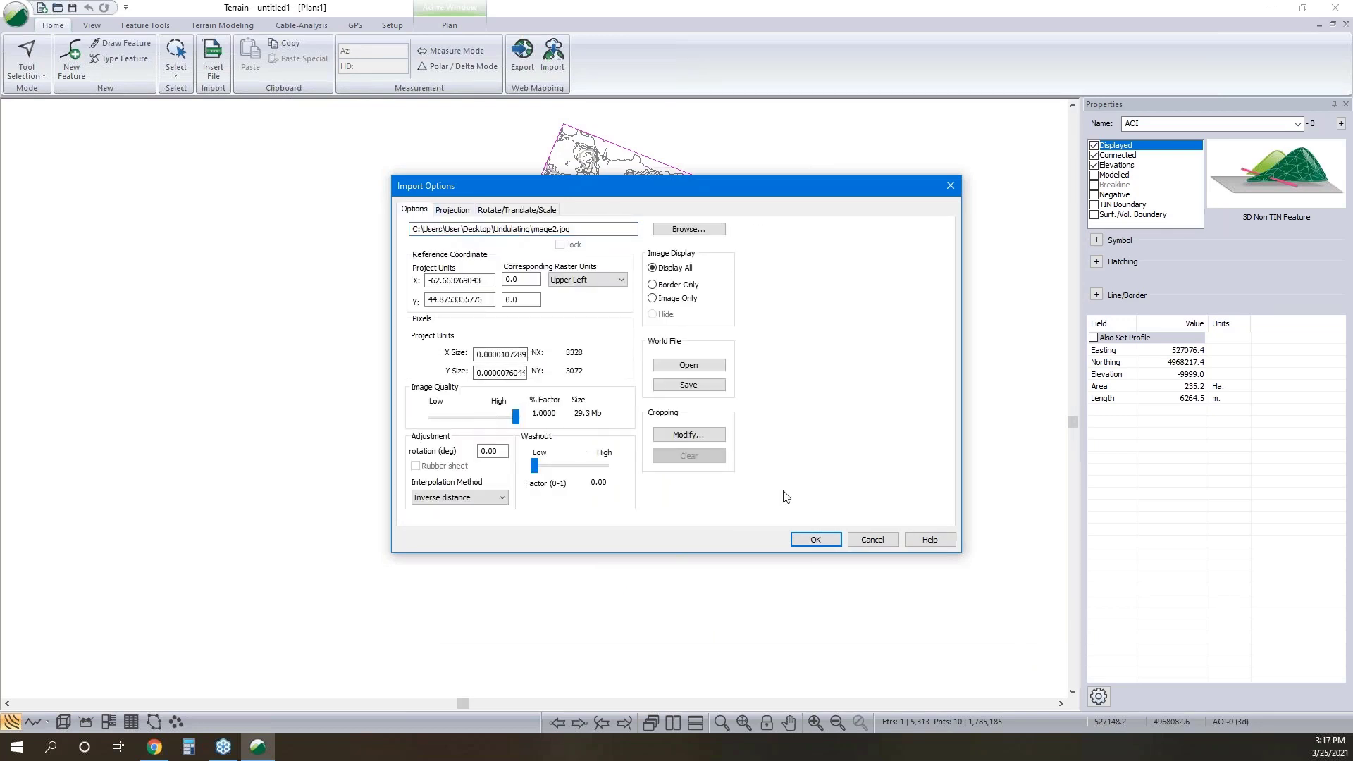
pyautogui.click(812, 541)
pyautogui.click(612, 402)
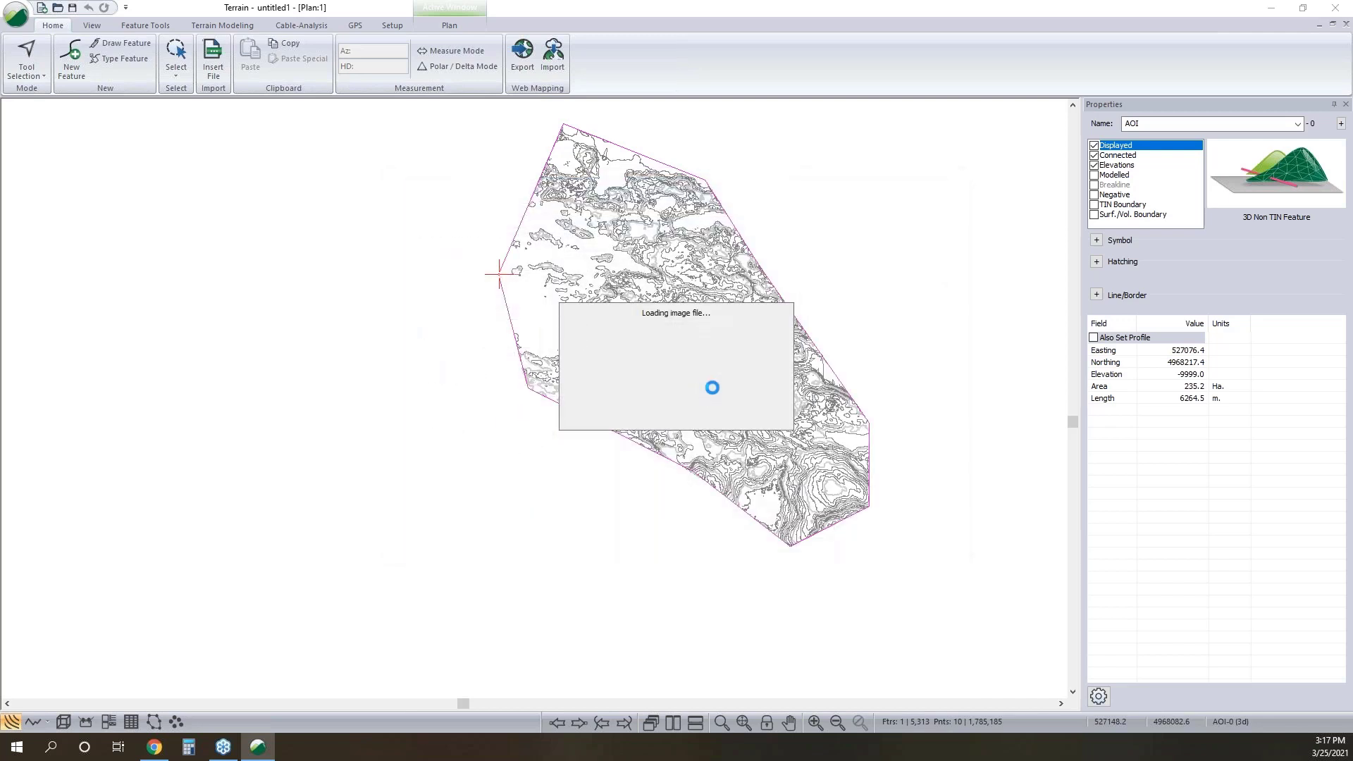
pyautogui.click(737, 414)
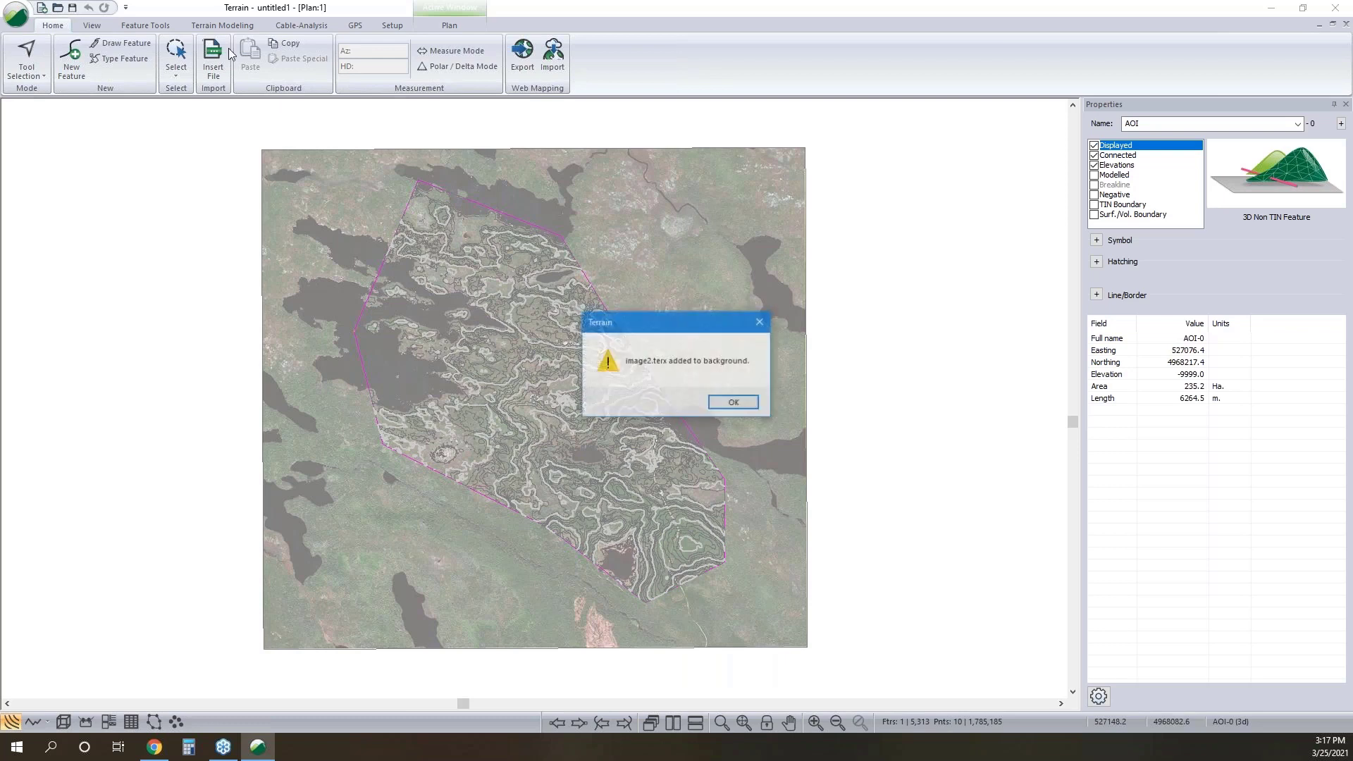
pyautogui.click(751, 399)
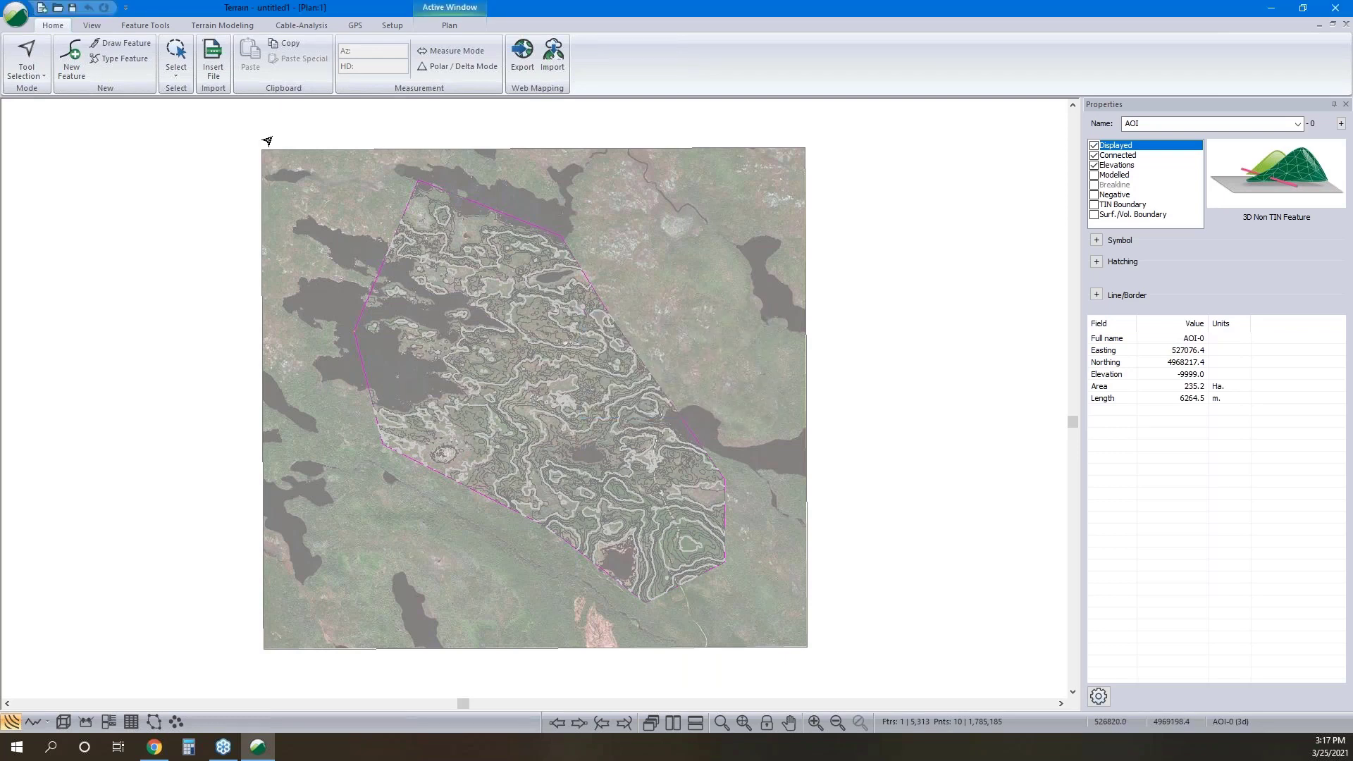
# Insert Point of Termination.kmz from the Undulating folder into the plan, keeping its built-in georeference settings
pyautogui.click(227, 62)
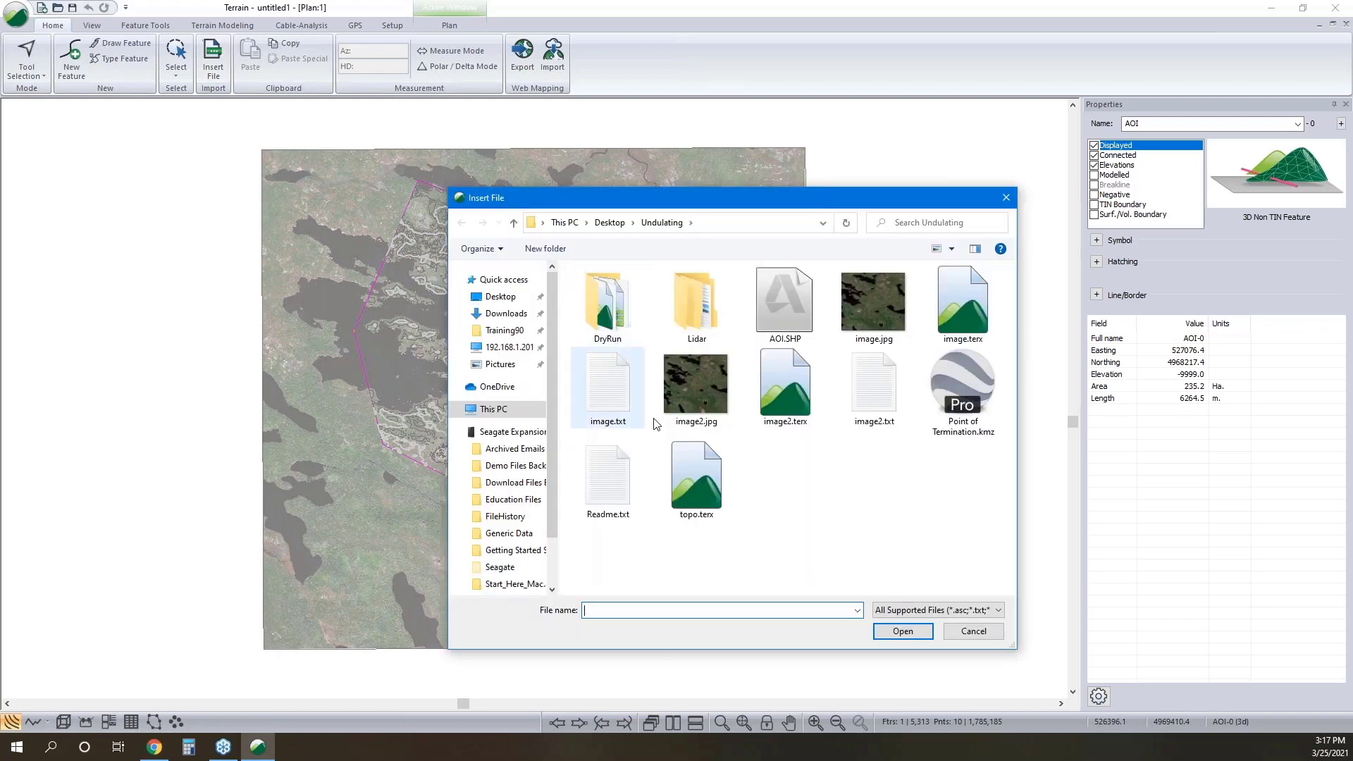
pyautogui.click(948, 400)
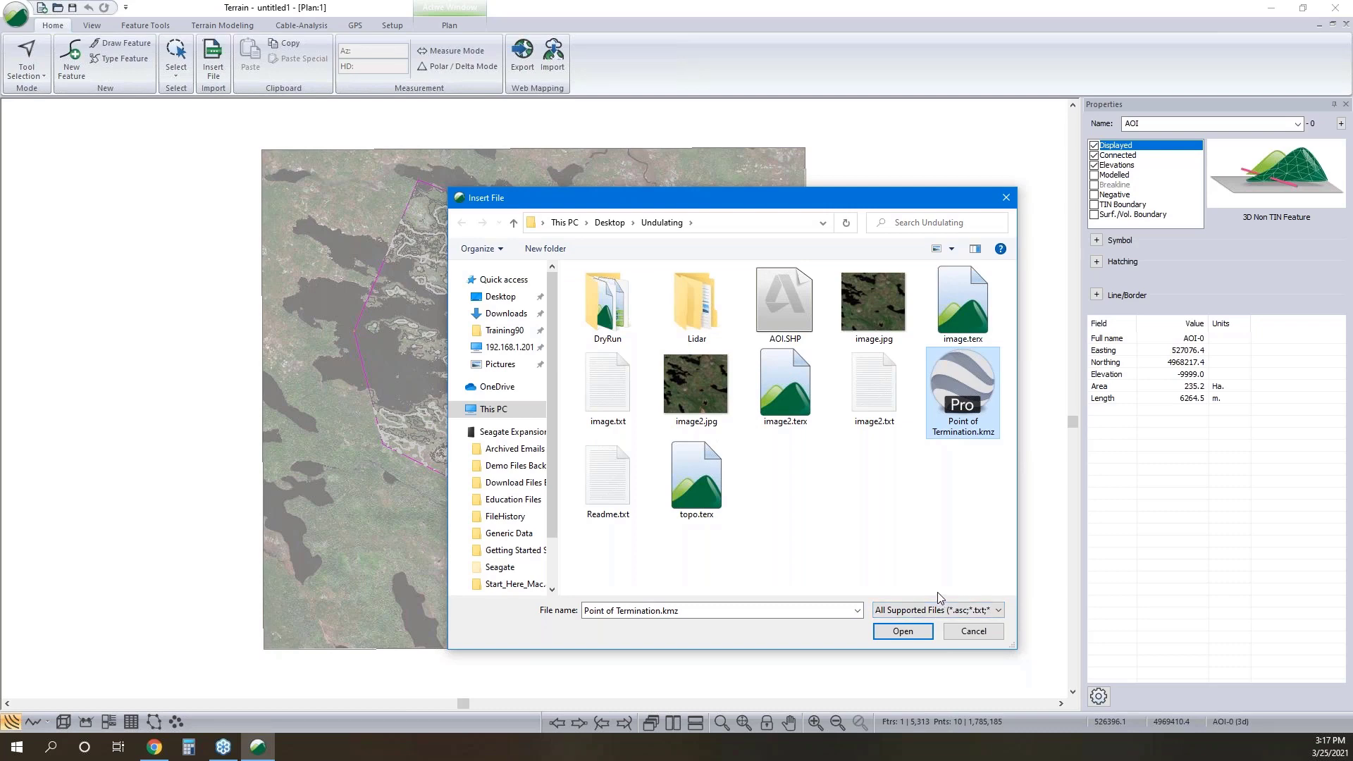
pyautogui.click(904, 635)
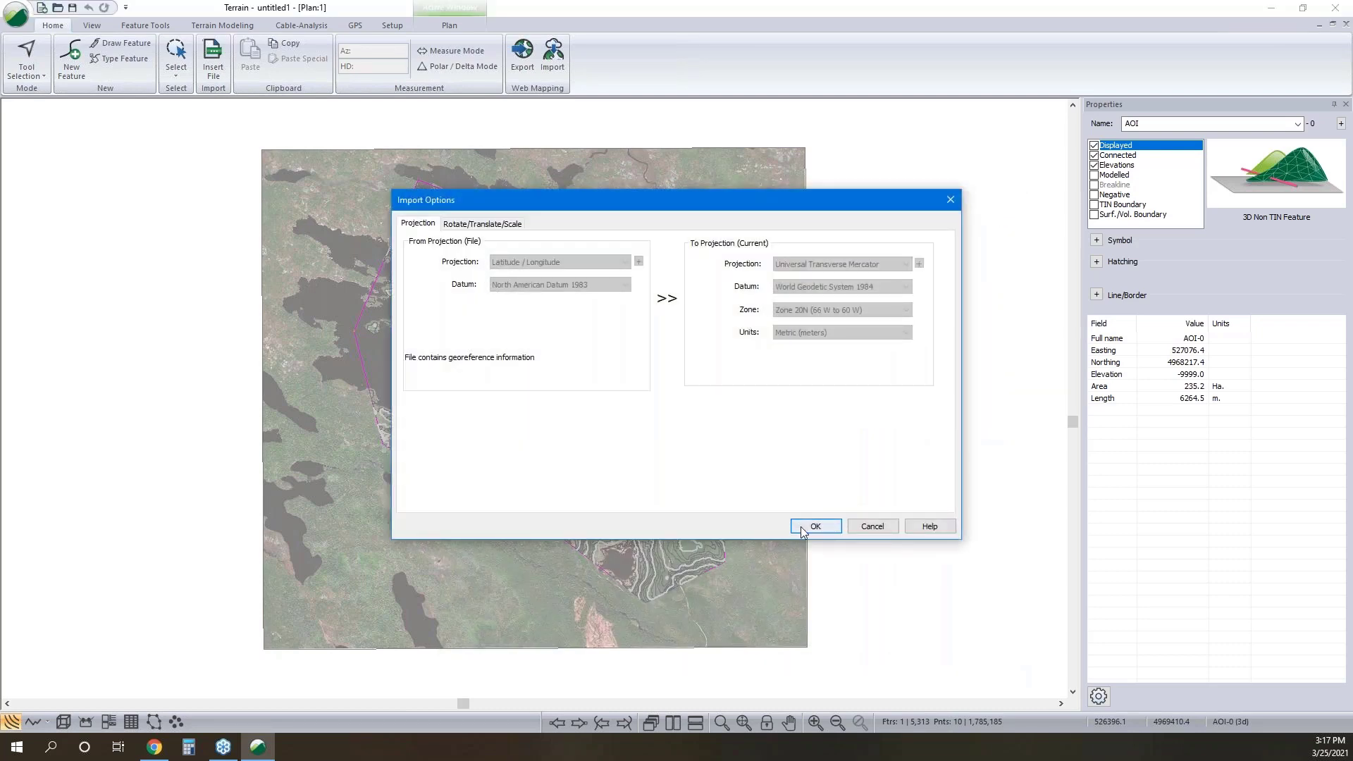
pyautogui.click(803, 528)
pyautogui.click(651, 403)
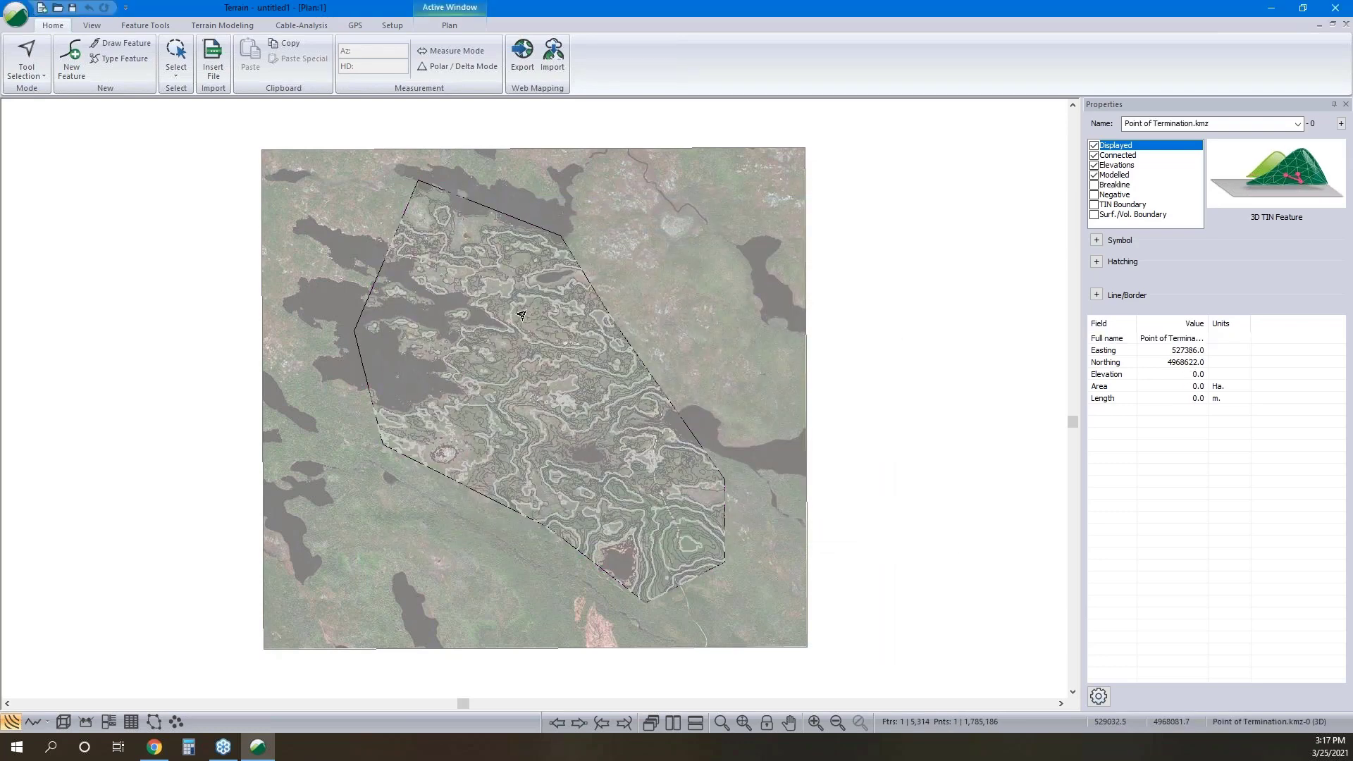
# Format the Point of Termination feature with a P.I. symbol coloured red
pyautogui.doubleClick(467, 276)
pyautogui.click(691, 286)
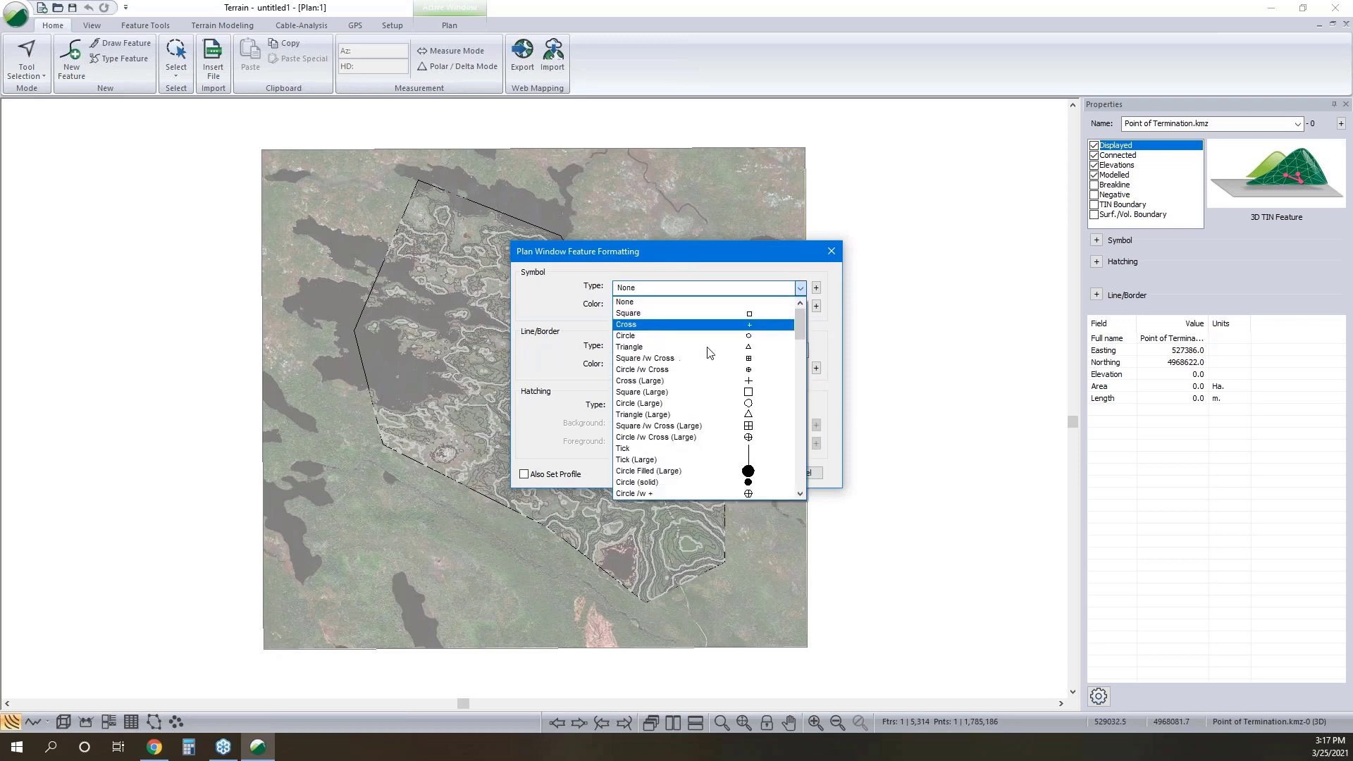
pyautogui.scroll(-3, 729, 451)
pyautogui.scroll(-3, 736, 449)
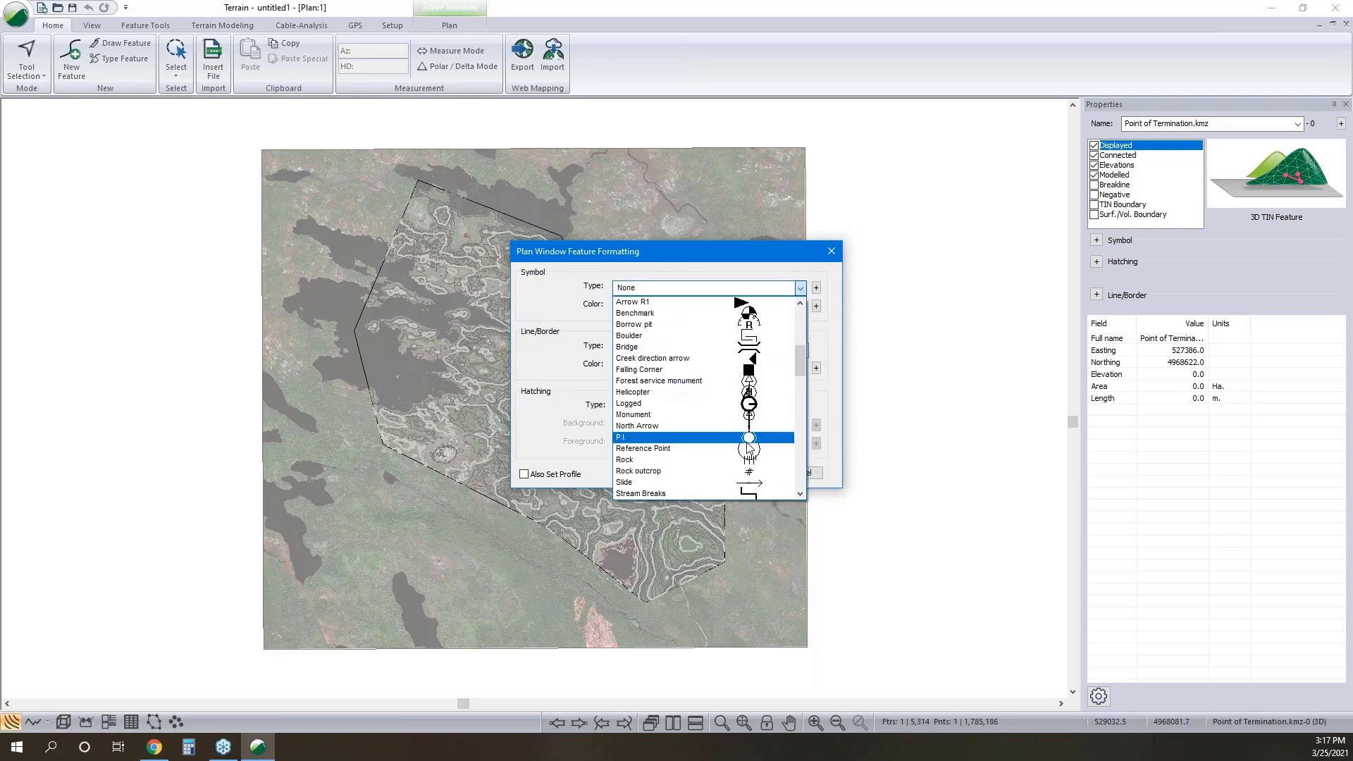
pyautogui.click(733, 462)
pyautogui.click(747, 305)
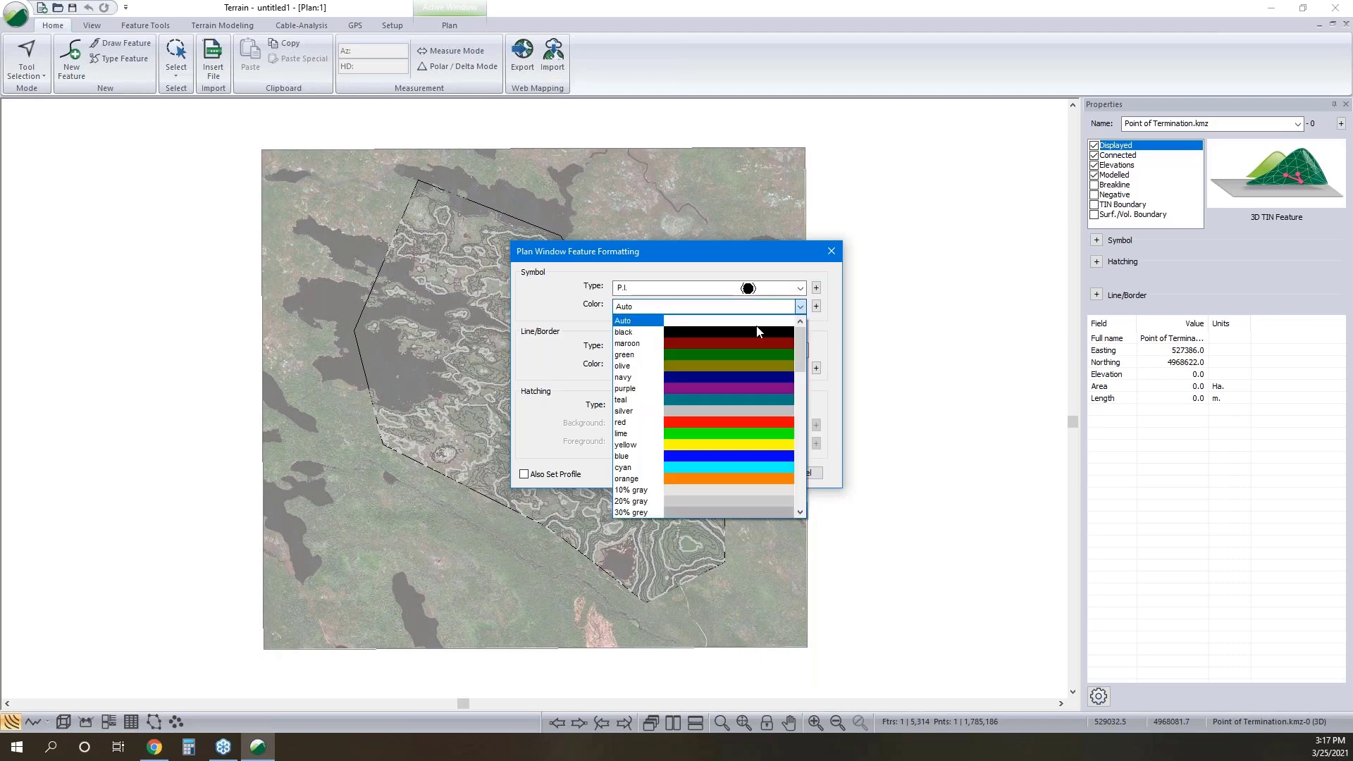
pyautogui.click(737, 424)
pyautogui.click(740, 473)
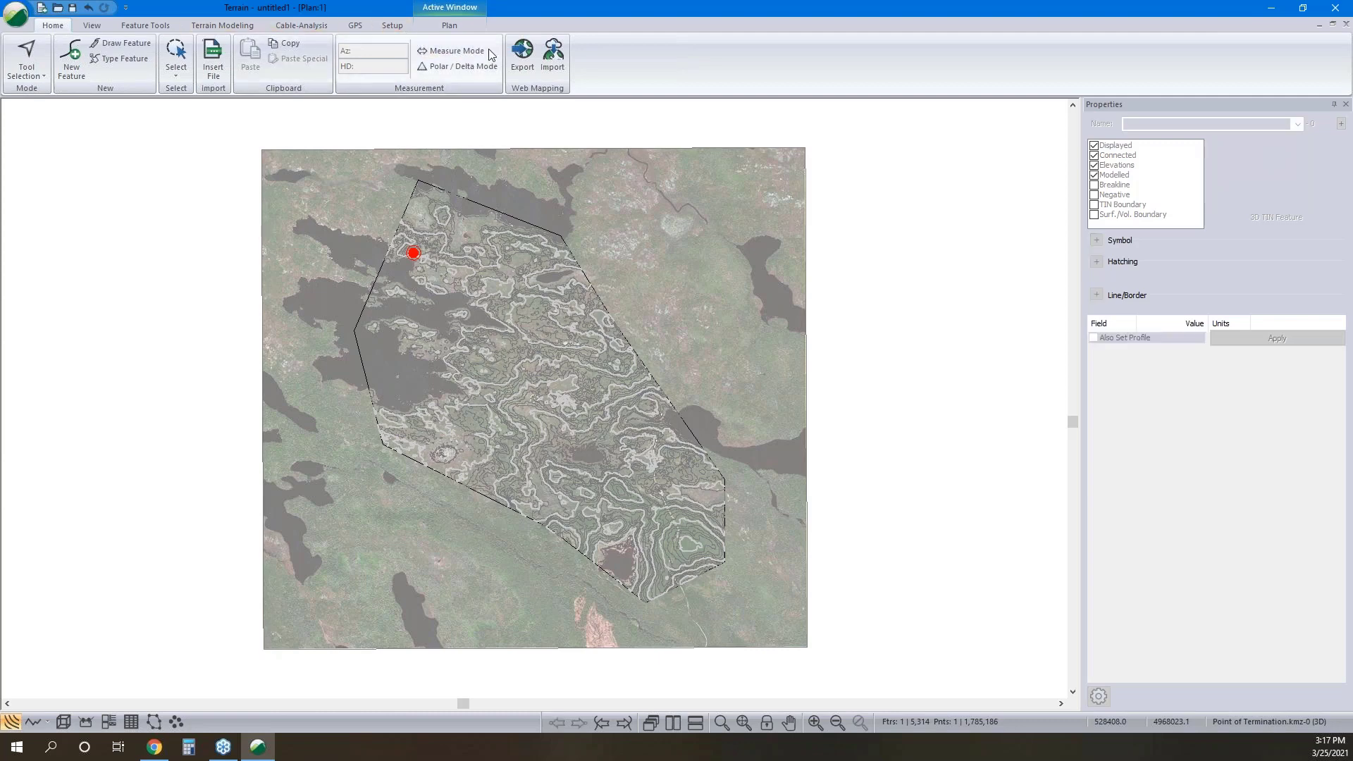
pyautogui.click(224, 25)
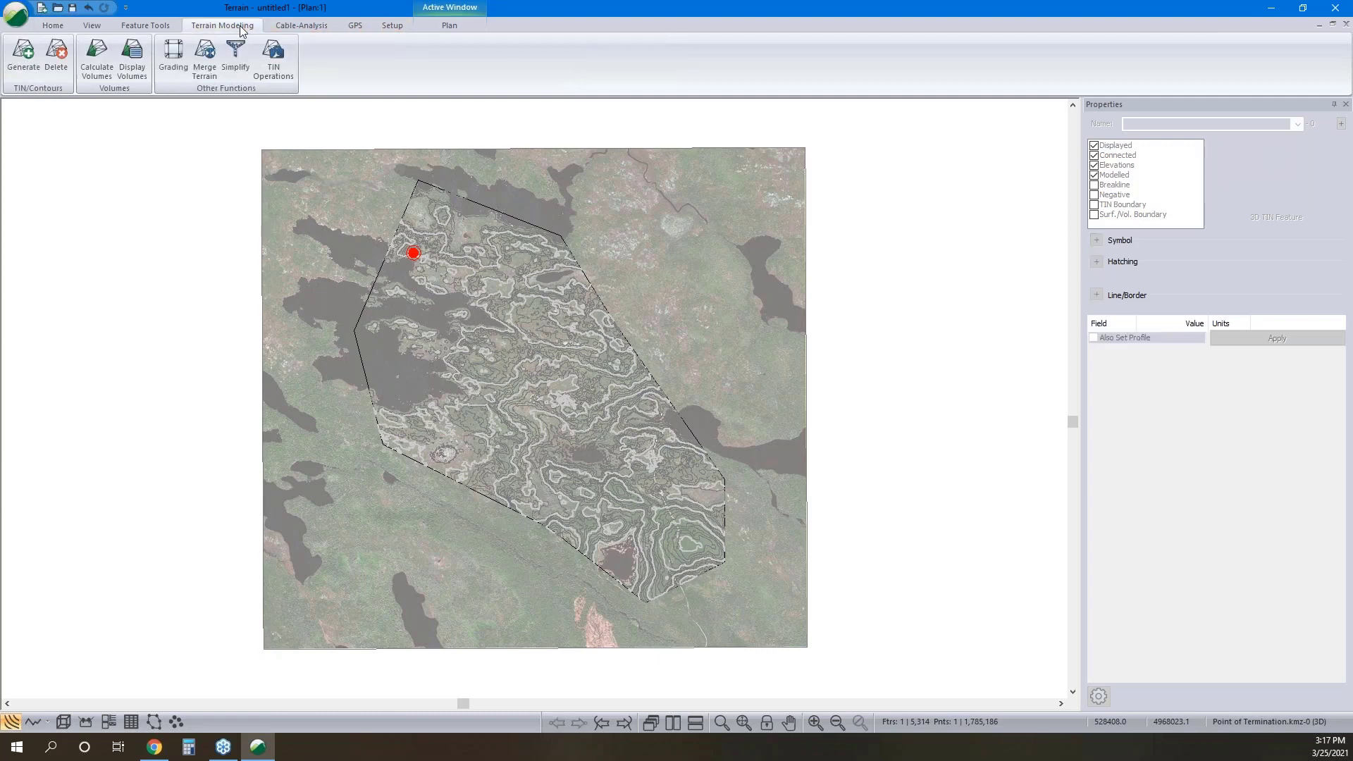
pyautogui.click(274, 67)
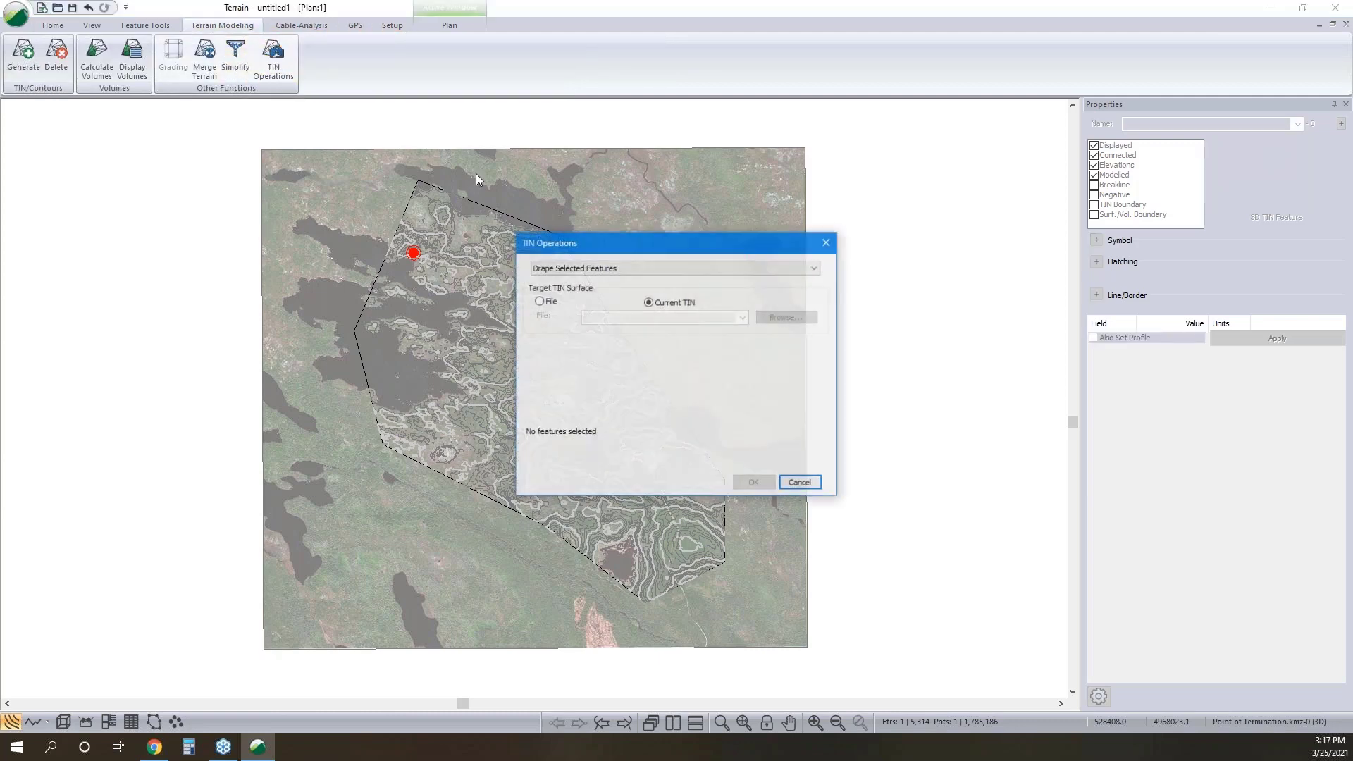
pyautogui.click(799, 483)
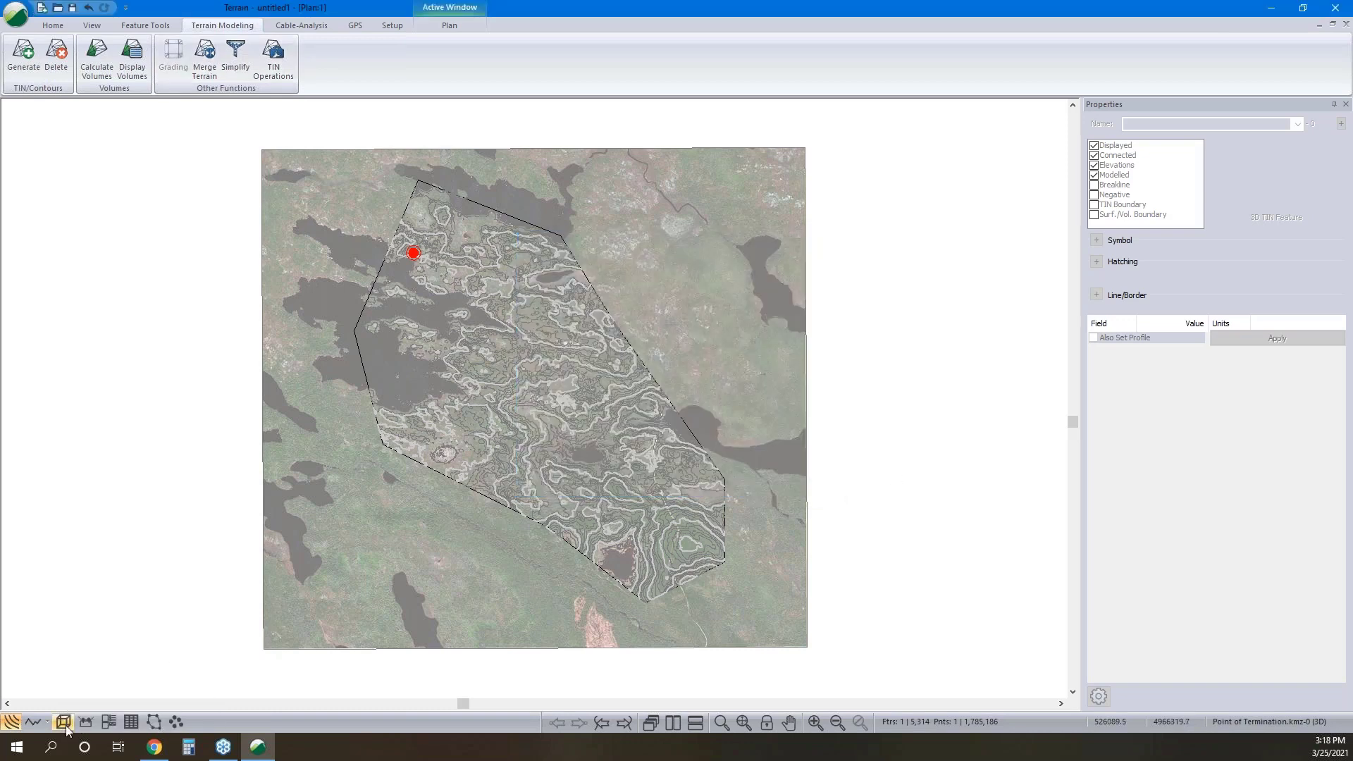
# Open a 3D view of the terrain and apply its display options with Drape Plan Image turned off
pyautogui.click(64, 723)
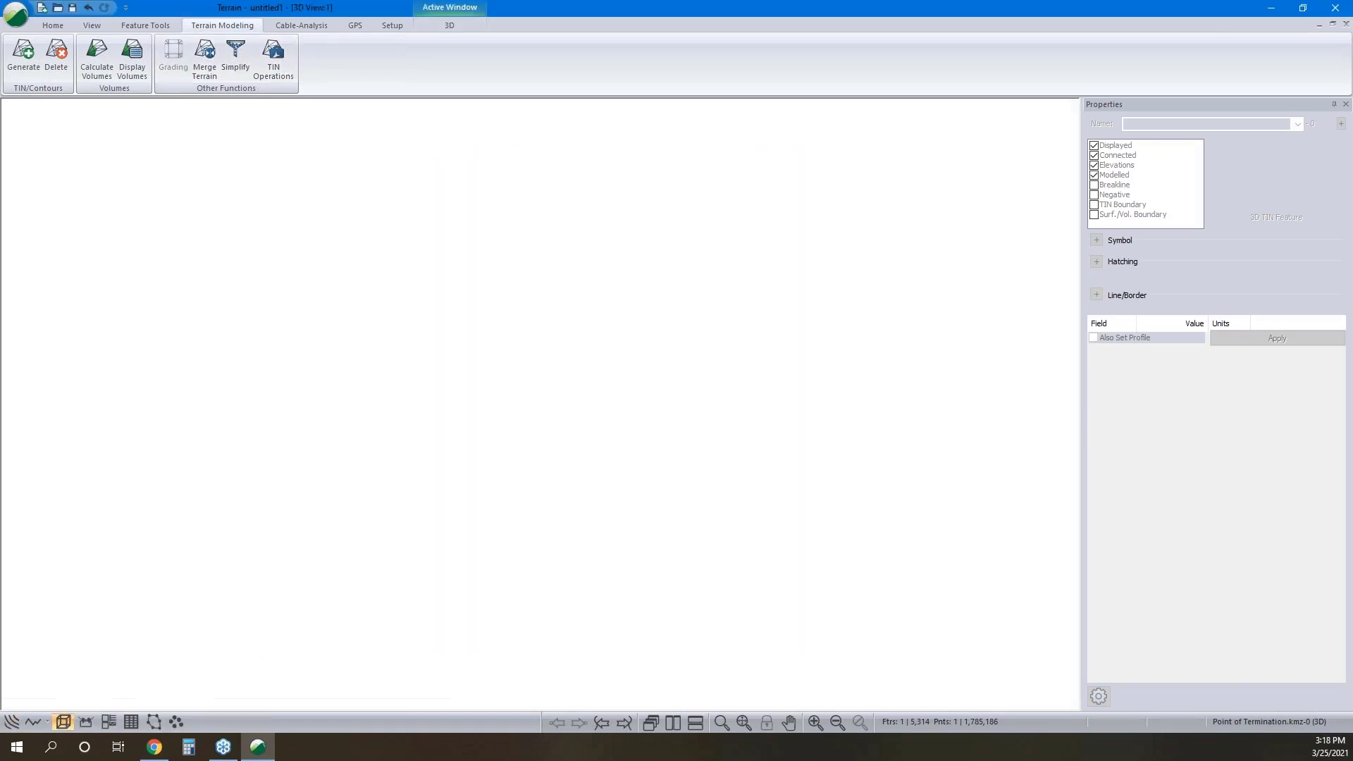
pyautogui.click(740, 720)
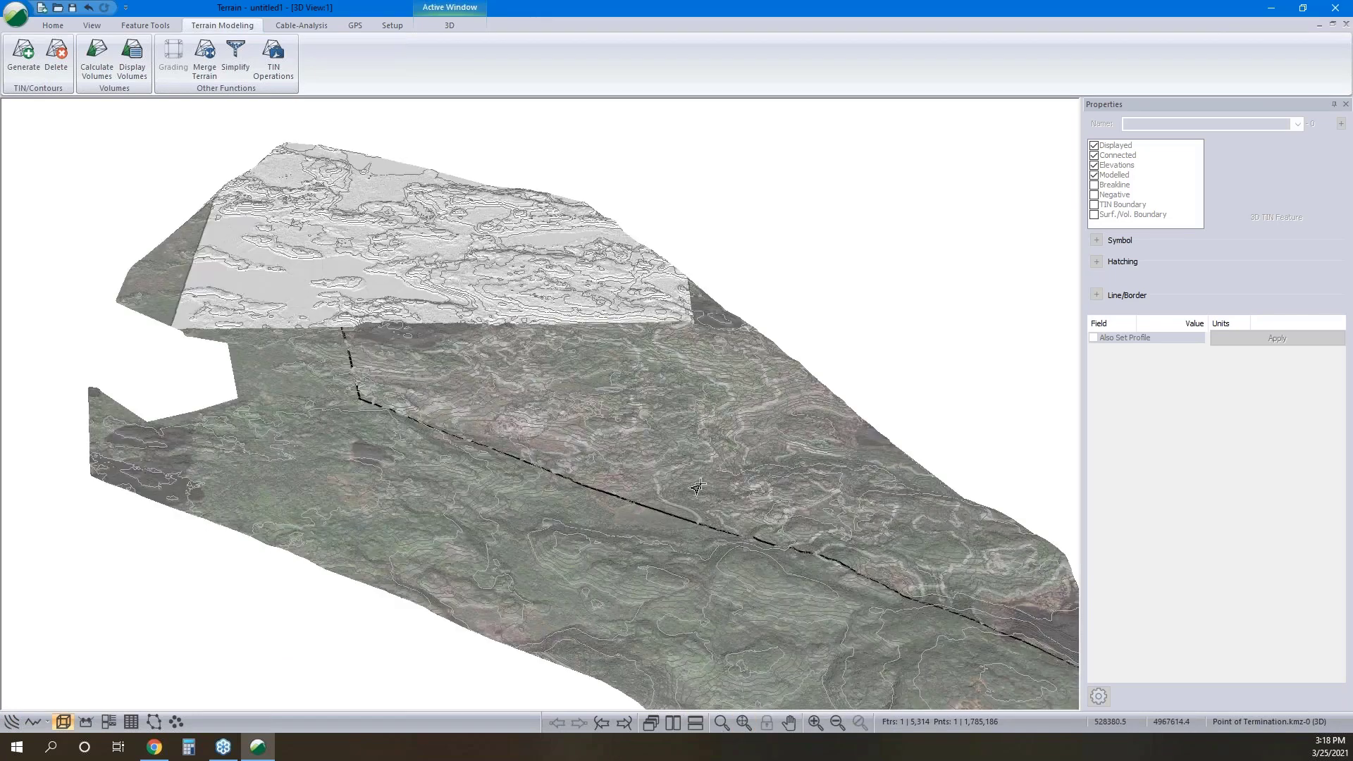
pyautogui.rightClick(746, 340)
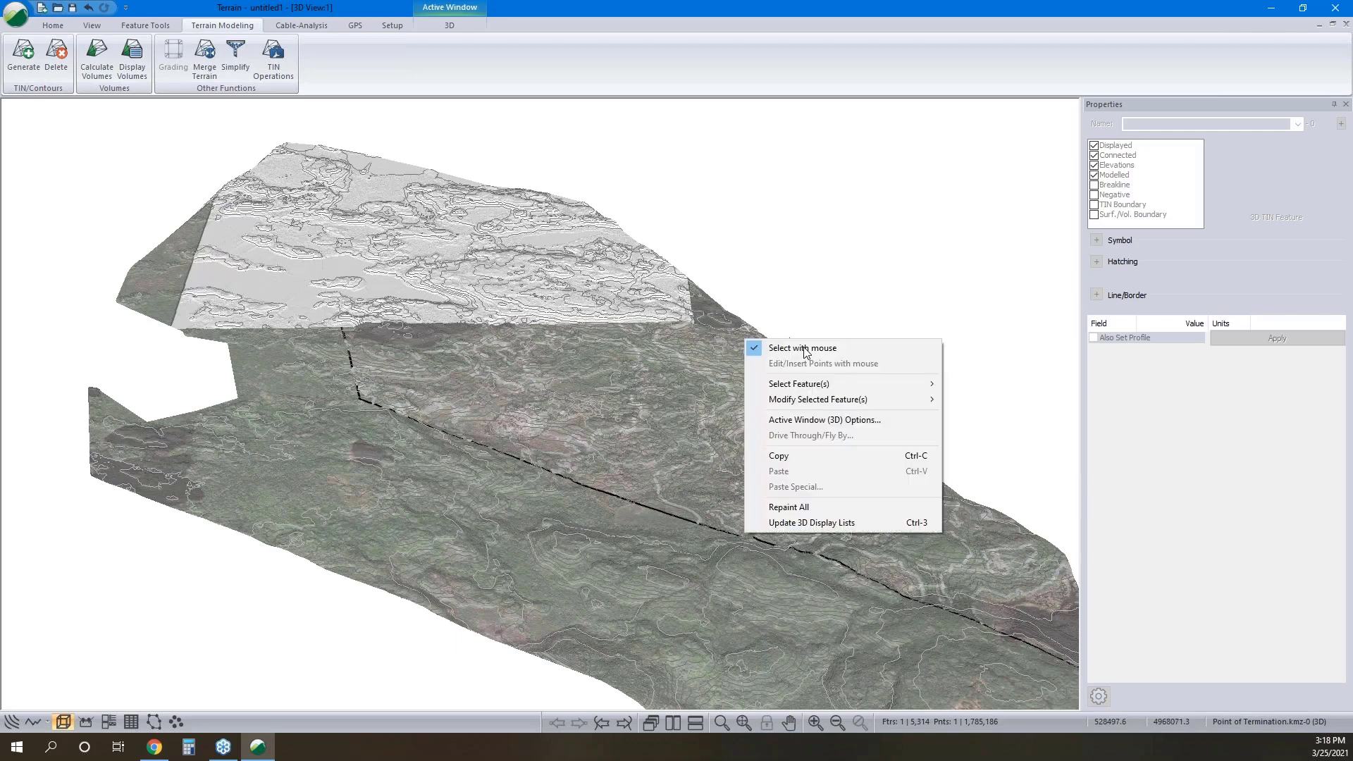
pyautogui.click(828, 418)
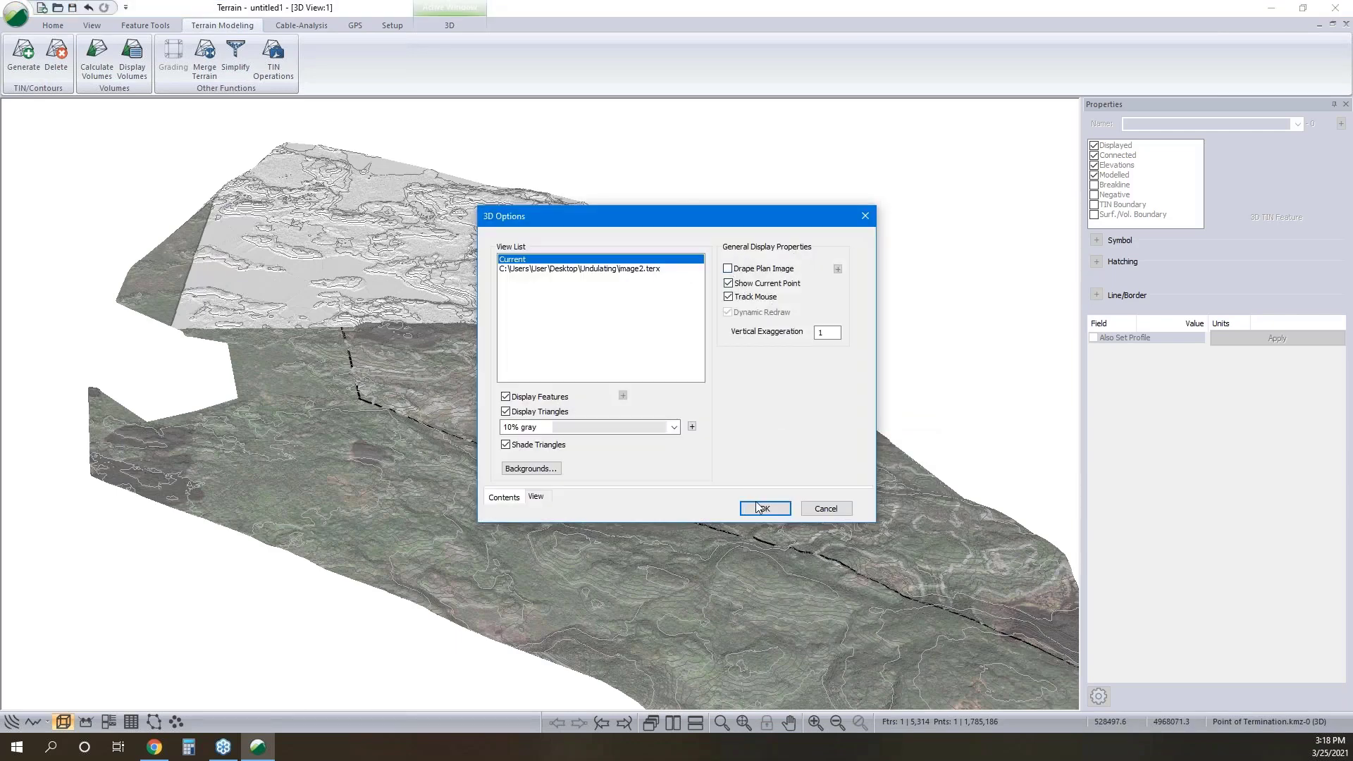
pyautogui.click(765, 508)
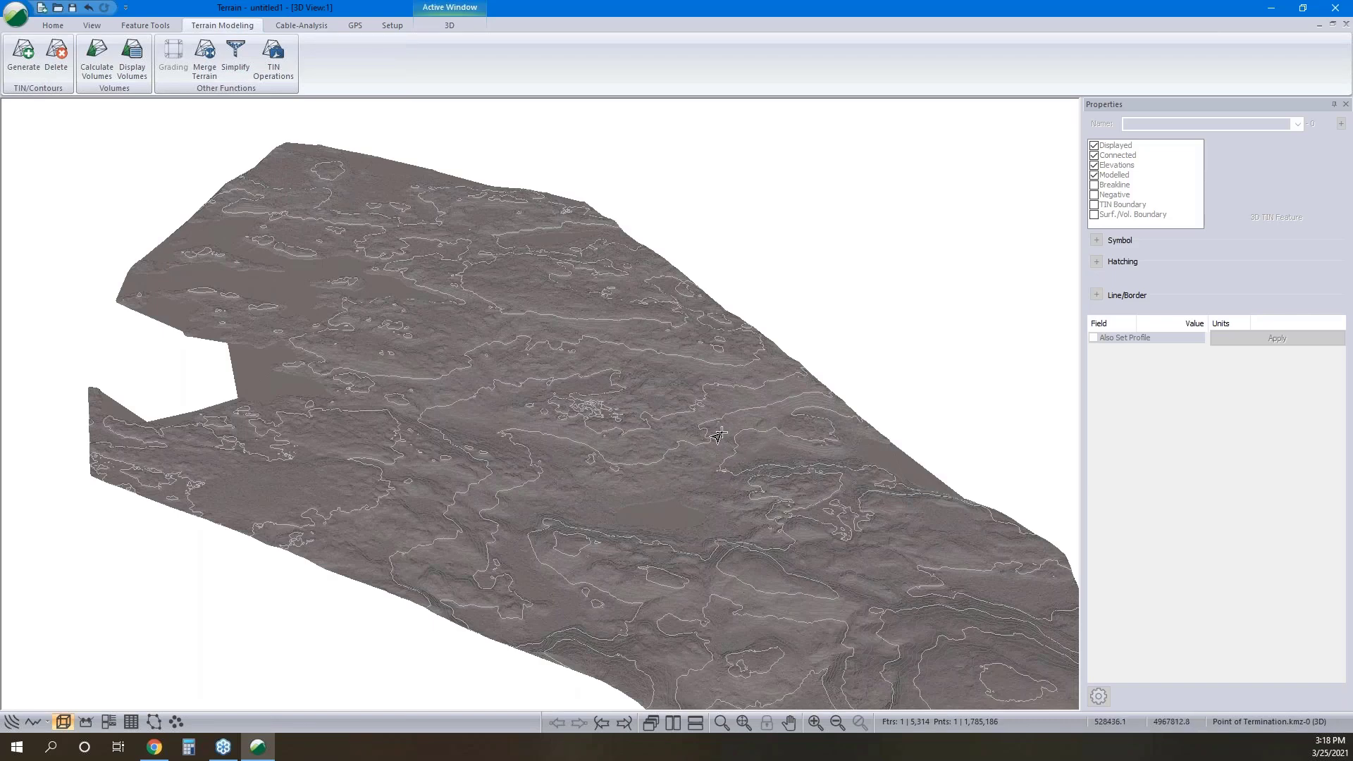
# Create watershed features from the current TIN with a cell size of 5 and a depression fill depth of 0.15
pyautogui.click(274, 57)
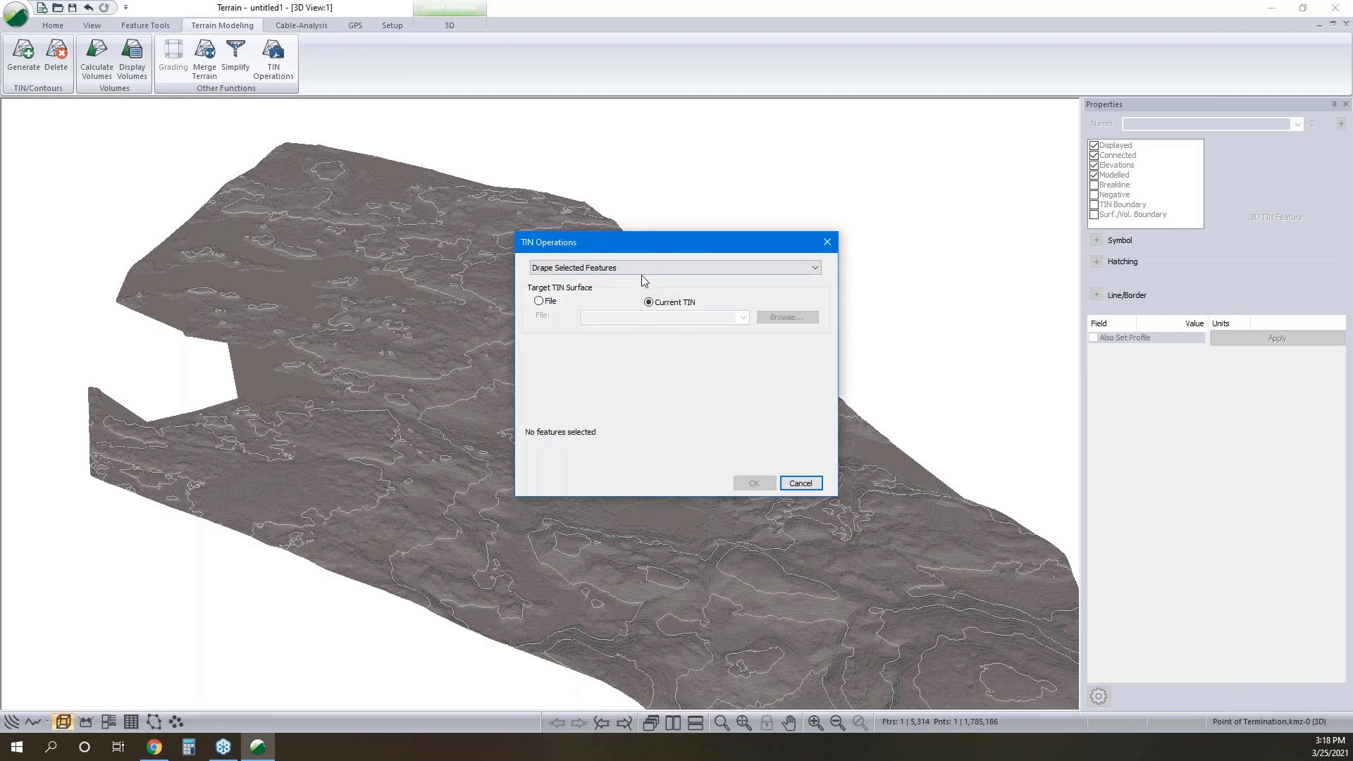
pyautogui.click(641, 272)
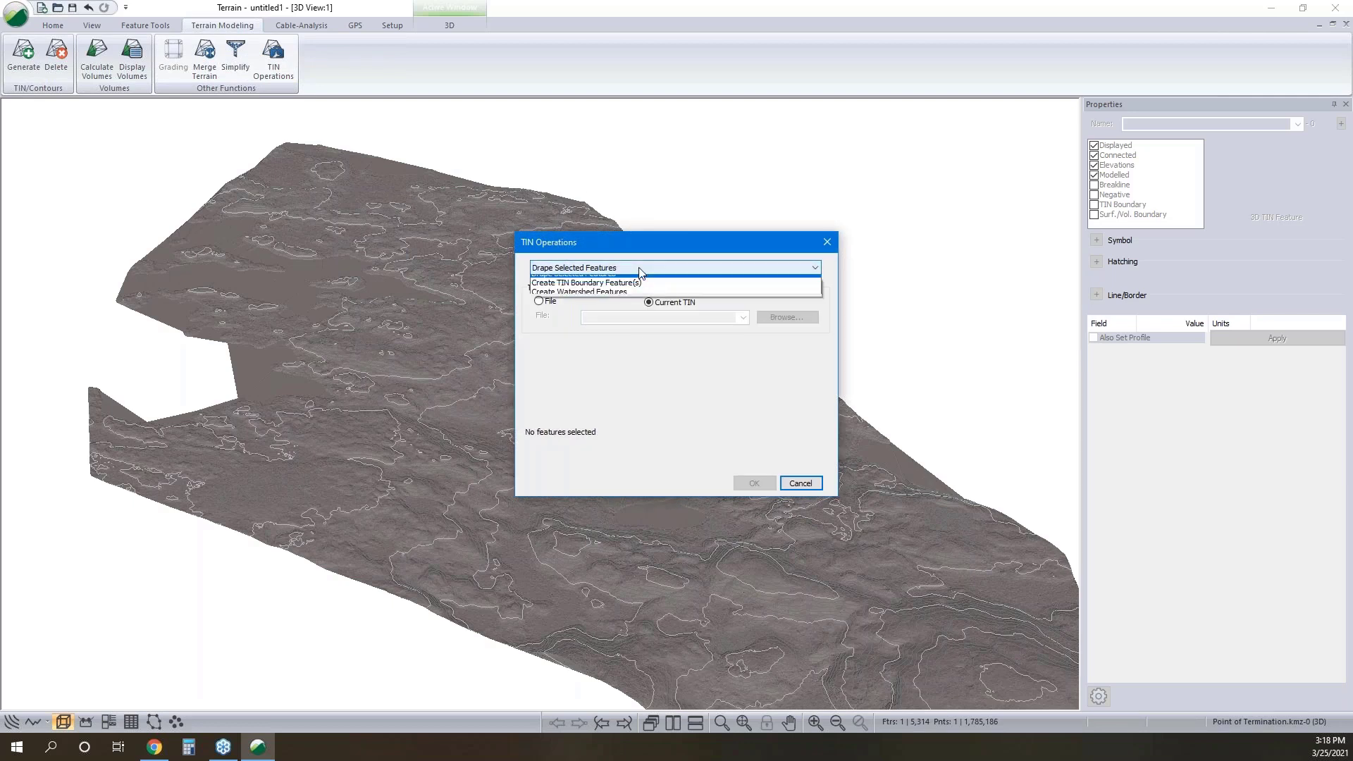
pyautogui.click(664, 299)
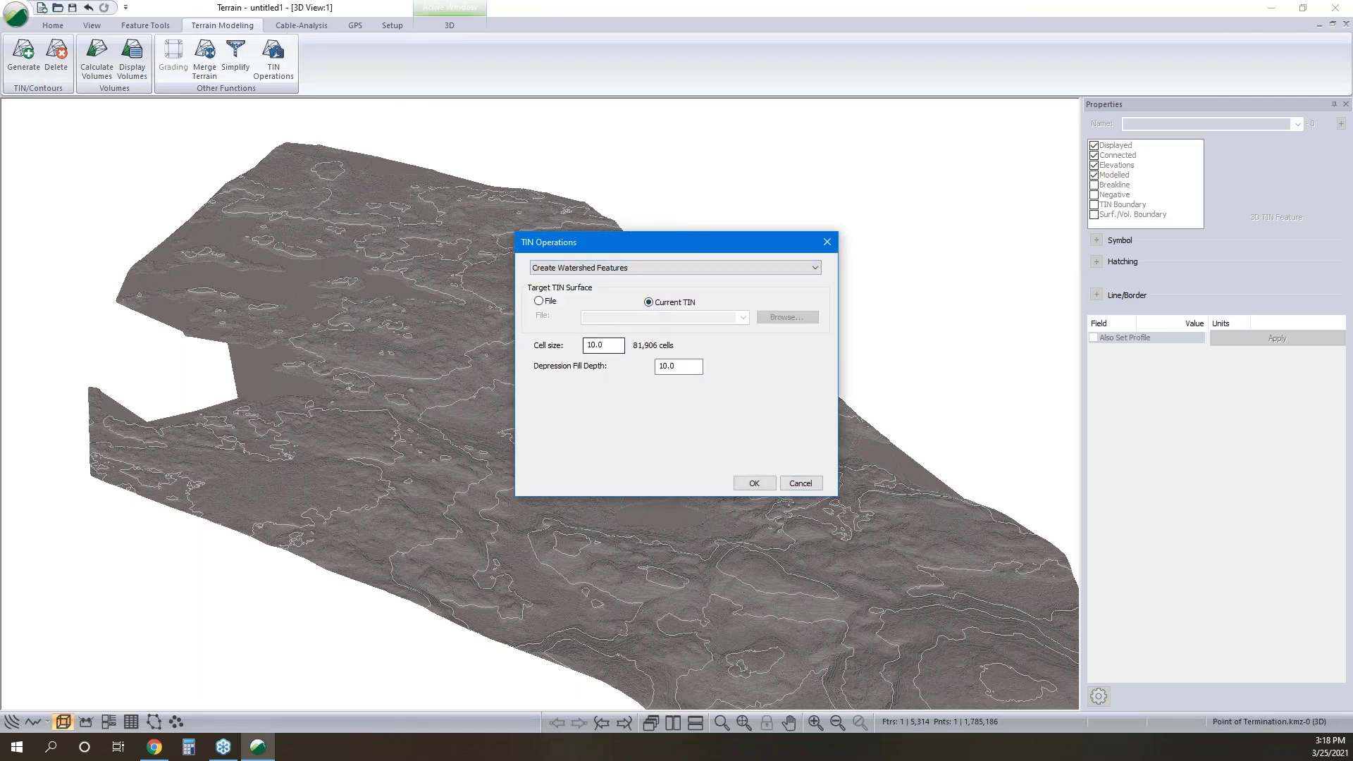
pyautogui.doubleClick(595, 344)
pyautogui.write('5')
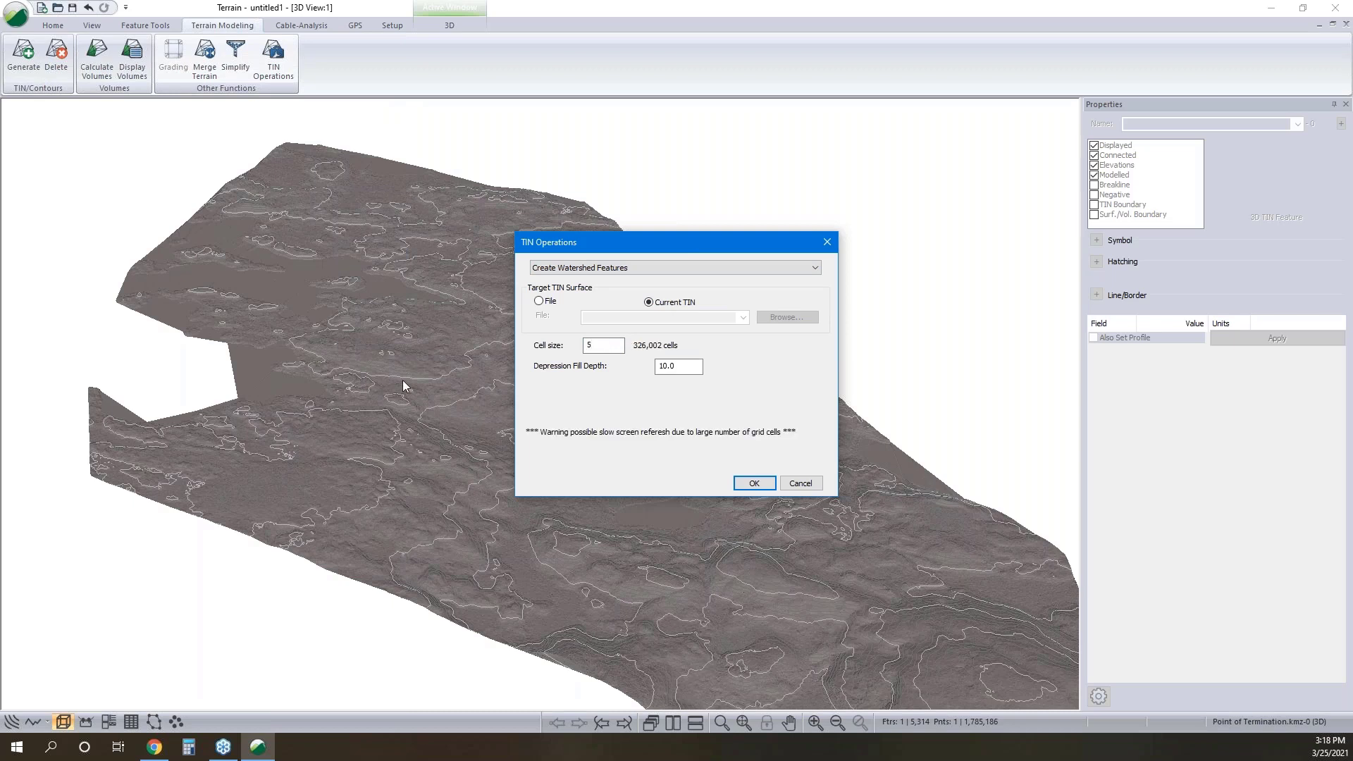
pyautogui.doubleClick(680, 367)
pyautogui.write('.15')
pyautogui.click(764, 485)
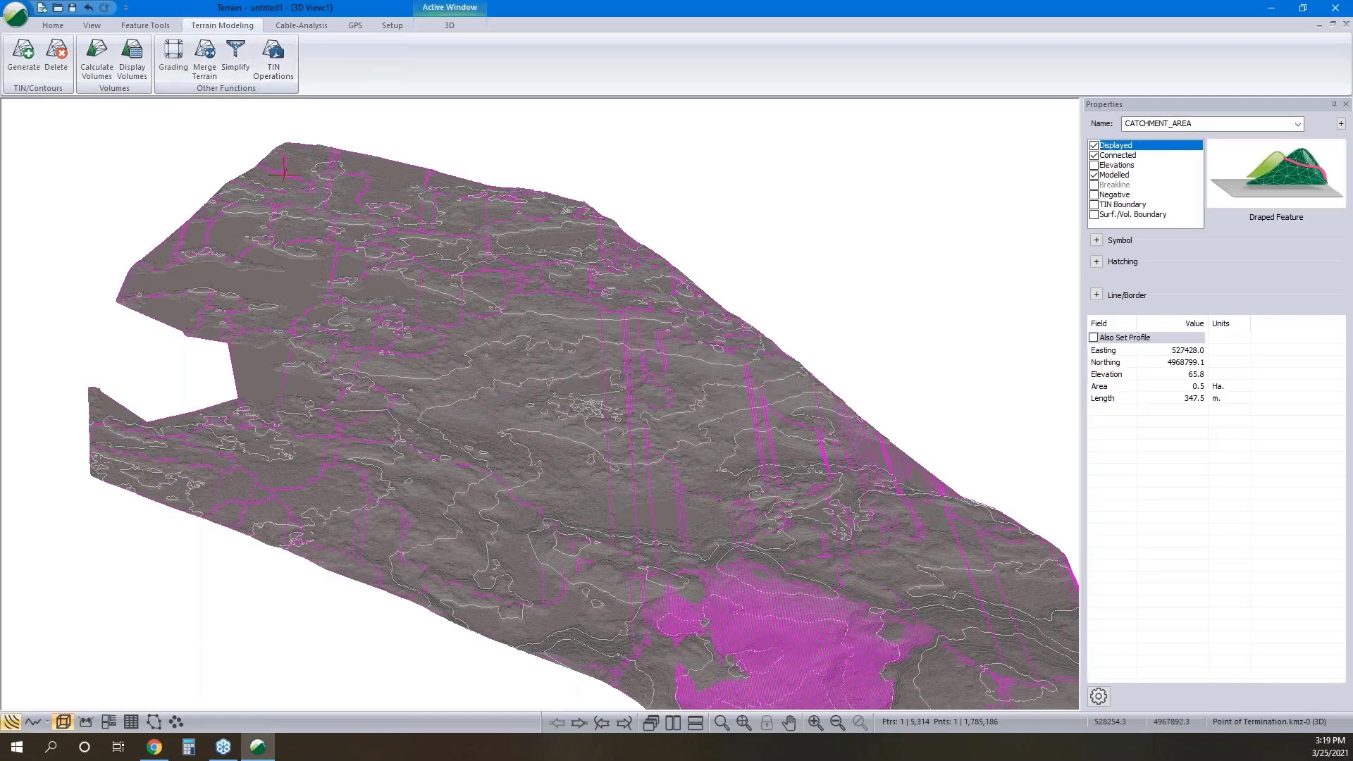
# Return to the plan view and set the selected catchment areas' hatching type to dots 3
pyautogui.click(12, 718)
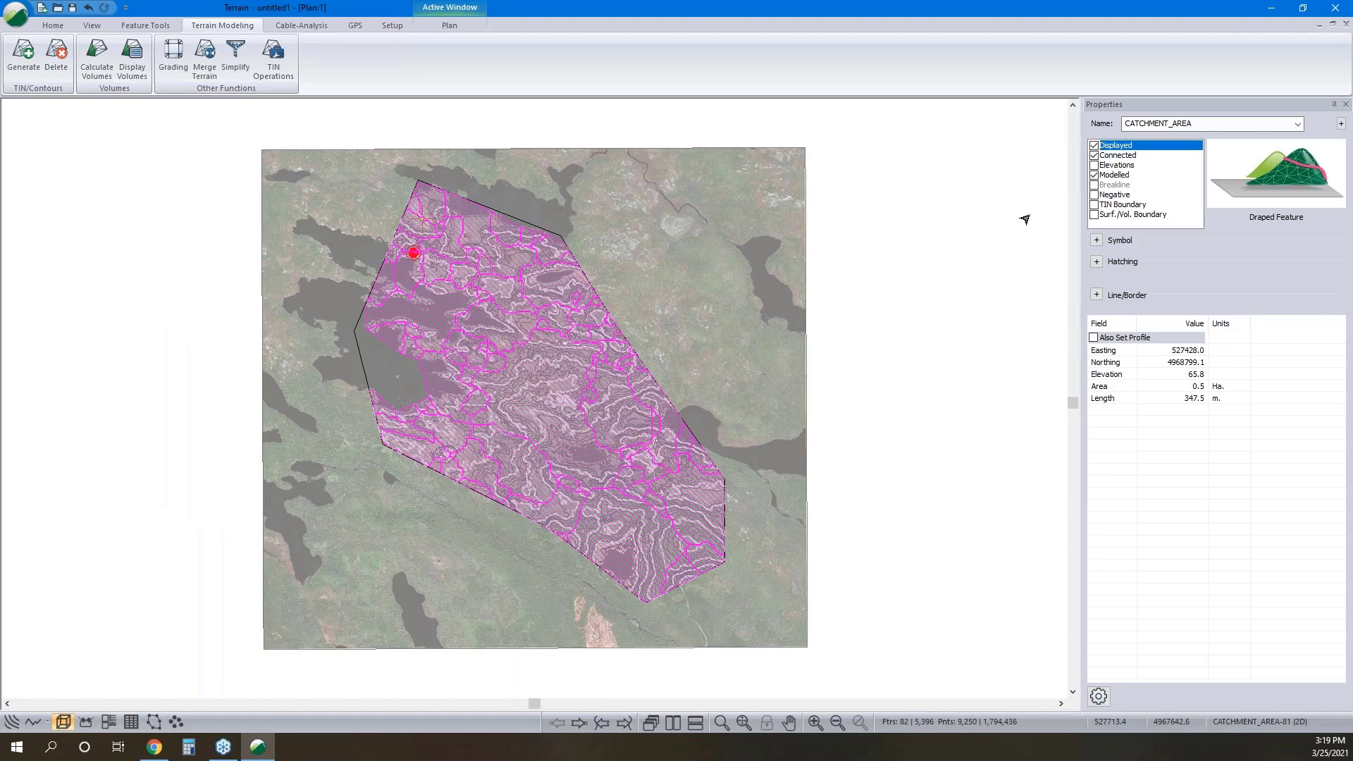
pyautogui.hotkey('ctrl', 'f')
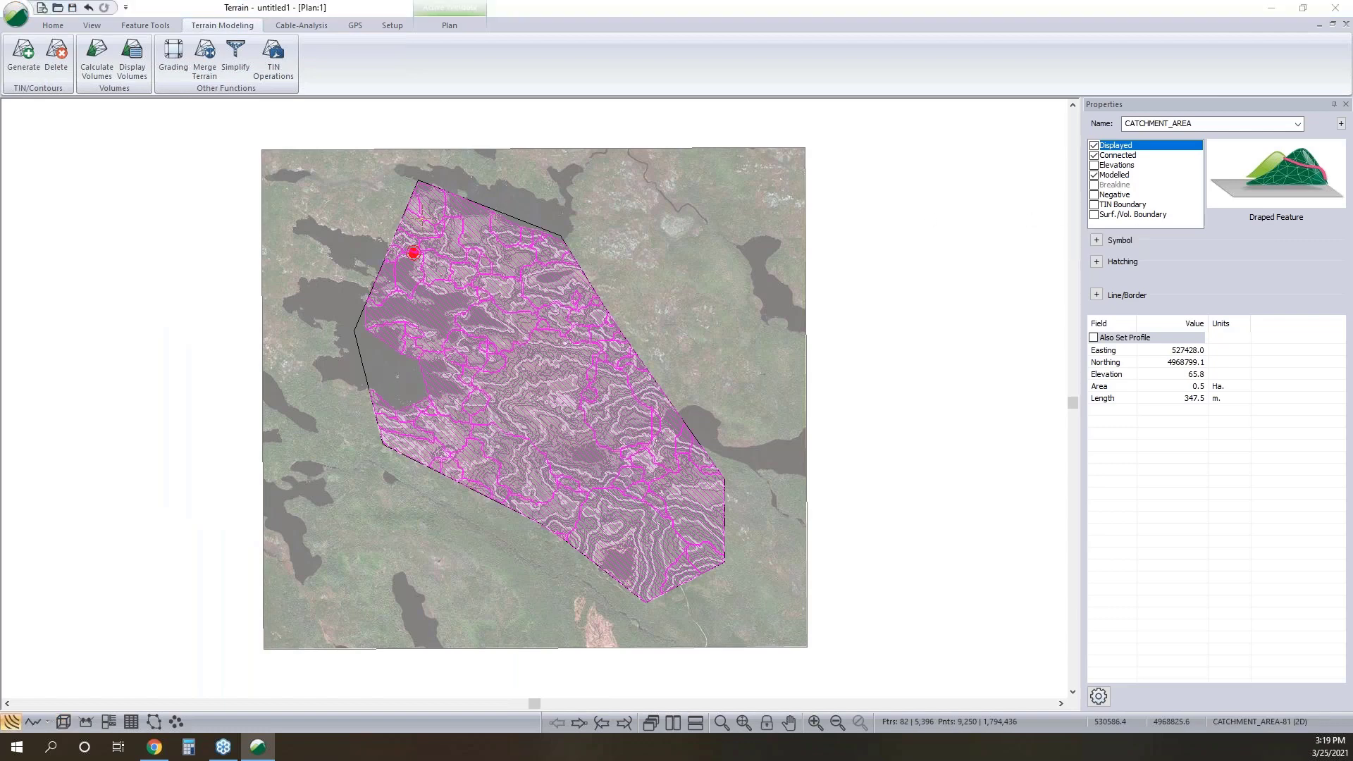
pyautogui.click(734, 406)
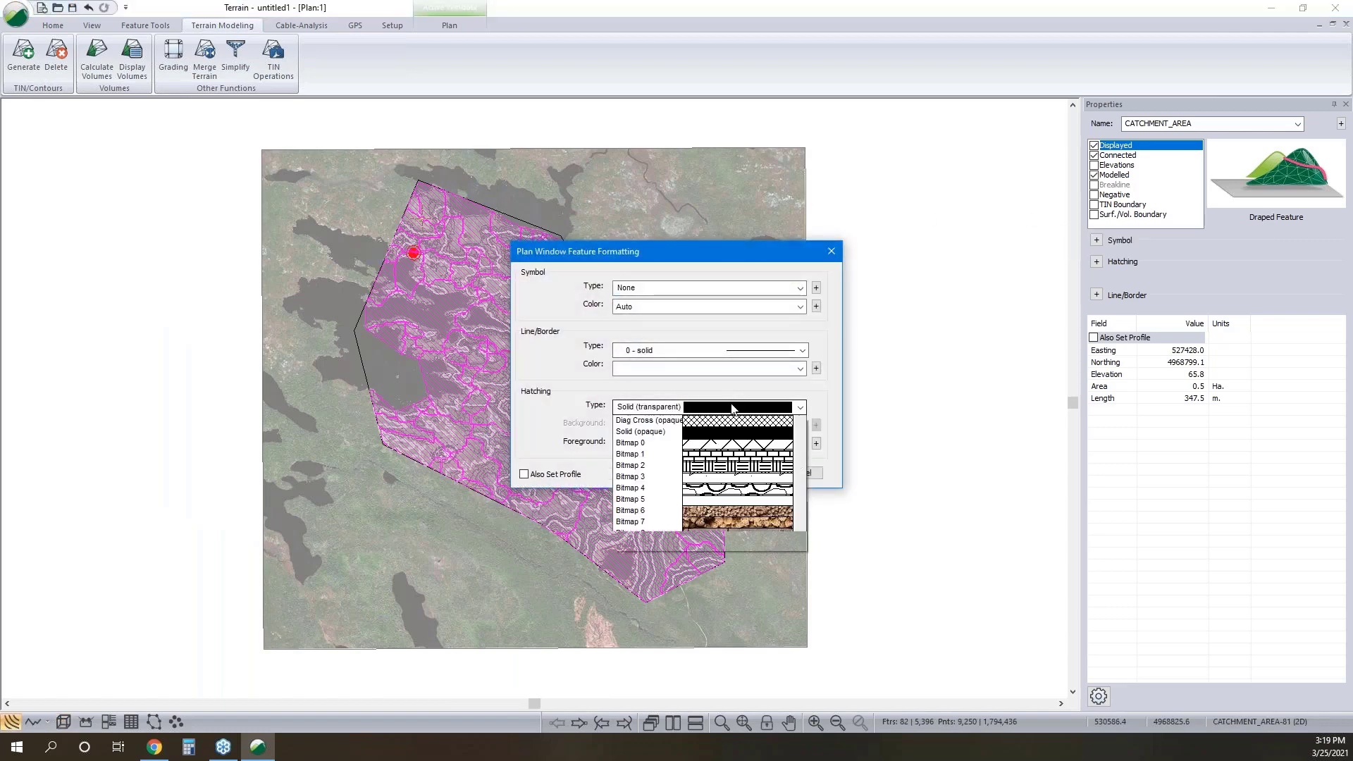
pyautogui.scroll(-10, 734, 463)
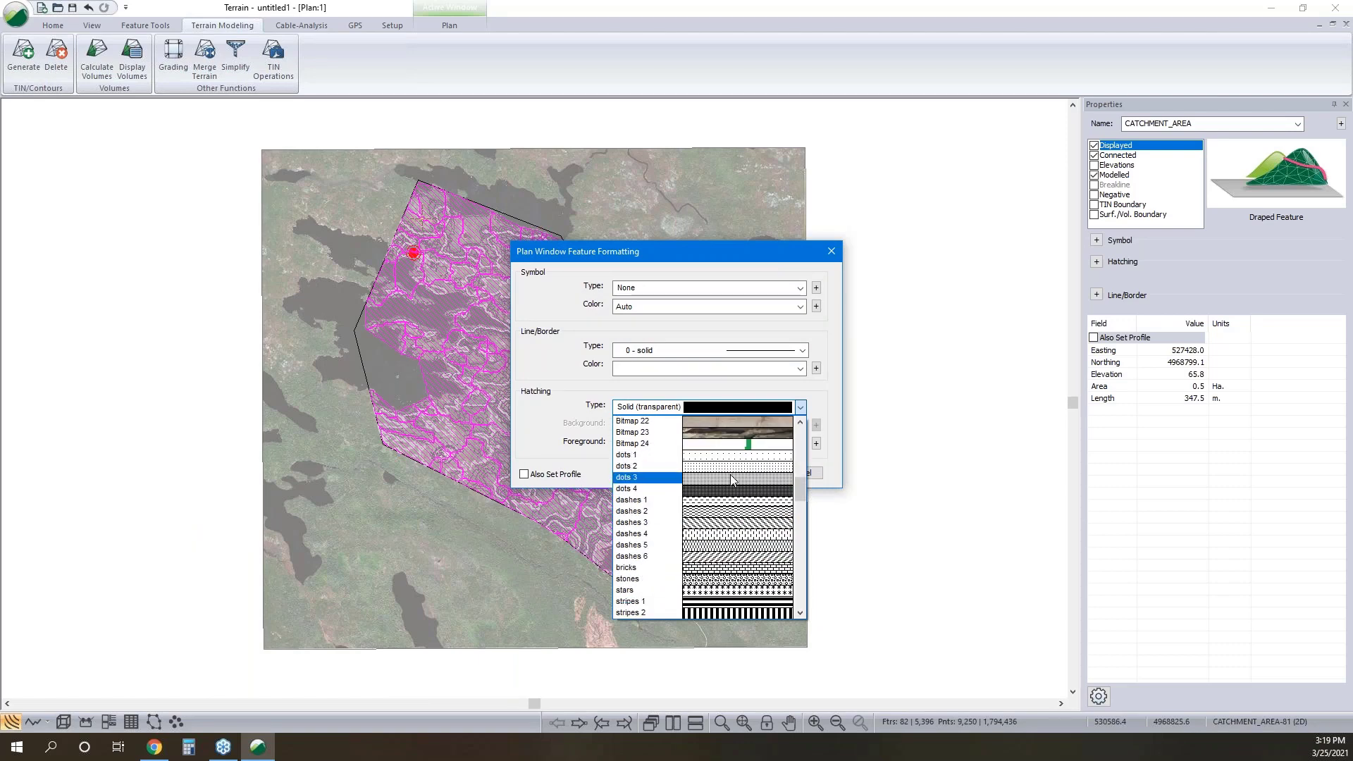
pyautogui.click(733, 479)
pyautogui.click(749, 473)
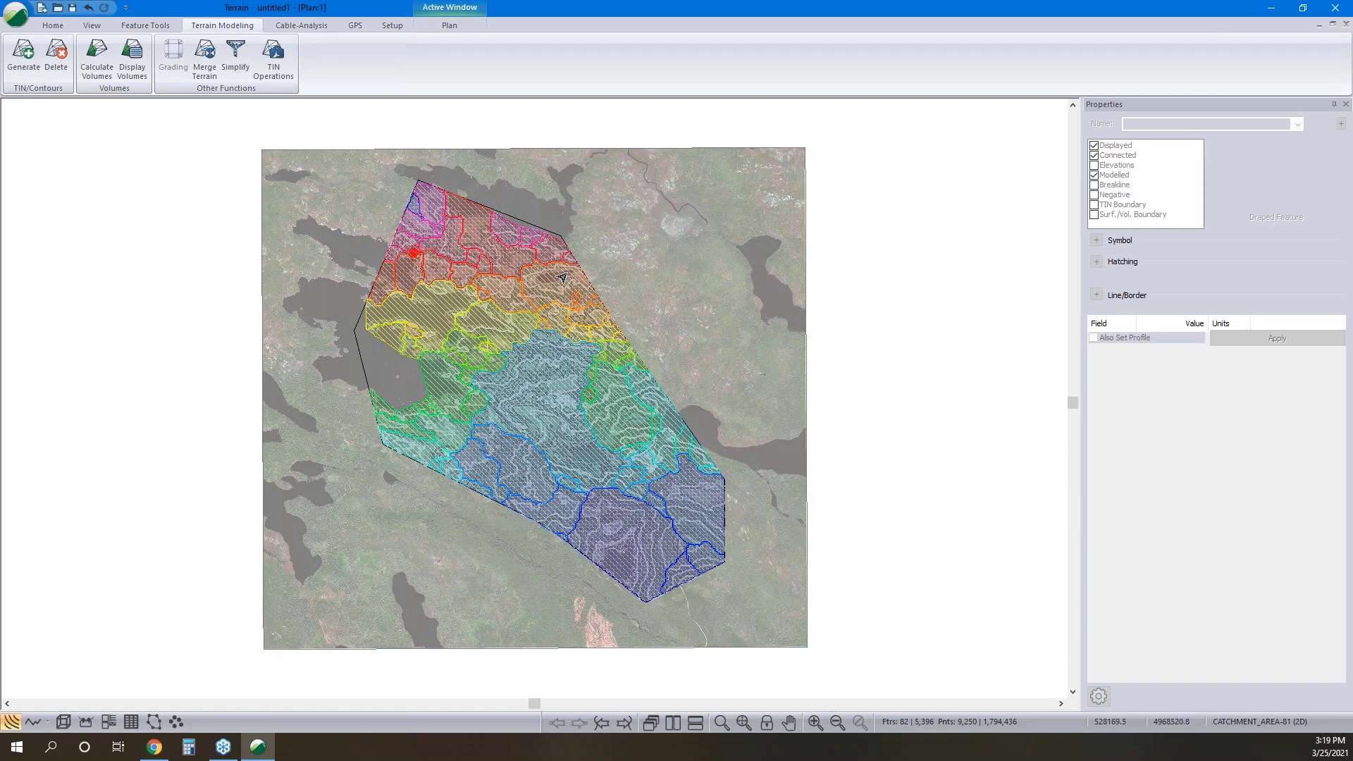
# Save the terrain model as topo2 in the Undulating folder on the Desktop
pyautogui.click(20, 14)
pyautogui.click(51, 141)
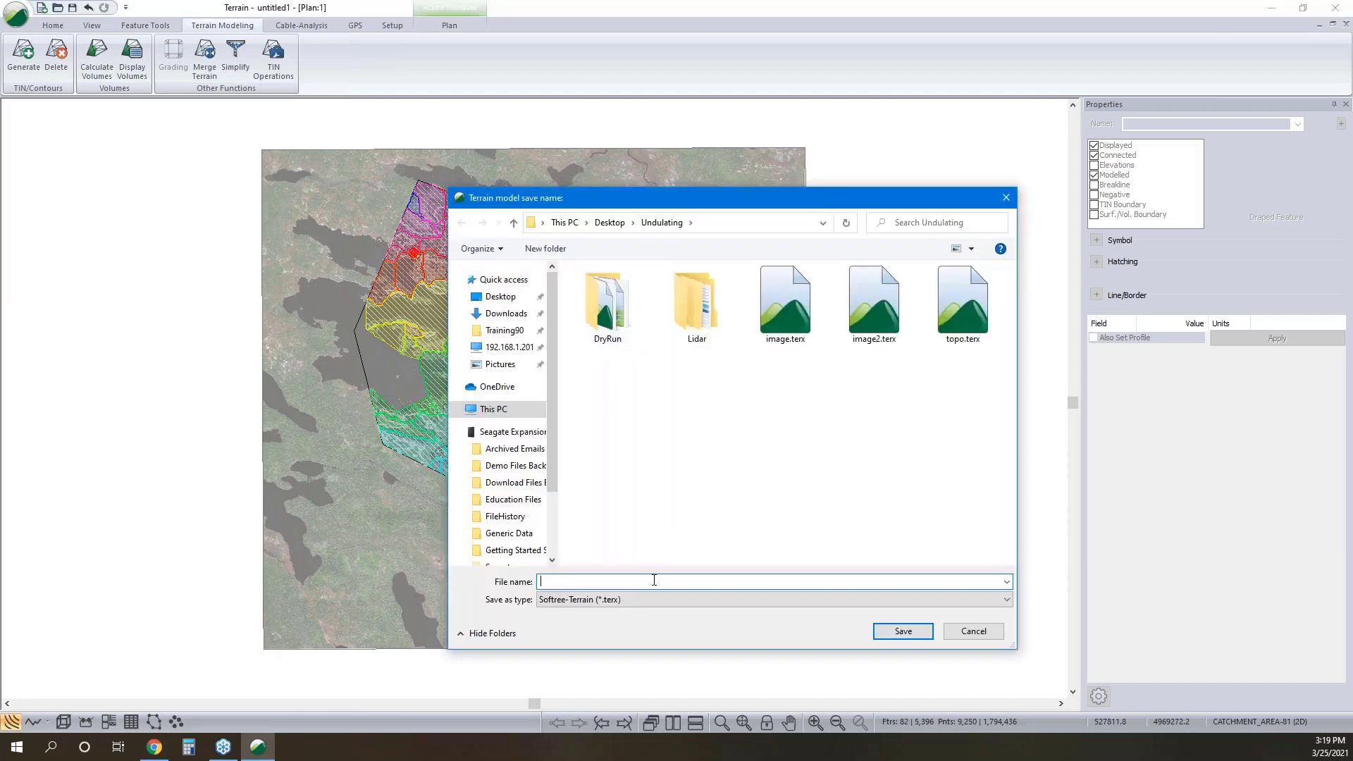
pyautogui.write('topo2')
pyautogui.click(903, 631)
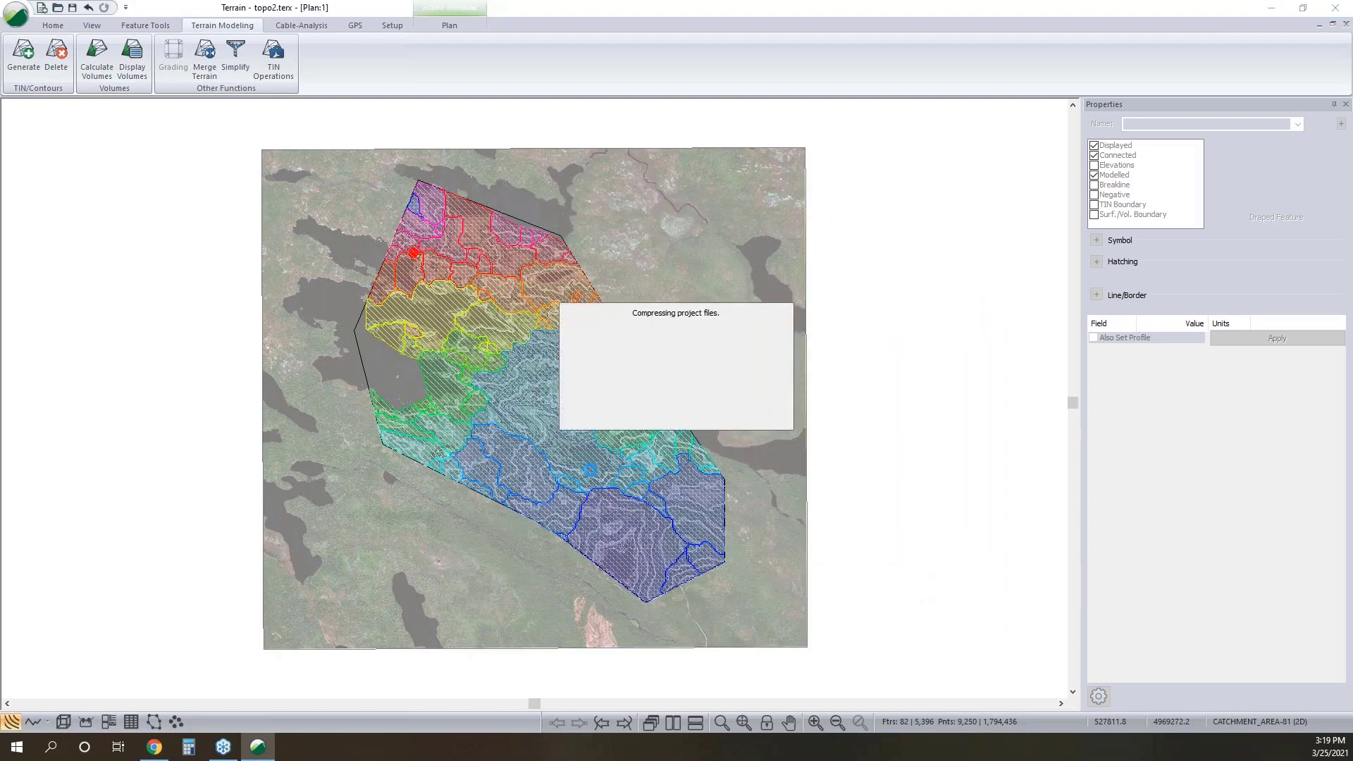
# Launch the Location module and start a new design
pyautogui.click(17, 749)
pyautogui.click(255, 583)
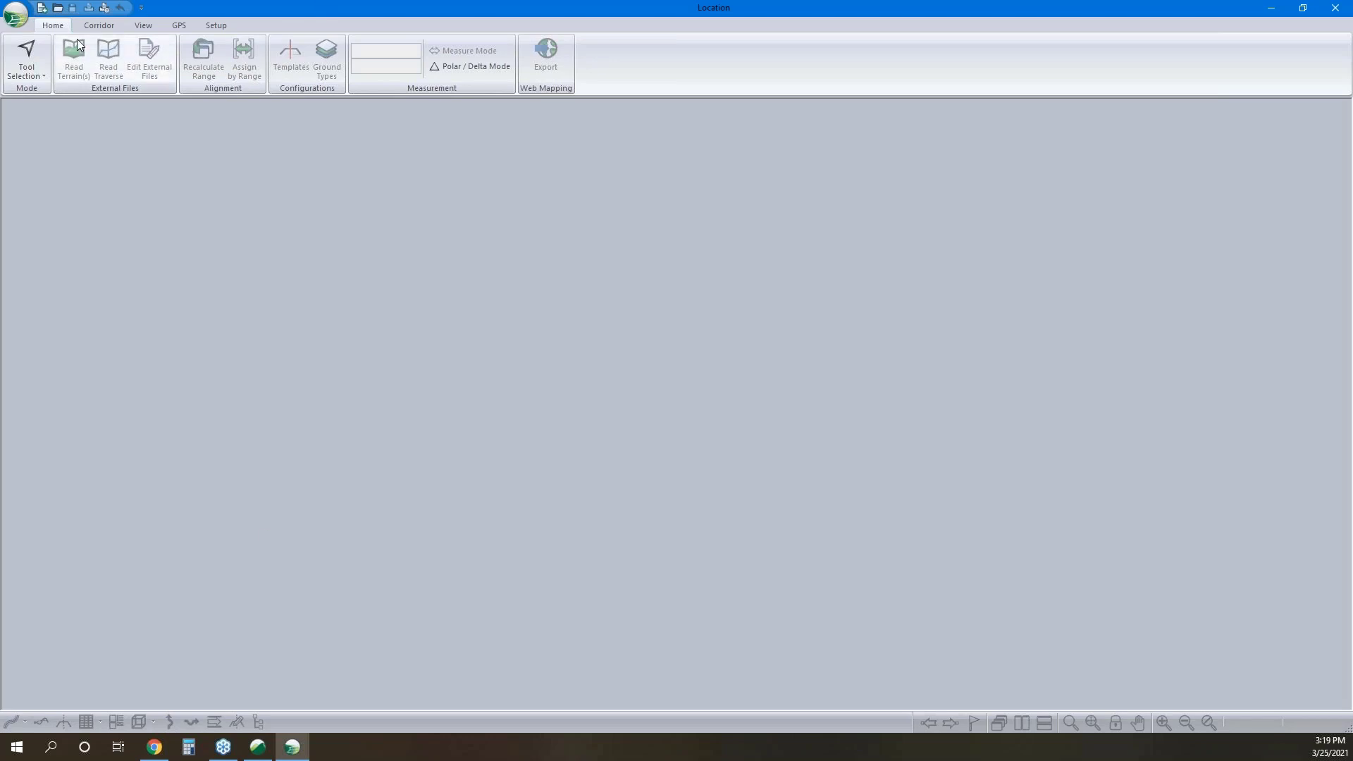
pyautogui.click(15, 13)
pyautogui.click(47, 57)
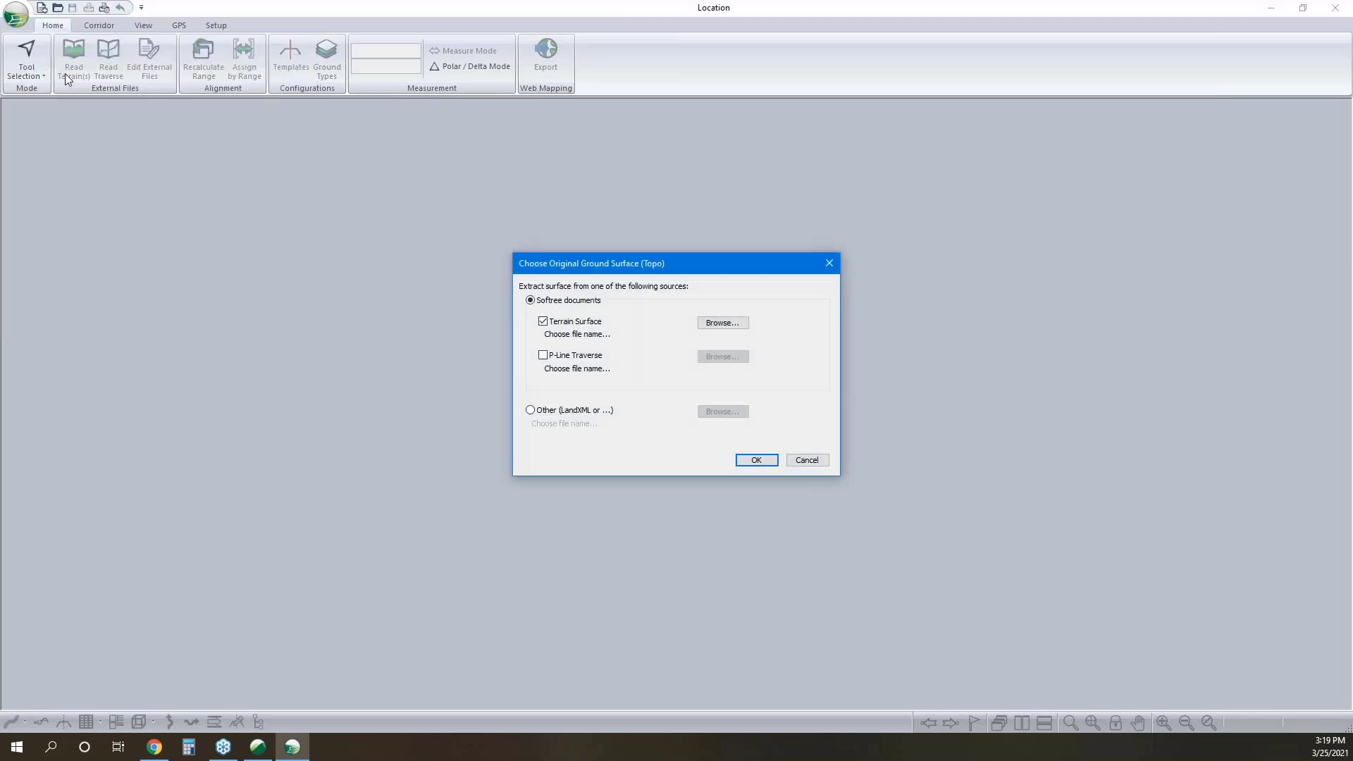
# Use topo2.terx as the original ground surface and create the design with a center-of-terrain alignment and the default standard template
pyautogui.click(736, 323)
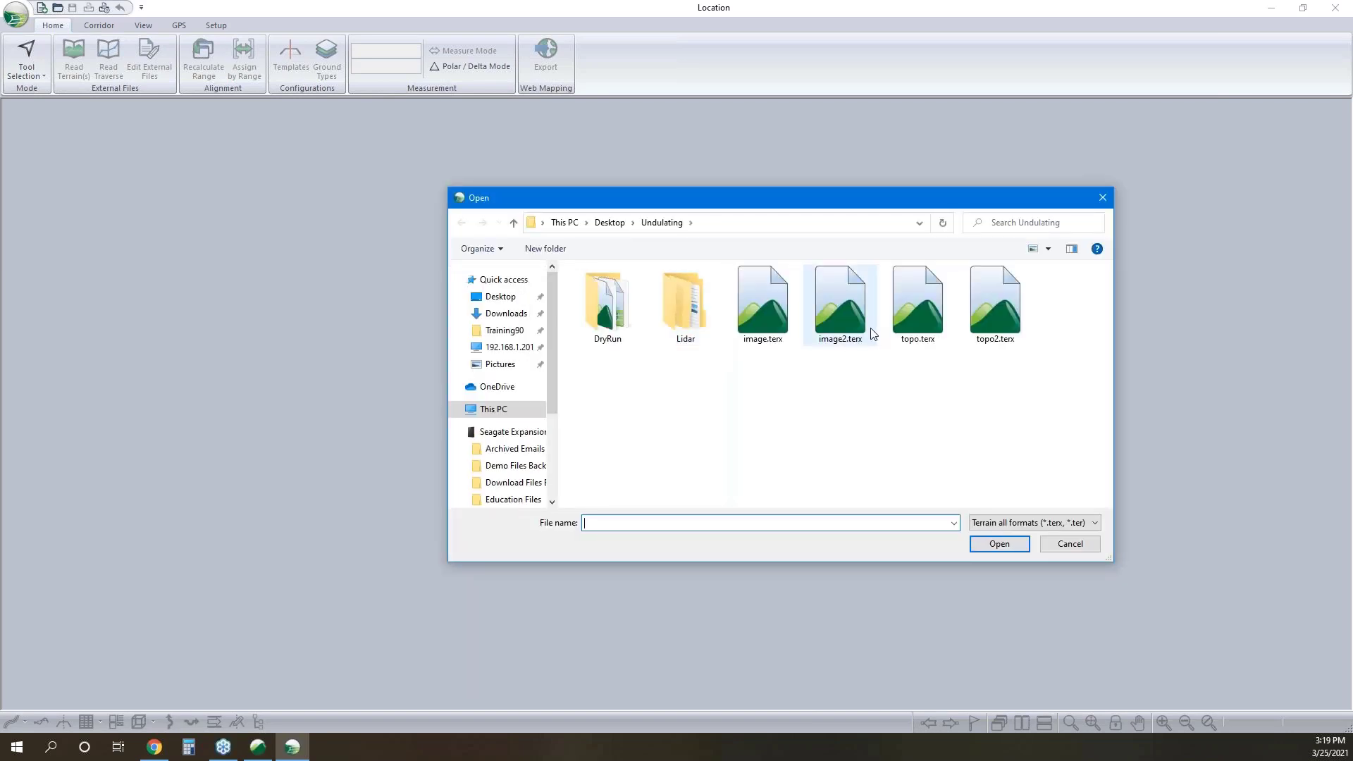
pyautogui.click(994, 307)
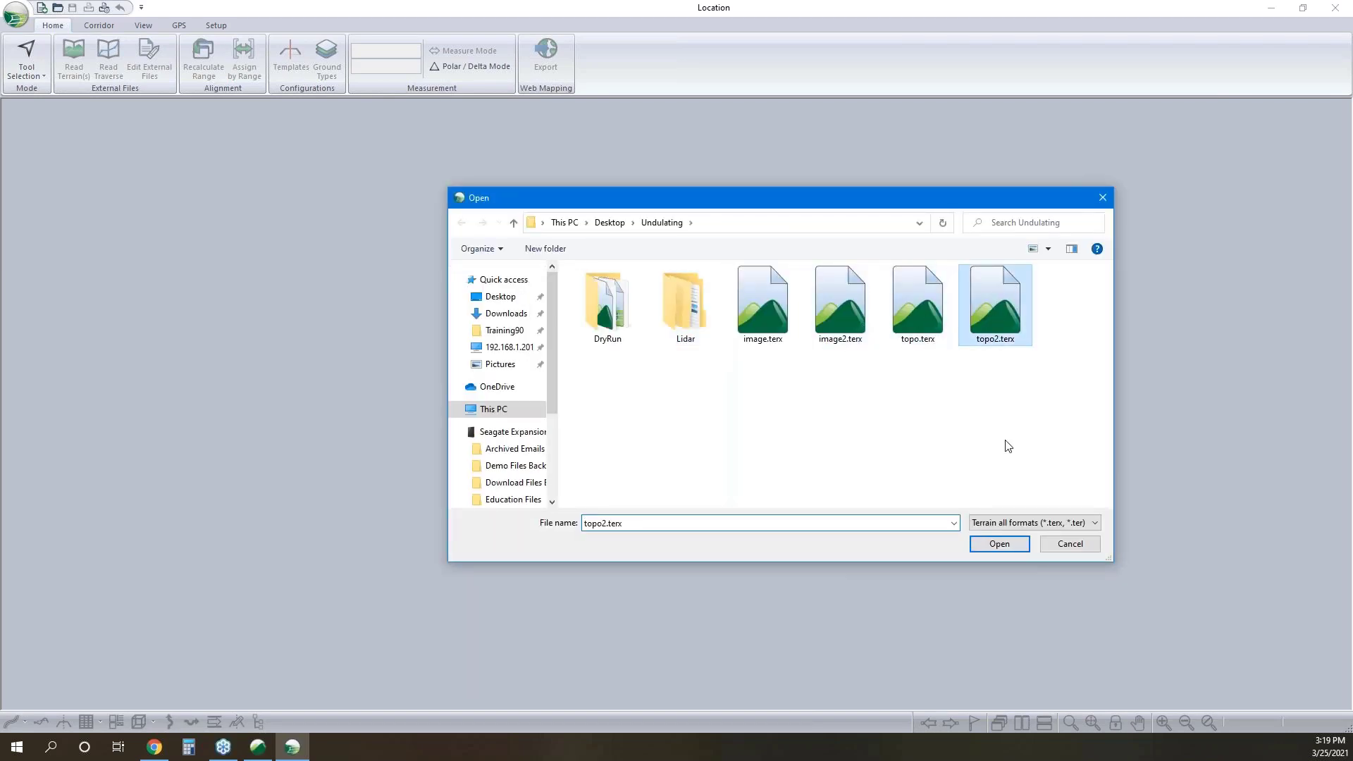
pyautogui.click(998, 548)
pyautogui.click(768, 460)
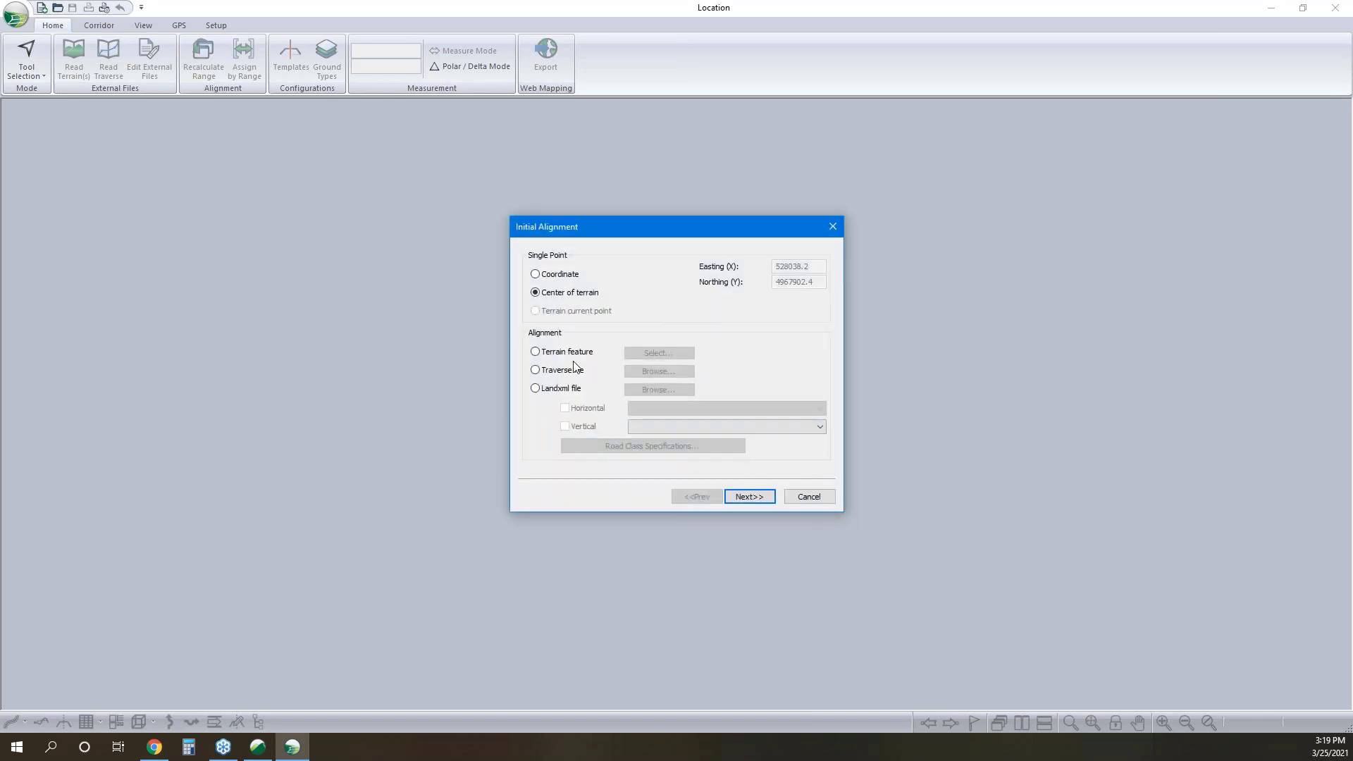
pyautogui.click(758, 497)
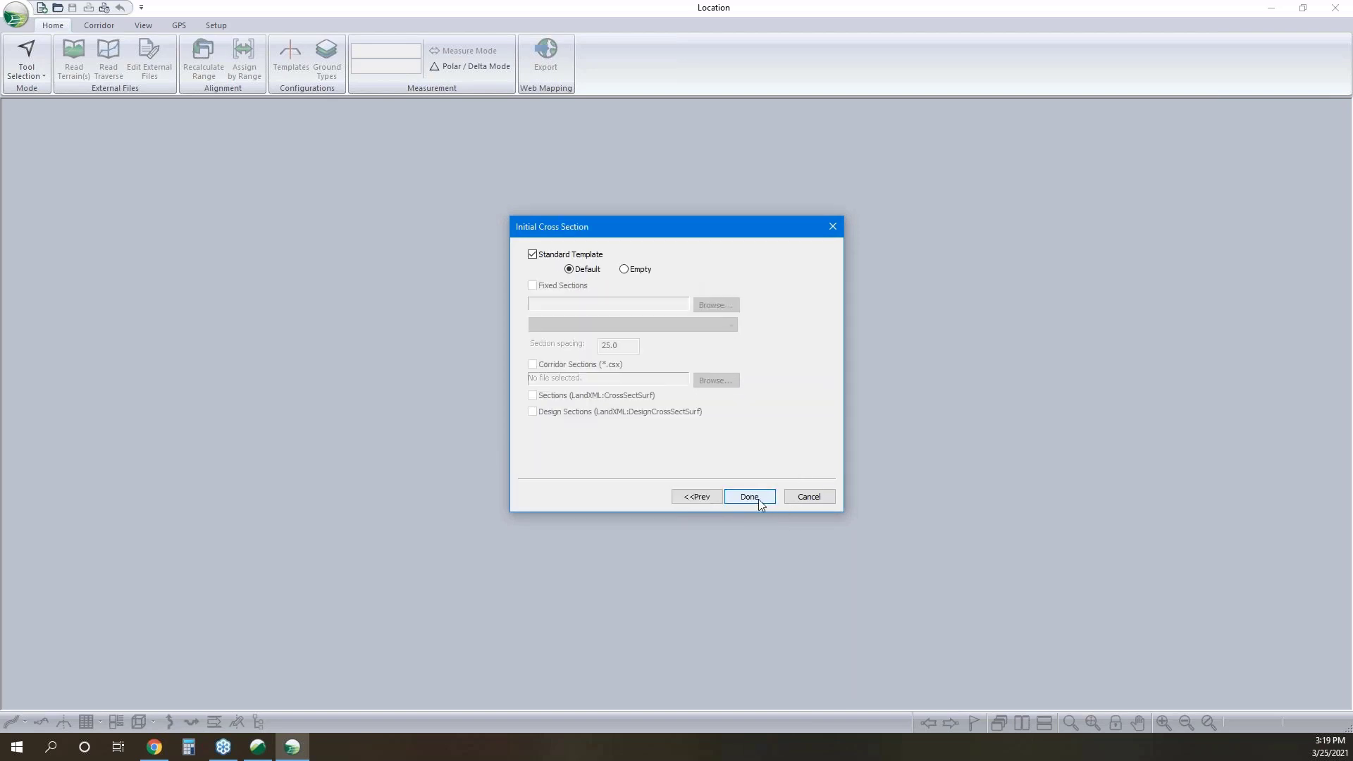
pyautogui.click(759, 498)
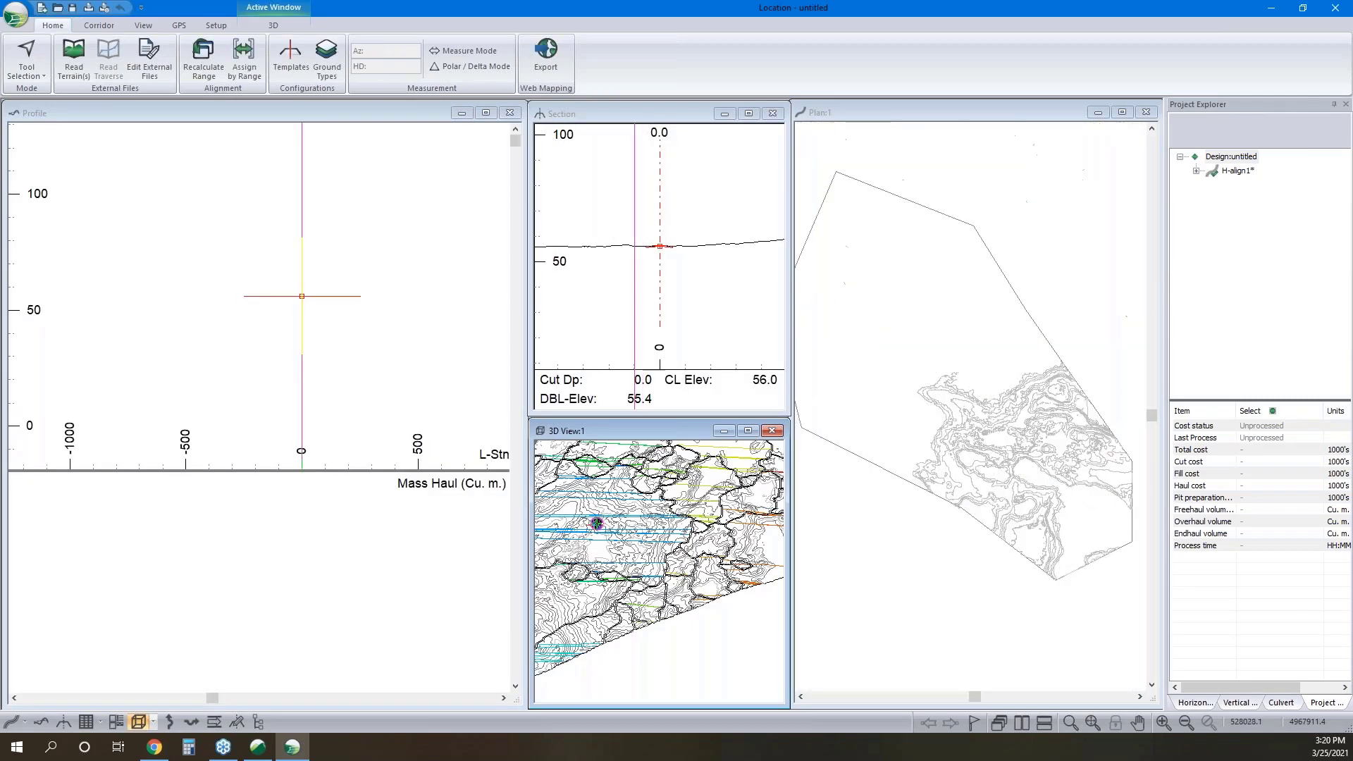
# Add image2.terx from the Undulating folder as a background display file in the plan window
pyautogui.rightClick(1073, 258)
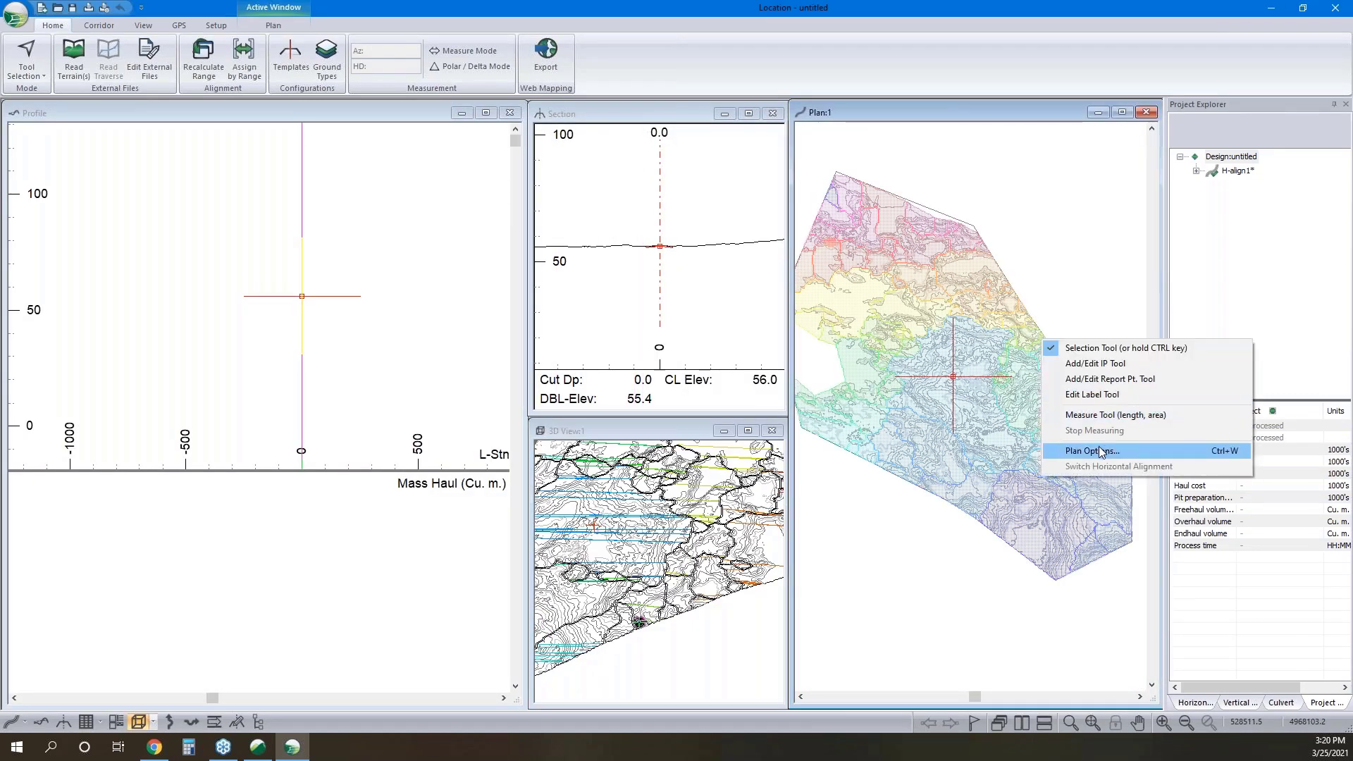
pyautogui.click(1191, 525)
pyautogui.click(784, 408)
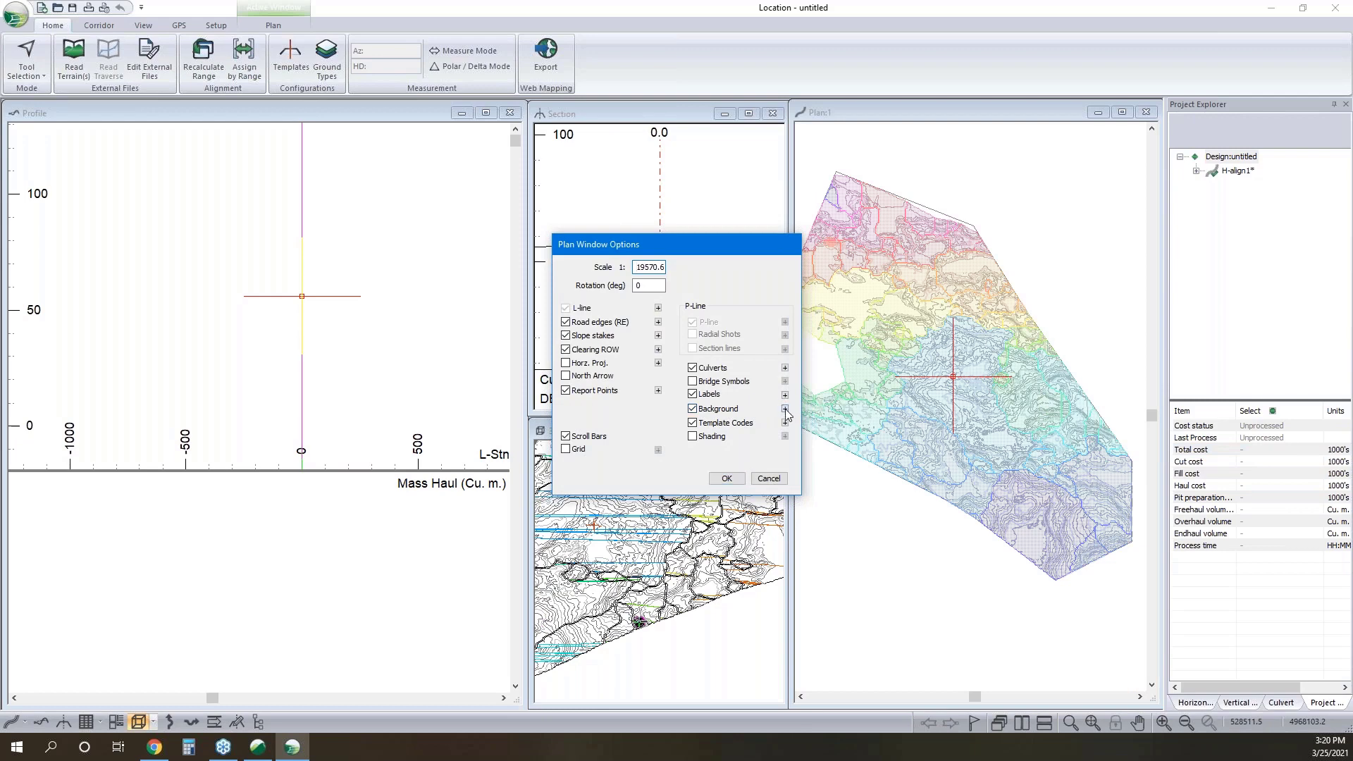
pyautogui.click(812, 308)
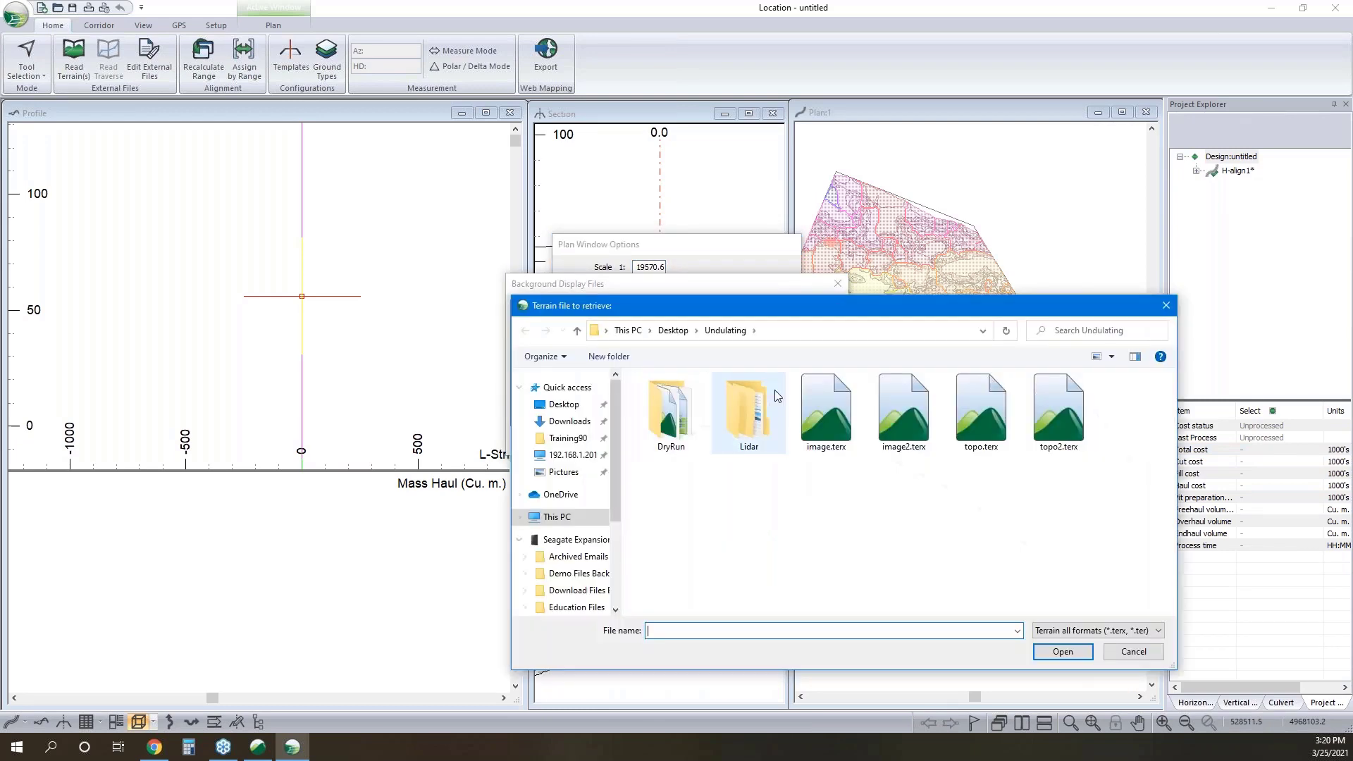
pyautogui.click(895, 422)
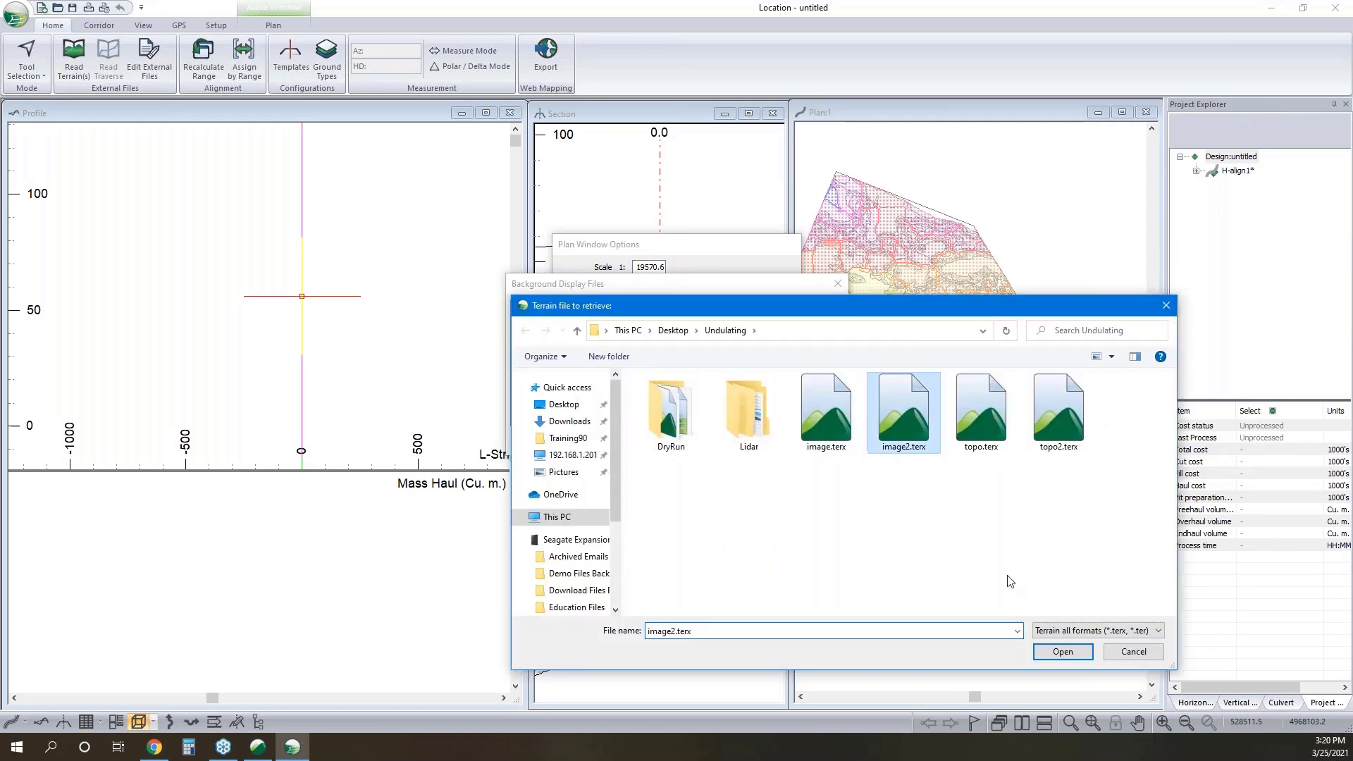
pyautogui.click(1062, 651)
pyautogui.click(811, 399)
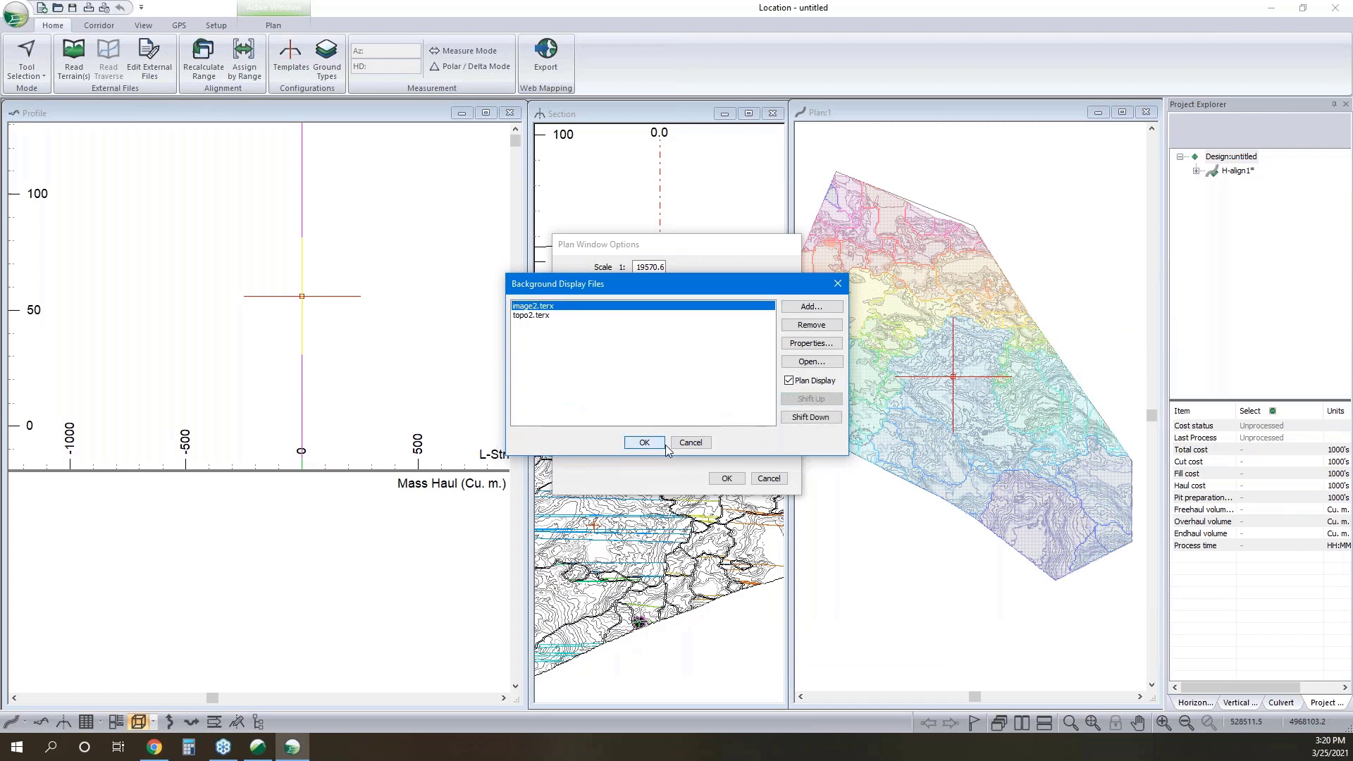
pyautogui.click(644, 442)
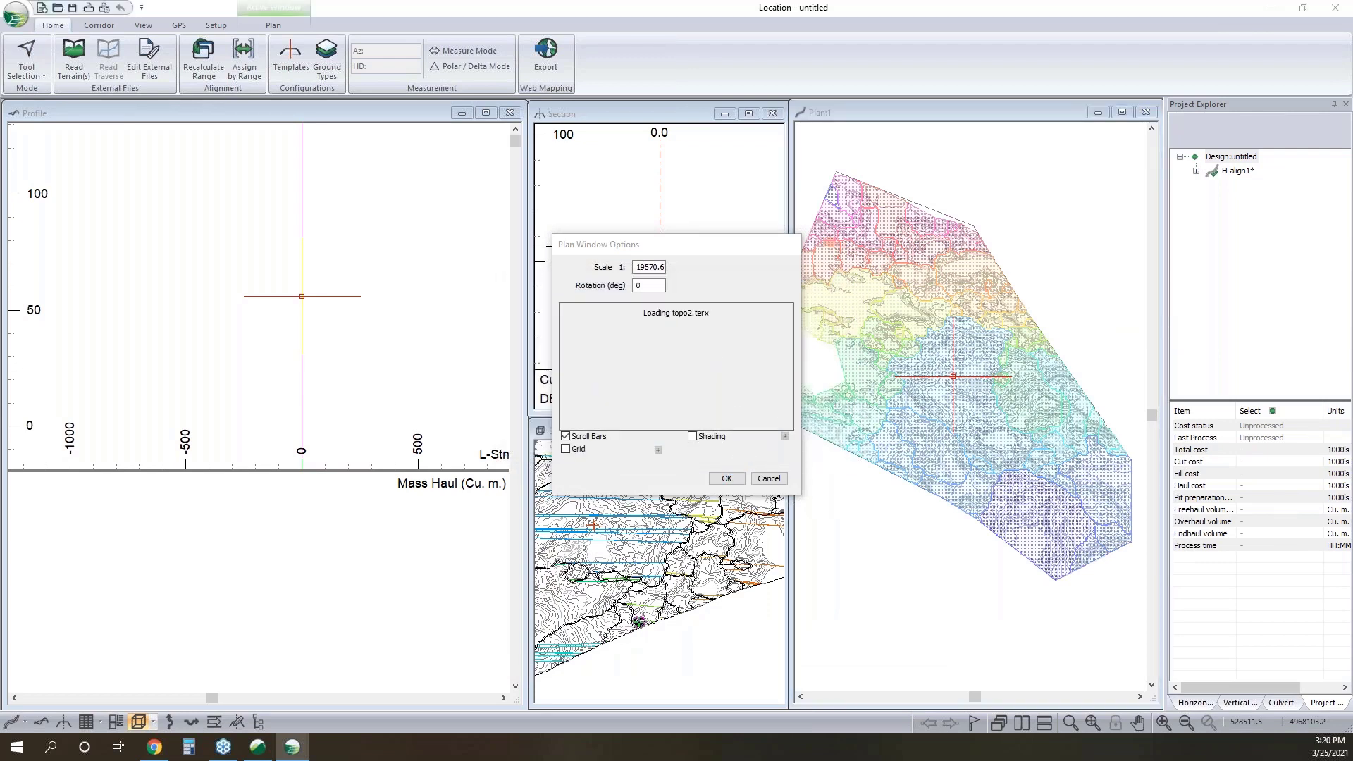
pyautogui.click(726, 478)
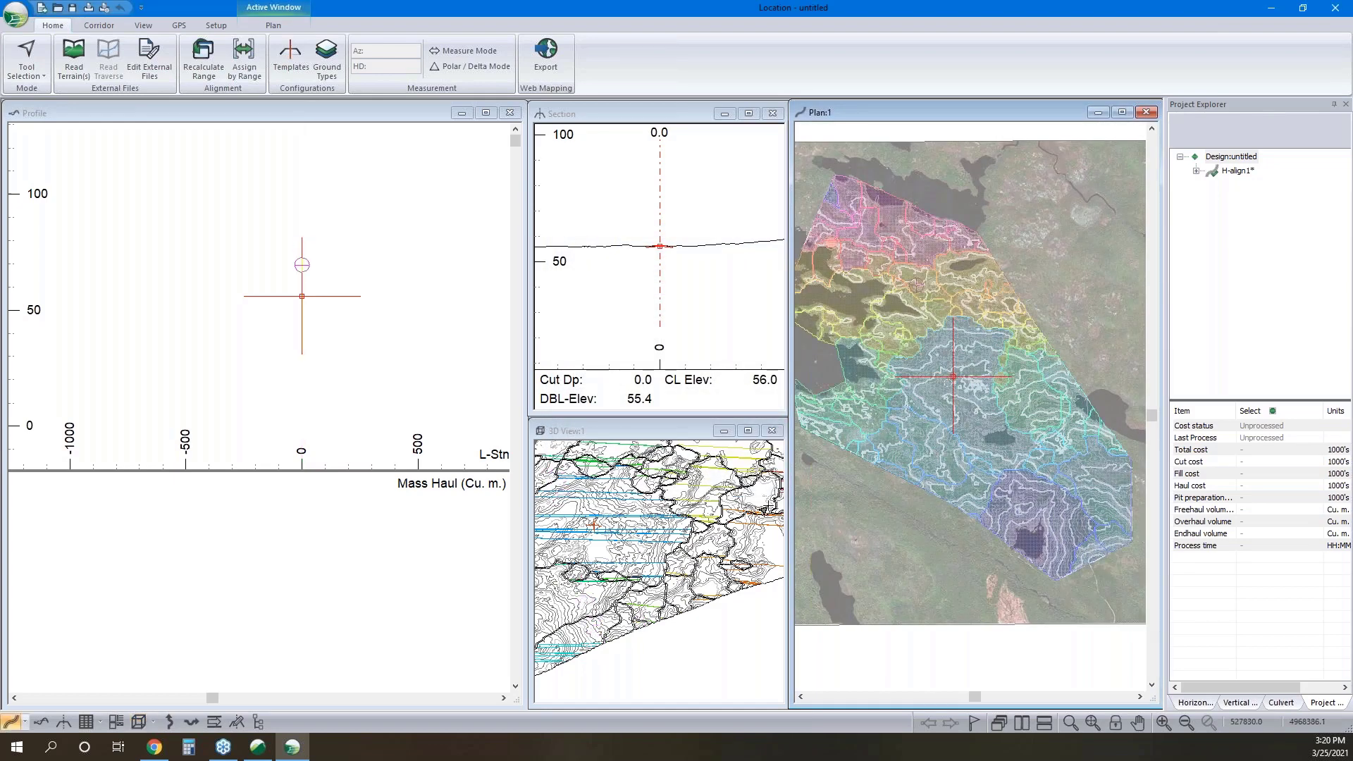
# For topo2.terx in the 3D view options, turn on displayed and shaded triangles and turn off feature display
pyautogui.rightClick(722, 492)
pyautogui.click(768, 499)
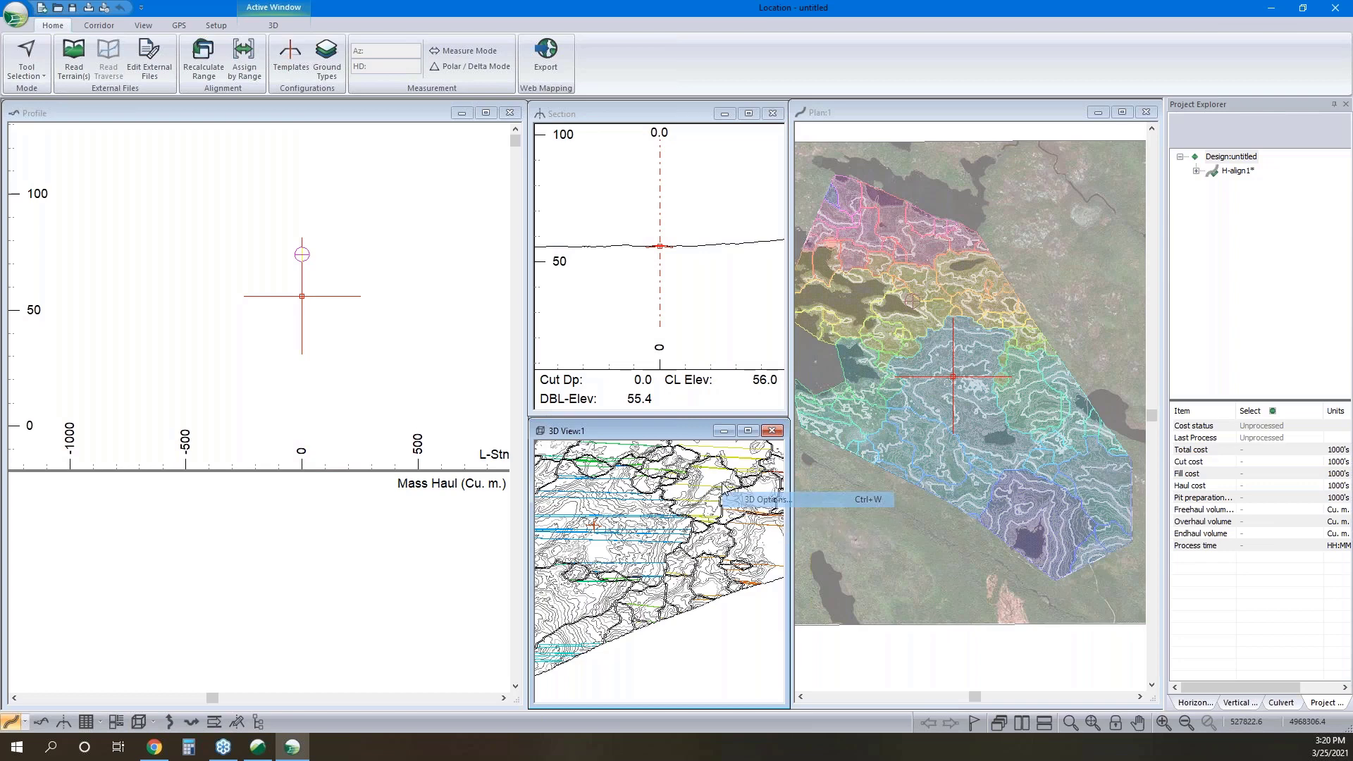
pyautogui.click(518, 278)
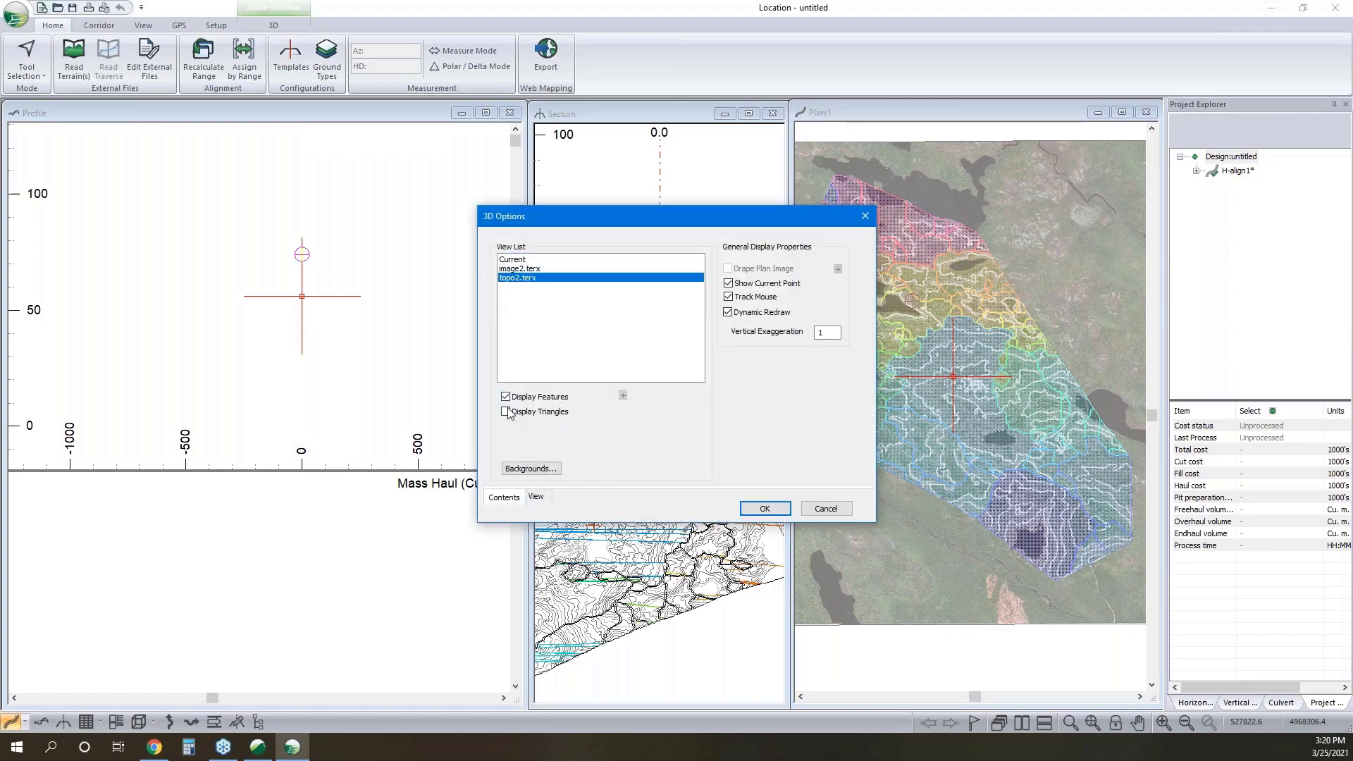
pyautogui.click(506, 412)
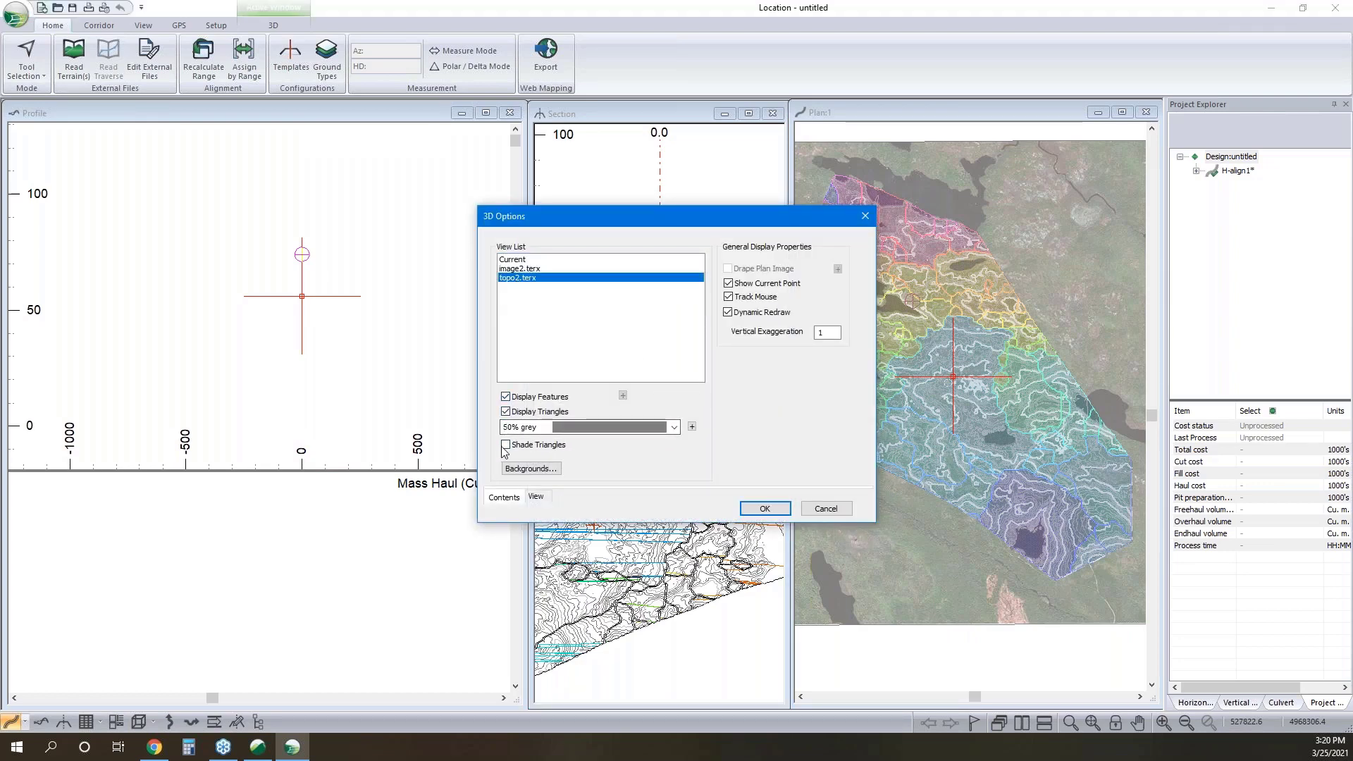
pyautogui.click(505, 445)
pyautogui.click(505, 397)
# Set the topo2.terx triangle colour's alpha channel to 180, adjust the vertical exaggeration and apply the 3D options
pyautogui.click(692, 428)
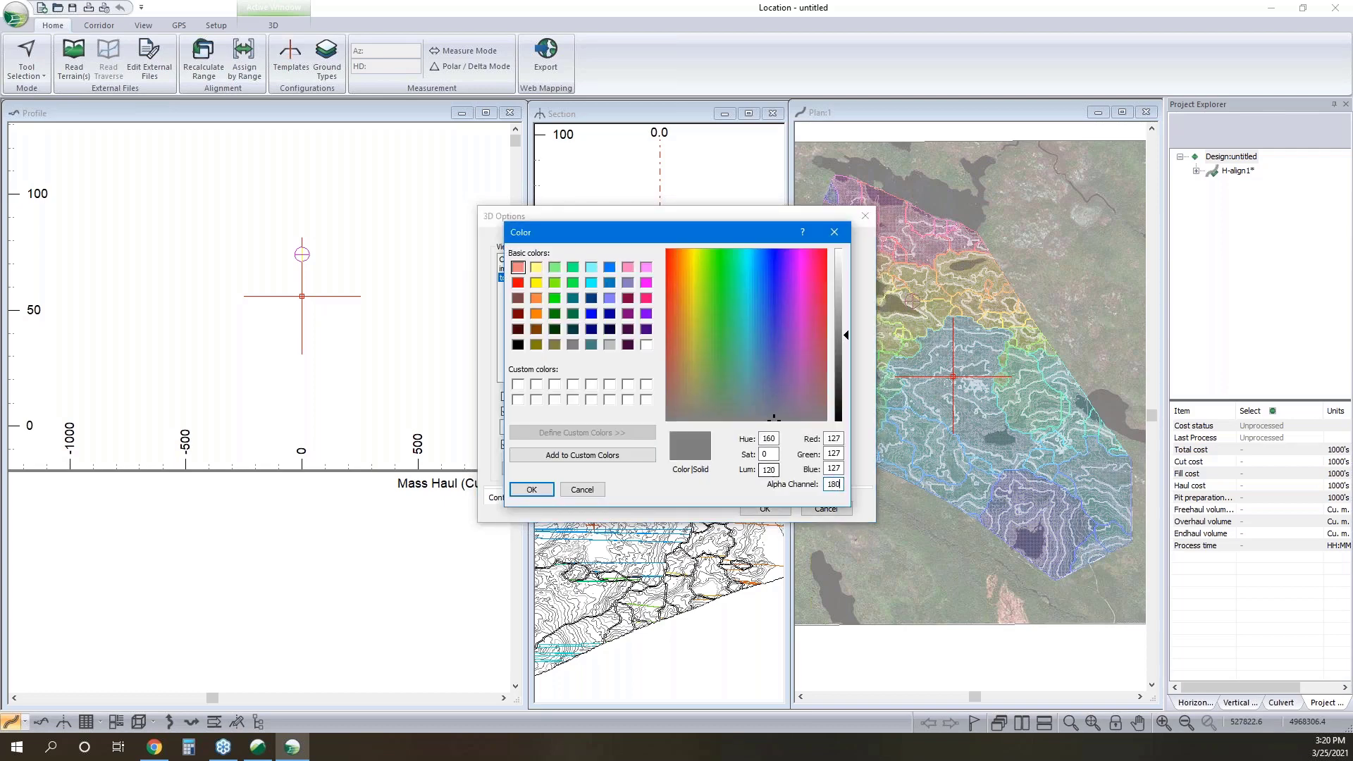
pyautogui.click(531, 489)
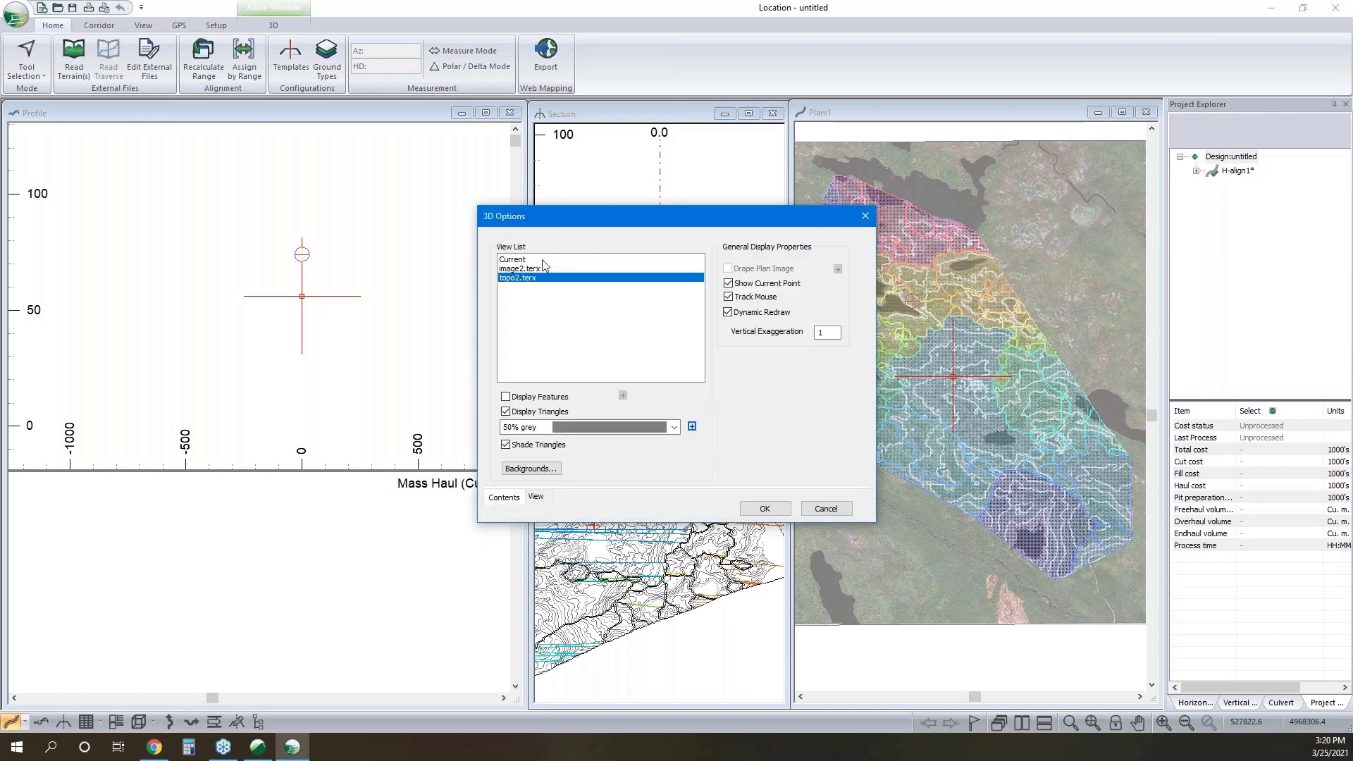
pyautogui.click(542, 260)
pyautogui.click(537, 277)
pyautogui.doubleClick(822, 332)
pyautogui.click(765, 508)
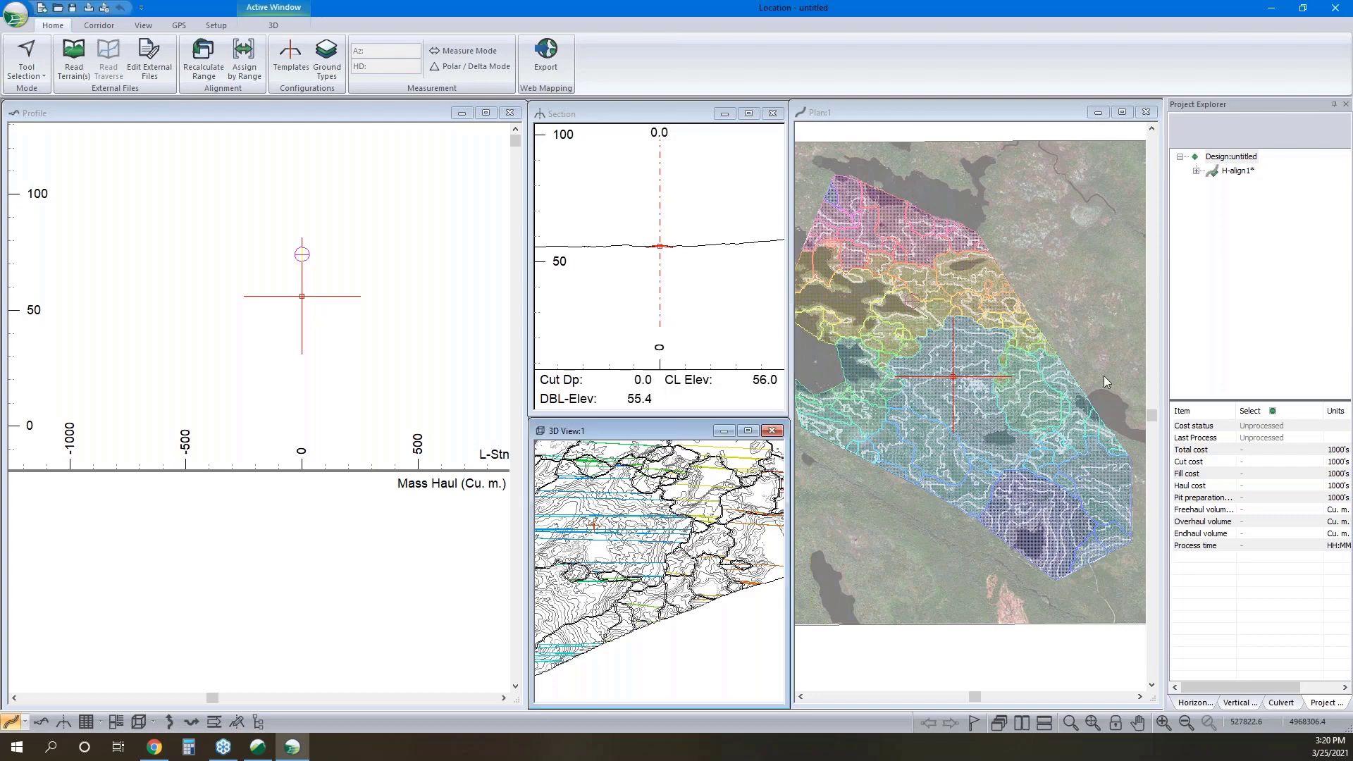
# Examine the Rural and Resource Low Volume cross-section templates in the template editor and close it without changes
pyautogui.click(289, 74)
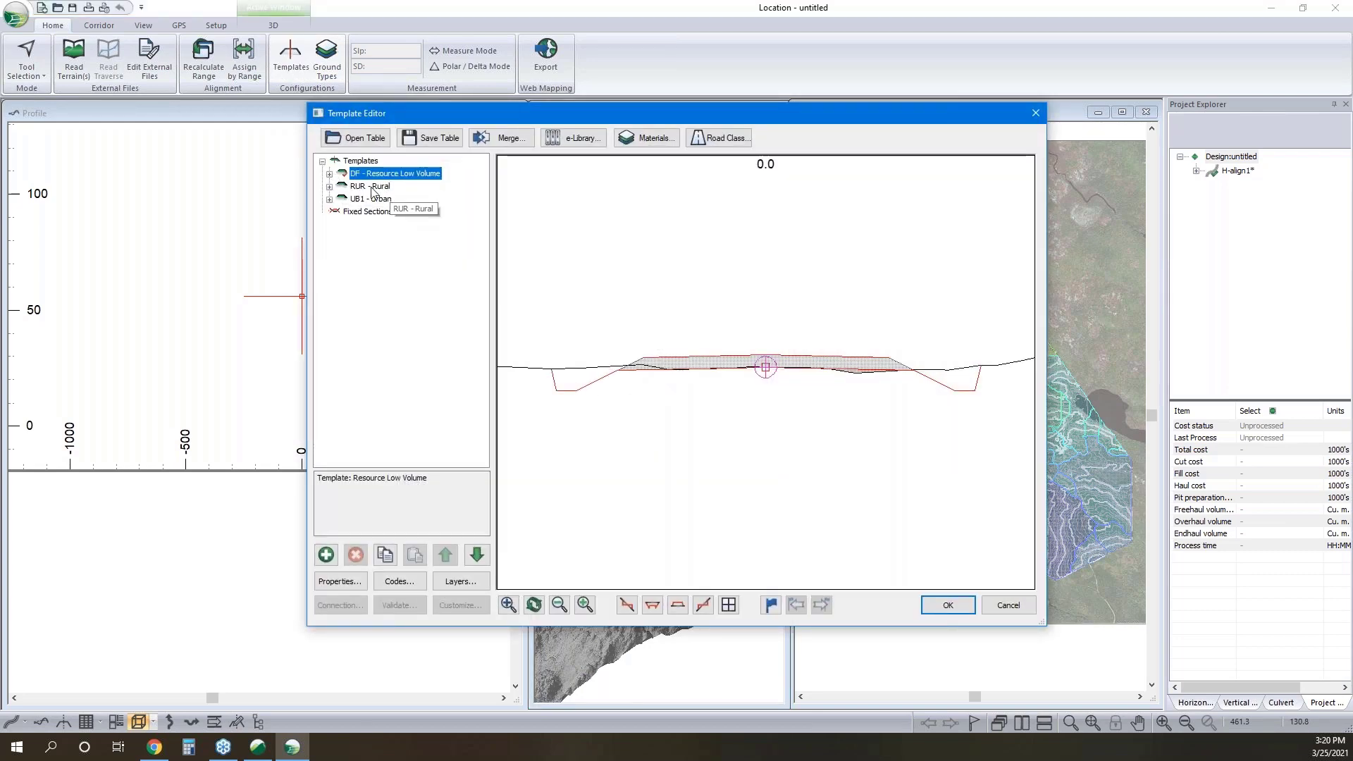
pyautogui.click(399, 187)
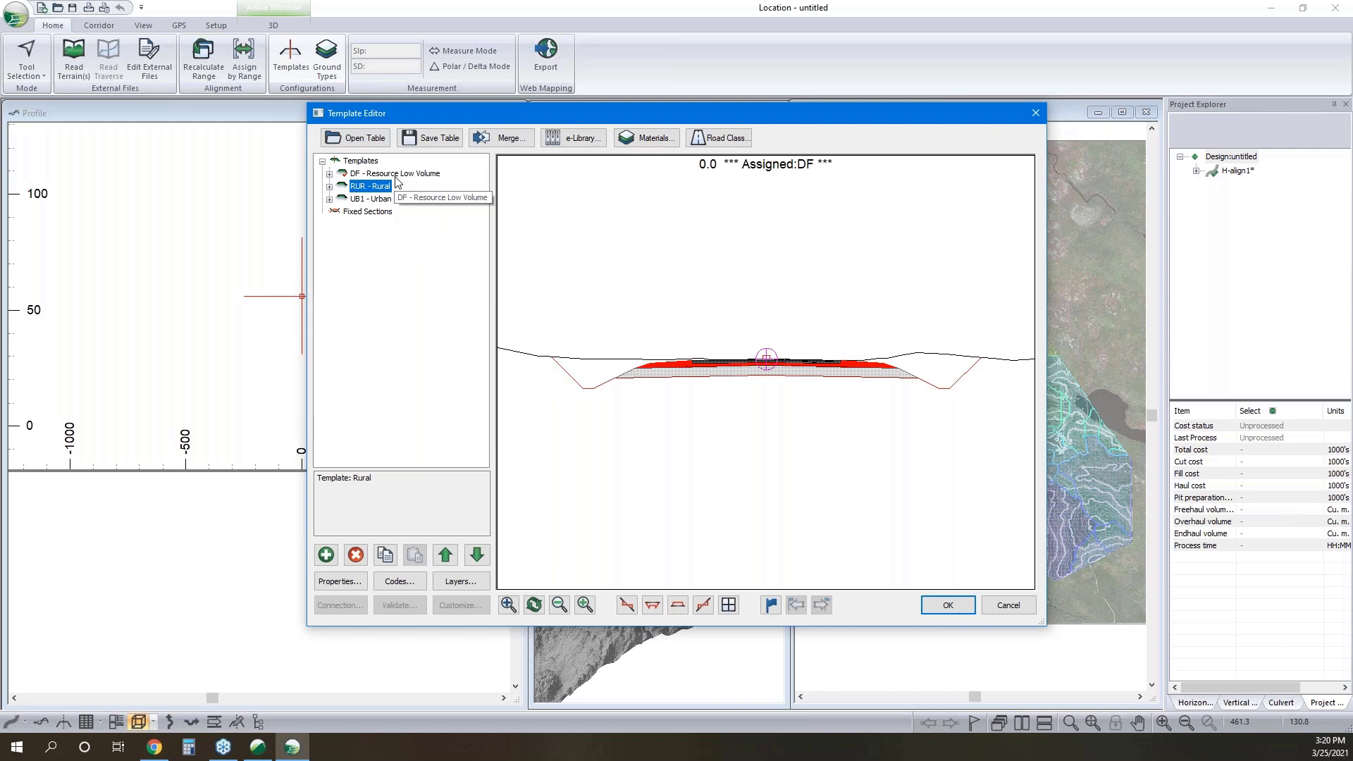
pyautogui.click(400, 176)
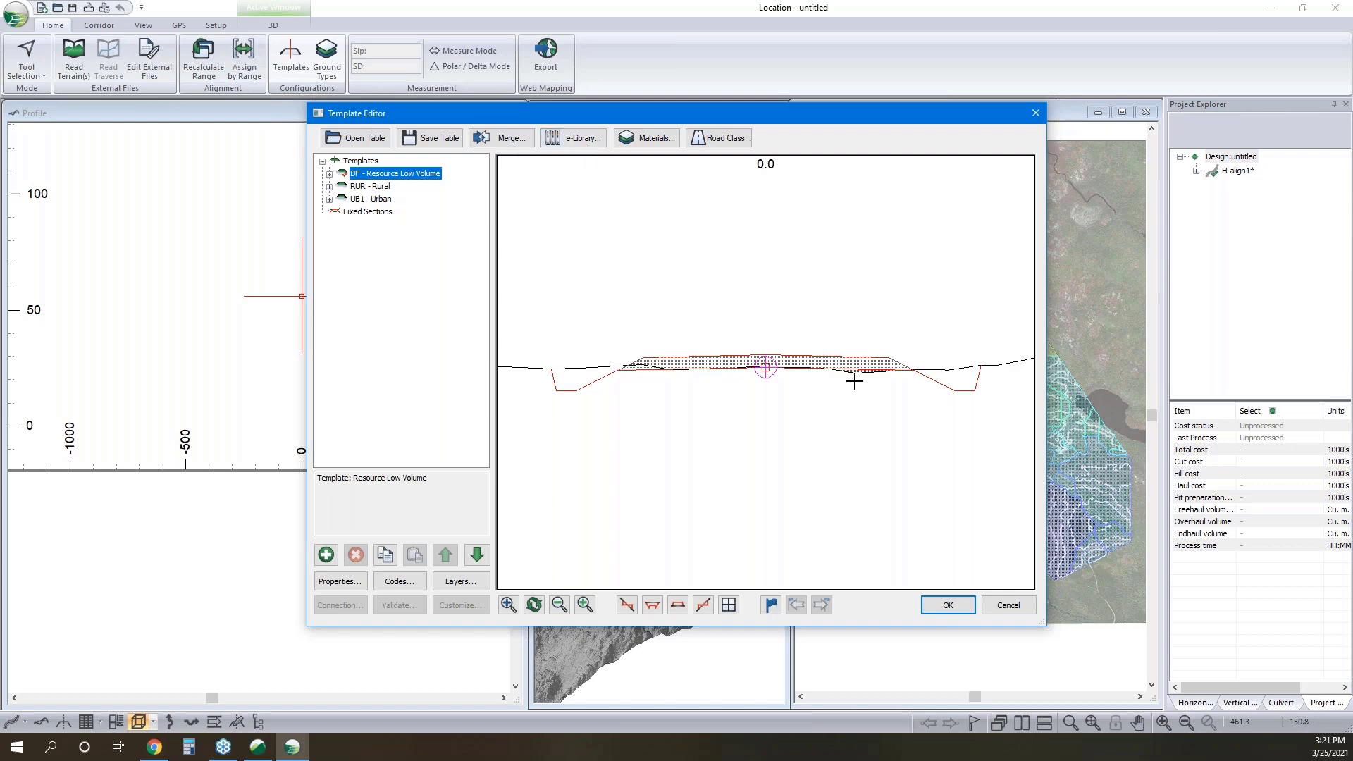
pyautogui.click(1017, 608)
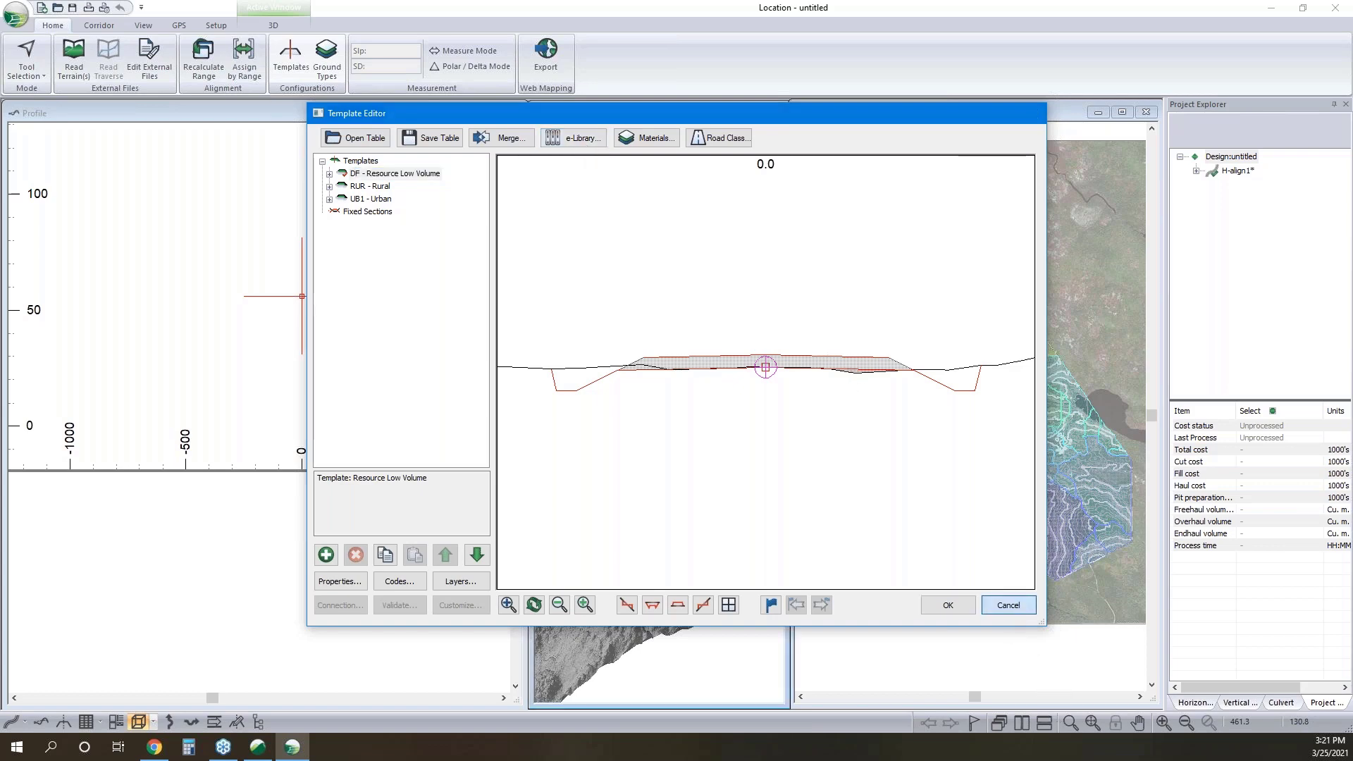
# With the Add/Edit IP tool, start the horizontal alignment at the lakeside road end and run it northwest for about 330 m
pyautogui.rightClick(998, 364)
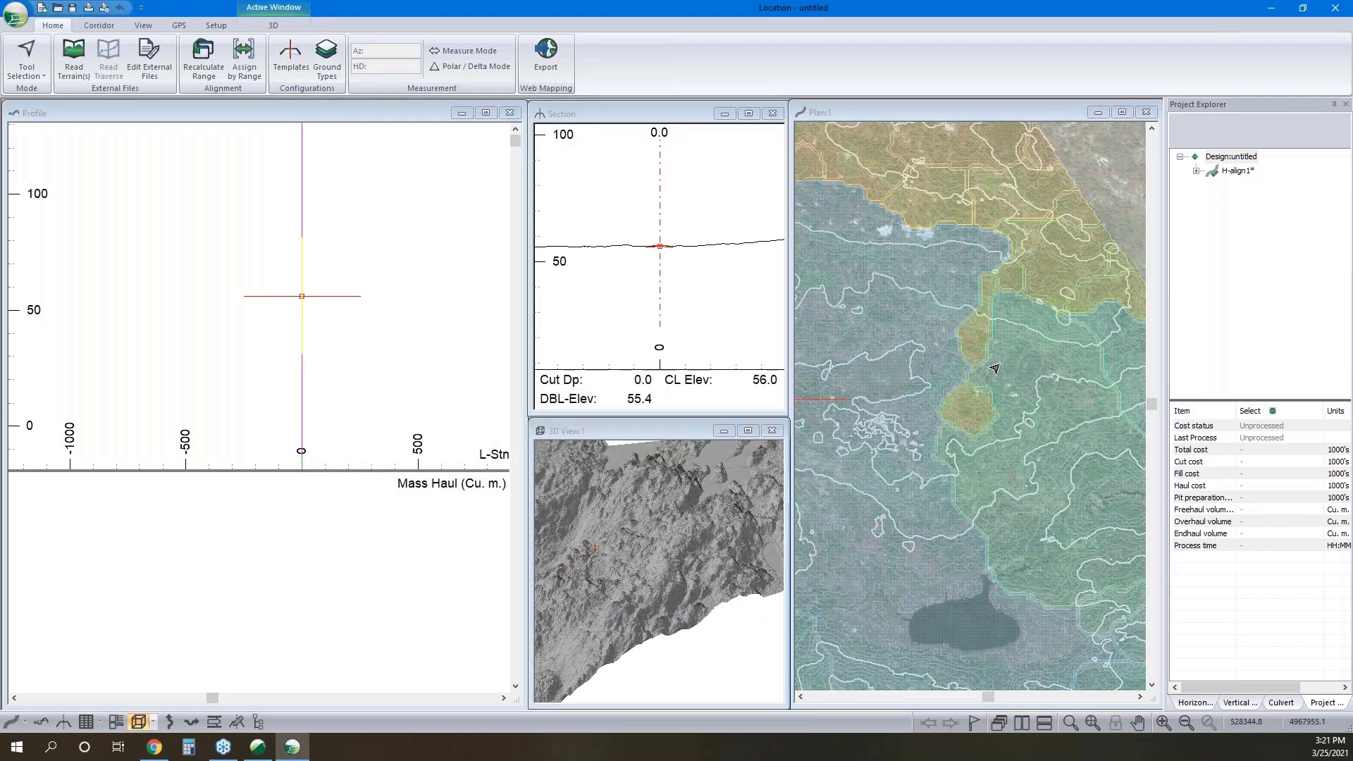
pyautogui.click(1021, 390)
pyautogui.scroll(-2, 899, 408)
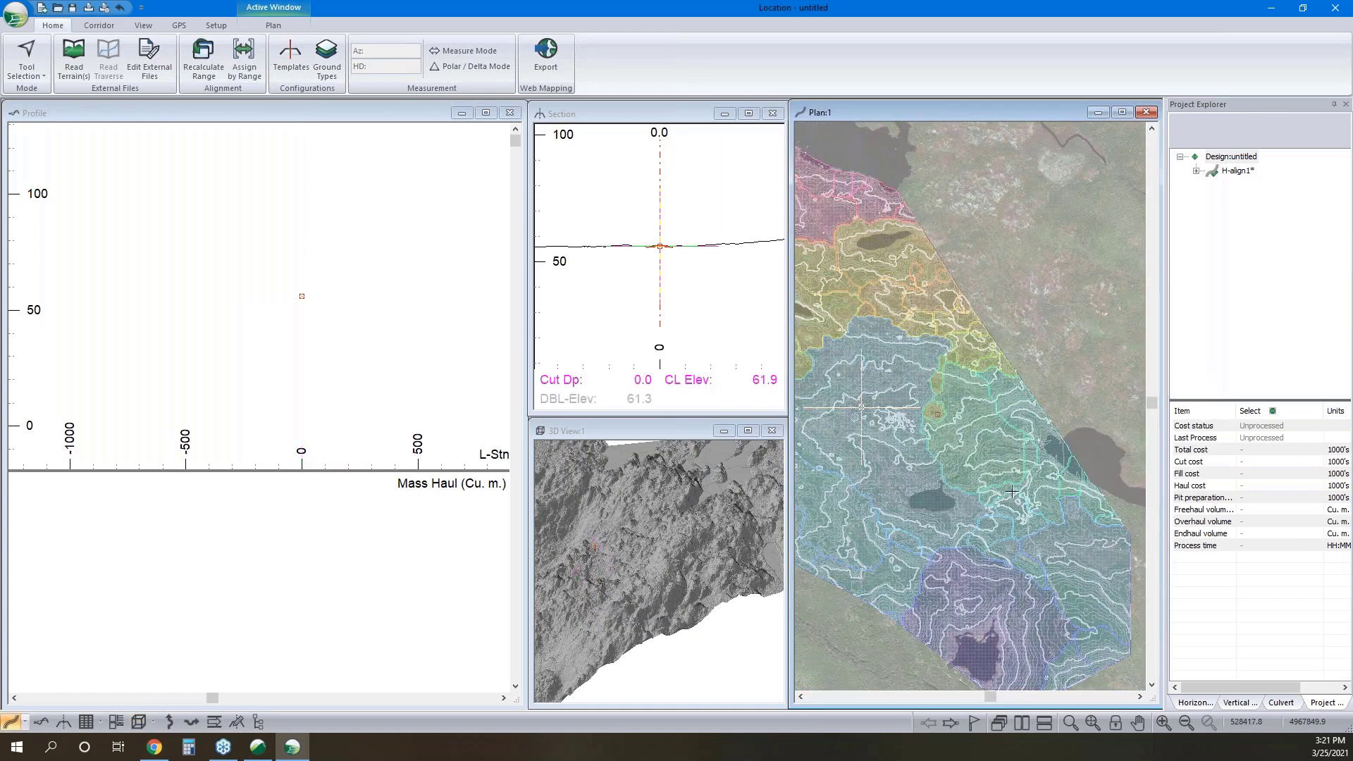
pyautogui.scroll(2, 1020, 542)
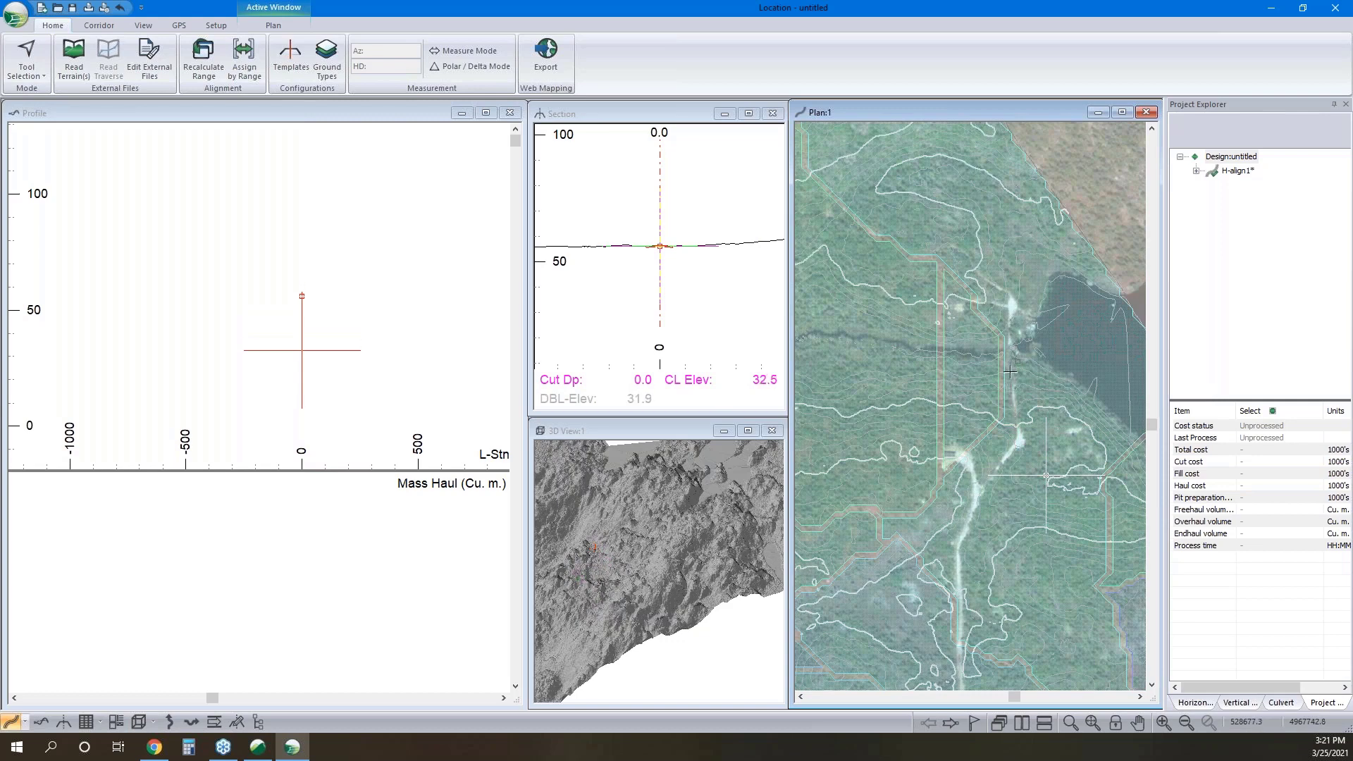
pyautogui.click(1012, 301)
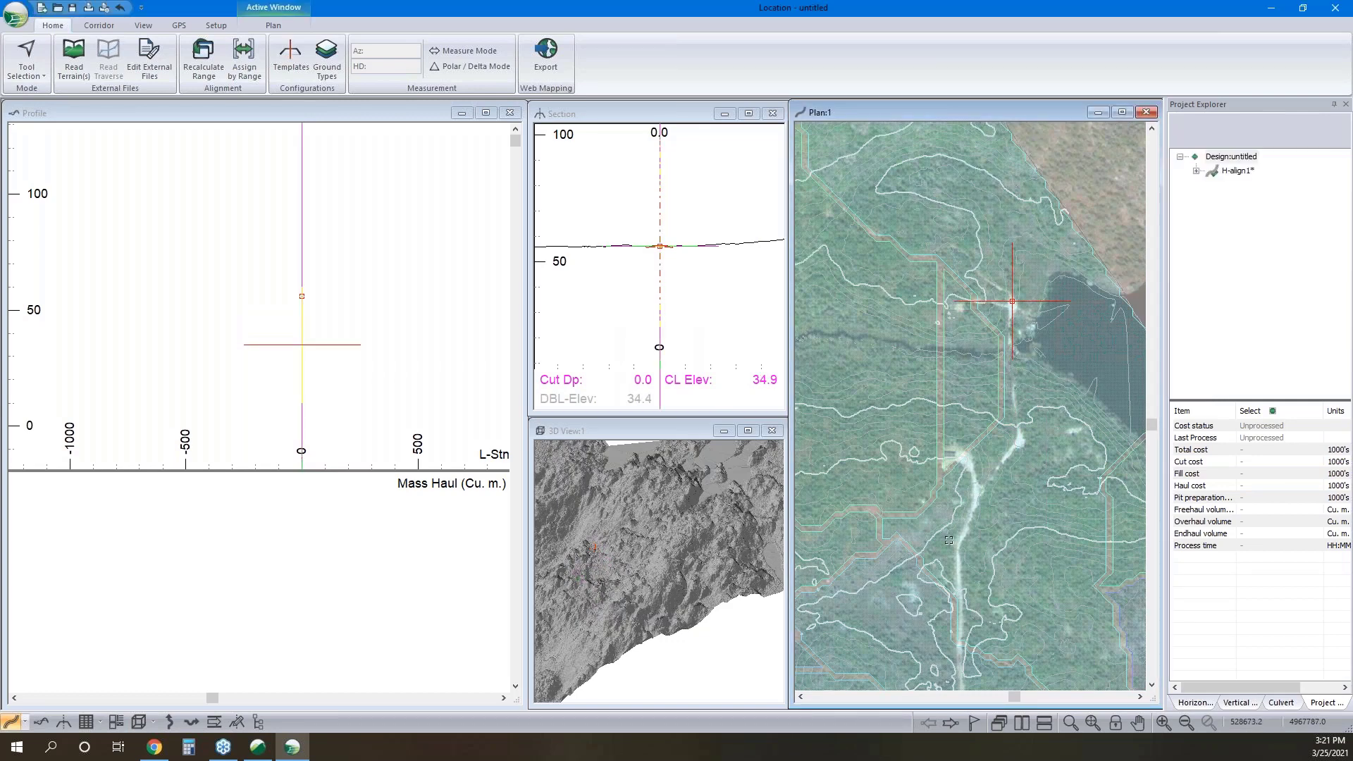
pyautogui.scroll(-1, 948, 539)
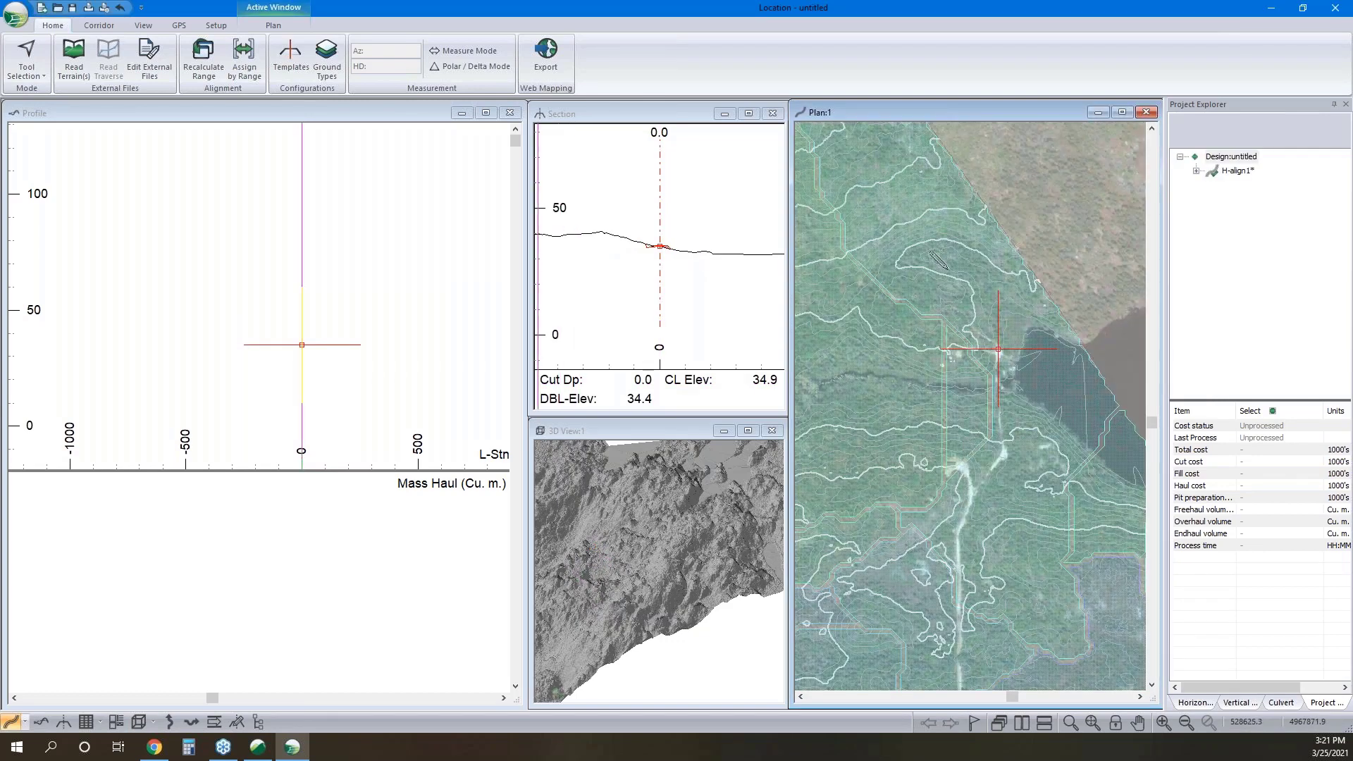
pyautogui.click(952, 266)
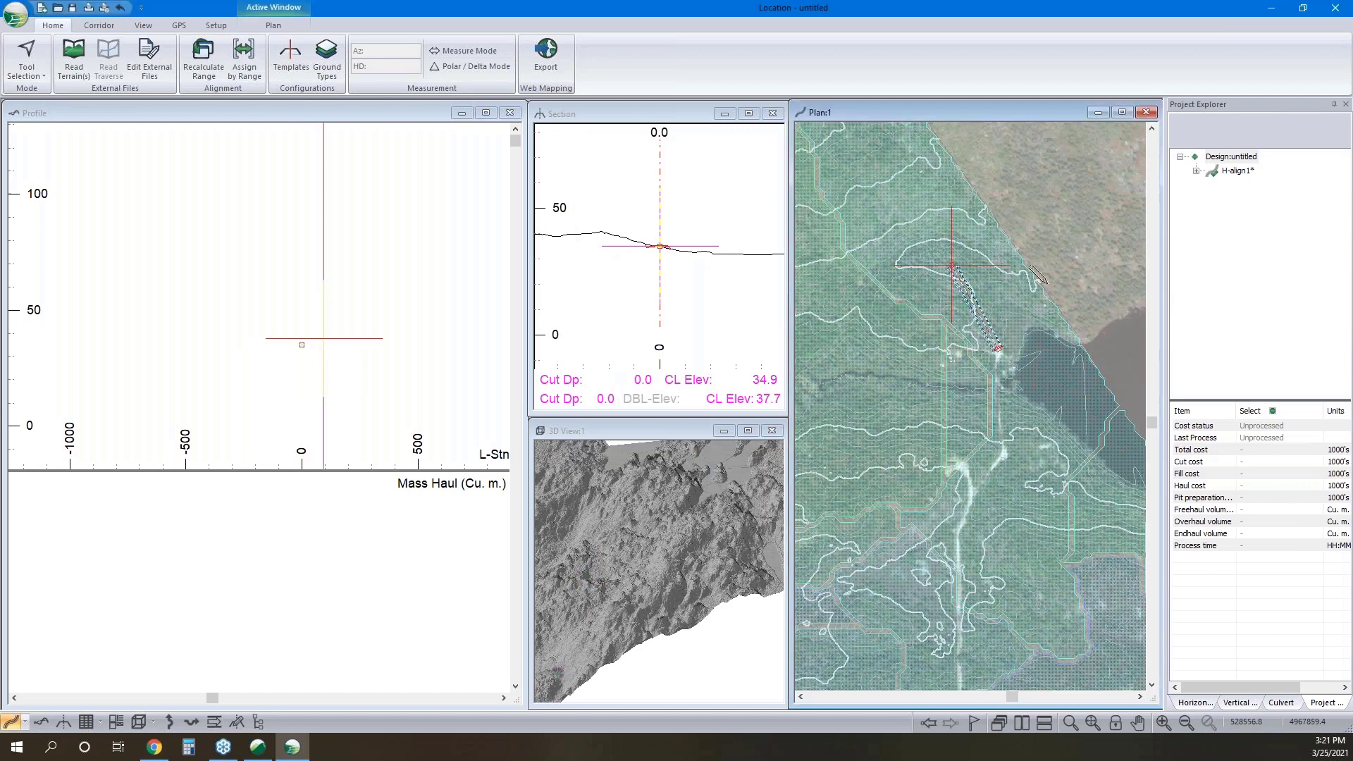
pyautogui.scroll(-3, 1030, 267)
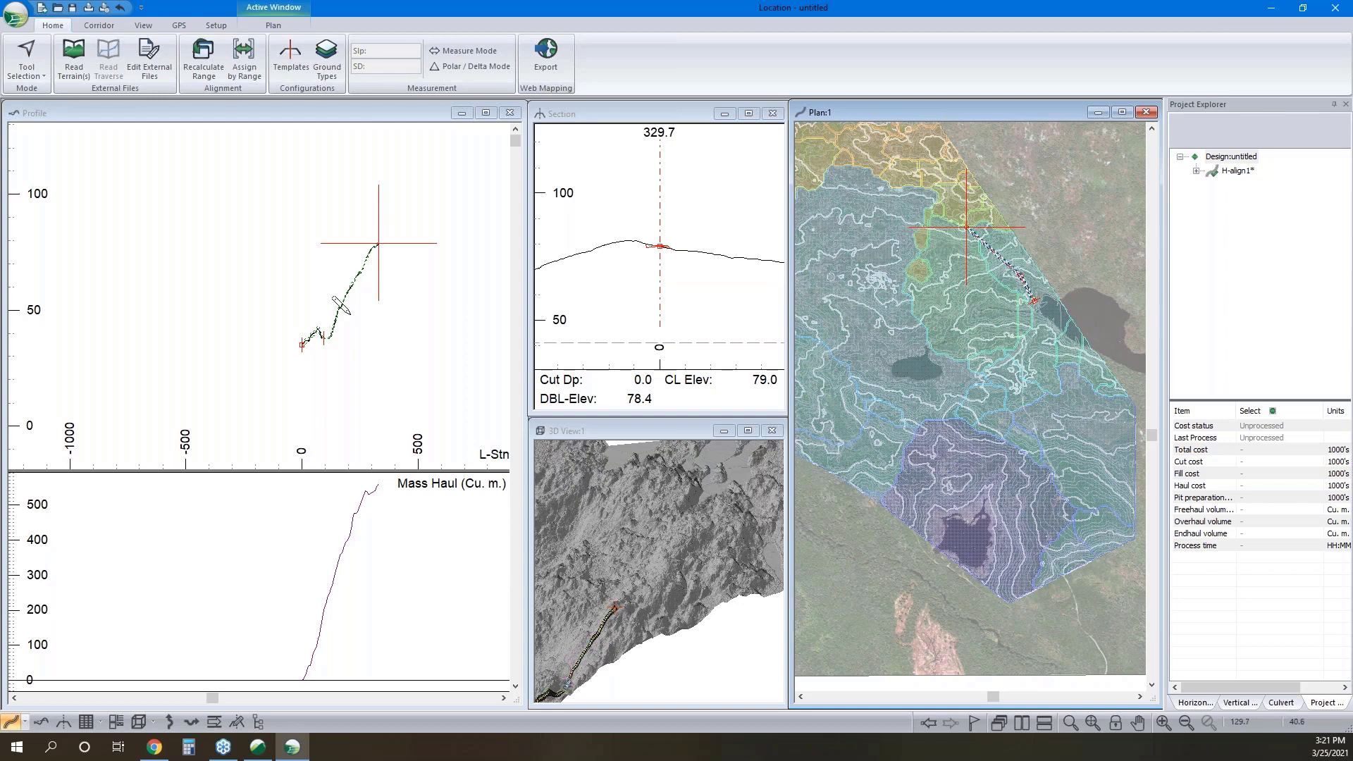
# Draw a vertical grade line of about 13.4% in the profile up to the end of the alignment
pyautogui.click(352, 313)
pyautogui.click(378, 244)
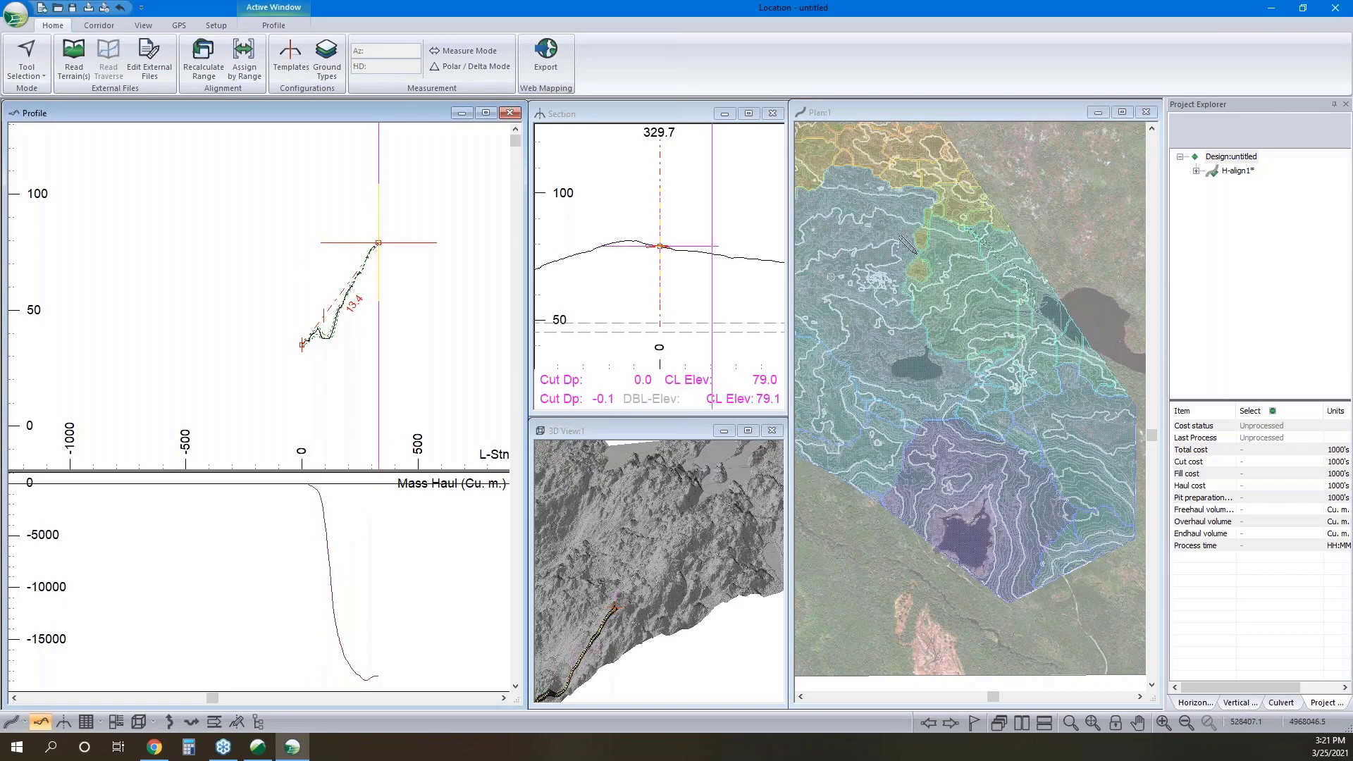
# Reroute and extend the horizontal alignment along the catchment boundary to about 1076 m, and move the vertical IP to about station 675
pyautogui.click(1010, 287)
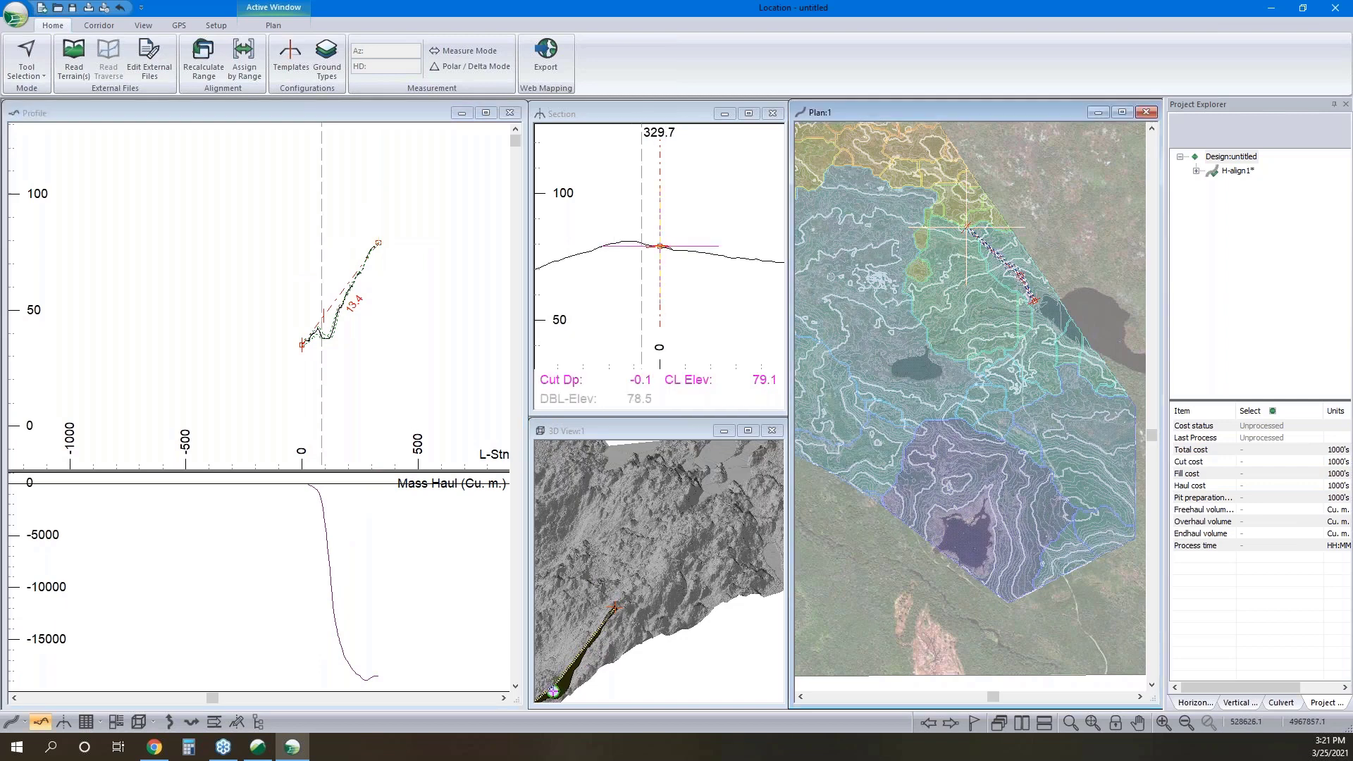
pyautogui.click(1012, 294)
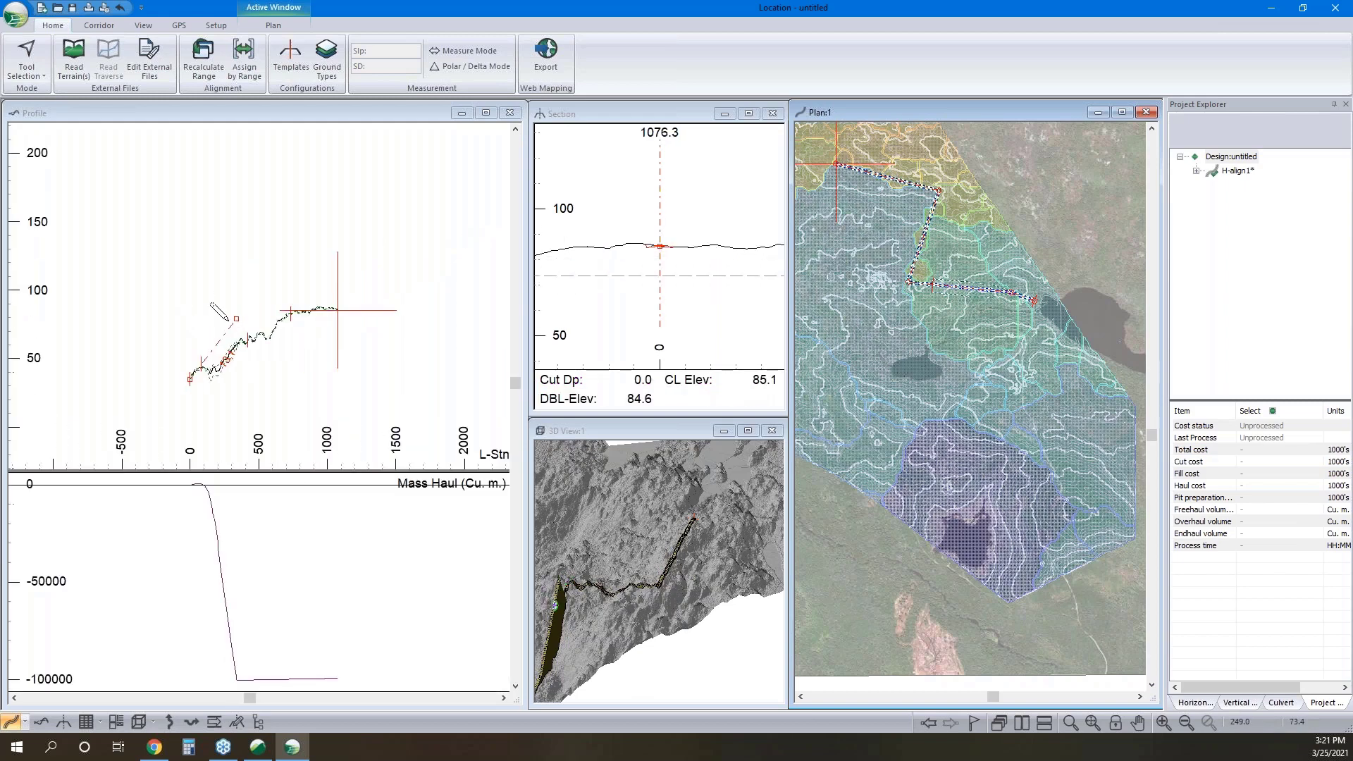
pyautogui.moveTo(236, 319); pyautogui.dragTo(283, 318)
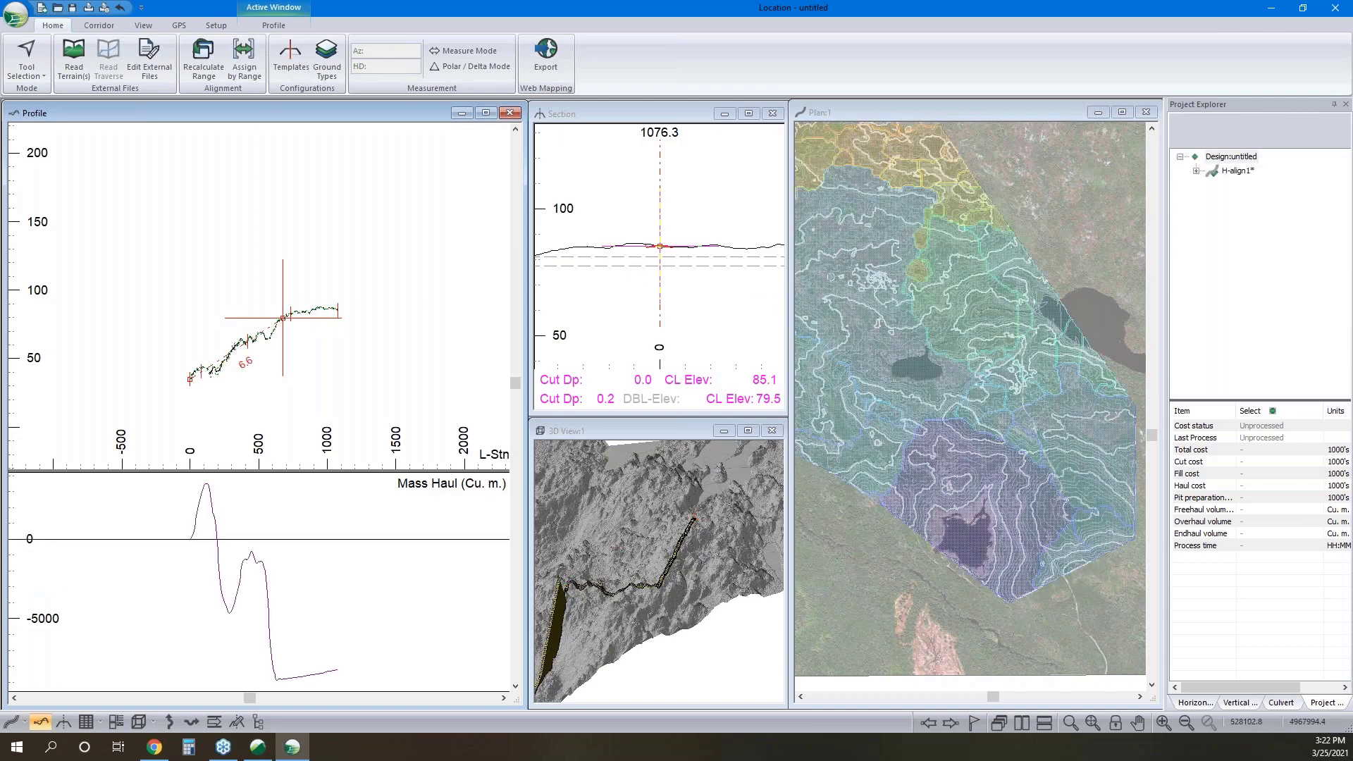
# Extend the horizontal alignment northwest across the yellow catchment to the pink catchment's boundary, ending at about station 1533
pyautogui.click(975, 501)
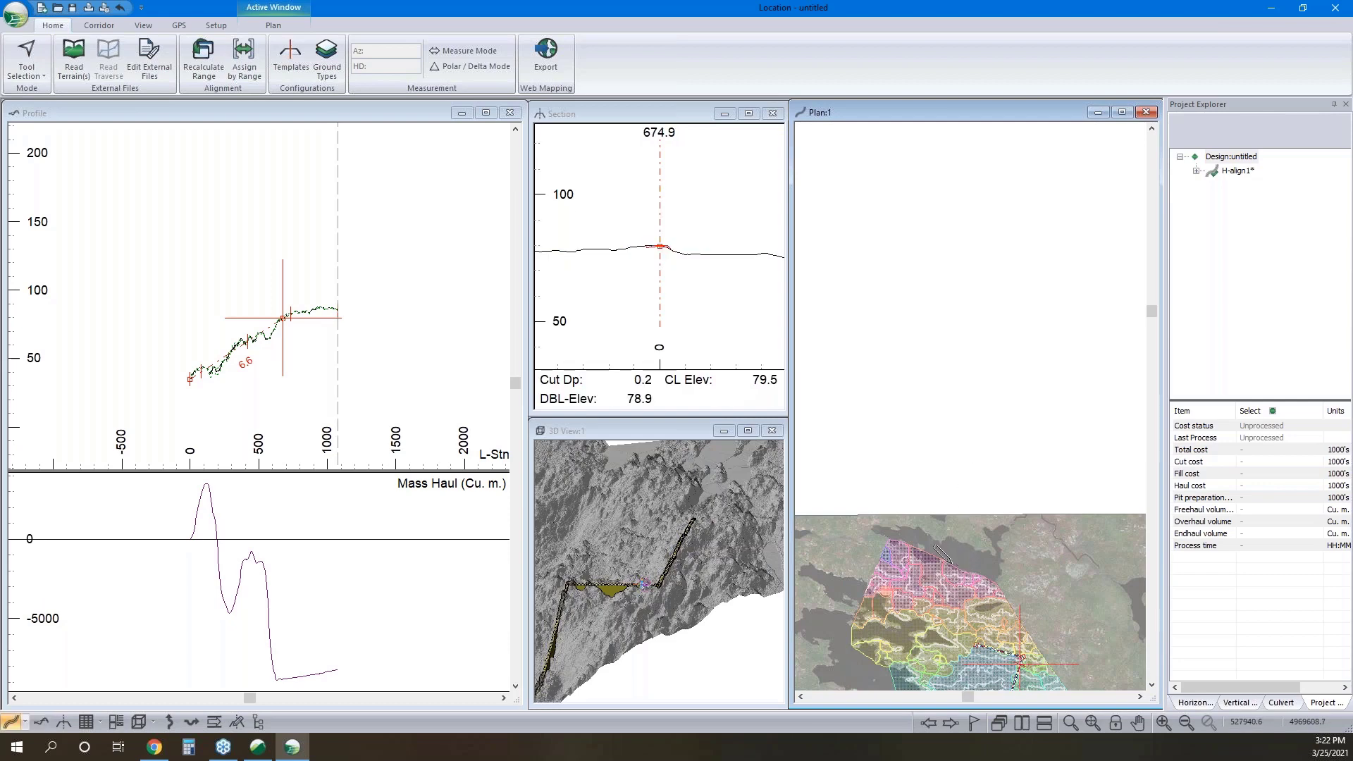
pyautogui.scroll(3, 943, 554)
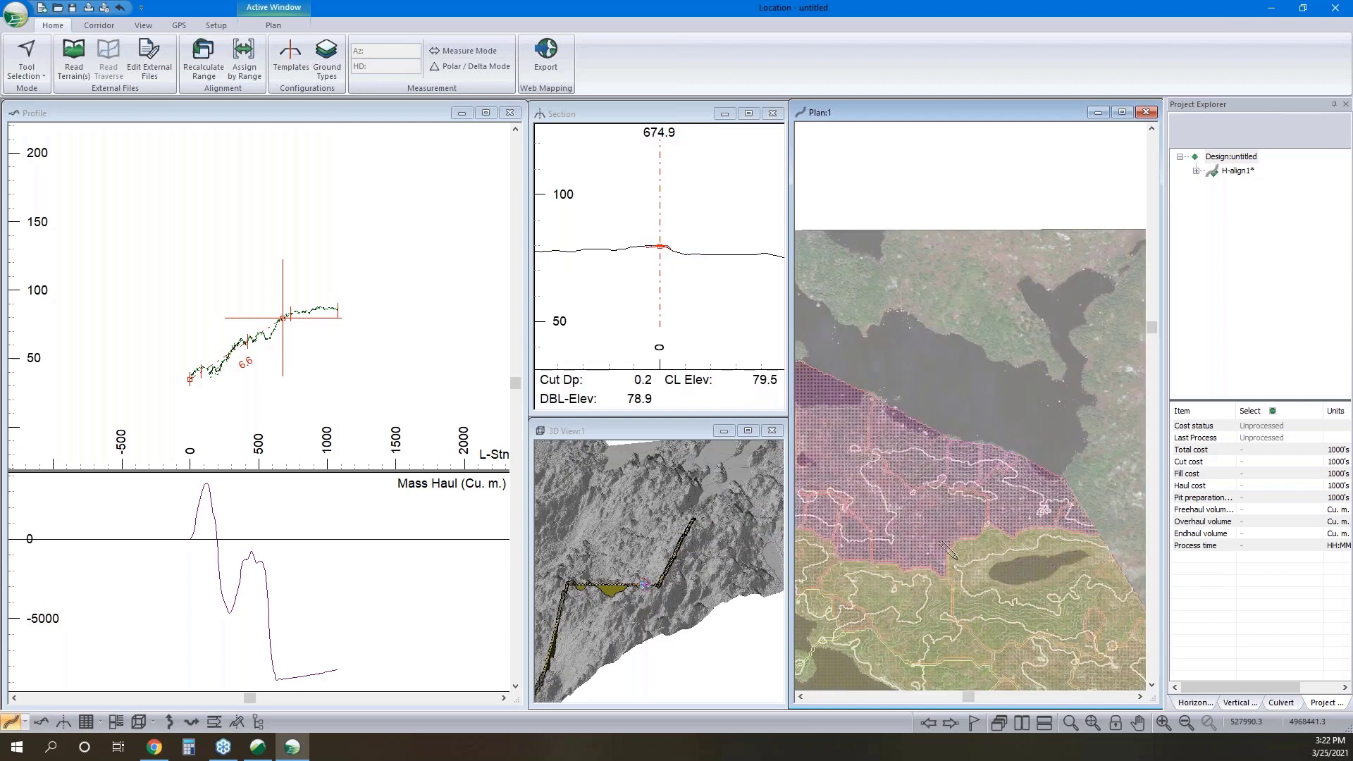
pyautogui.moveTo(918, 504); pyautogui.dragTo(910, 439, button='middle')
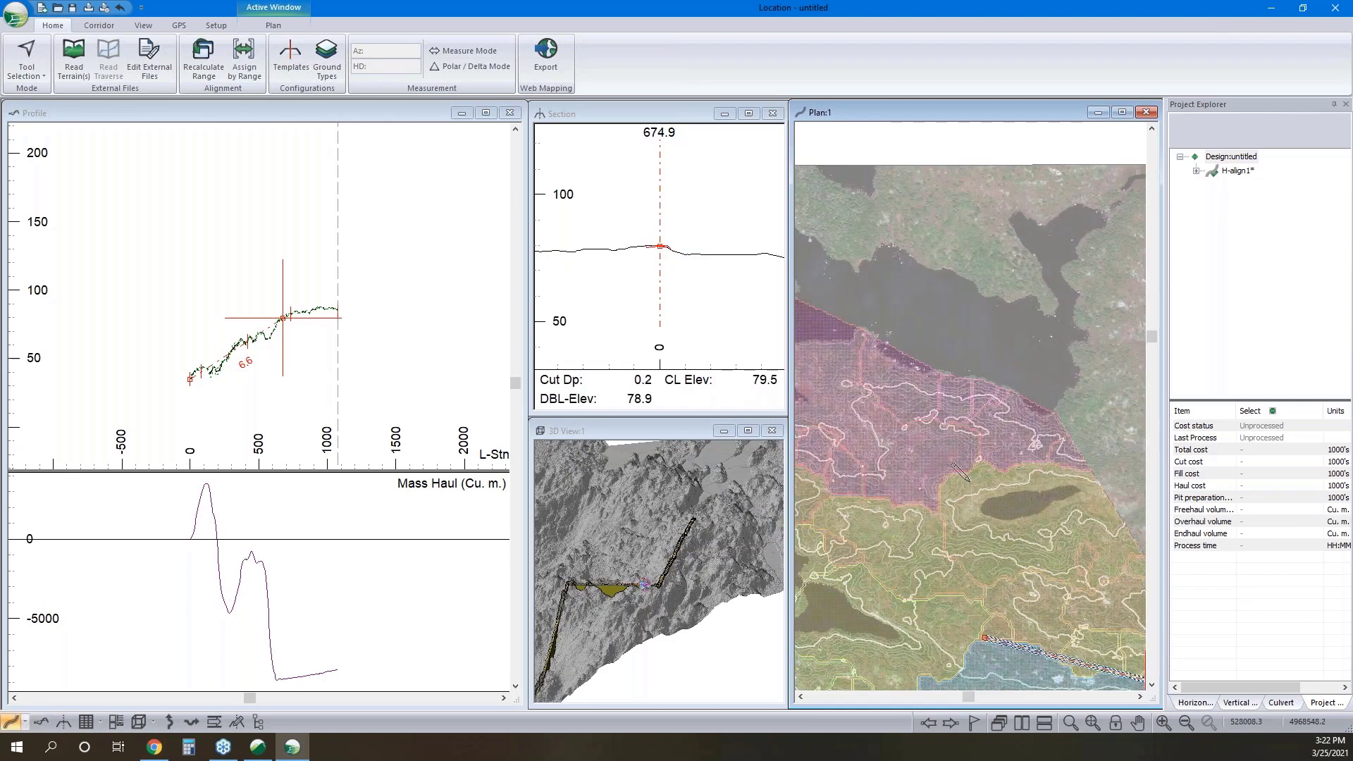
pyautogui.click(940, 513)
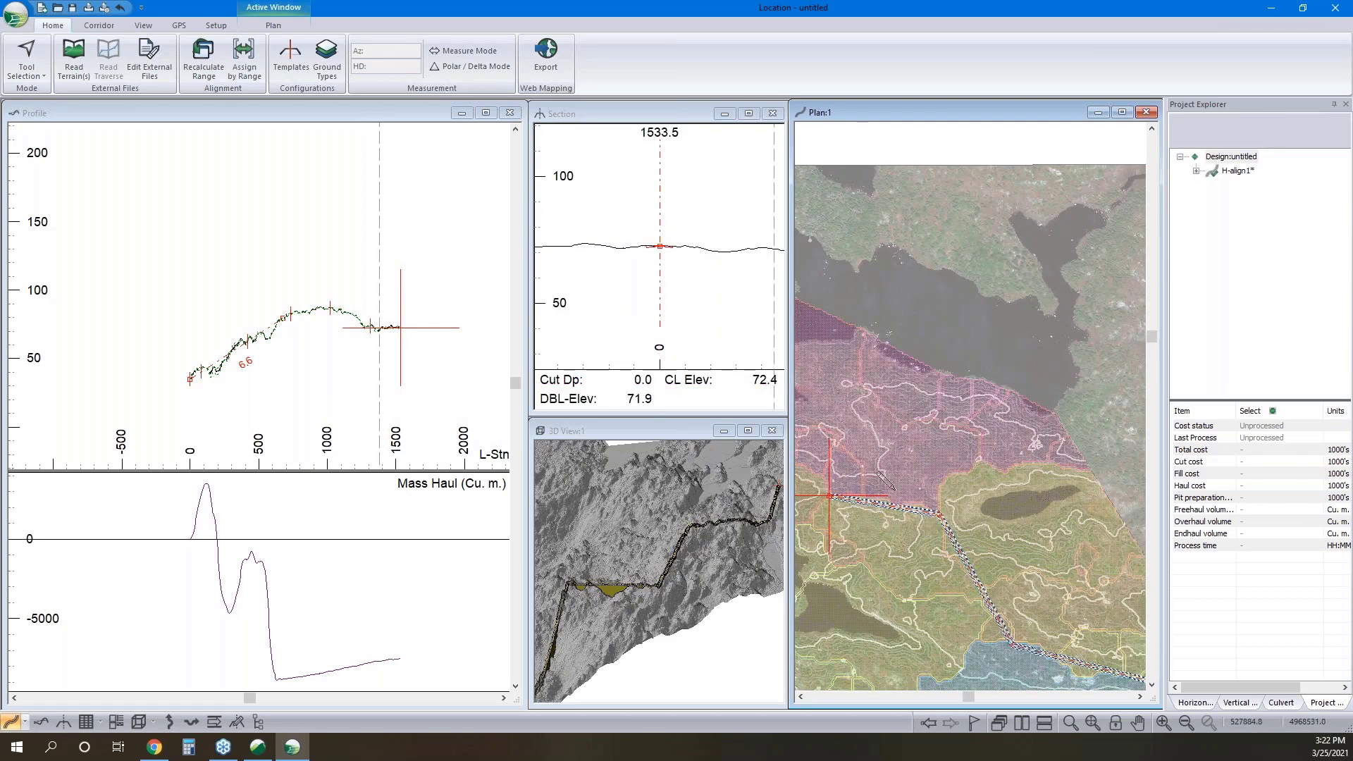
# Extend the horizontal alignment west along the boundary between the pink and yellow catchments to about station 1918, adjusting the IPs on the way
pyautogui.moveTo(872, 496); pyautogui.dragTo(1097, 445, button='middle')
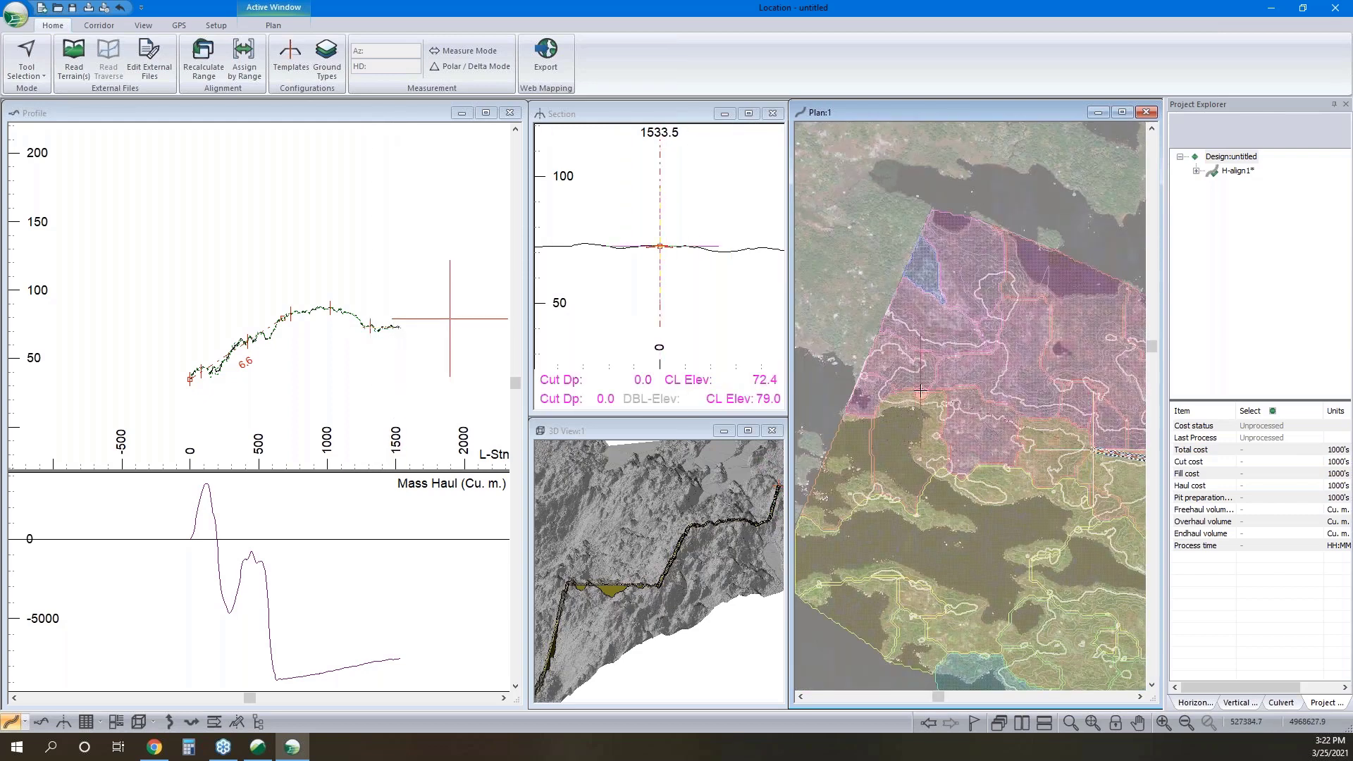
pyautogui.click(966, 391)
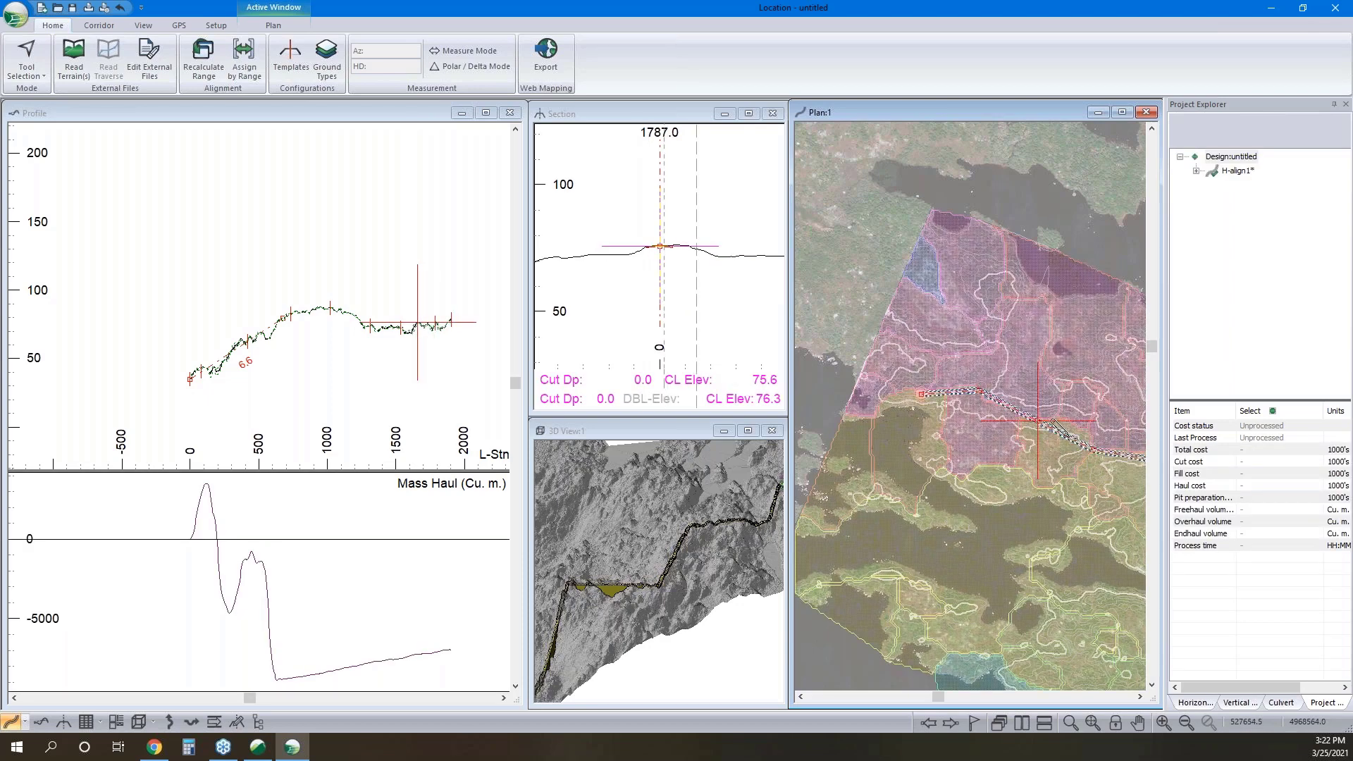
pyautogui.click(1088, 443)
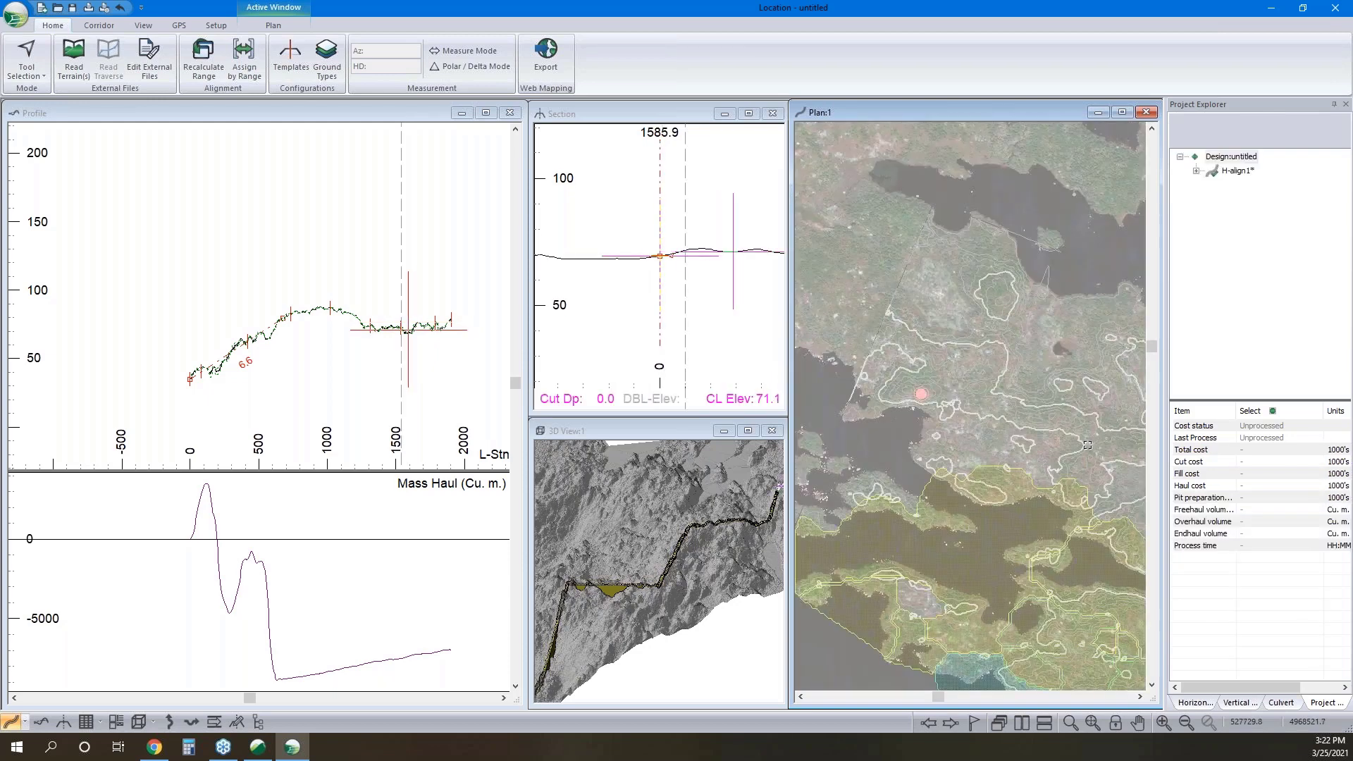
pyautogui.moveTo(894, 387); pyautogui.dragTo(872, 393, button='middle')
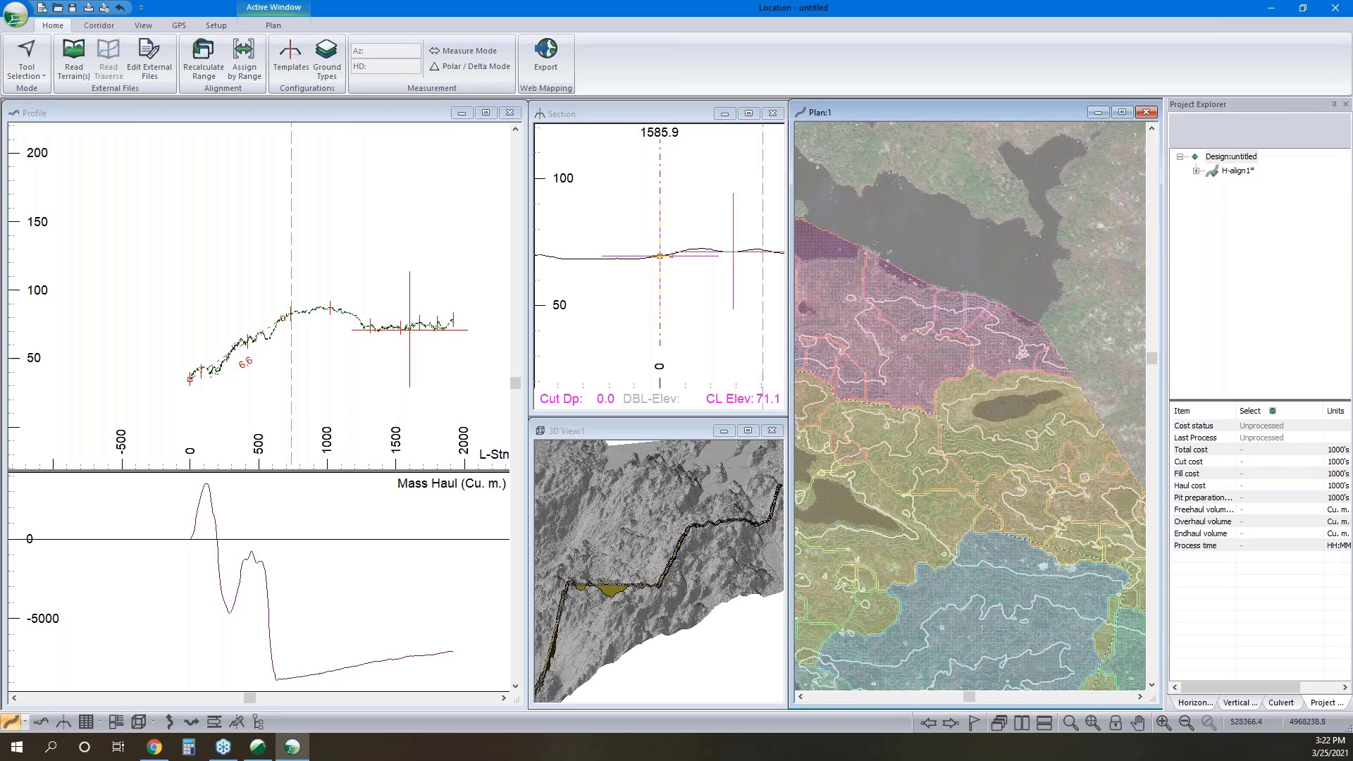
# Auto-generate horizontal curves over the whole station range, applying the default circular curve with a 100 m radius
pyautogui.click(1196, 703)
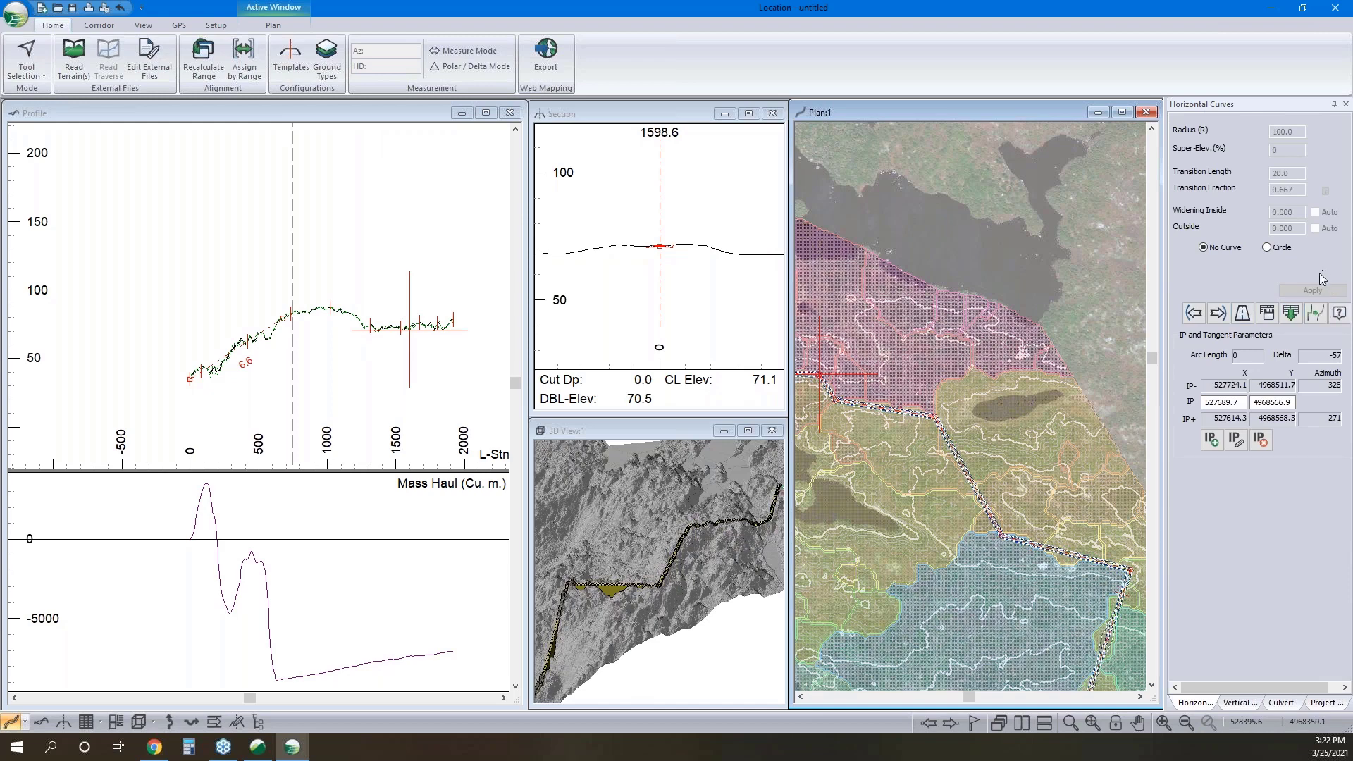
pyautogui.click(1267, 248)
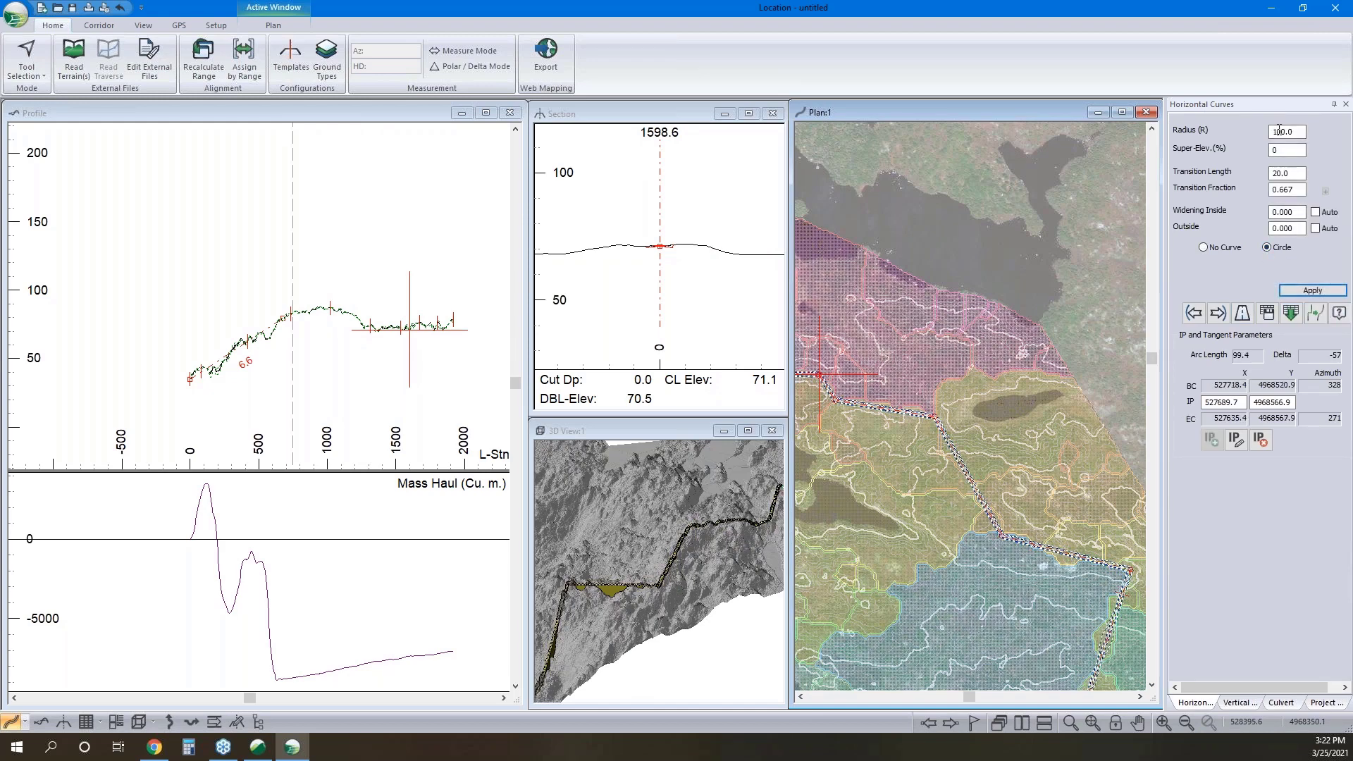
pyautogui.click(1316, 313)
pyautogui.click(529, 357)
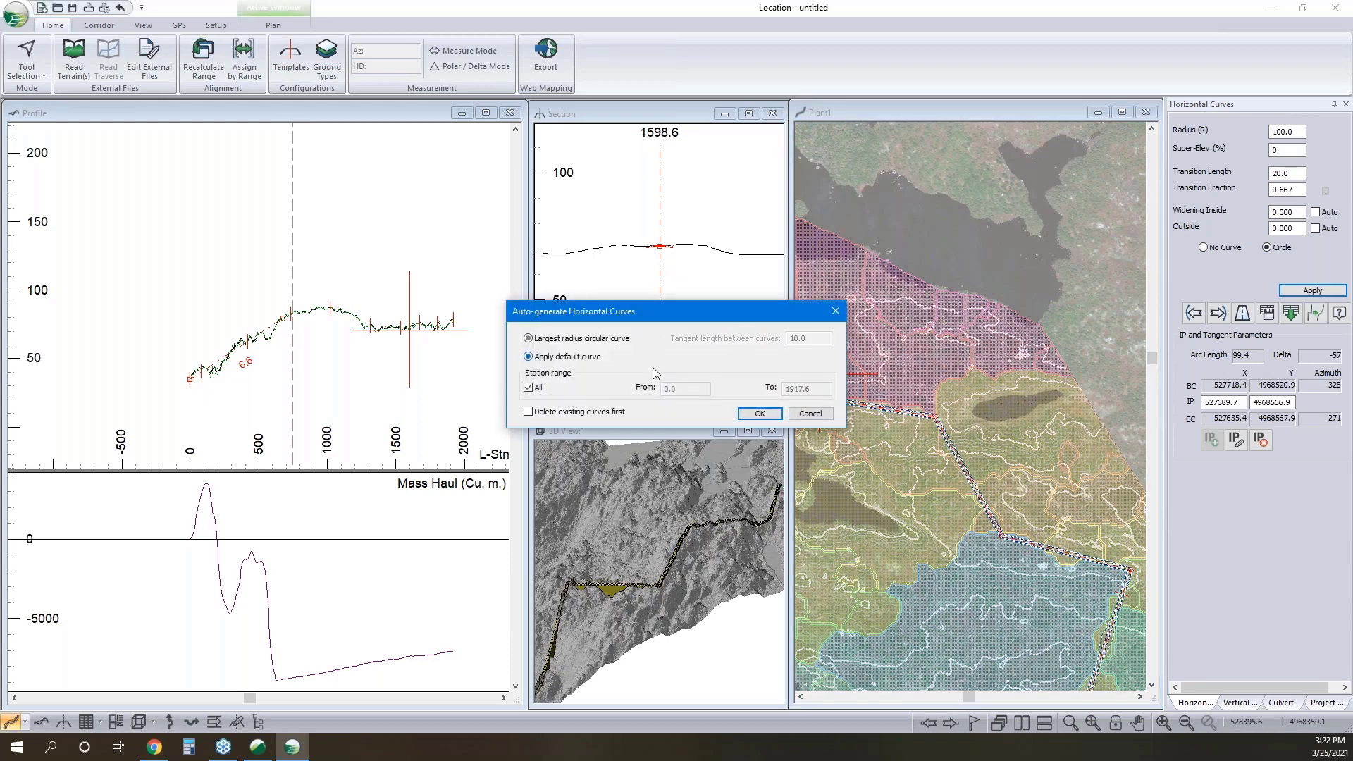
pyautogui.click(759, 414)
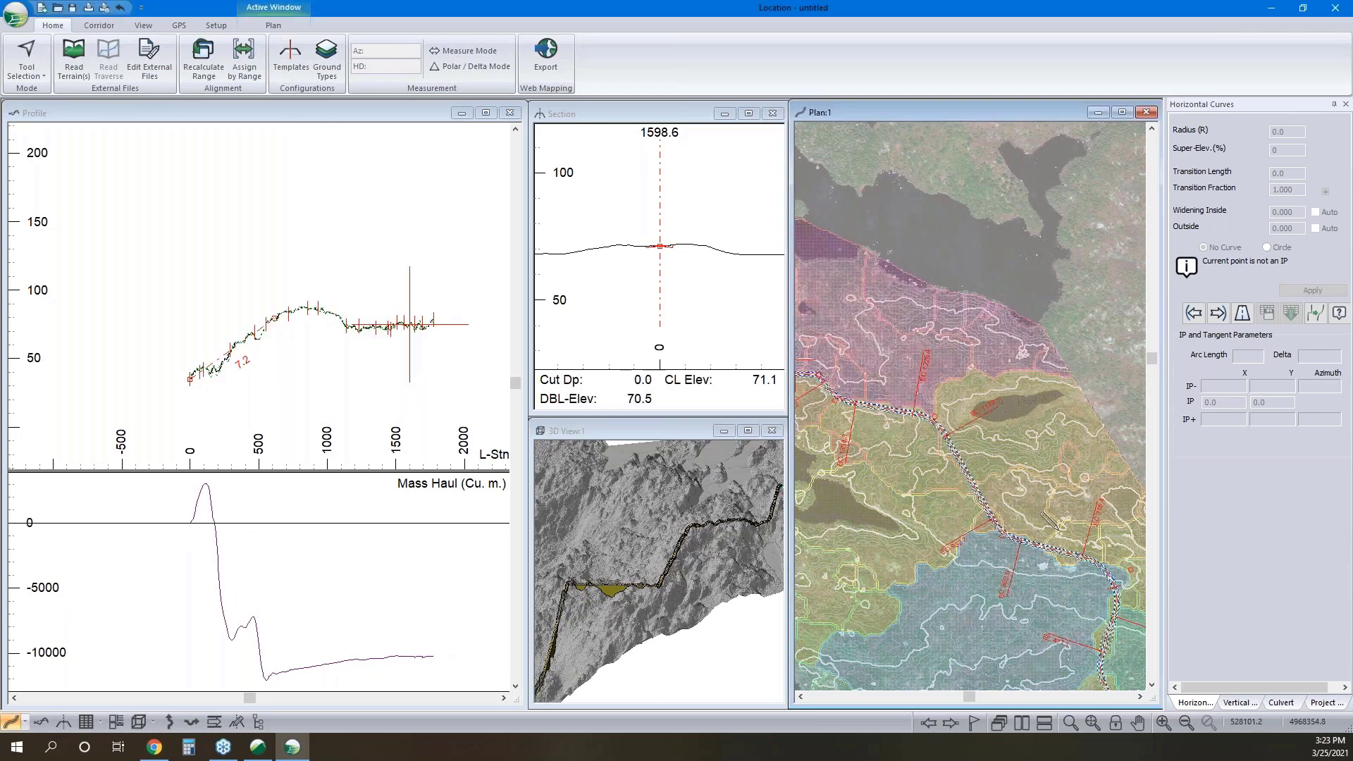
# Check the cut section at station 45 and move the first horizontal IP north to about X 528647.7, Y 4967879.2
pyautogui.moveTo(957, 500); pyautogui.dragTo(859, 286, button='middle')
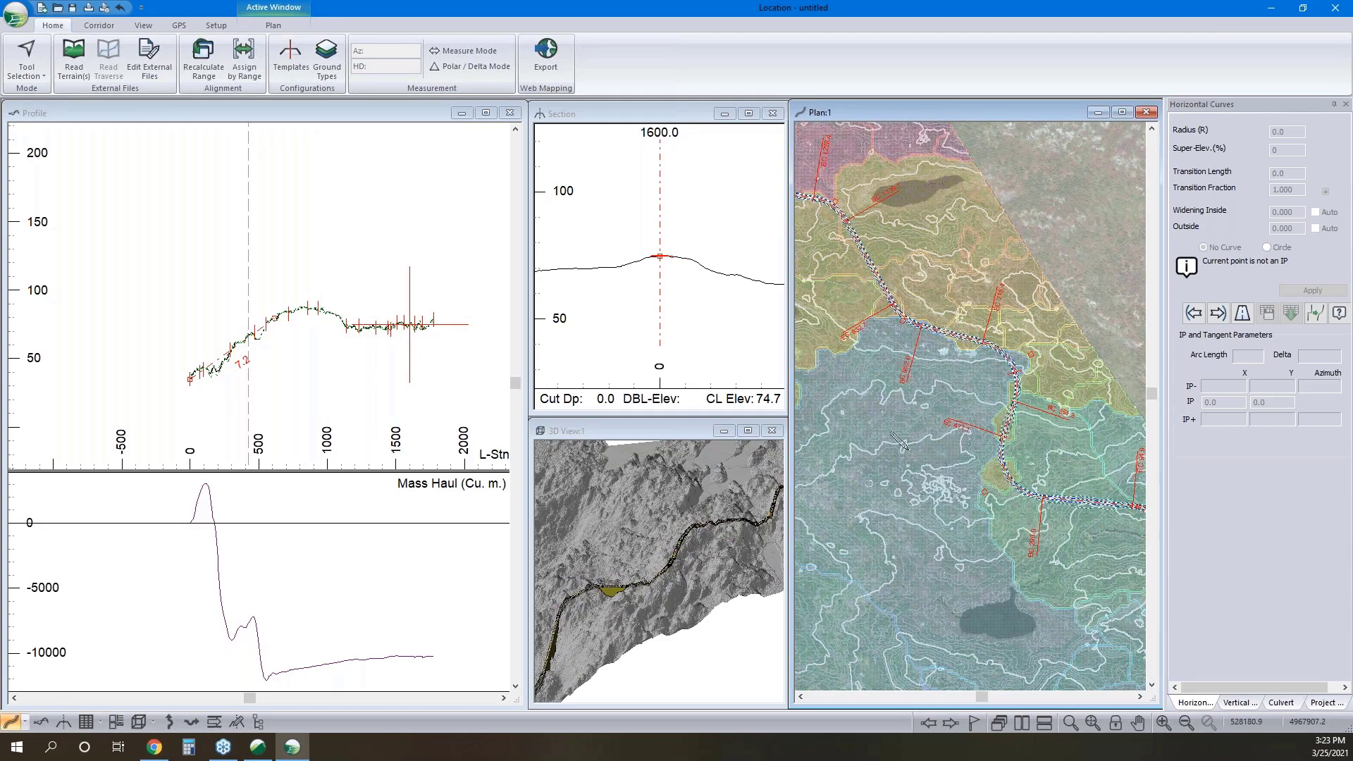
pyautogui.scroll(-1, 899, 441)
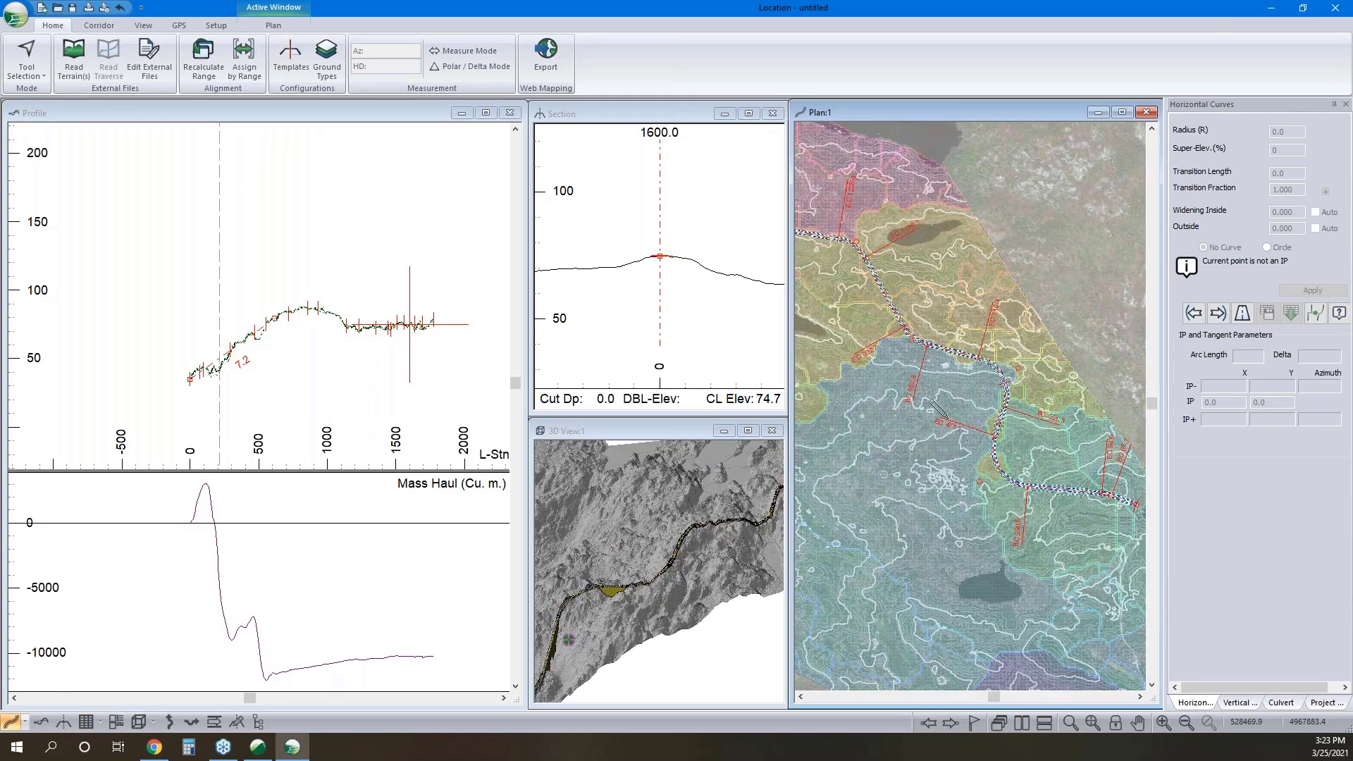
pyautogui.scroll(3, 930, 401)
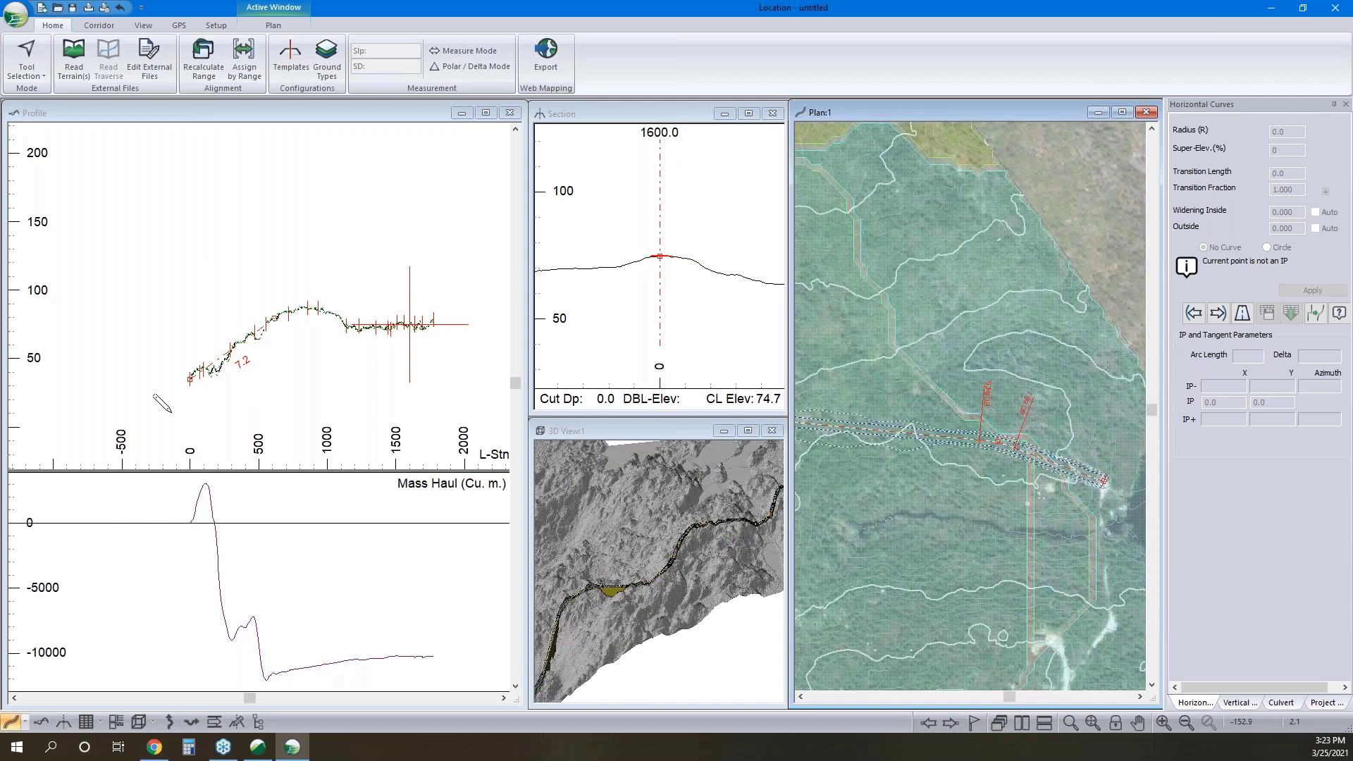
pyautogui.scroll(4, 187, 374)
pyautogui.rightClick(189, 358)
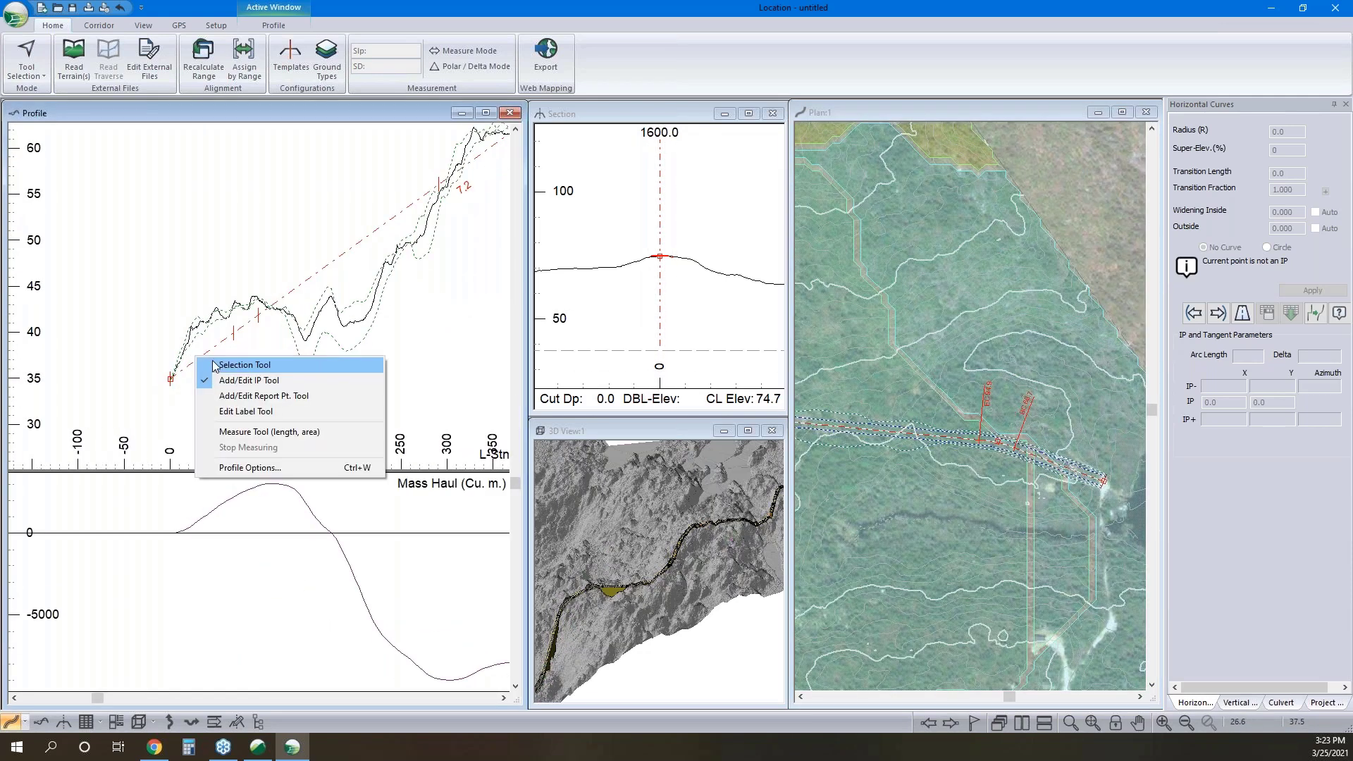
pyautogui.click(219, 363)
pyautogui.click(210, 349)
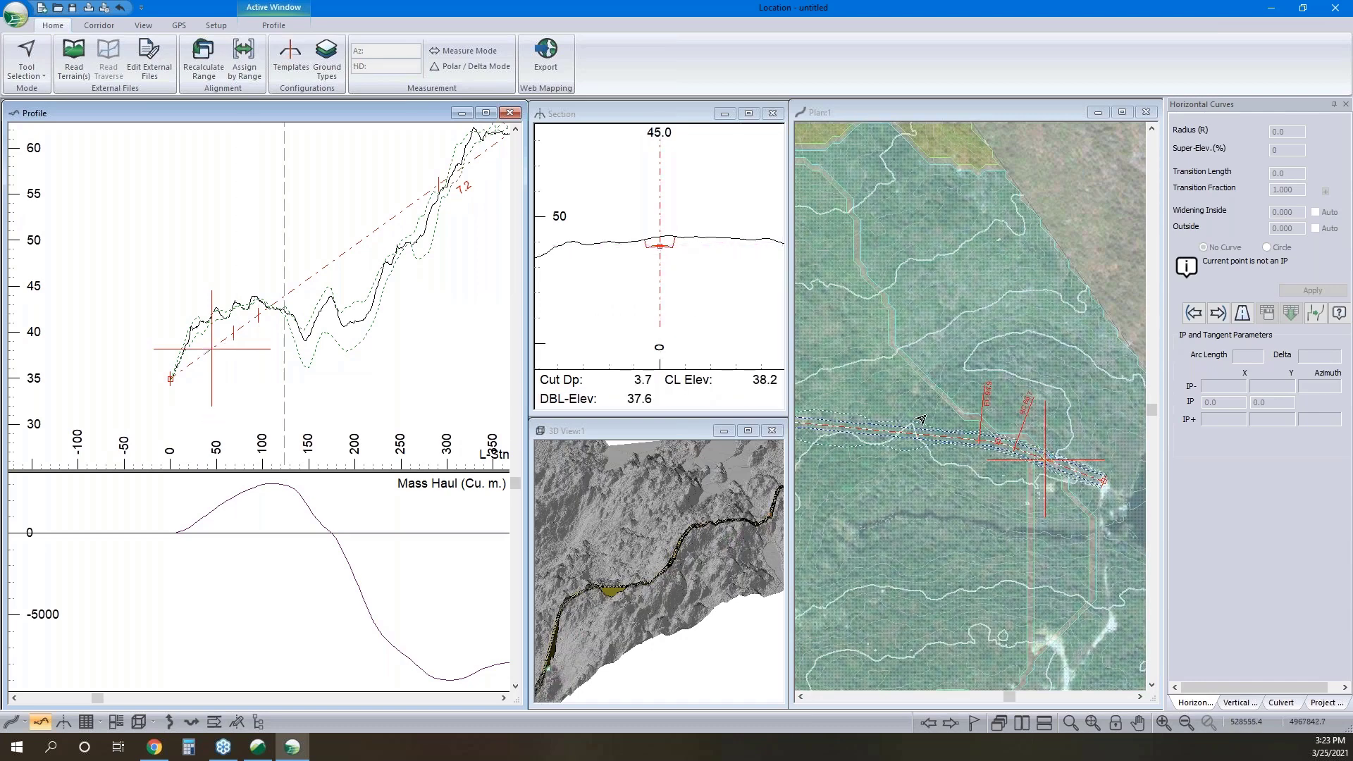
pyautogui.click(1031, 460)
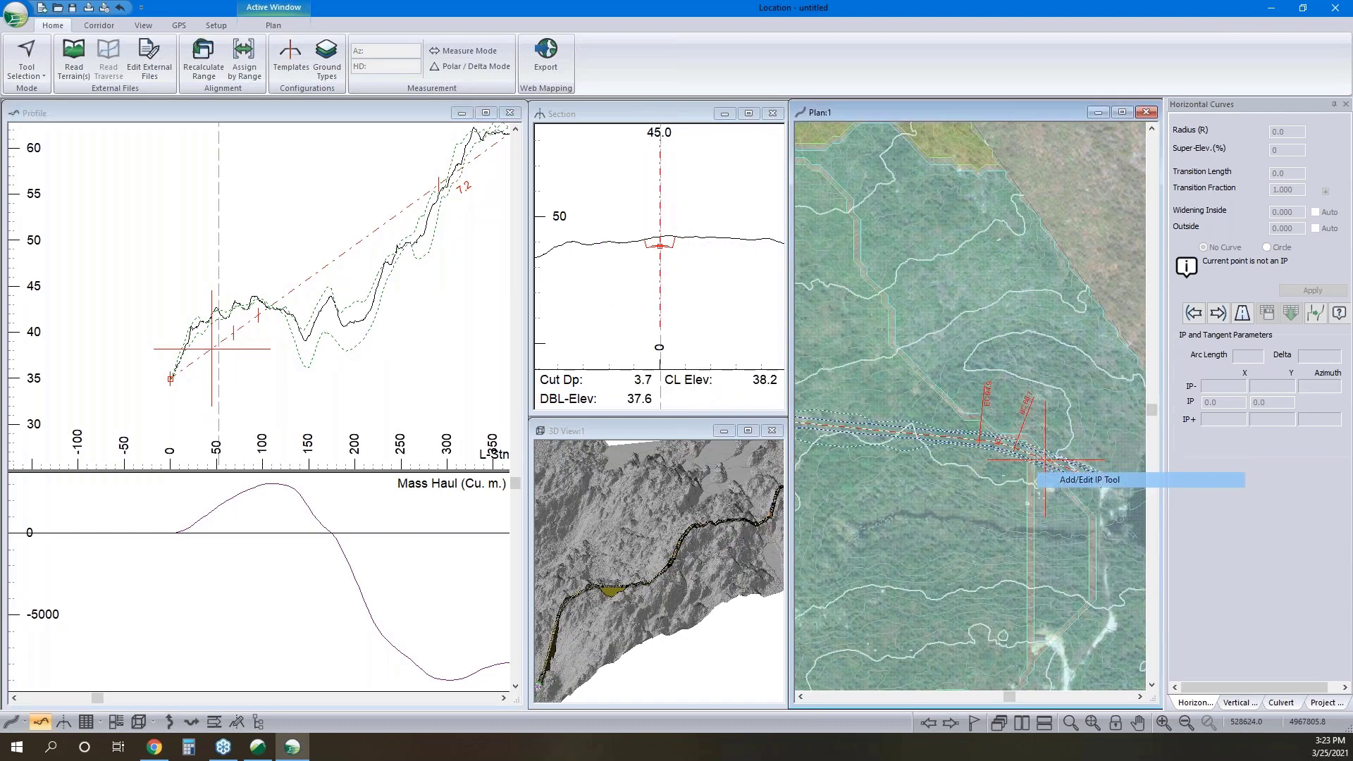
pyautogui.moveTo(1044, 369); pyautogui.dragTo(1069, 353)
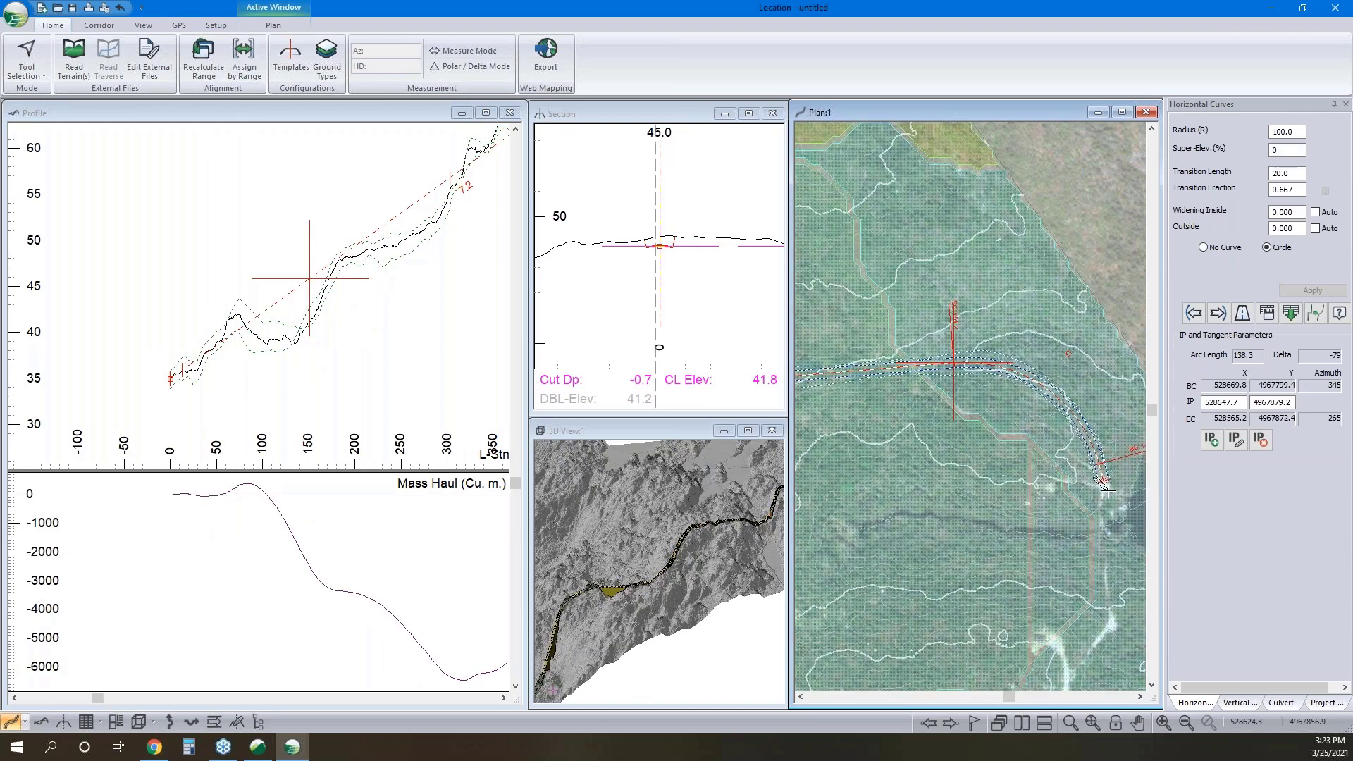
# Extend the alignment's start south to about station -98 in plan and profile, and shift the first curve's IP to about X 528673.0, Y 4967901.4
pyautogui.scroll(-2, 975, 317)
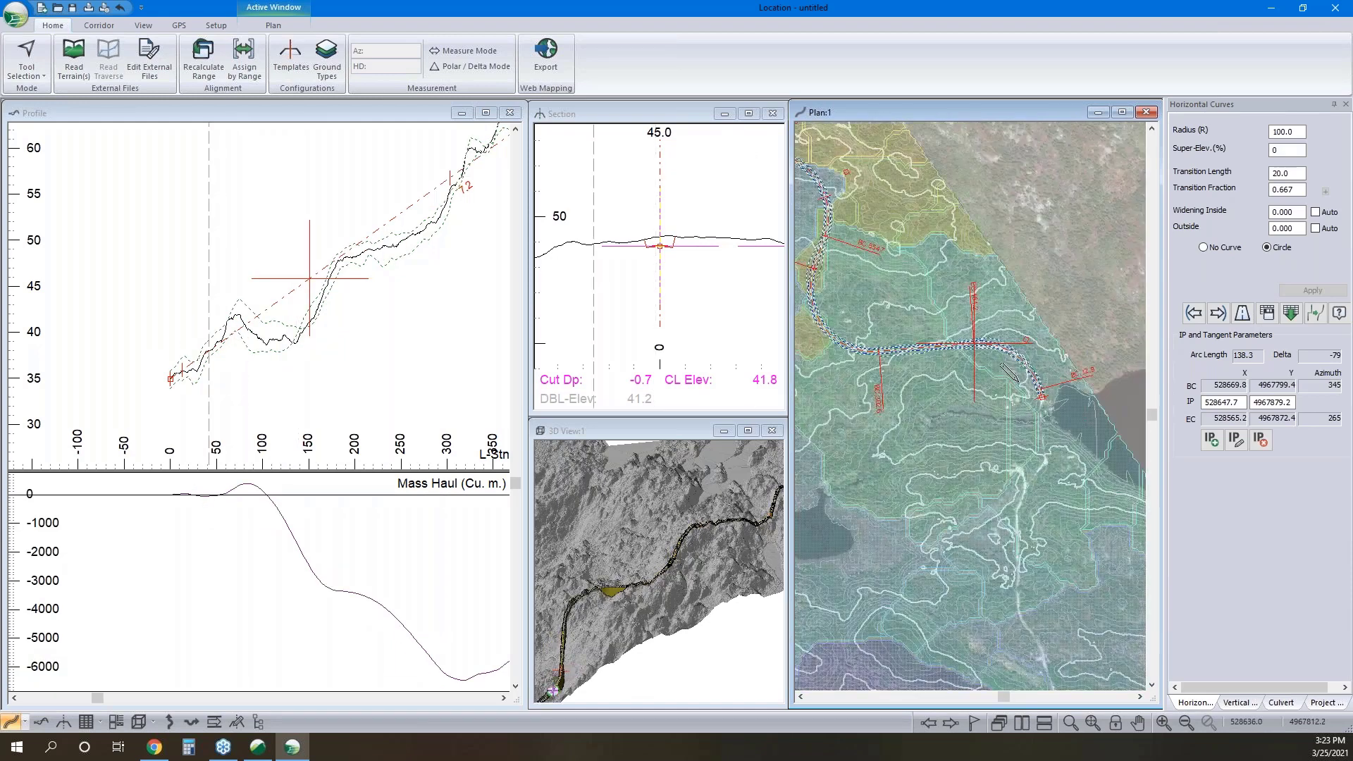
pyautogui.moveTo(1042, 397); pyautogui.dragTo(1046, 465)
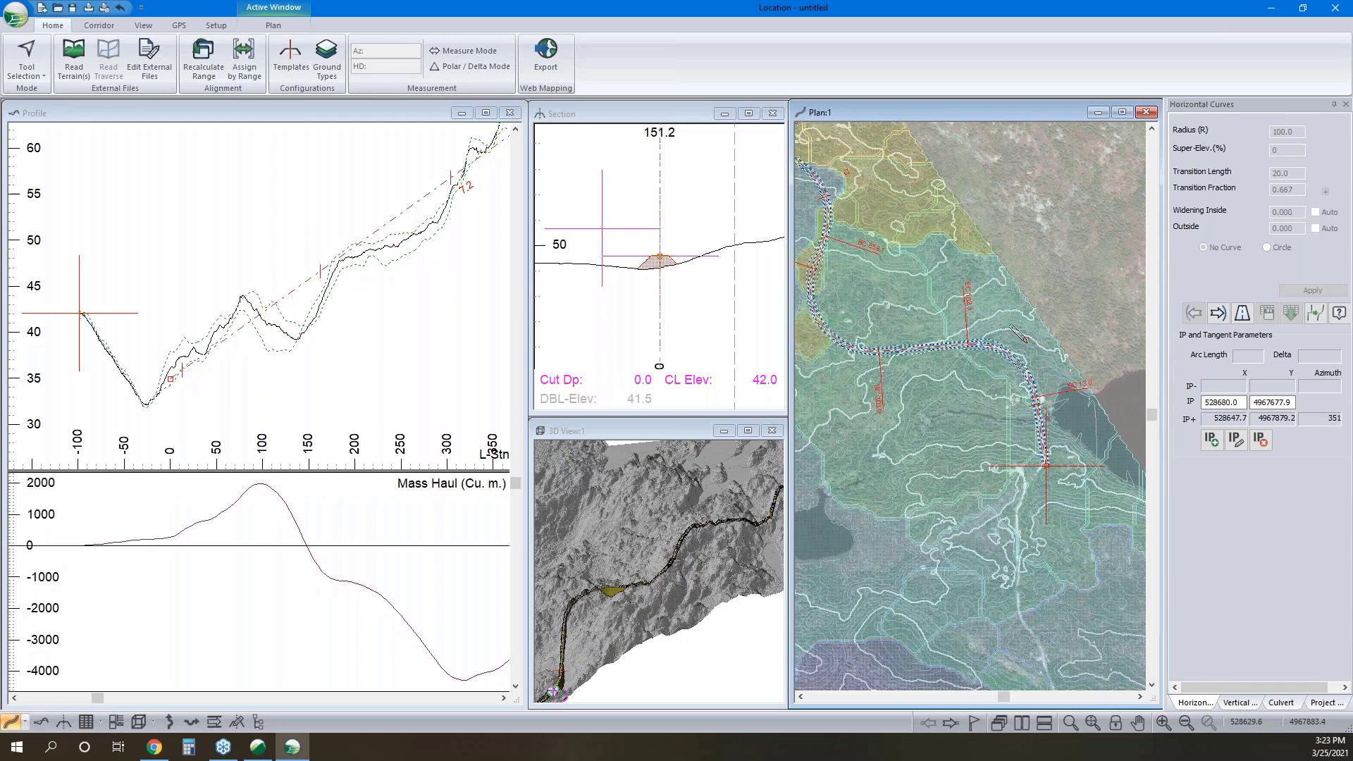
pyautogui.click(1042, 325)
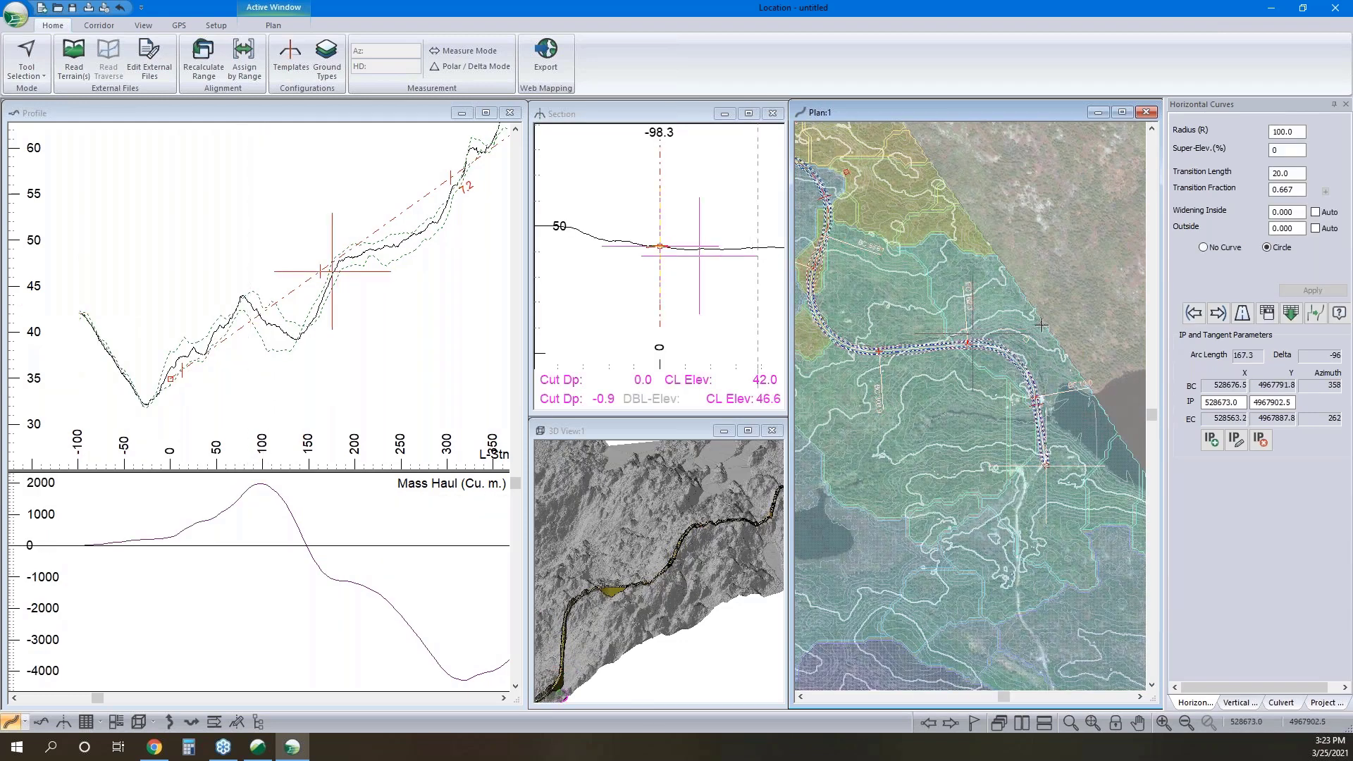
pyautogui.moveTo(1041, 325); pyautogui.dragTo(1042, 326)
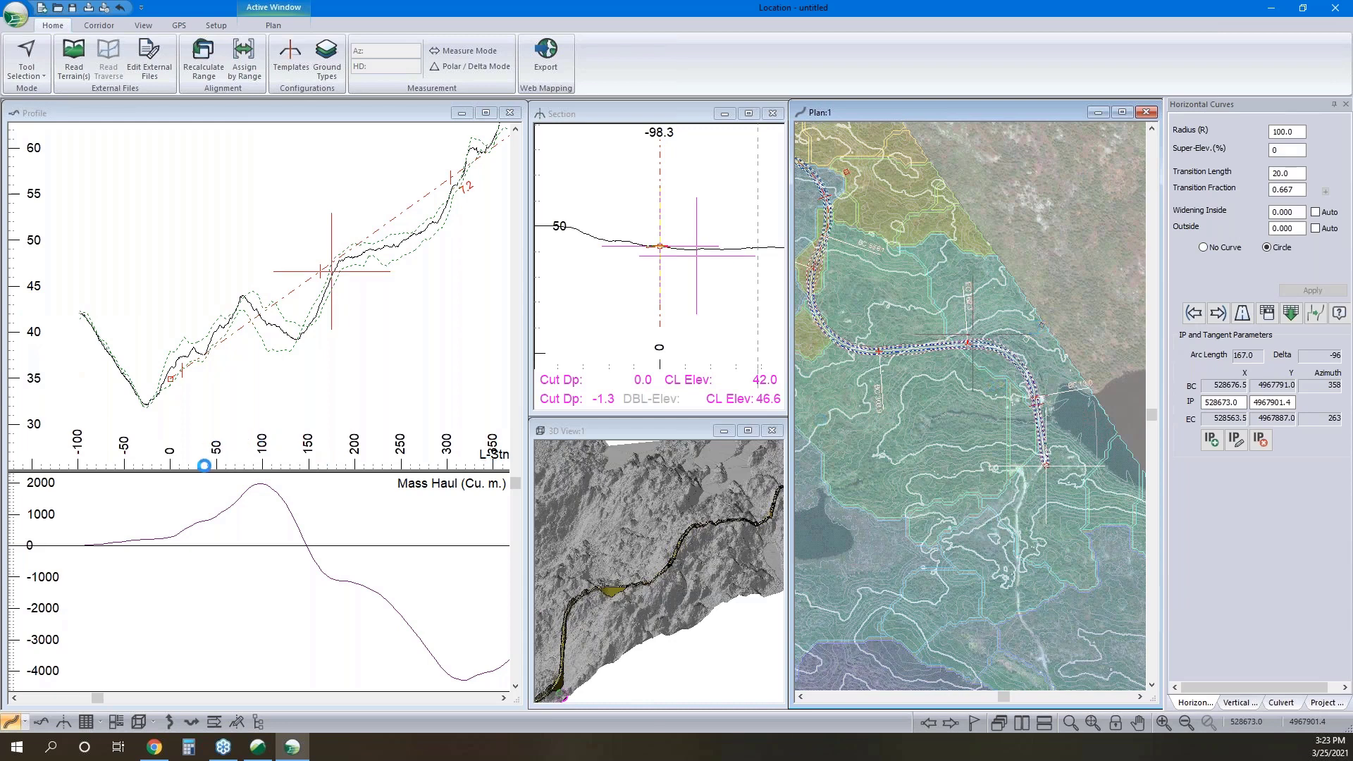
pyautogui.click(97, 315)
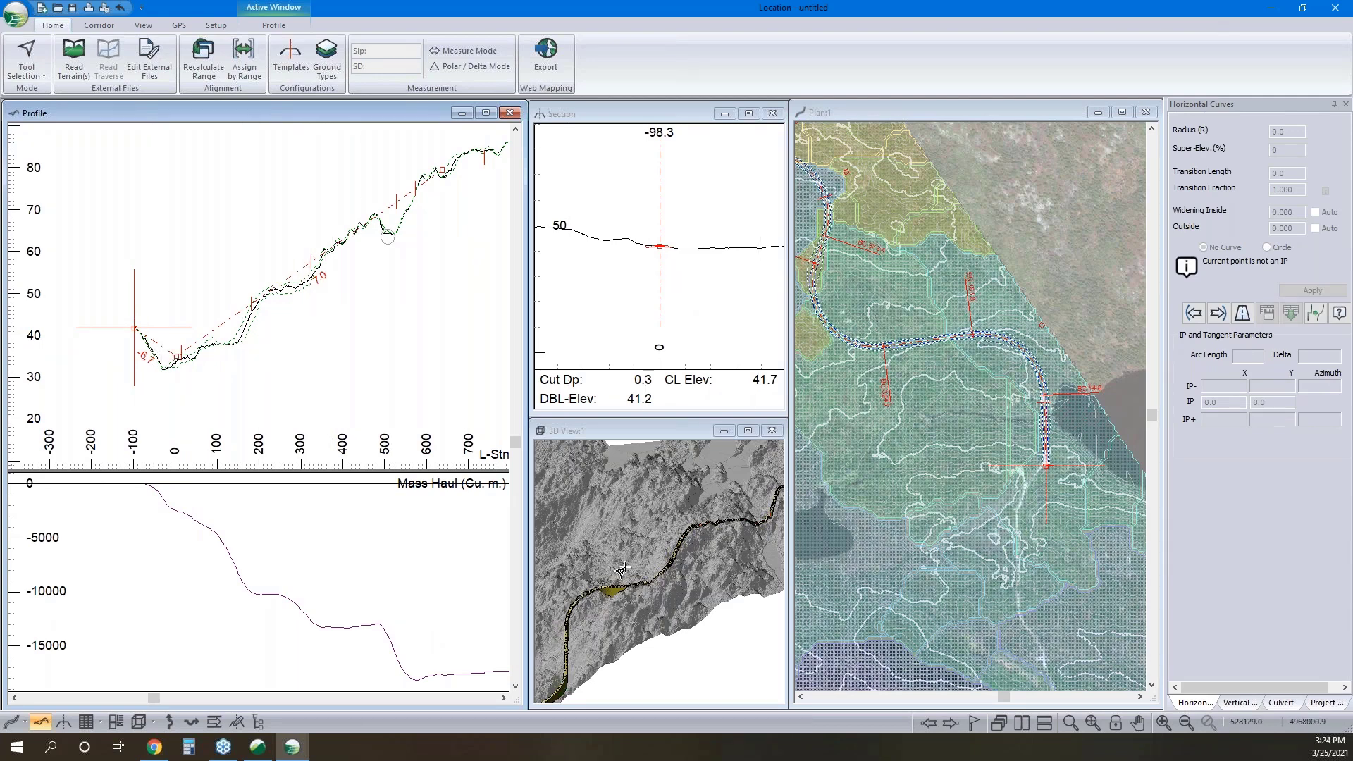
# Move the horizontal IP beside the small southern yellow catchment patch west to about X 528203.8, Y 4967840.5, away from the deep fill
pyautogui.moveTo(614, 587)
pyautogui.moveTo(888, 320); pyautogui.dragTo(907, 341, button='middle')
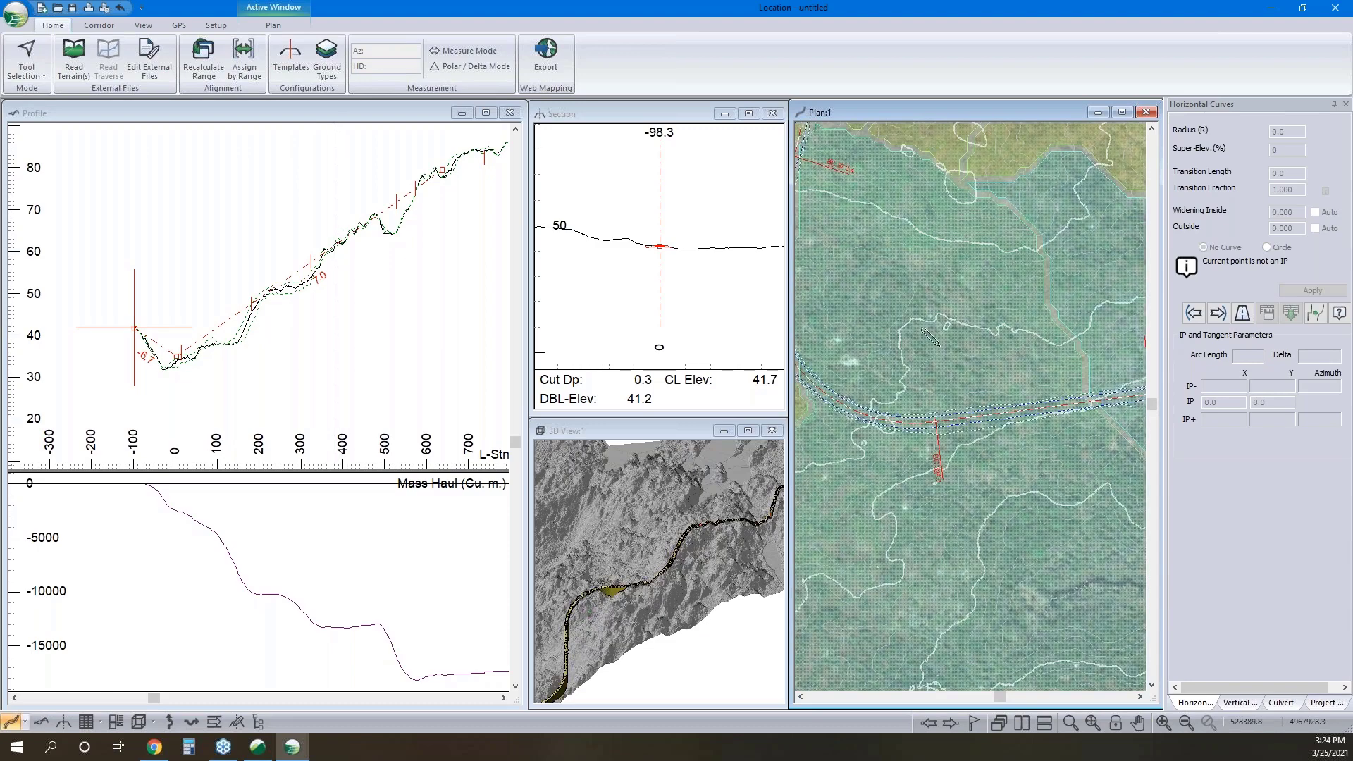
pyautogui.scroll(-1, 989, 334)
pyautogui.scroll(4, 883, 302)
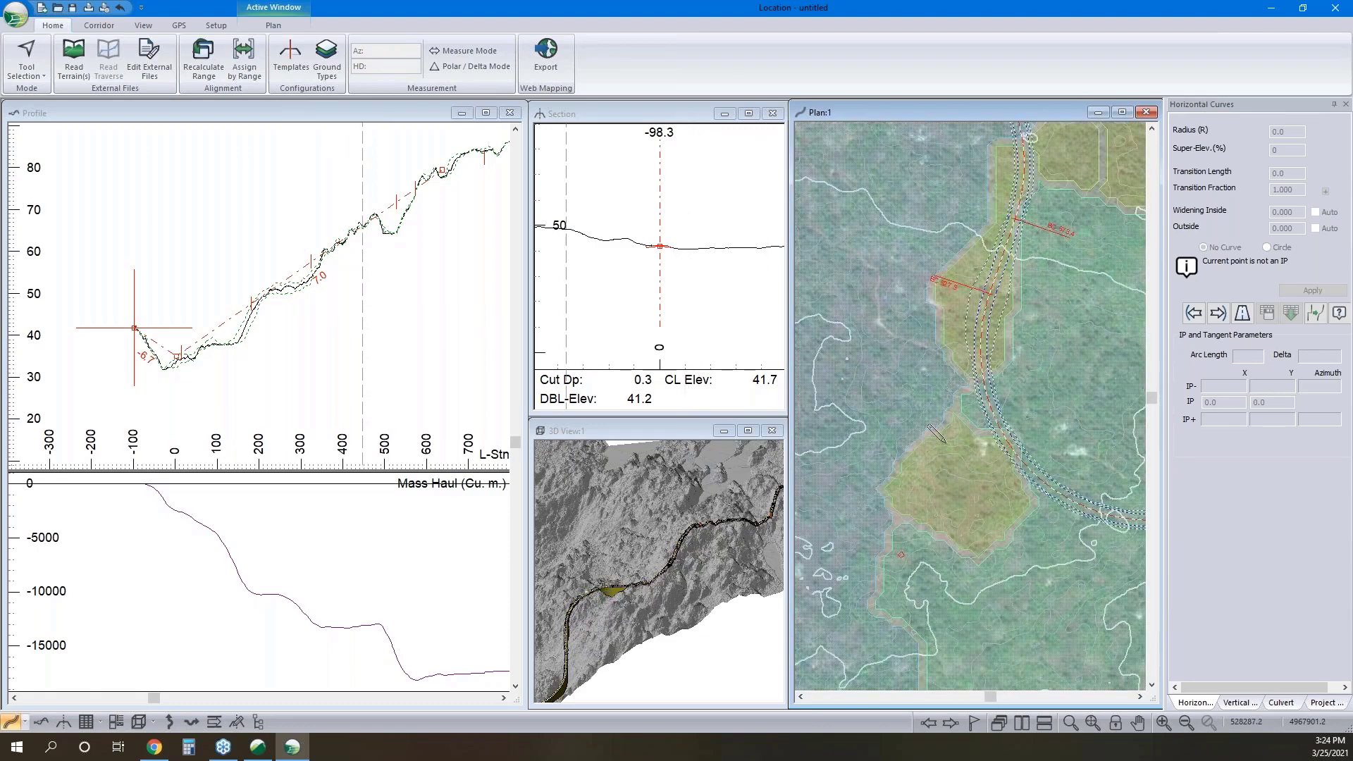
pyautogui.scroll(-2, 943, 447)
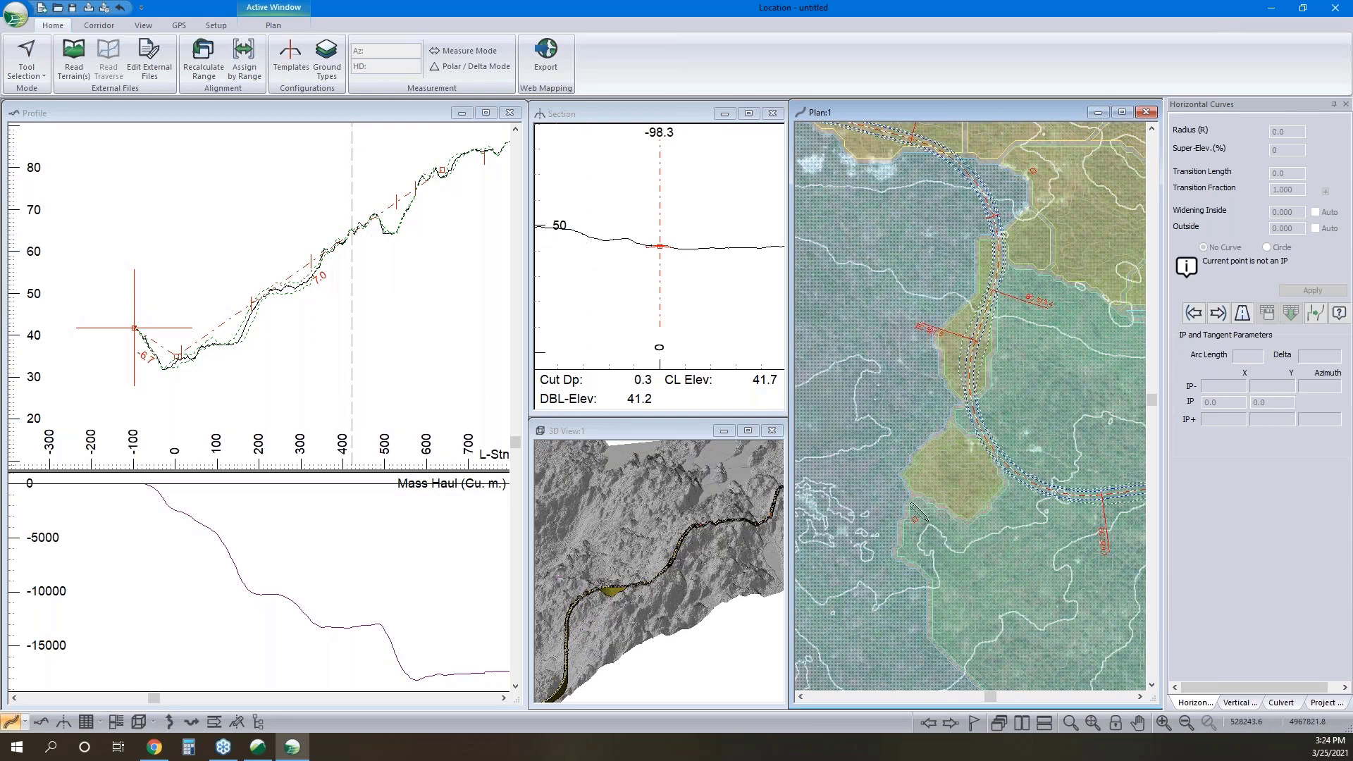
pyautogui.click(915, 522)
pyautogui.moveTo(875, 525); pyautogui.dragTo(847, 527)
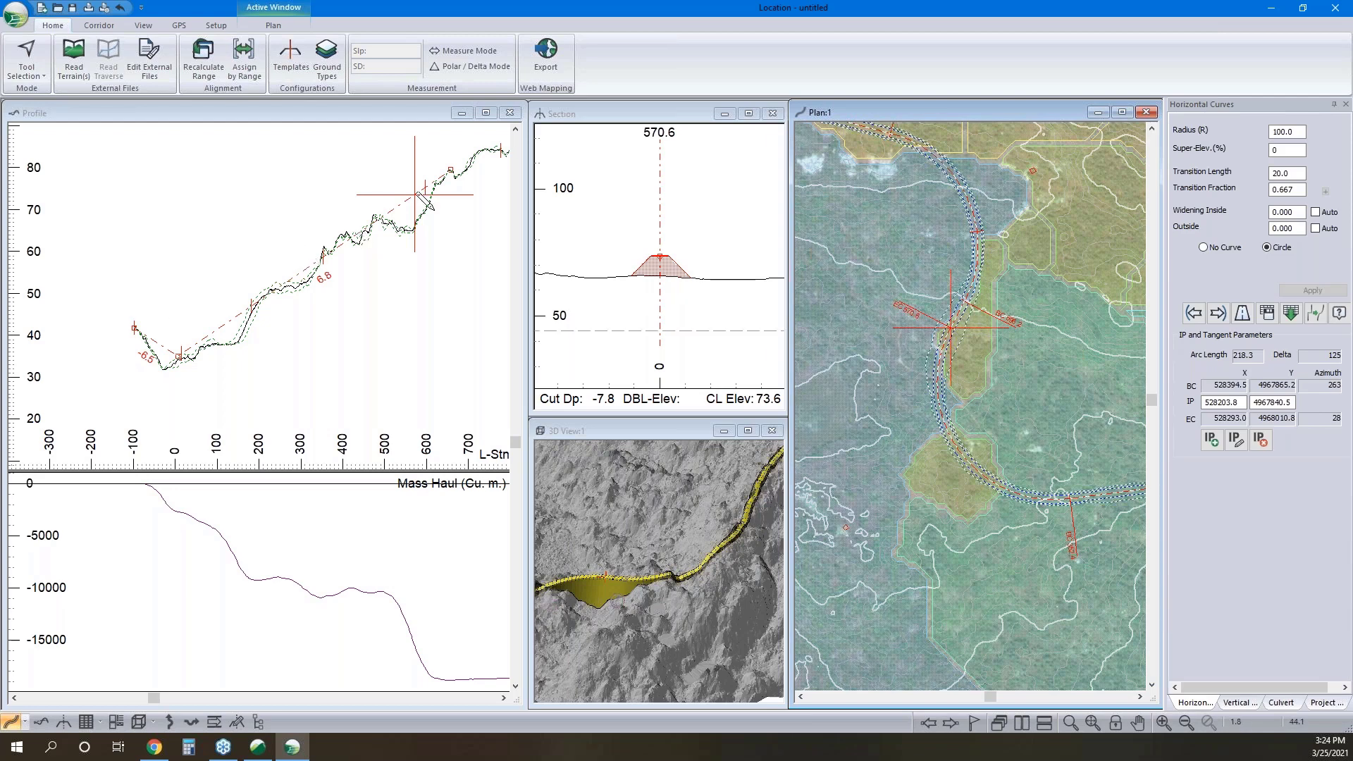
# Add a vertical IP near the ground line in the profile at about station 489, elevation 69.1
pyautogui.click(399, 209)
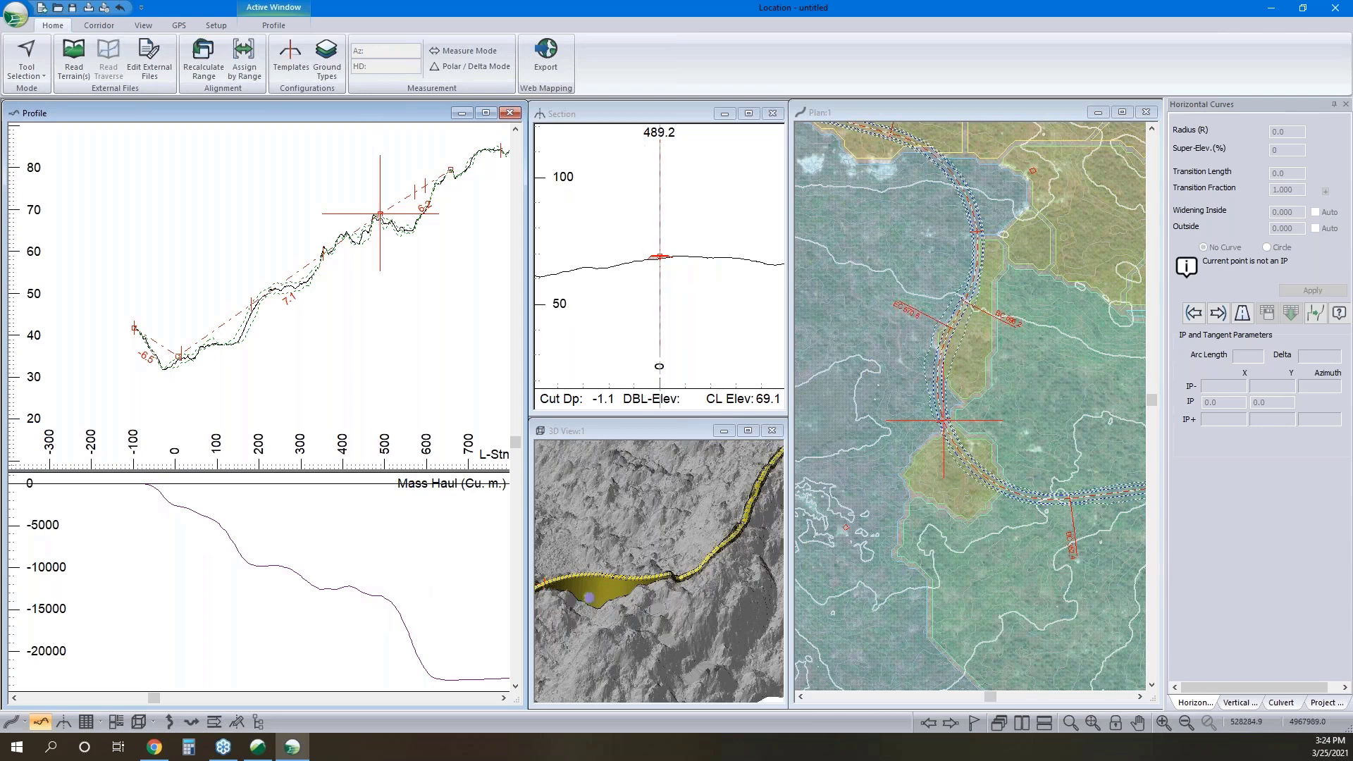
pyautogui.scroll(-2, 275, 337)
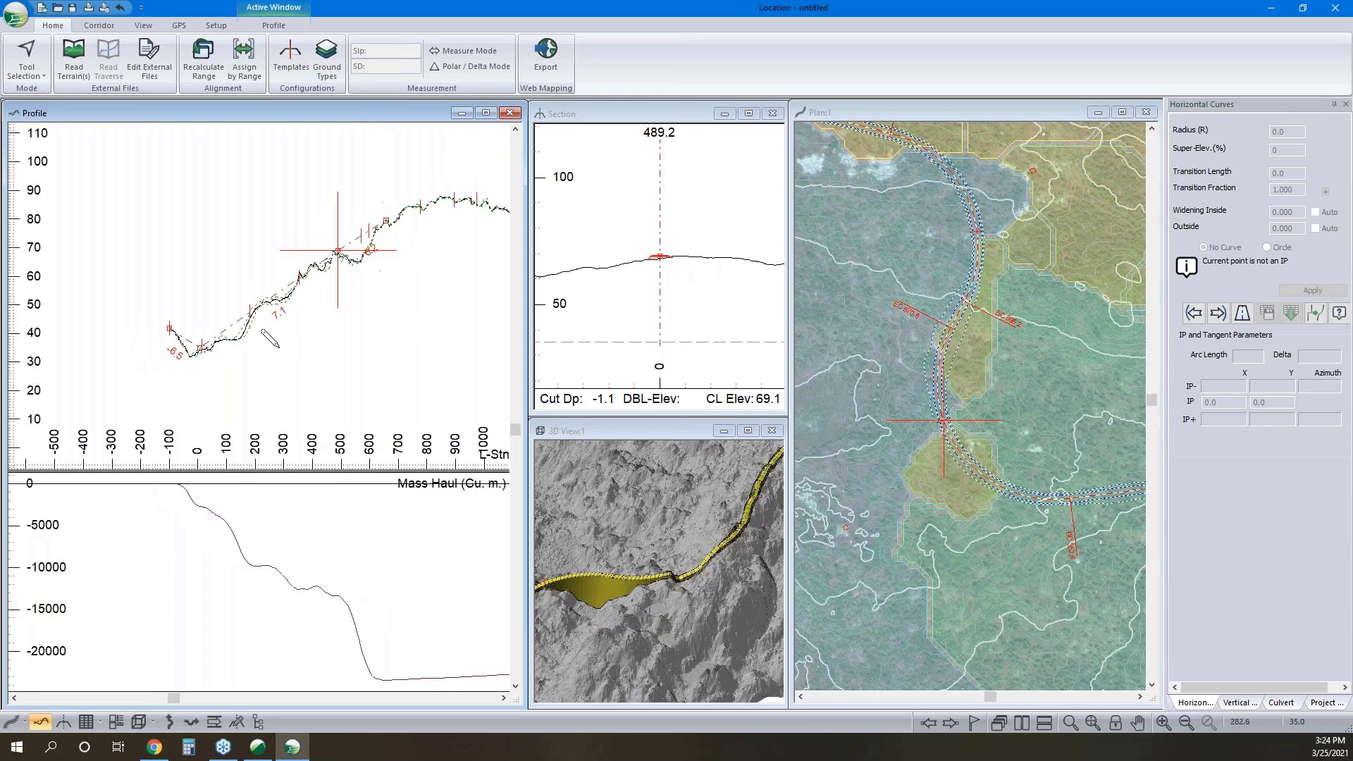
pyautogui.moveTo(341, 303); pyautogui.dragTo(214, 292, button='middle')
pyautogui.scroll(-1, 385, 275)
pyautogui.moveTo(385, 274); pyautogui.dragTo(266, 300, button='middle')
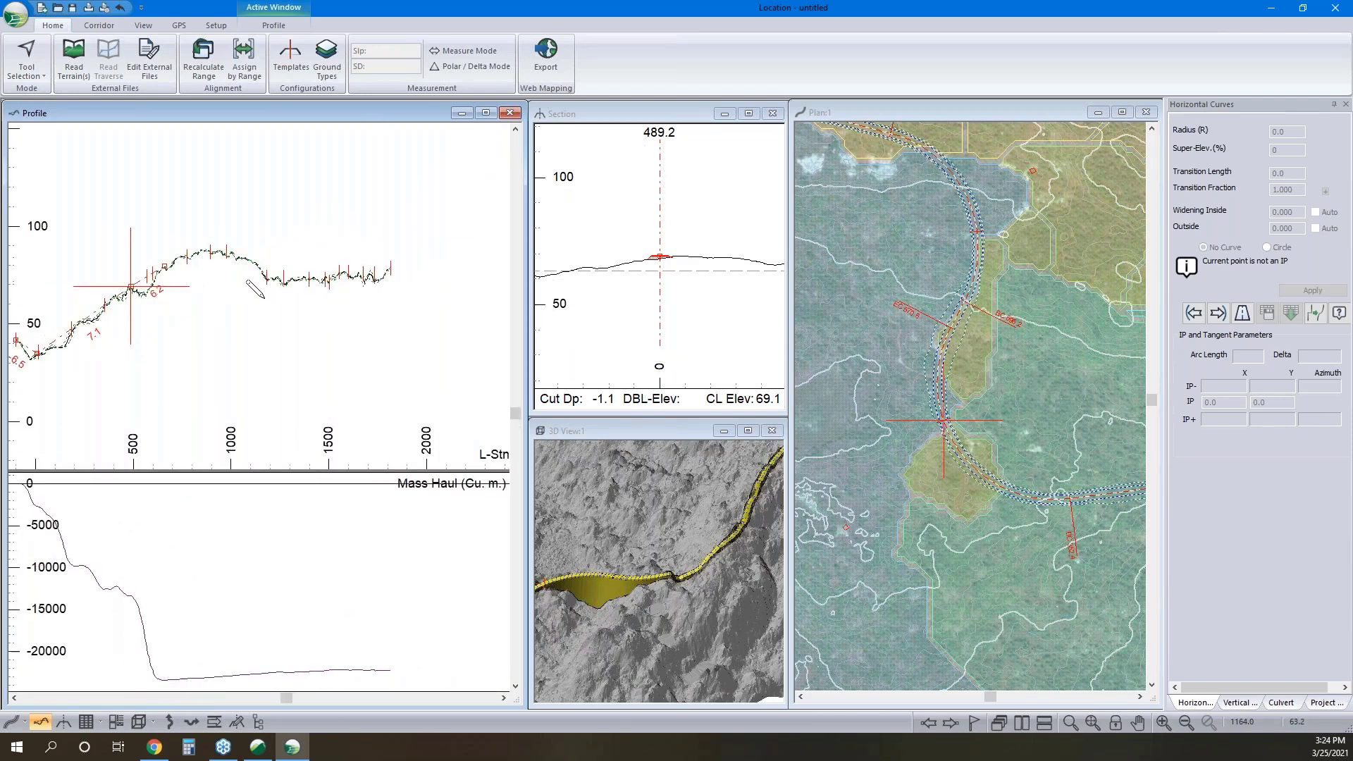
# In V-align 1's vertical optimization options, sample sections at a spacing of 25 instead of all, and choose the vertical band center
pyautogui.click(1322, 703)
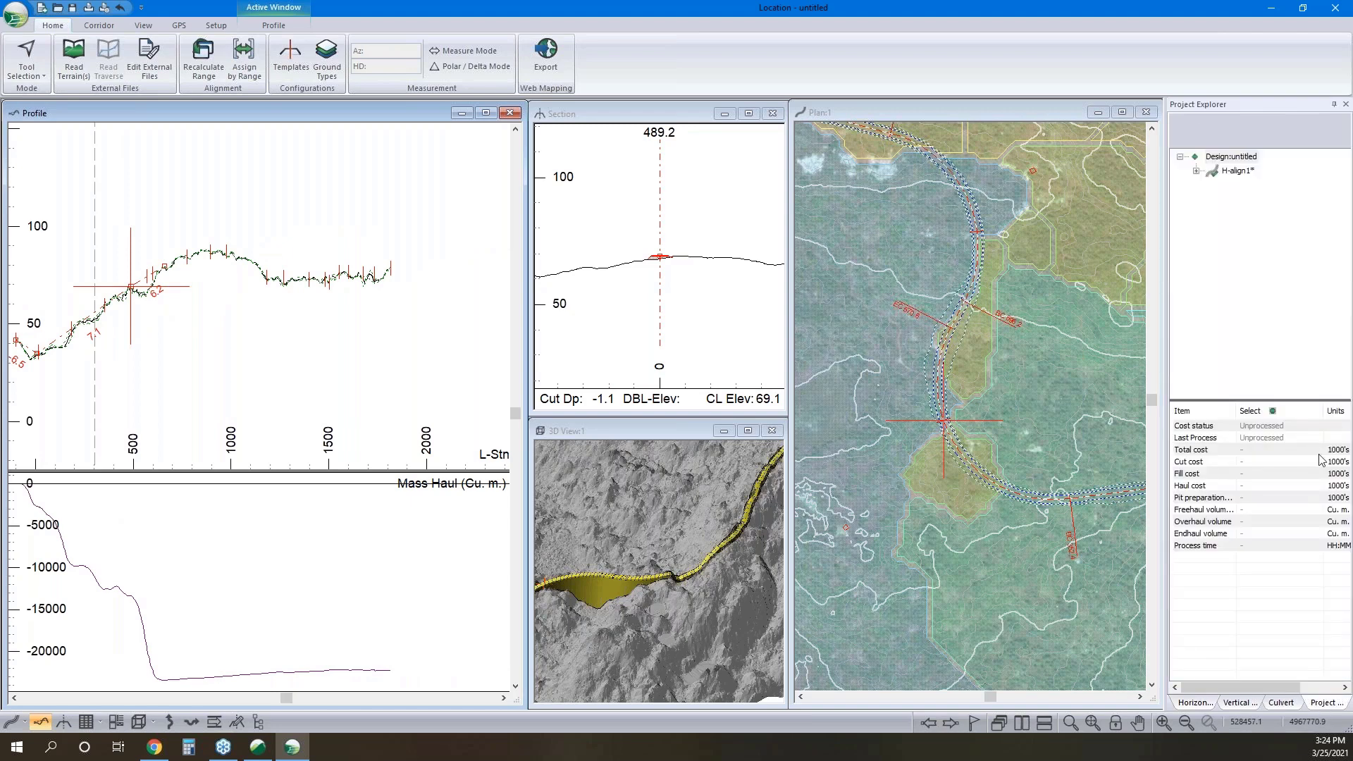
pyautogui.click(1198, 171)
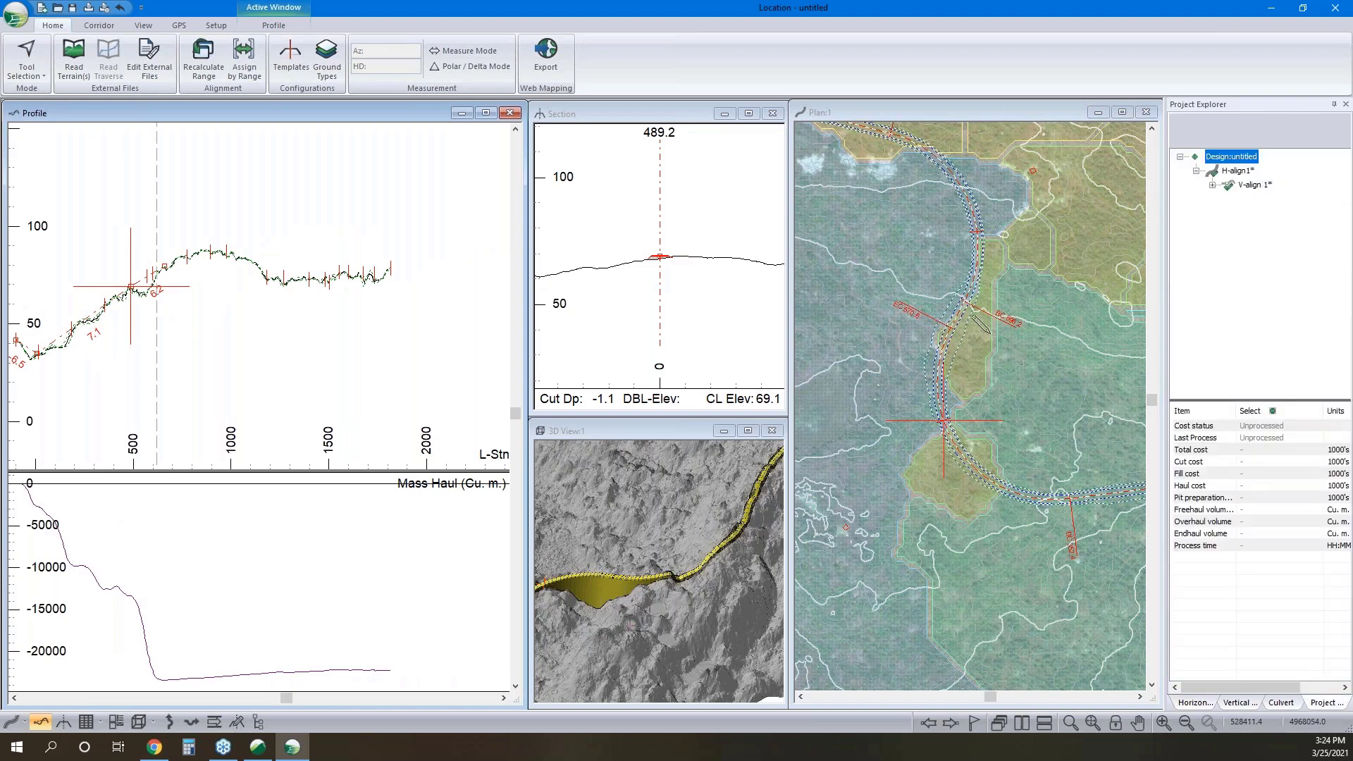
pyautogui.rightClick(1246, 186)
pyautogui.click(1246, 211)
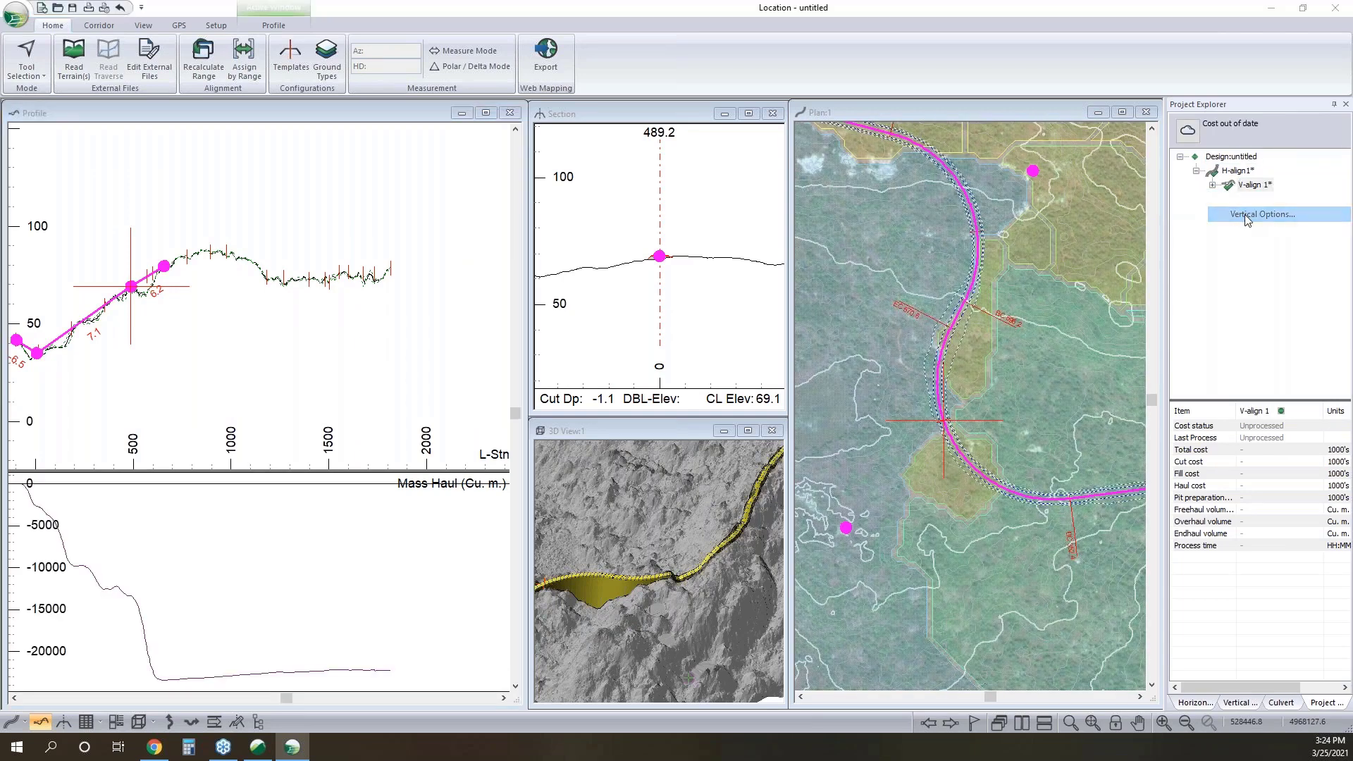
pyautogui.click(609, 302)
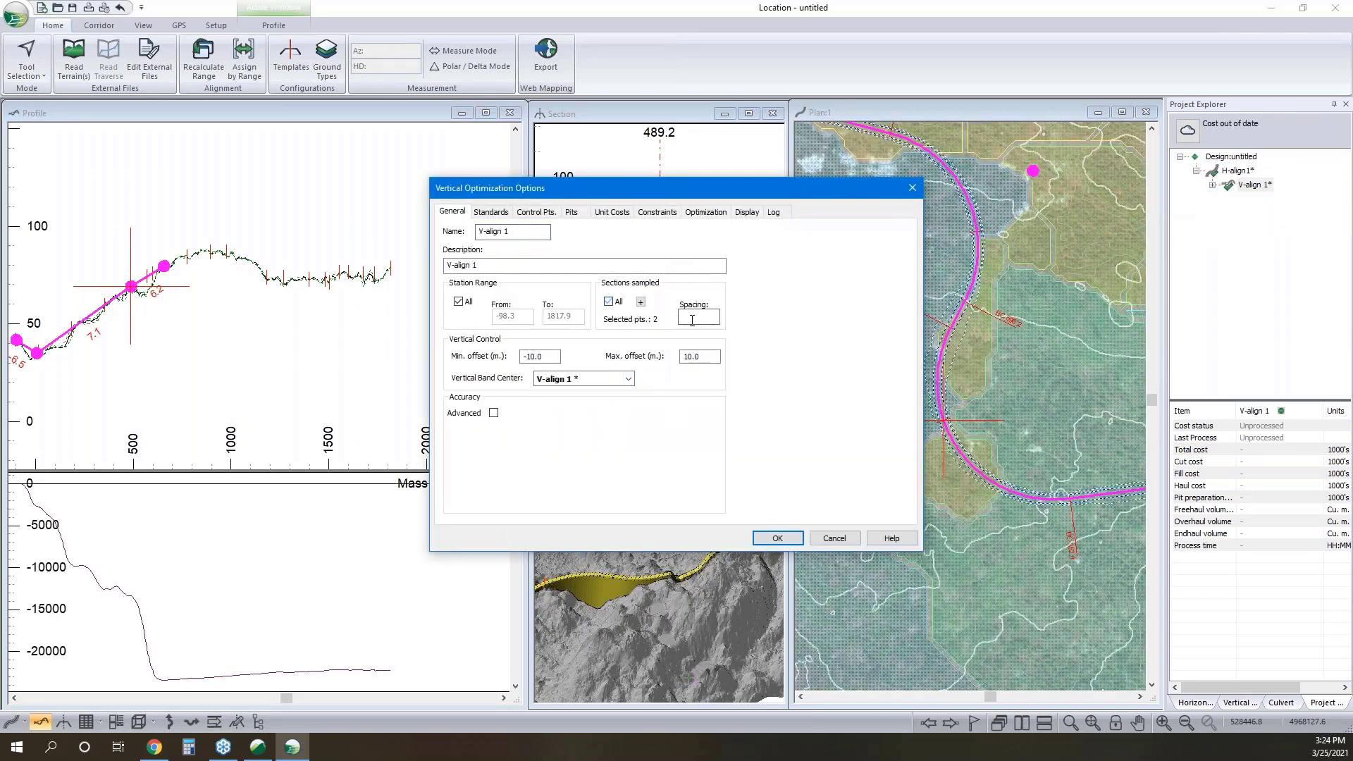
pyautogui.click(693, 318)
pyautogui.write('25')
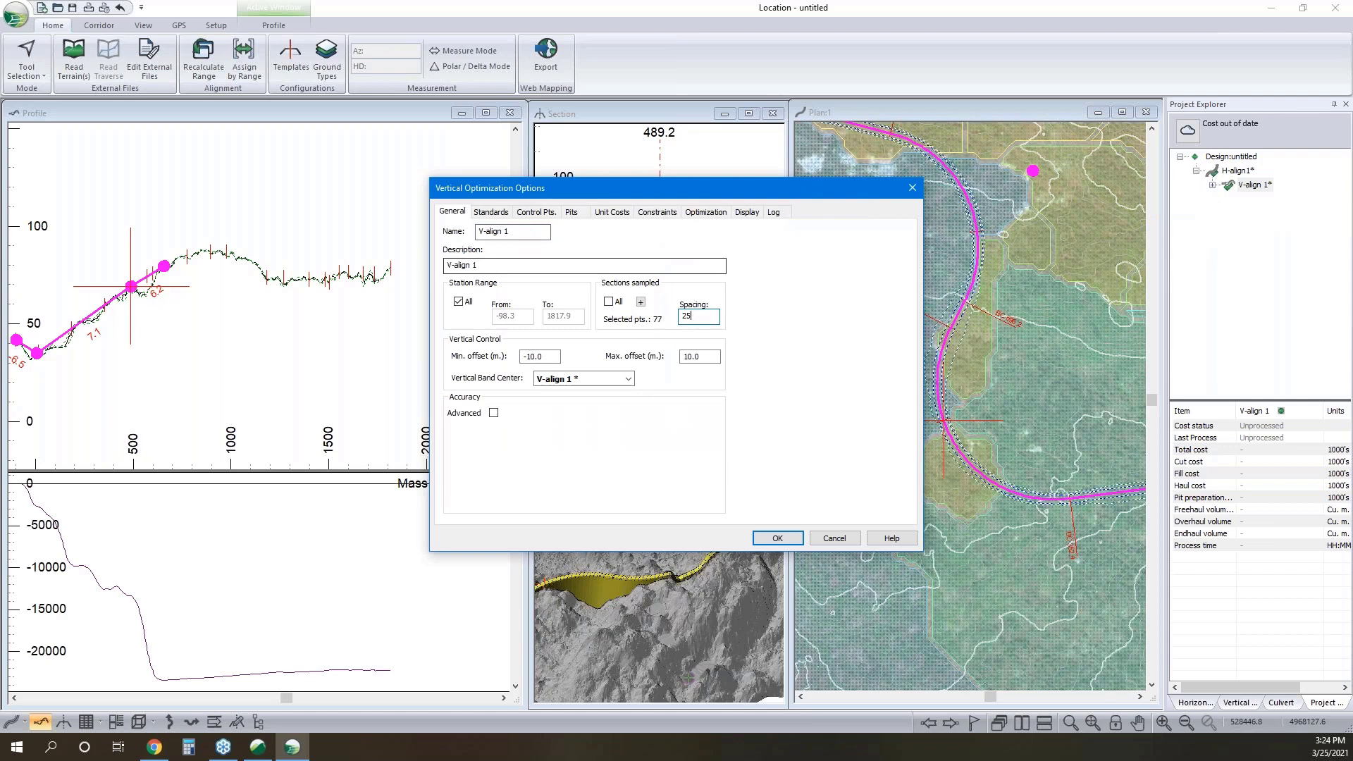
pyautogui.click(558, 380)
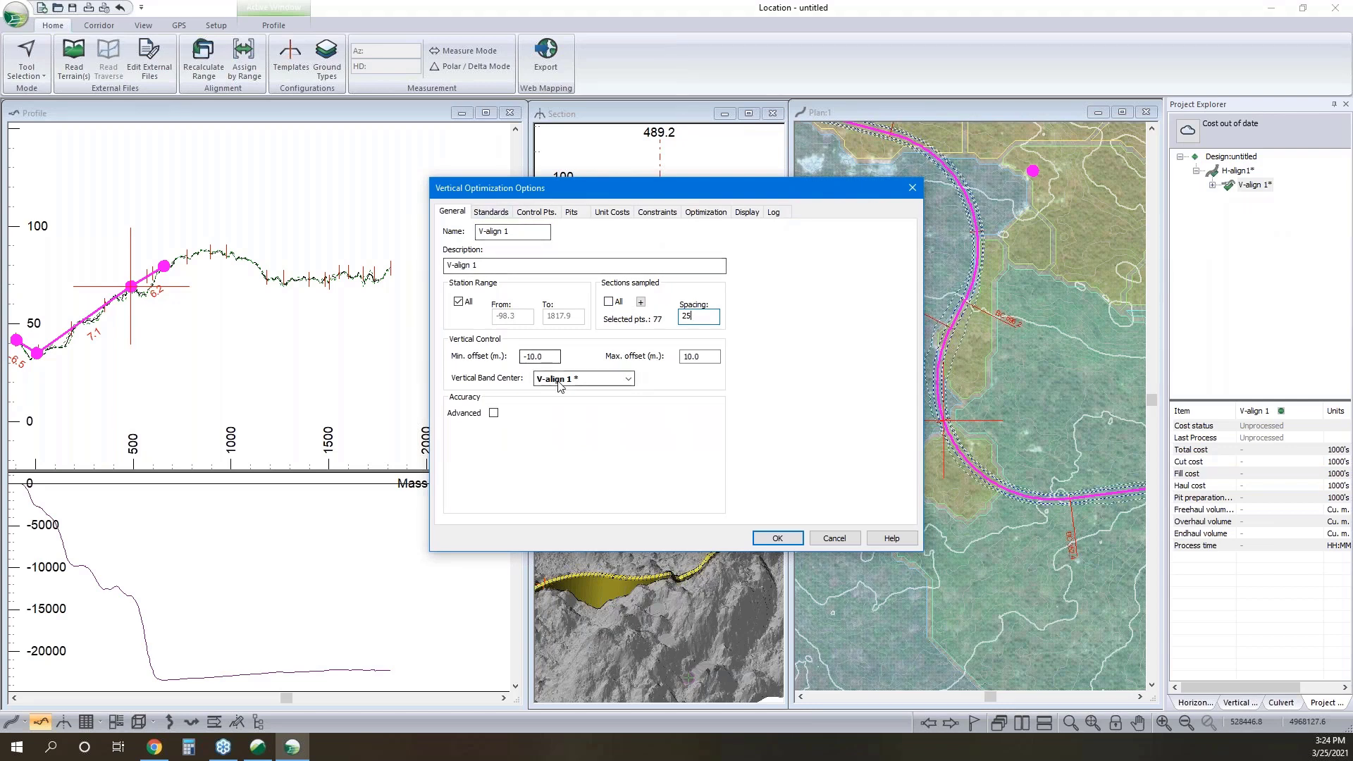
pyautogui.click(556, 401)
# In the vertical optimization standards, enable the minimum curve length and set it to 50 m
pyautogui.click(502, 213)
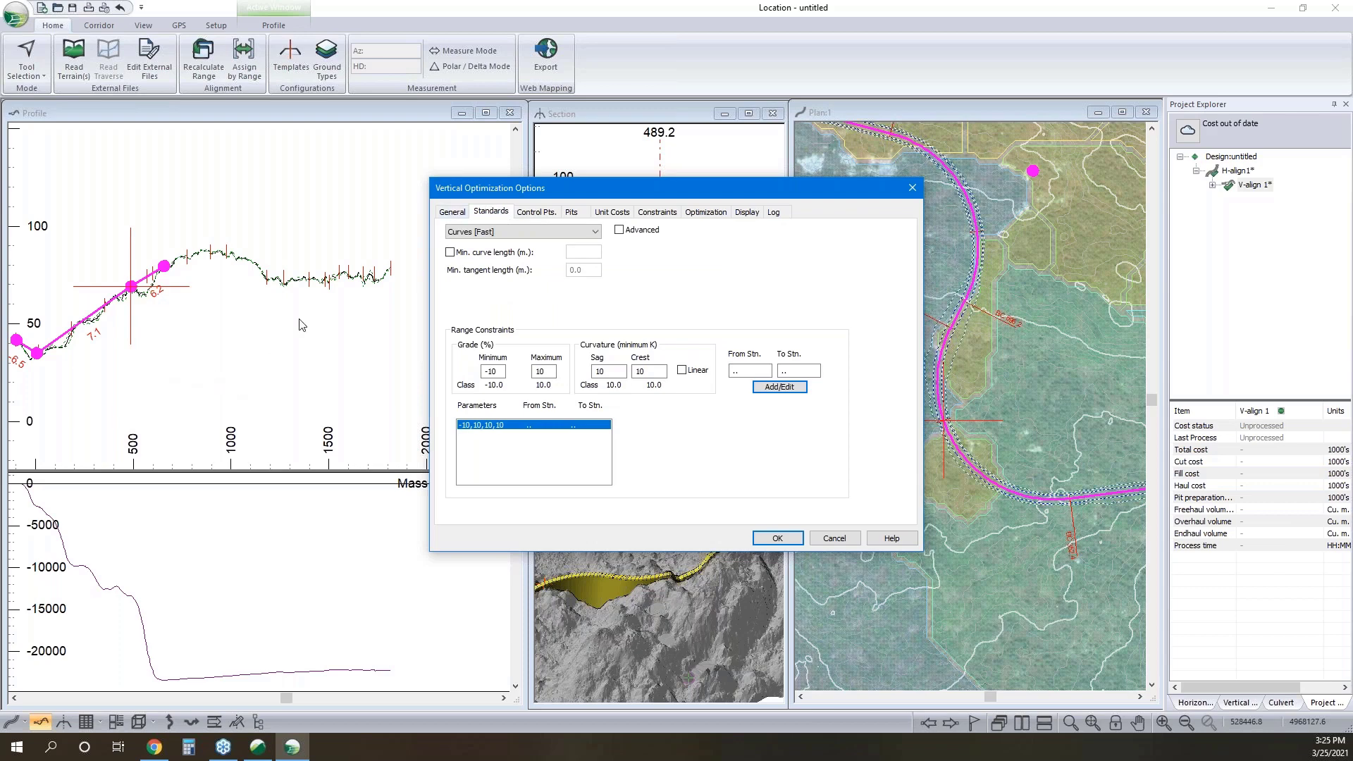
pyautogui.click(450, 253)
pyautogui.press('Tab')
pyautogui.write('50')
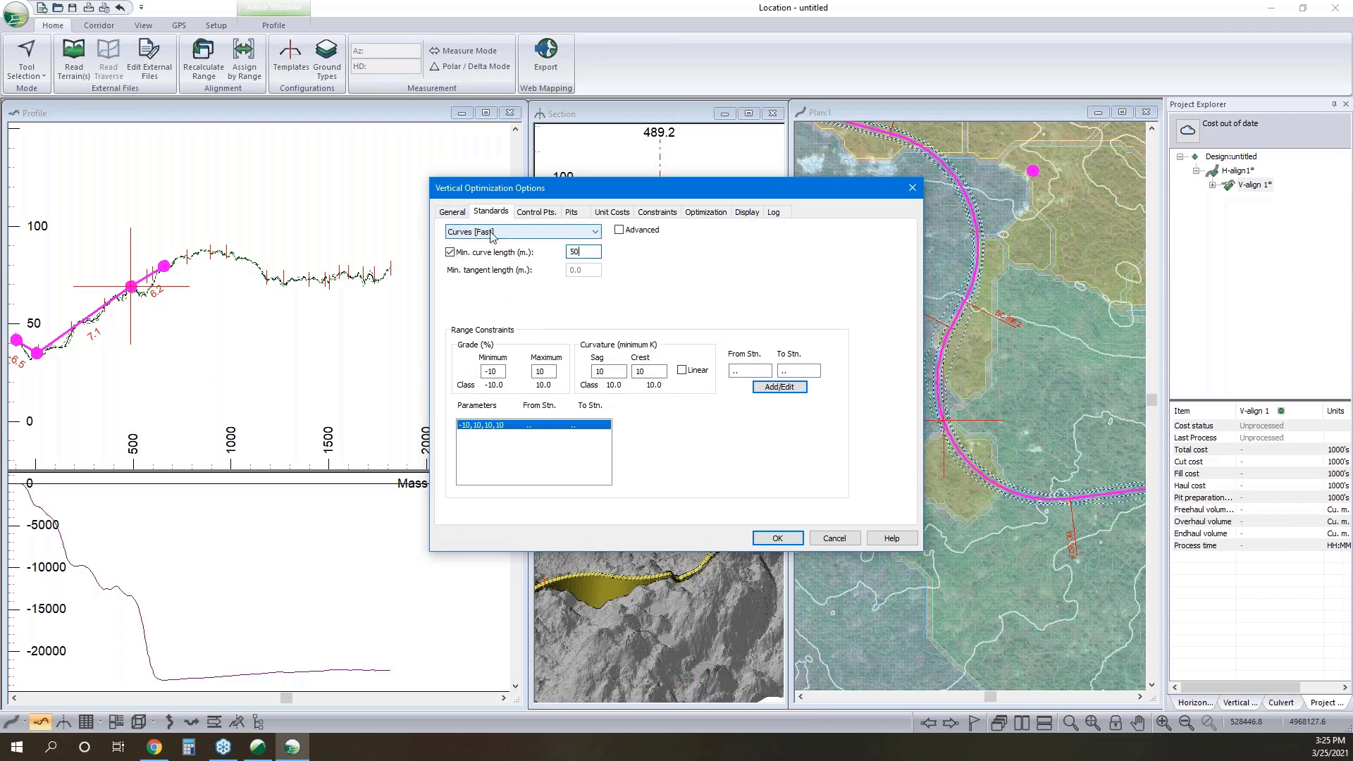
# Set the minimum K curvature standards to 12 for sag and 11 for crest
pyautogui.press('Tab')
pyautogui.press('Tab')
pyautogui.press('Tab')
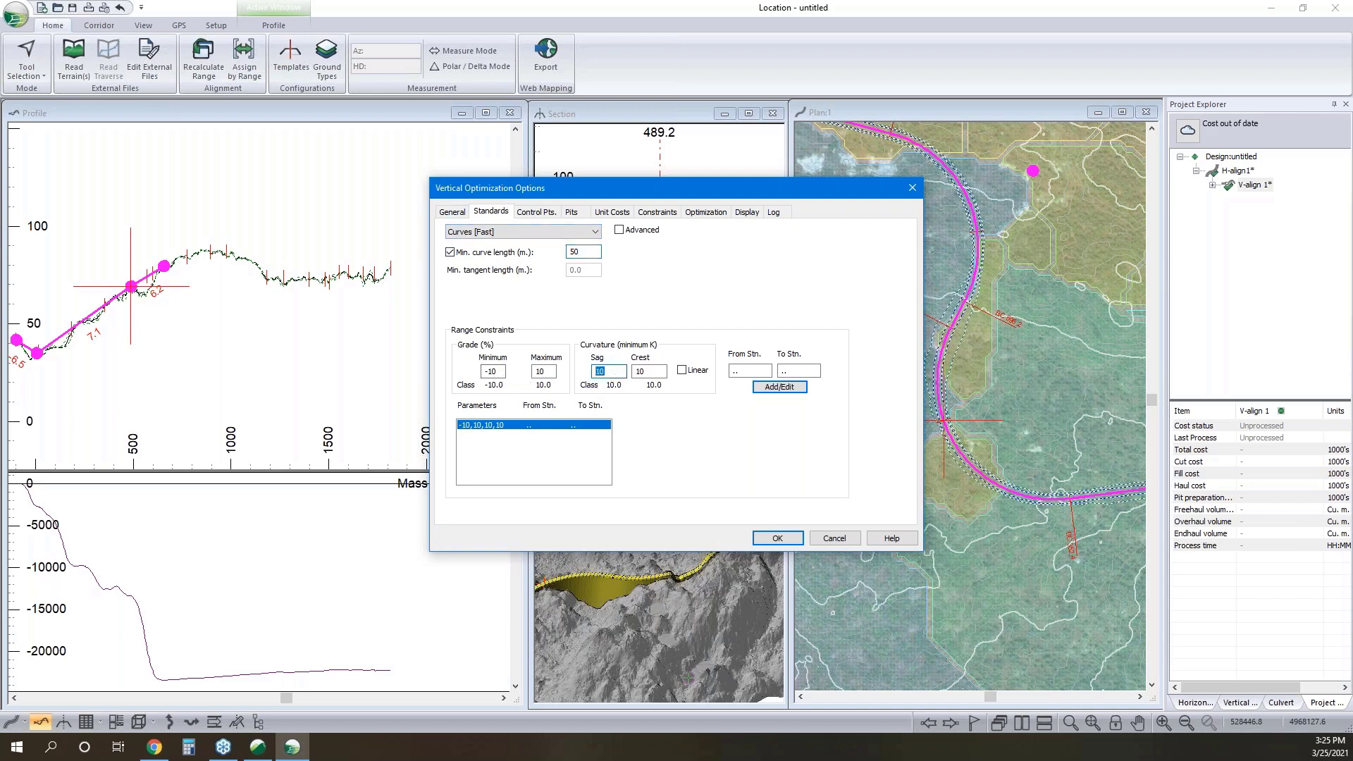
pyautogui.write('12')
pyautogui.press('Tab')
pyautogui.write('11')
# Add a vertical control point at the start of the alignment and accept the vertical optimization options
pyautogui.click(537, 212)
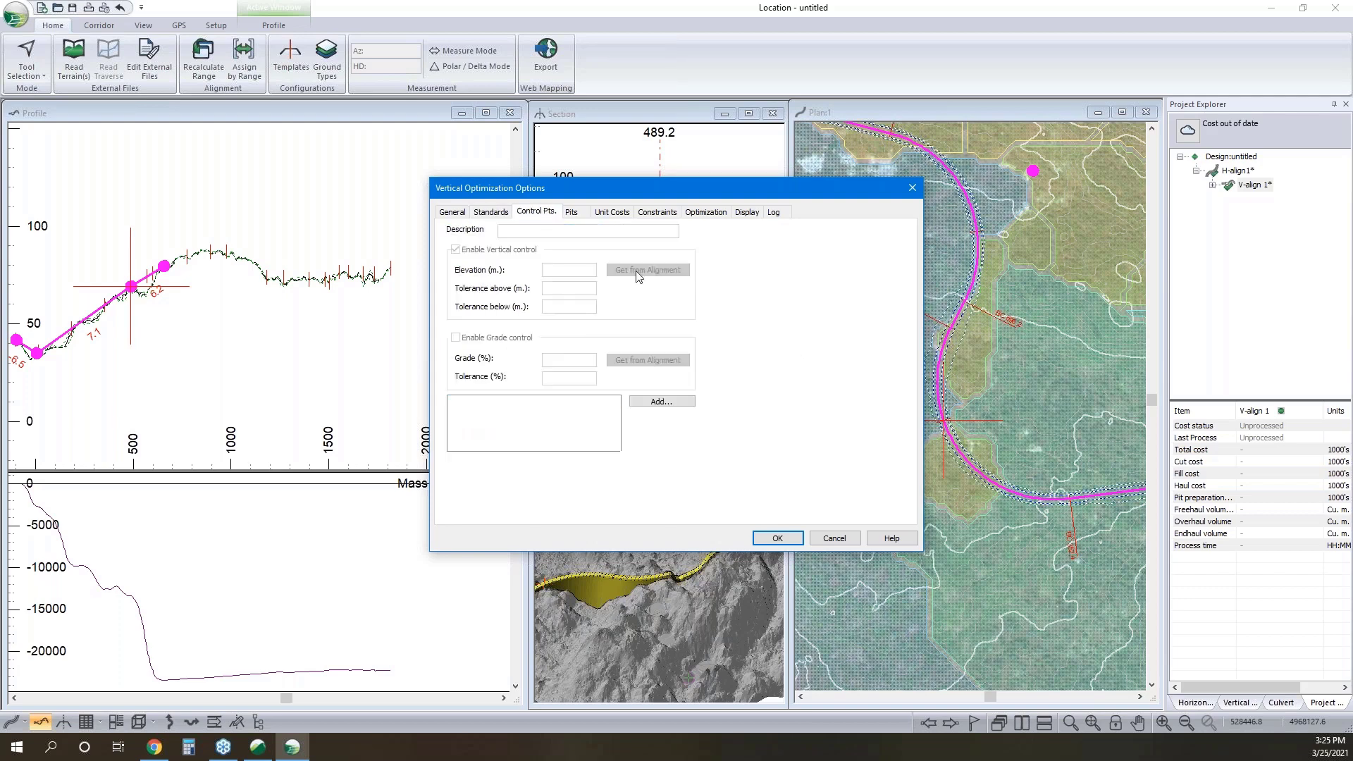
pyautogui.click(662, 401)
pyautogui.click(616, 365)
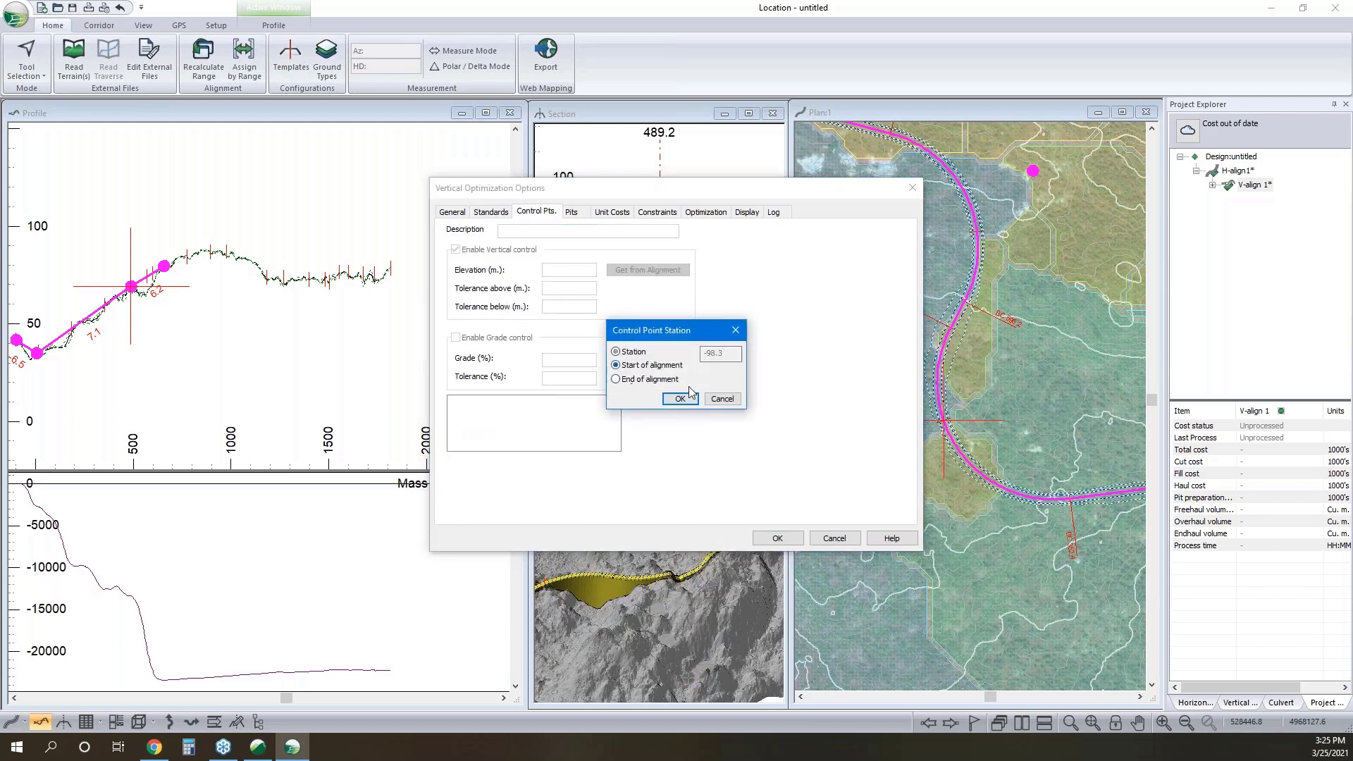
pyautogui.click(682, 399)
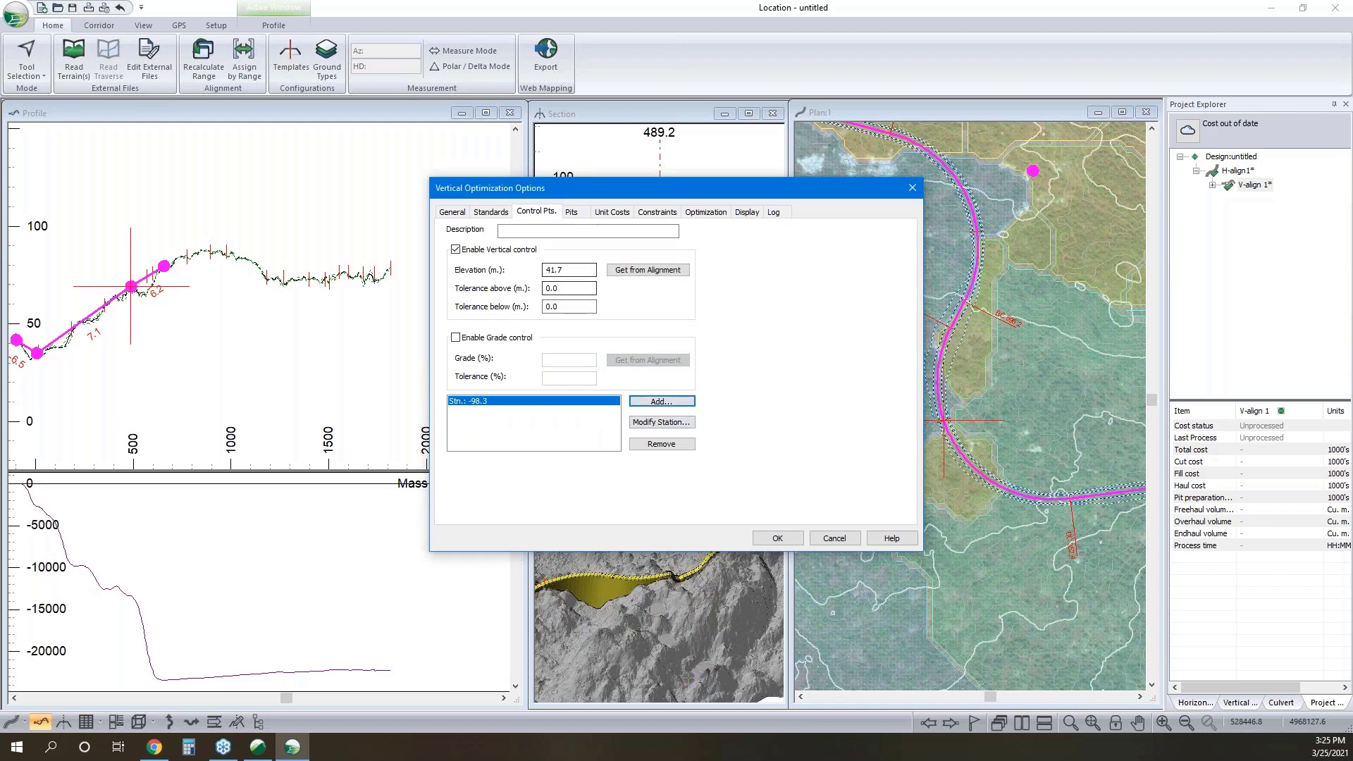
pyautogui.click(571, 213)
pyautogui.click(611, 213)
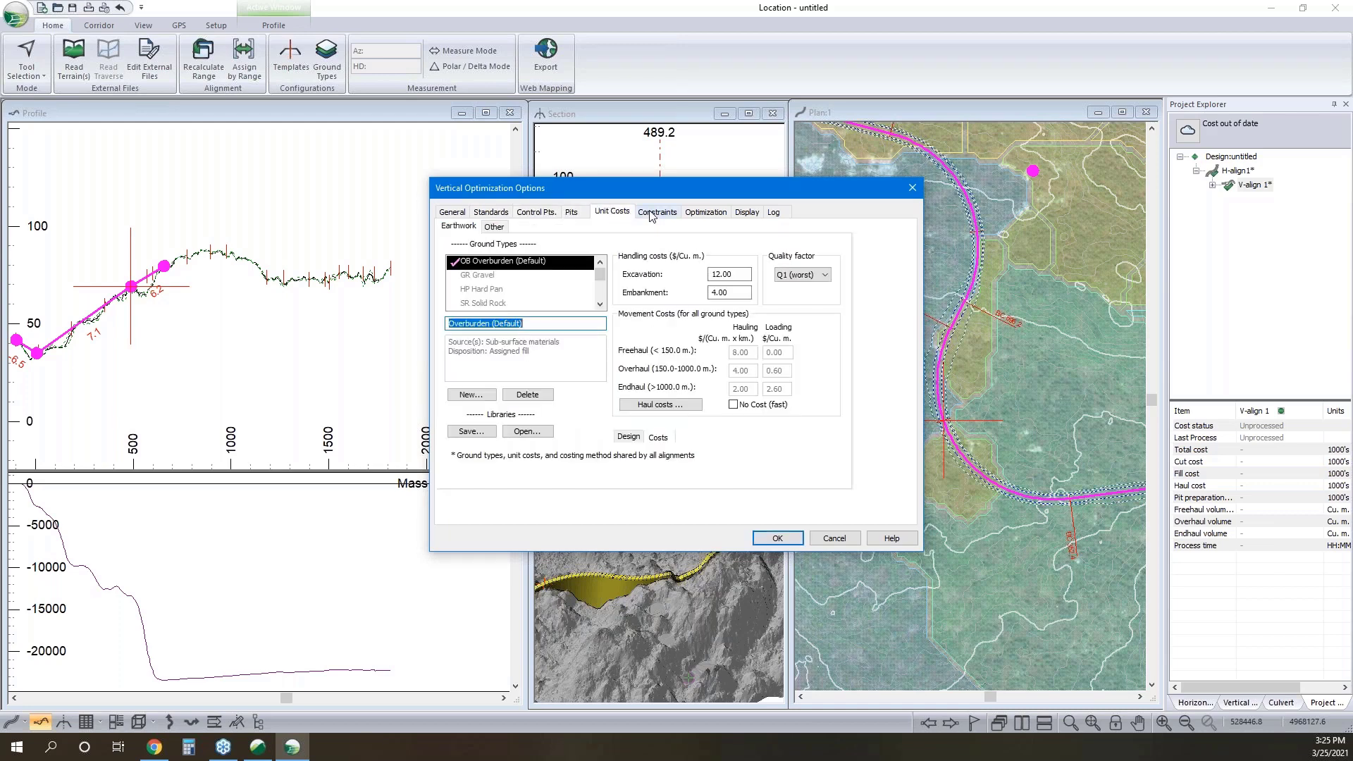
pyautogui.click(655, 213)
pyautogui.click(778, 538)
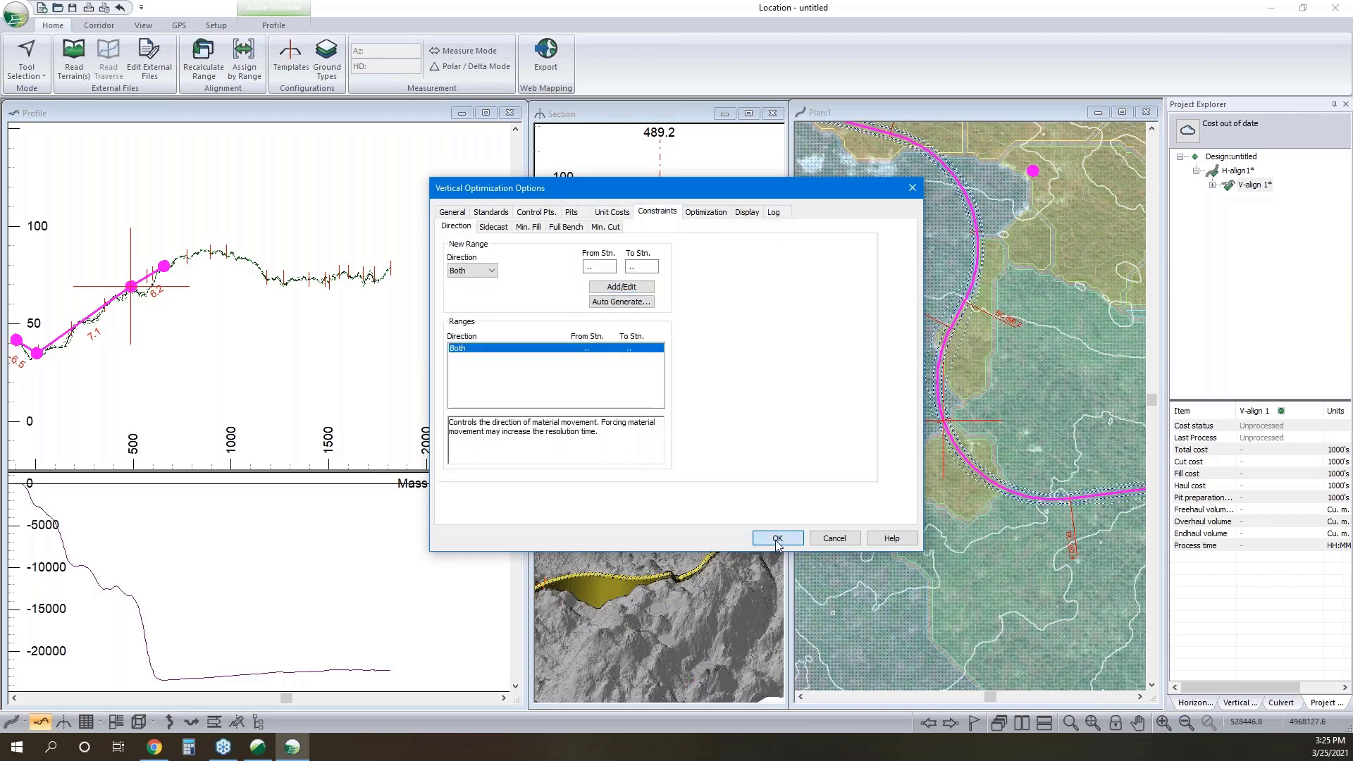
# Run the vertical optimization on V-align 1 to compute its optimal profile
pyautogui.rightClick(1267, 183)
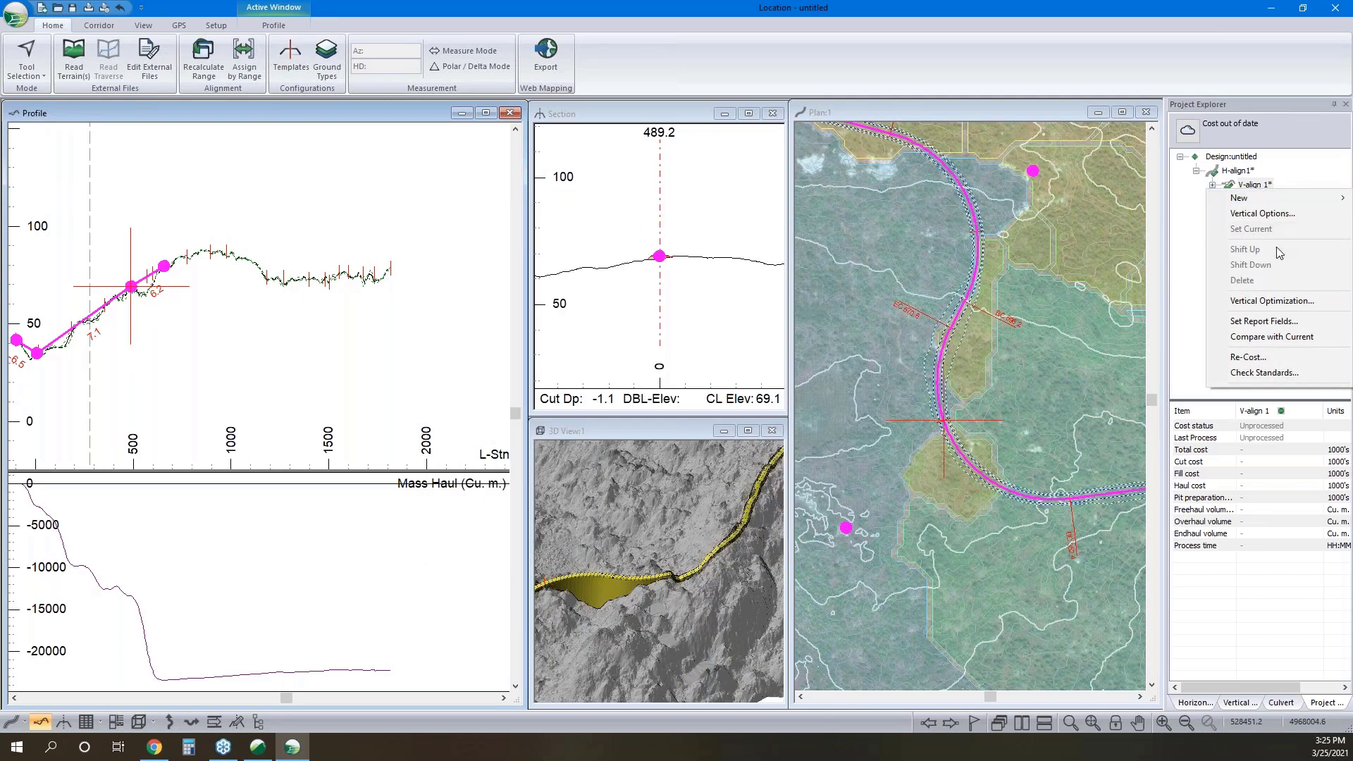
pyautogui.click(1261, 307)
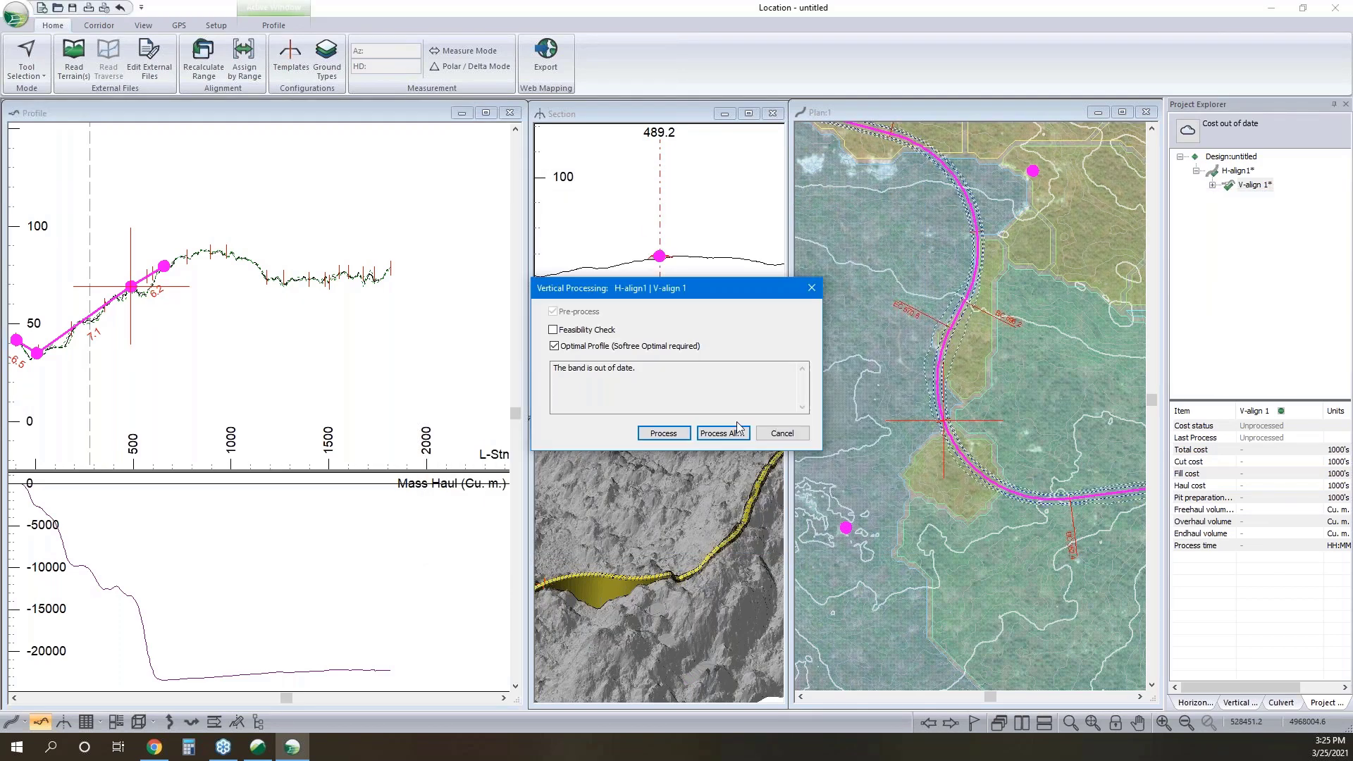
pyautogui.click(670, 432)
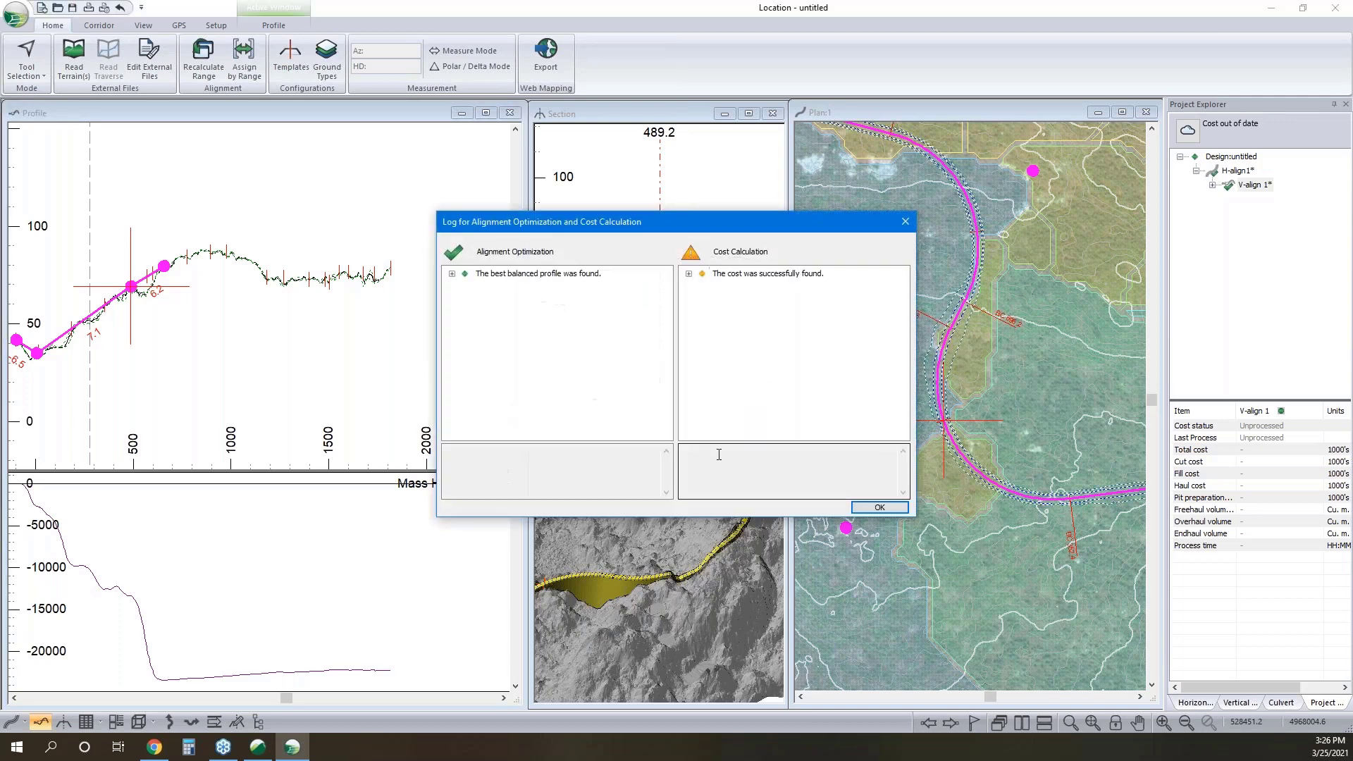
pyautogui.click(860, 502)
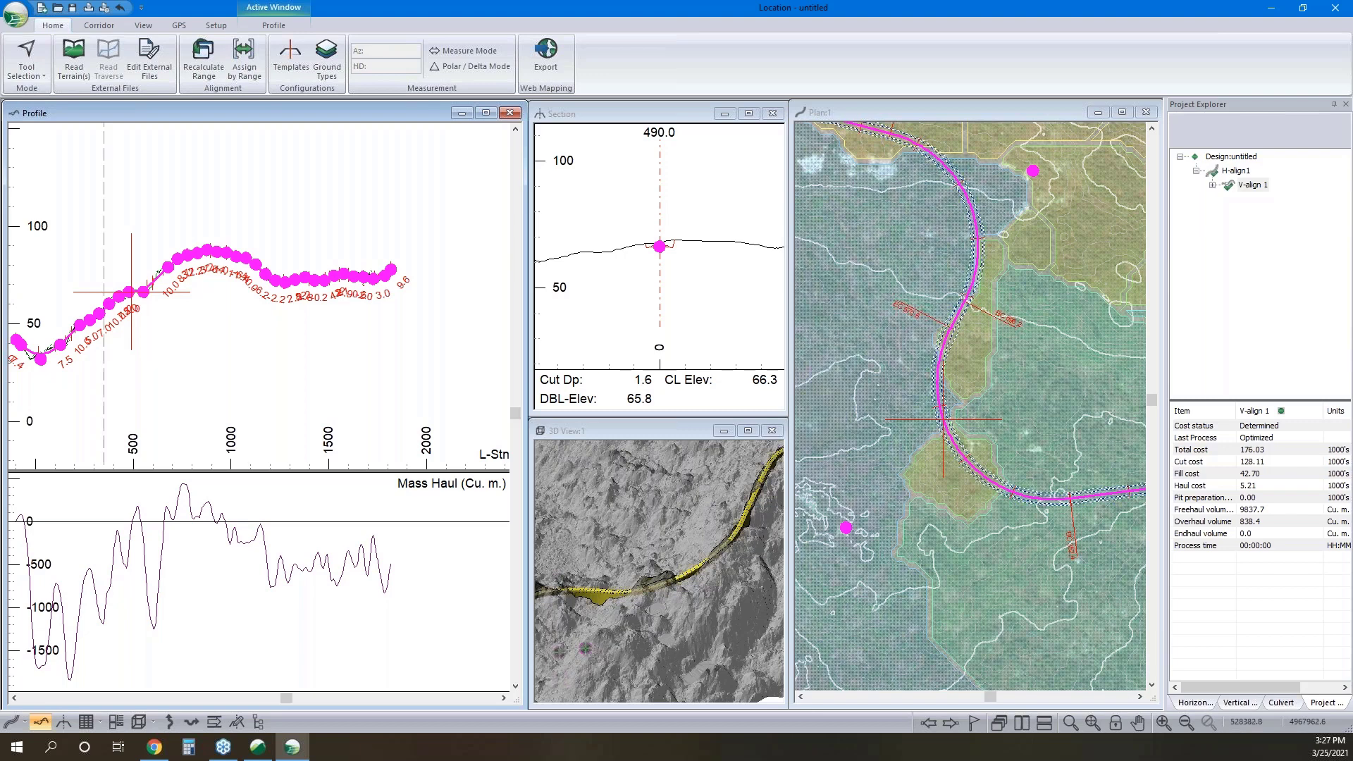
# Add a 500 mm cross drain culvert at station 305.0, on the straight east of the southern curve
pyautogui.rightClick(1044, 386)
pyautogui.click(1100, 392)
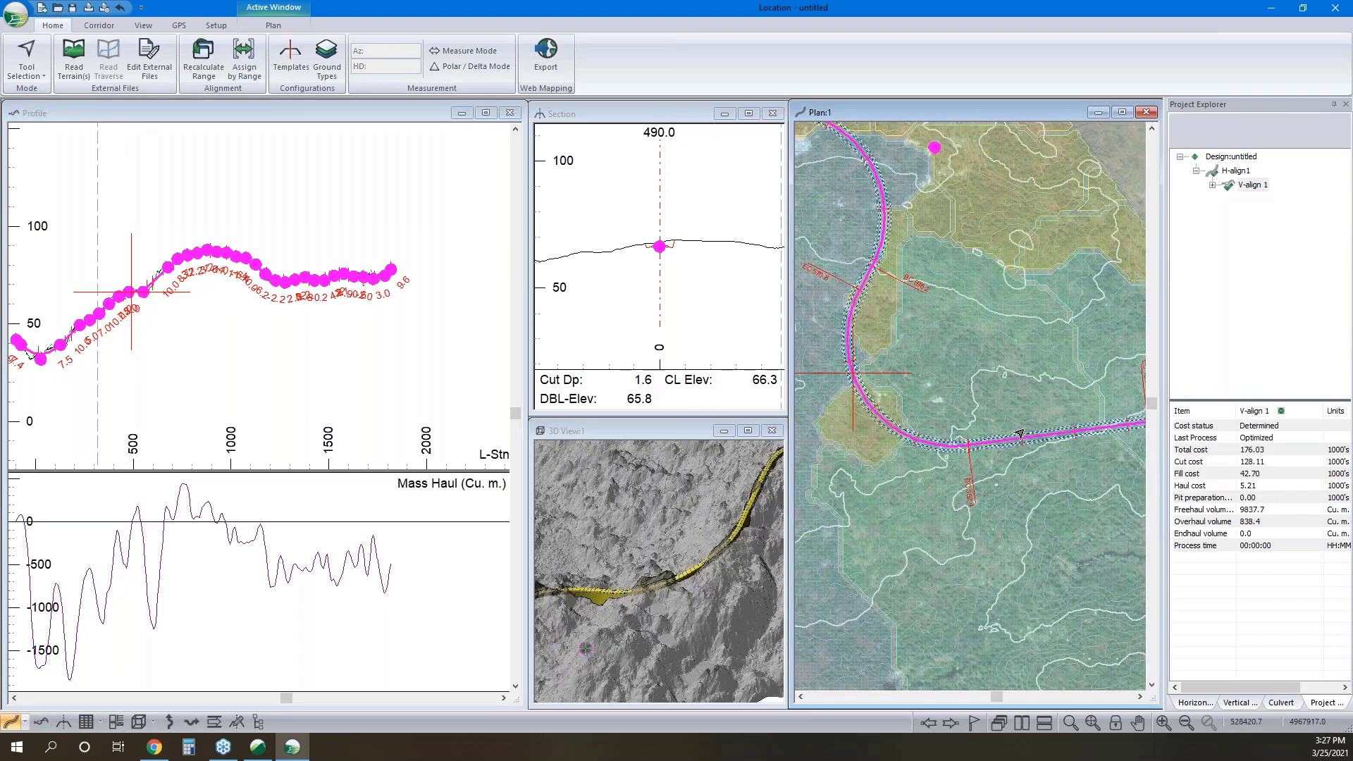
pyautogui.scroll(-1, 1020, 434)
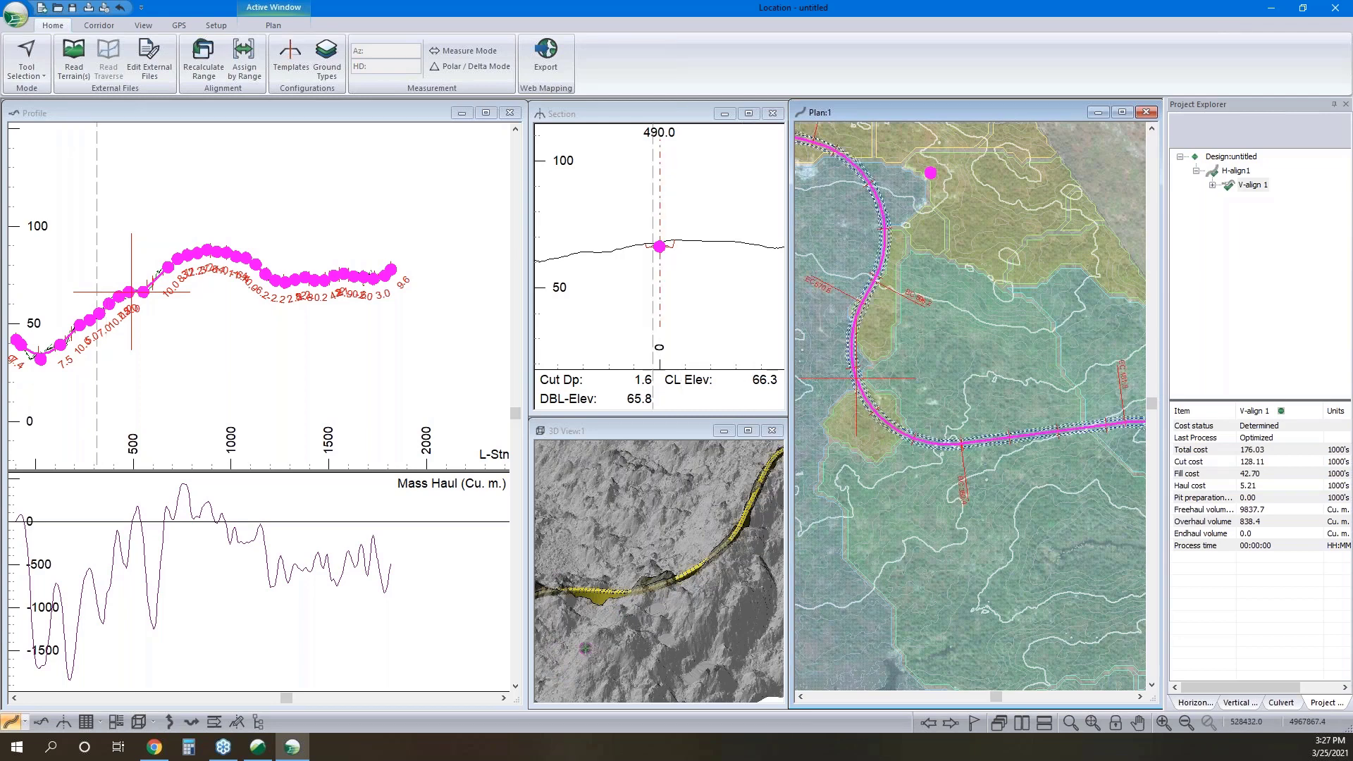
pyautogui.click(1001, 442)
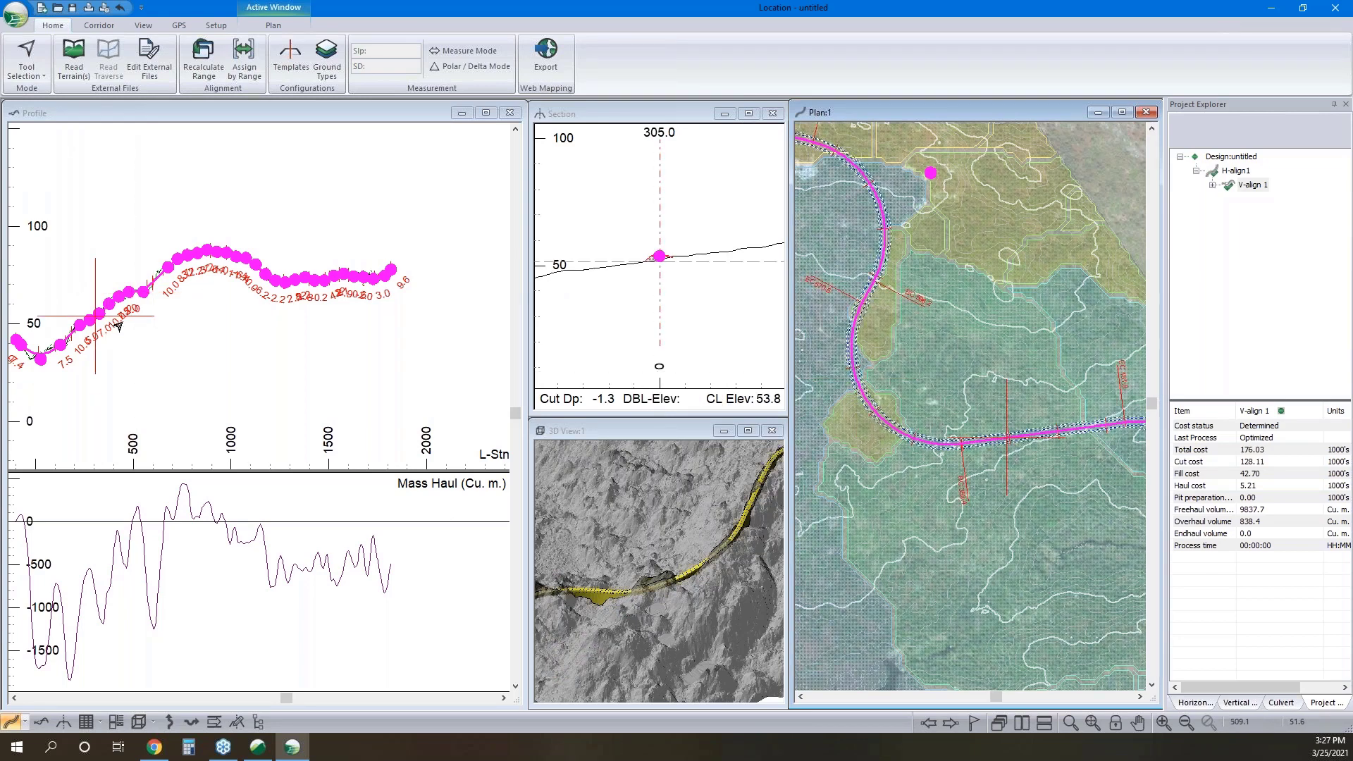
pyautogui.scroll(1, 118, 326)
pyautogui.scroll(1, 84, 317)
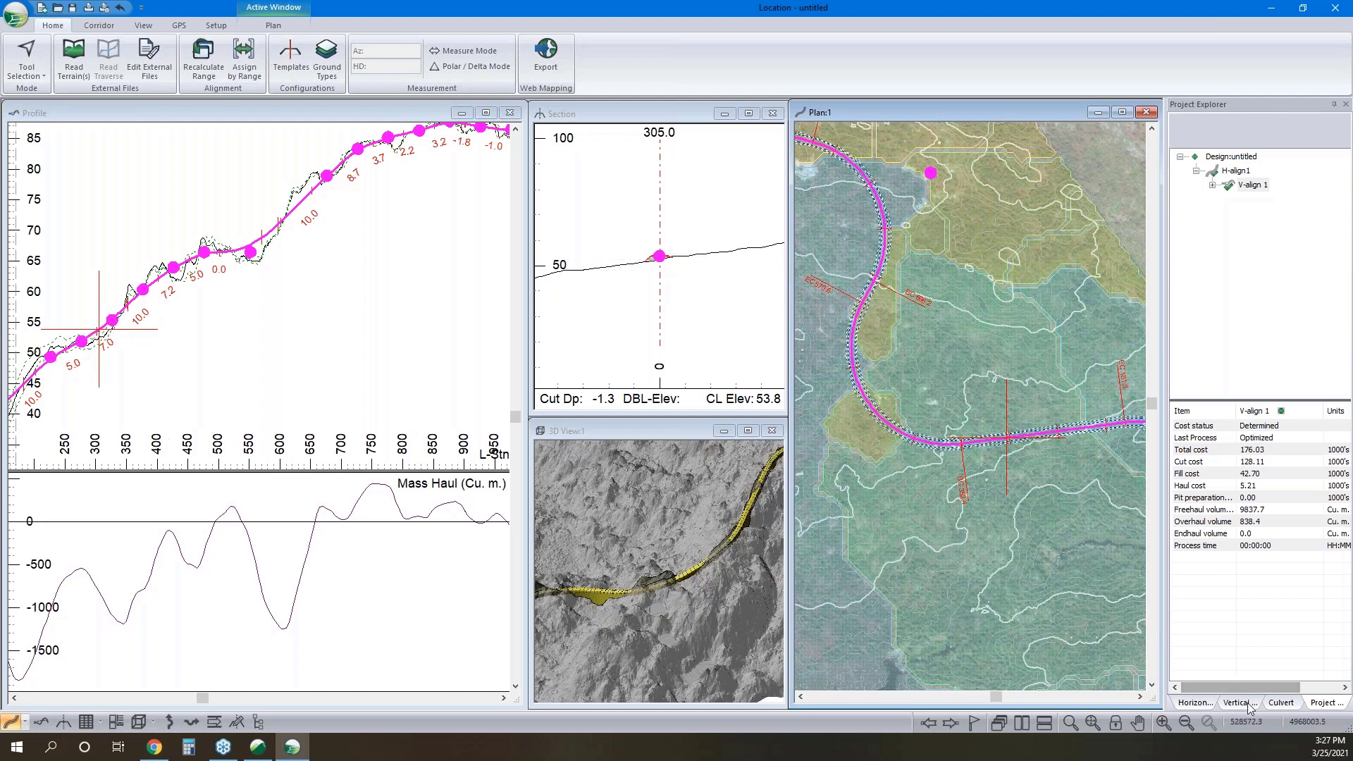
pyautogui.click(1281, 702)
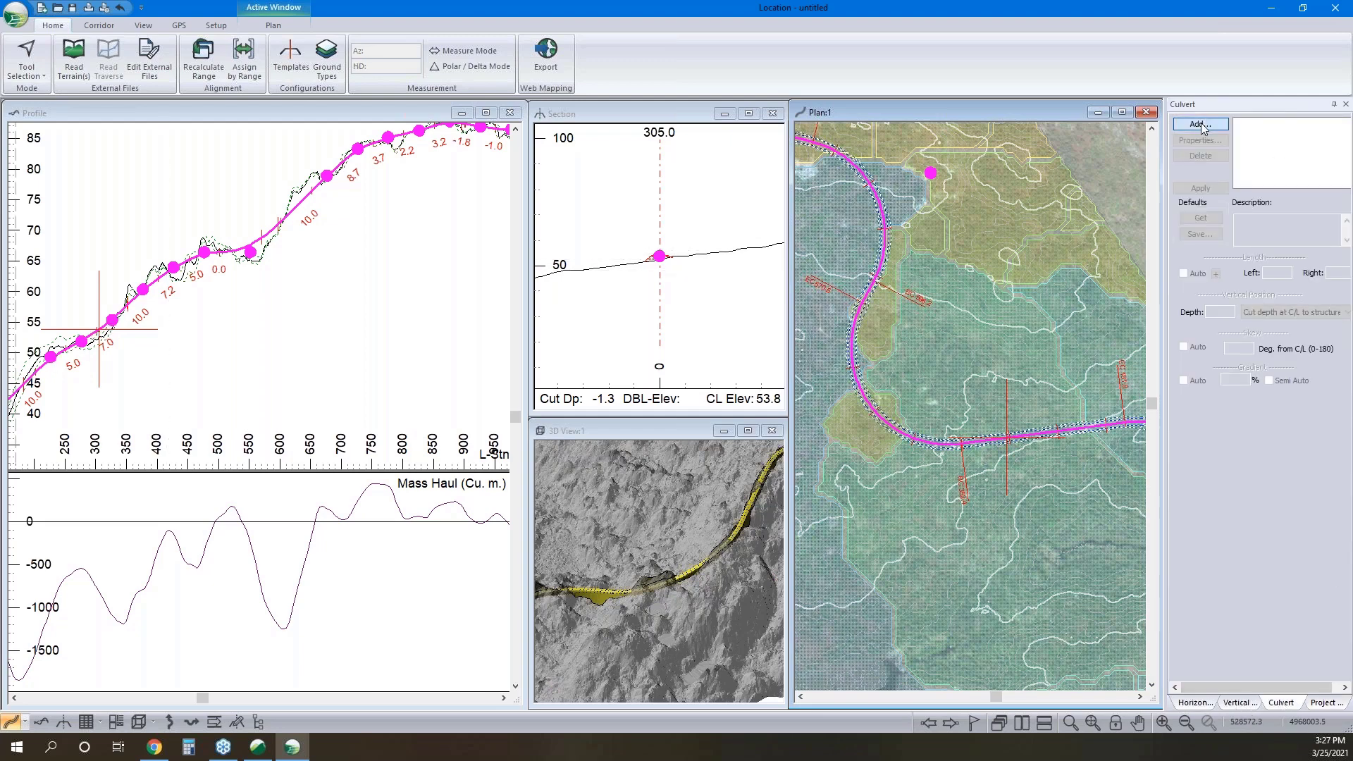
pyautogui.click(1201, 124)
pyautogui.click(773, 392)
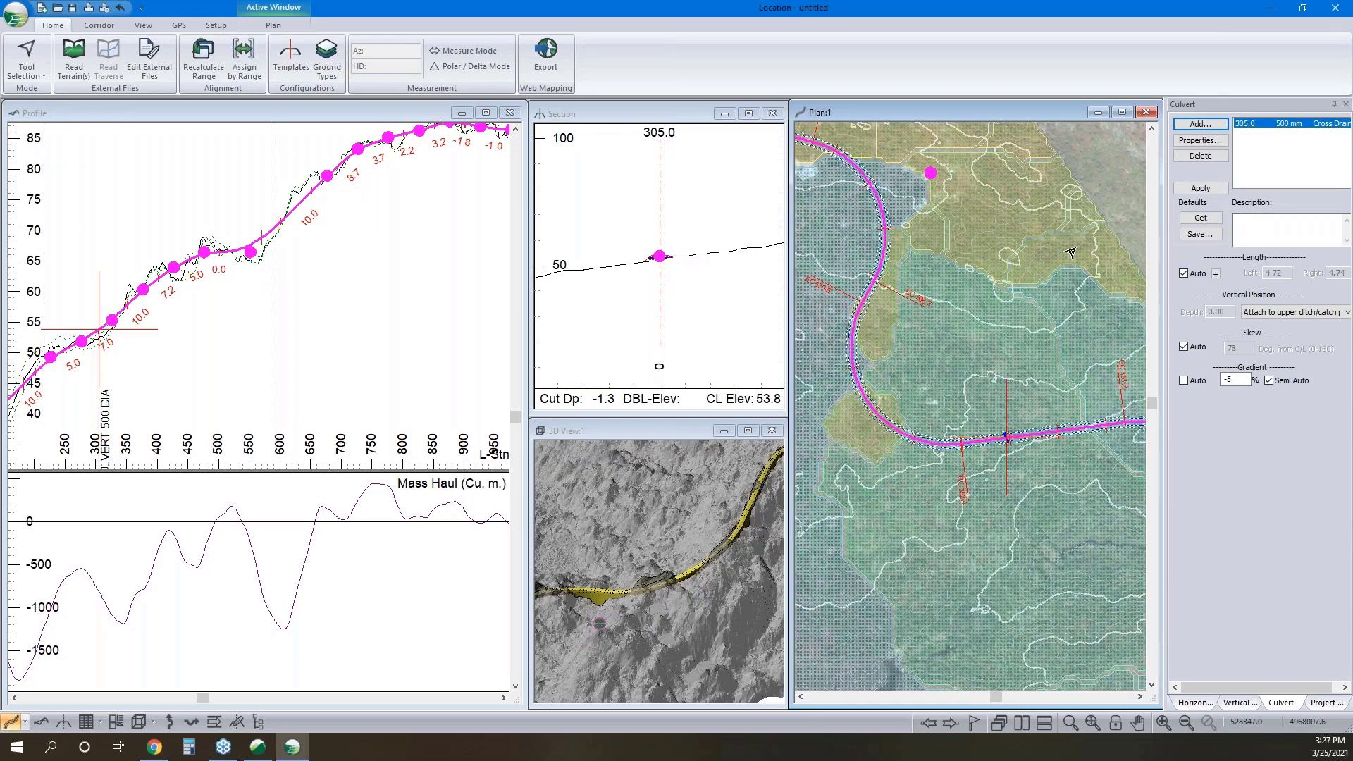
# Review the class, shape, diameter and template override properties of the new culvert without changing them
pyautogui.moveTo(870, 376)
pyautogui.click(1212, 142)
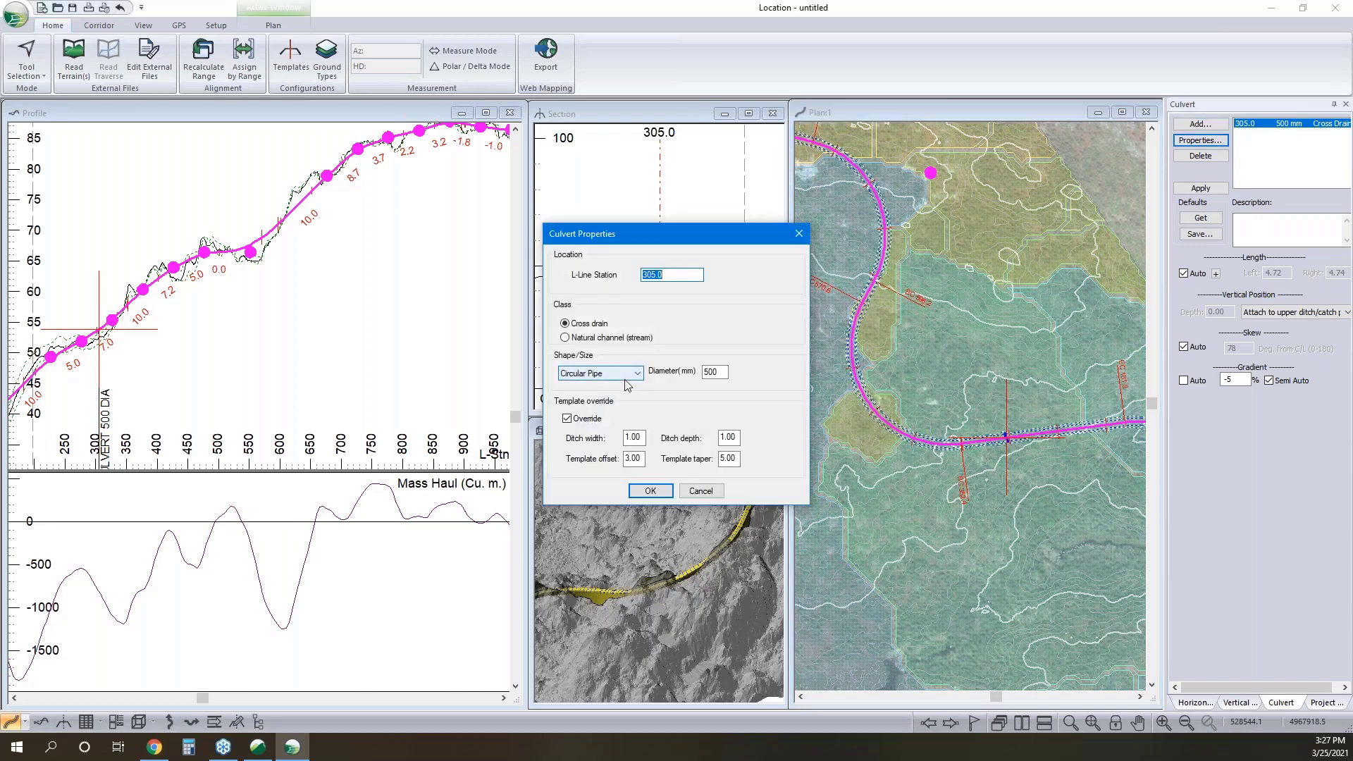
pyautogui.click(717, 490)
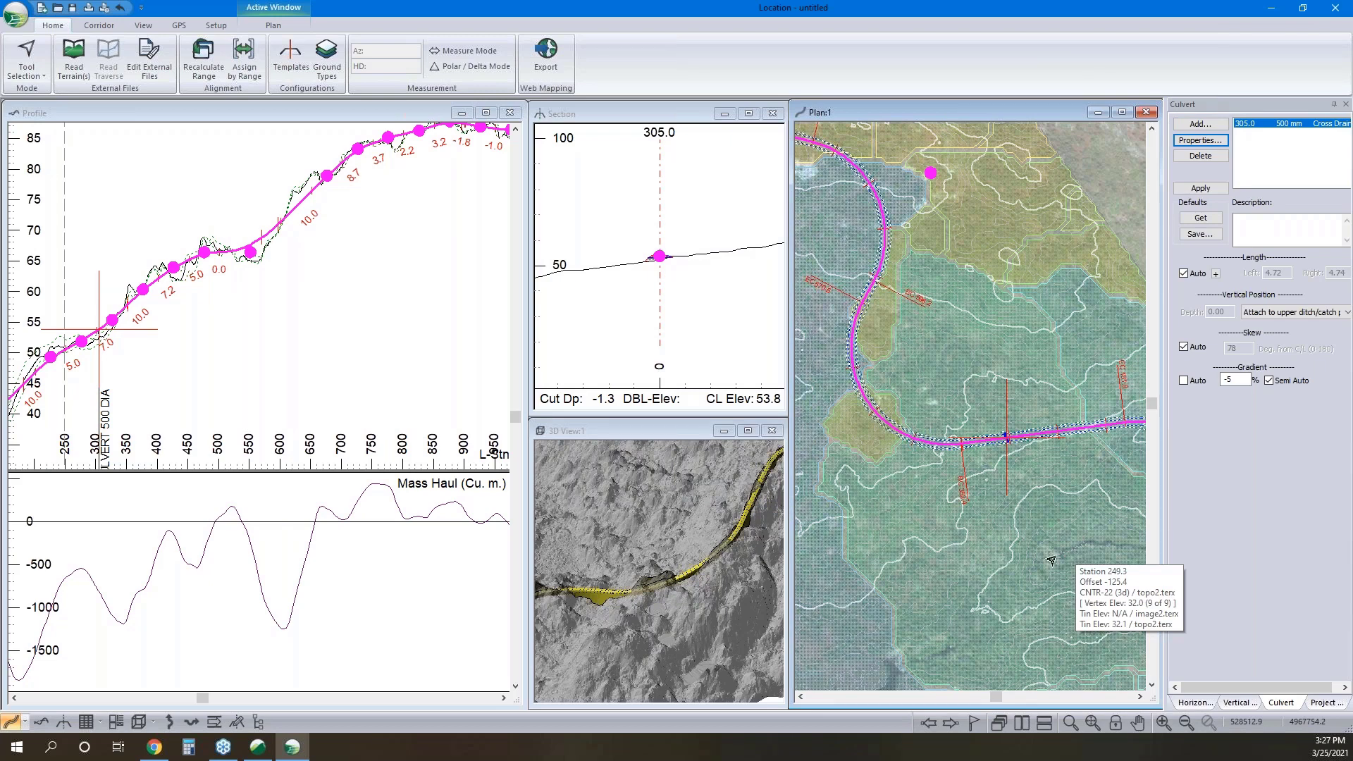
# Load the book layout BookTemplate MD Size D.blt into the Multi-Plot sheets
pyautogui.click(117, 722)
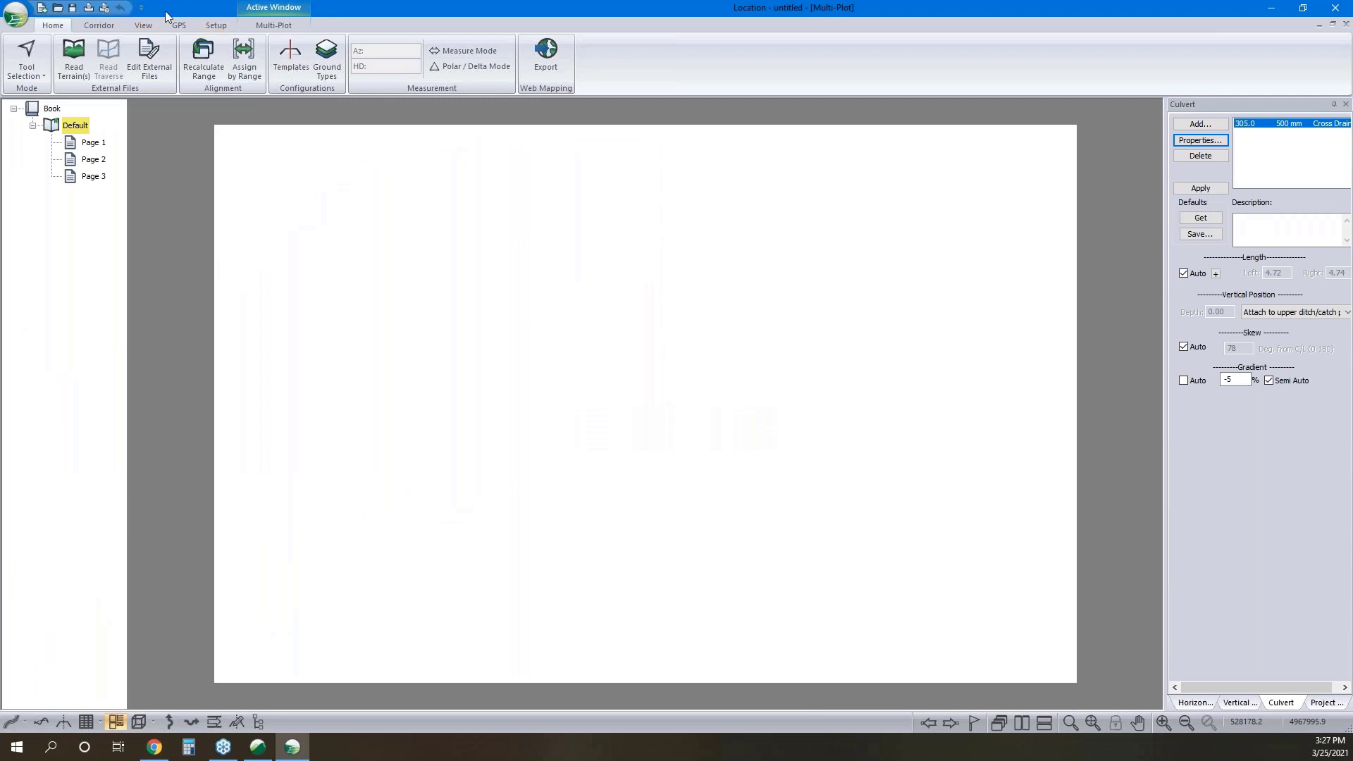
pyautogui.click(273, 25)
pyautogui.click(156, 61)
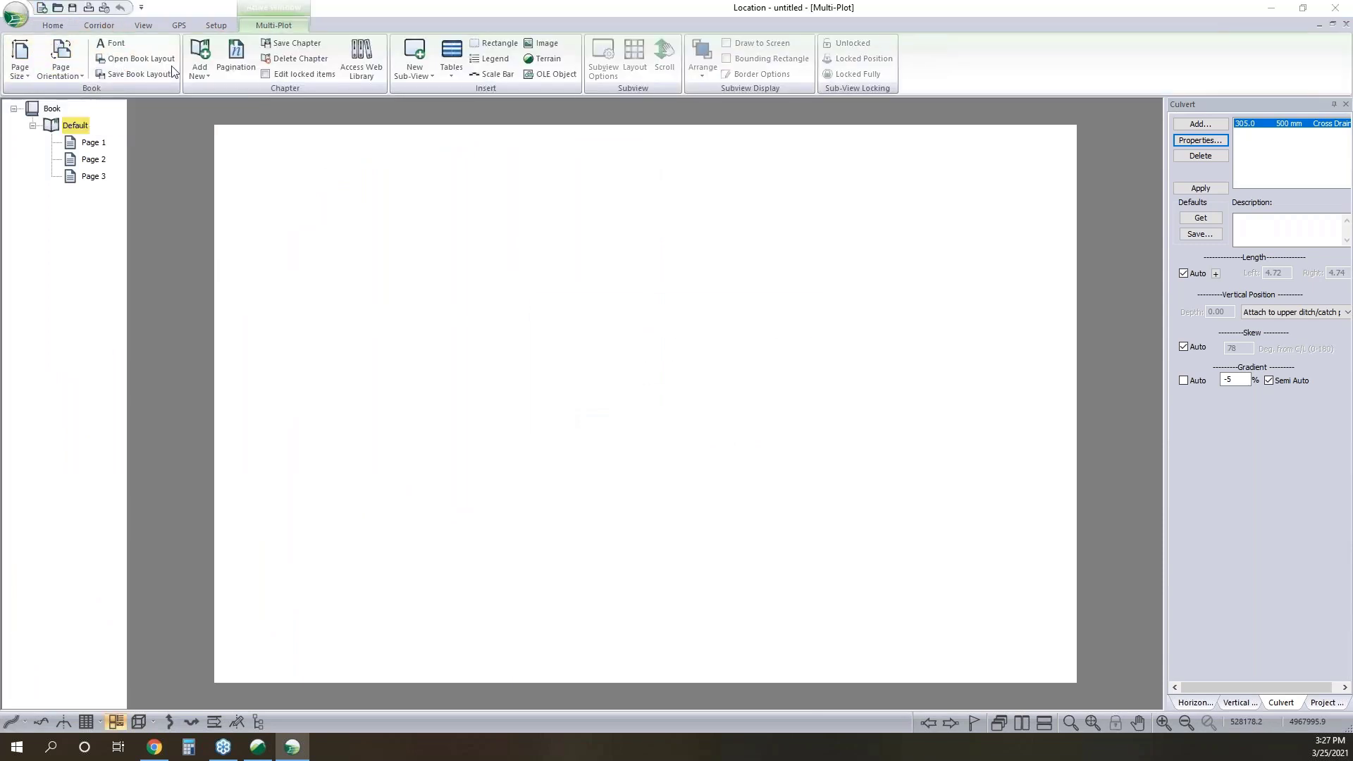
pyautogui.click(721, 414)
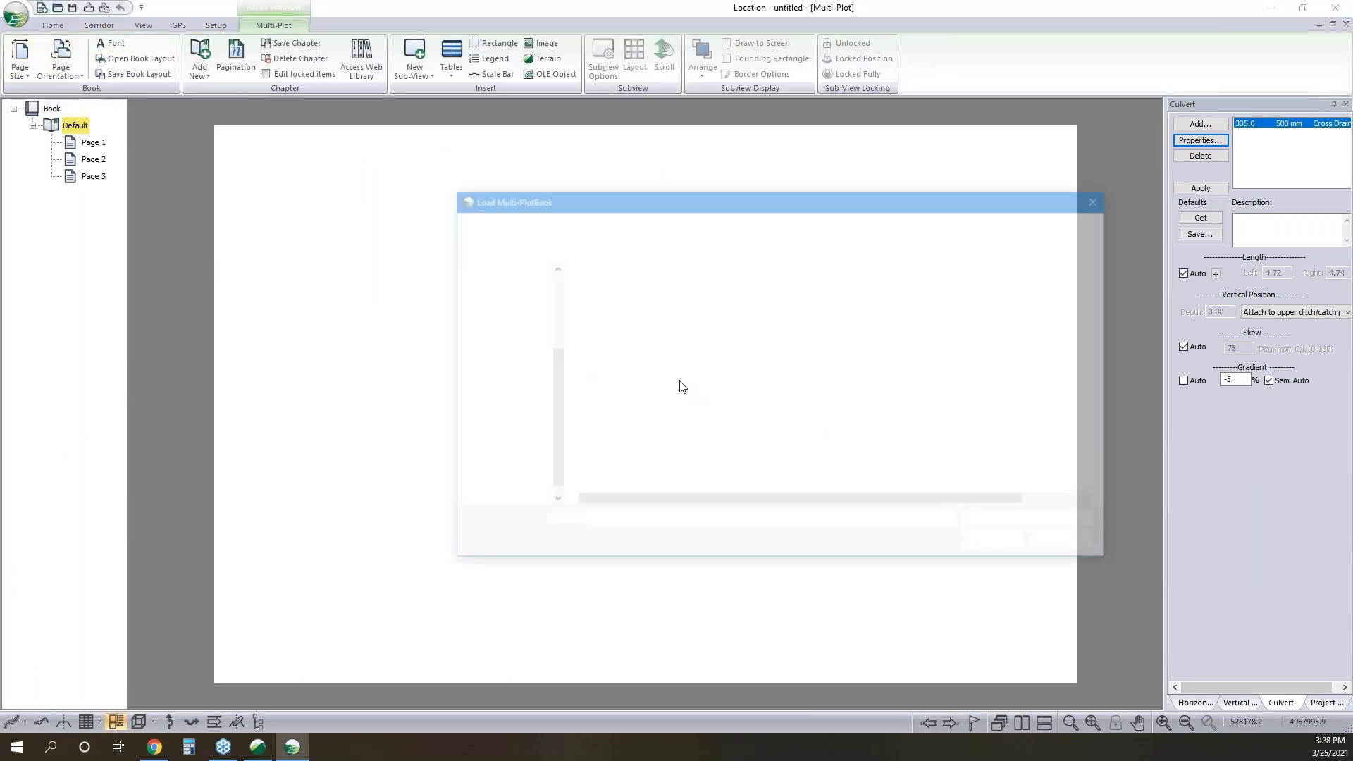
pyautogui.click(640, 338)
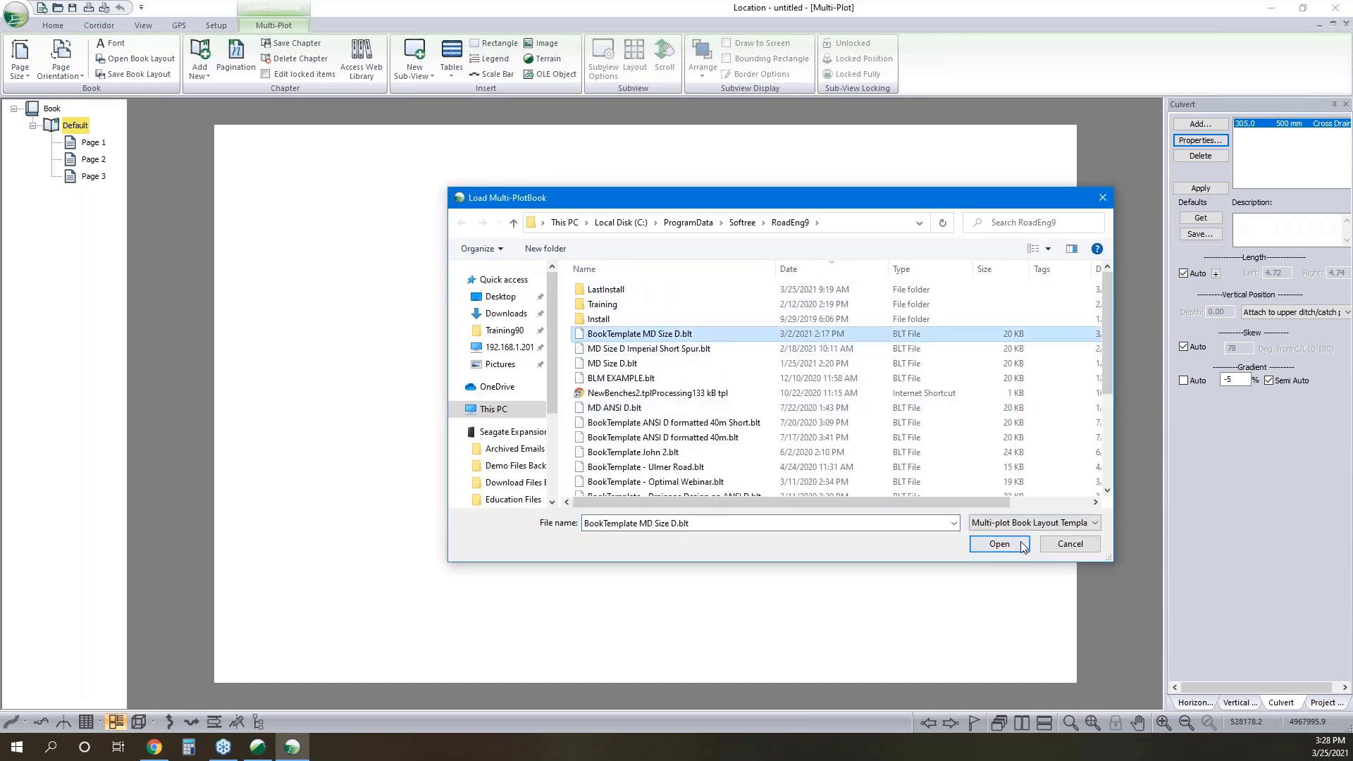
pyautogui.click(999, 544)
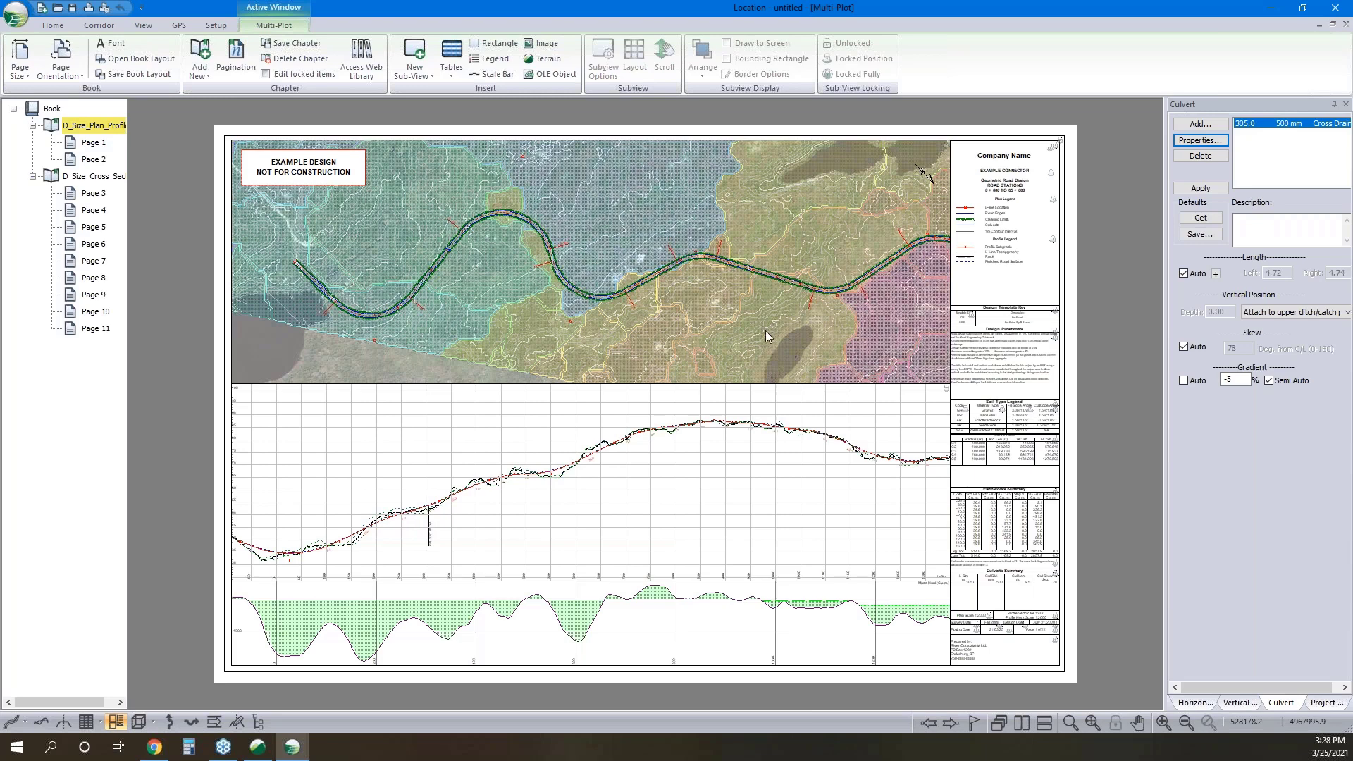
# Open the finished design Example.dsnx from the Undulating folder on the desktop
pyautogui.click(1271, 10)
pyautogui.click(1270, 16)
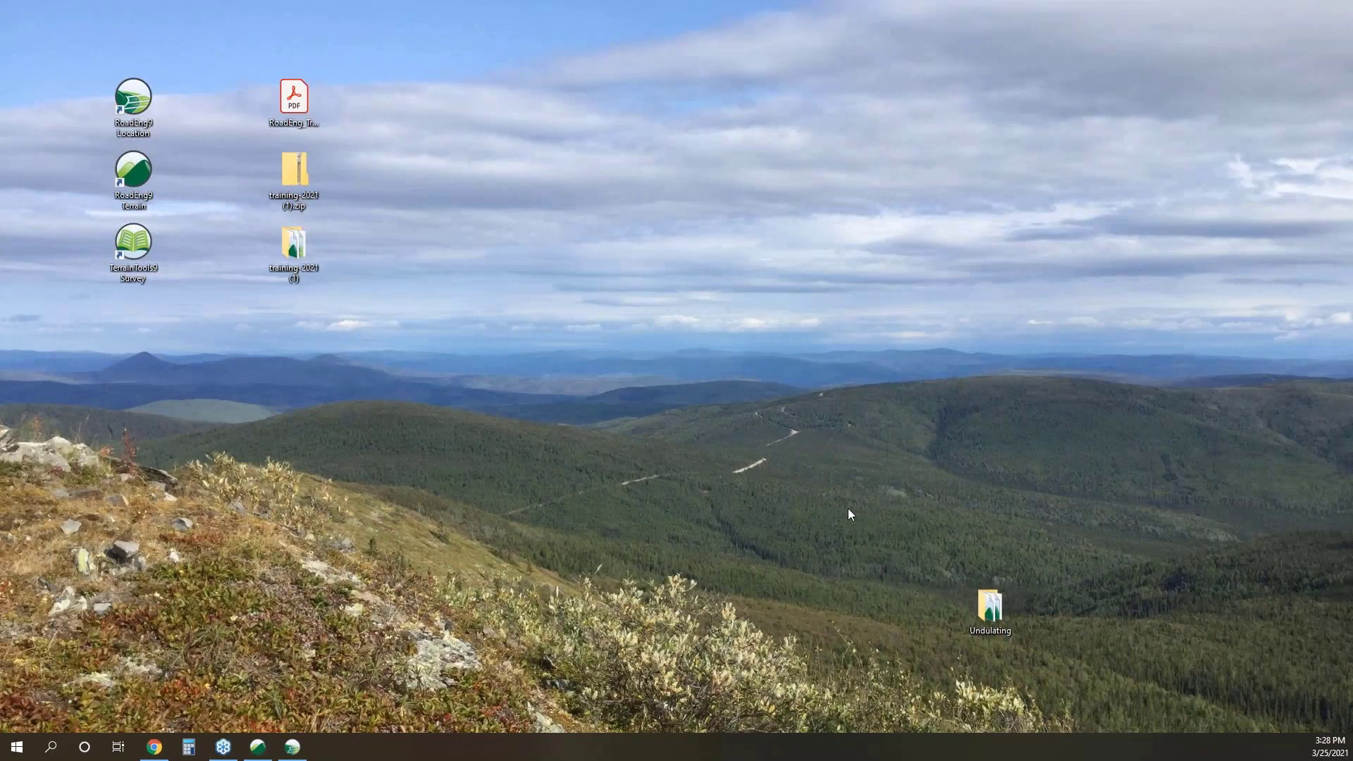
pyautogui.doubleClick(991, 607)
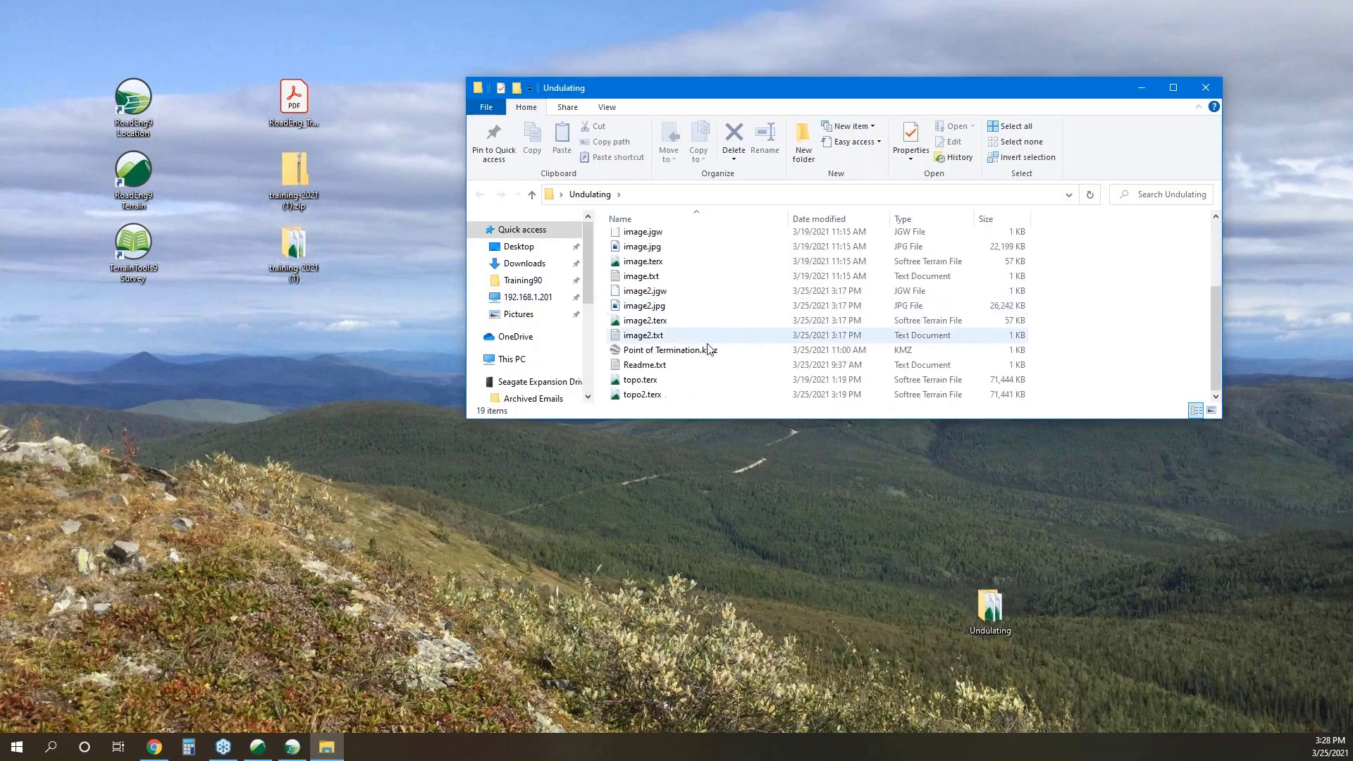
pyautogui.scroll(3, 695, 381)
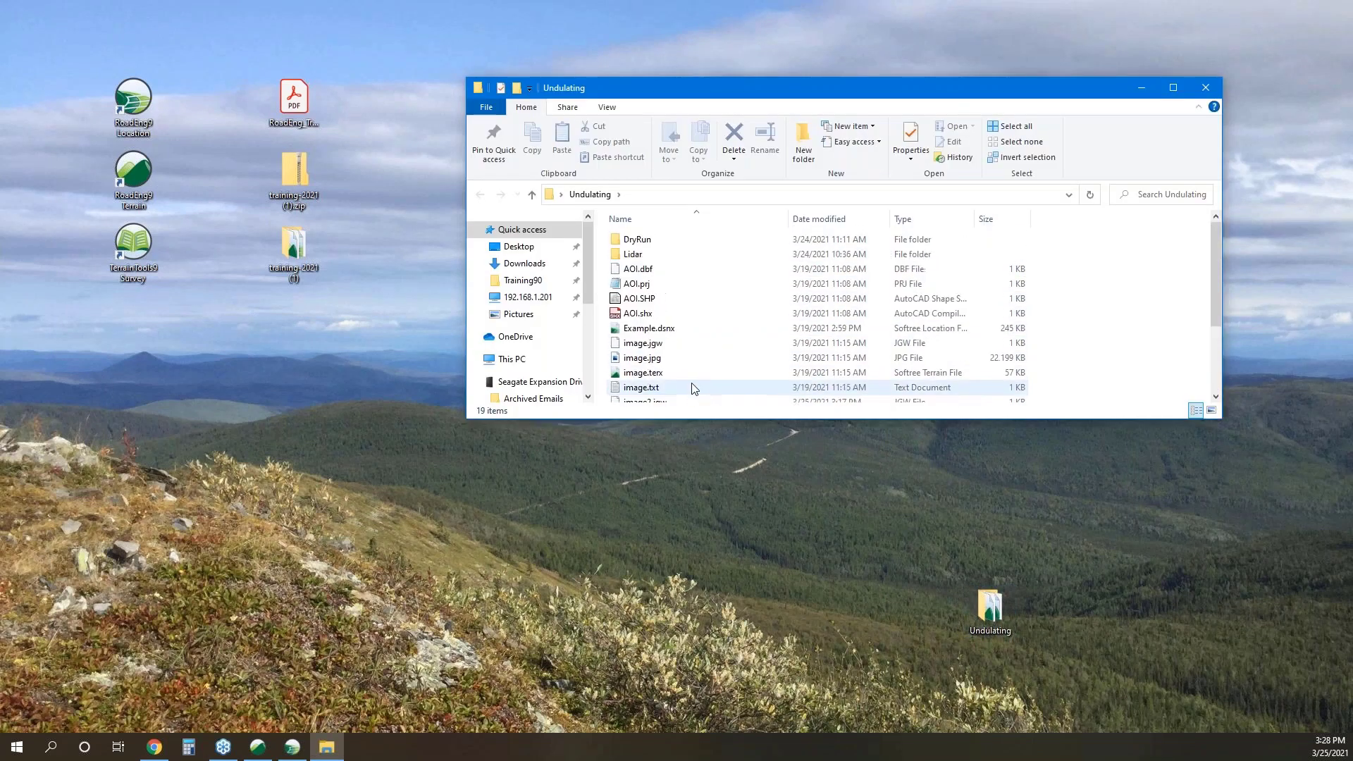
pyautogui.click(656, 329)
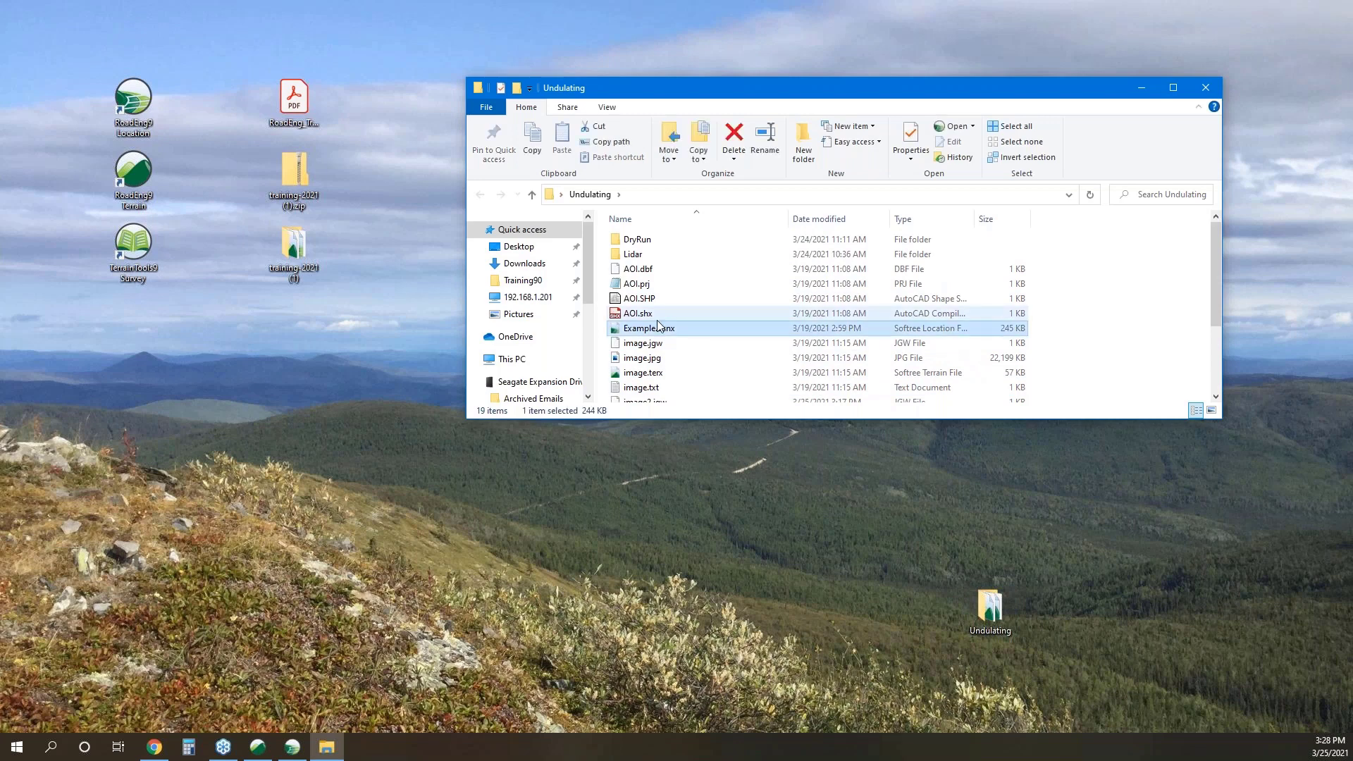
pyautogui.doubleClick(659, 328)
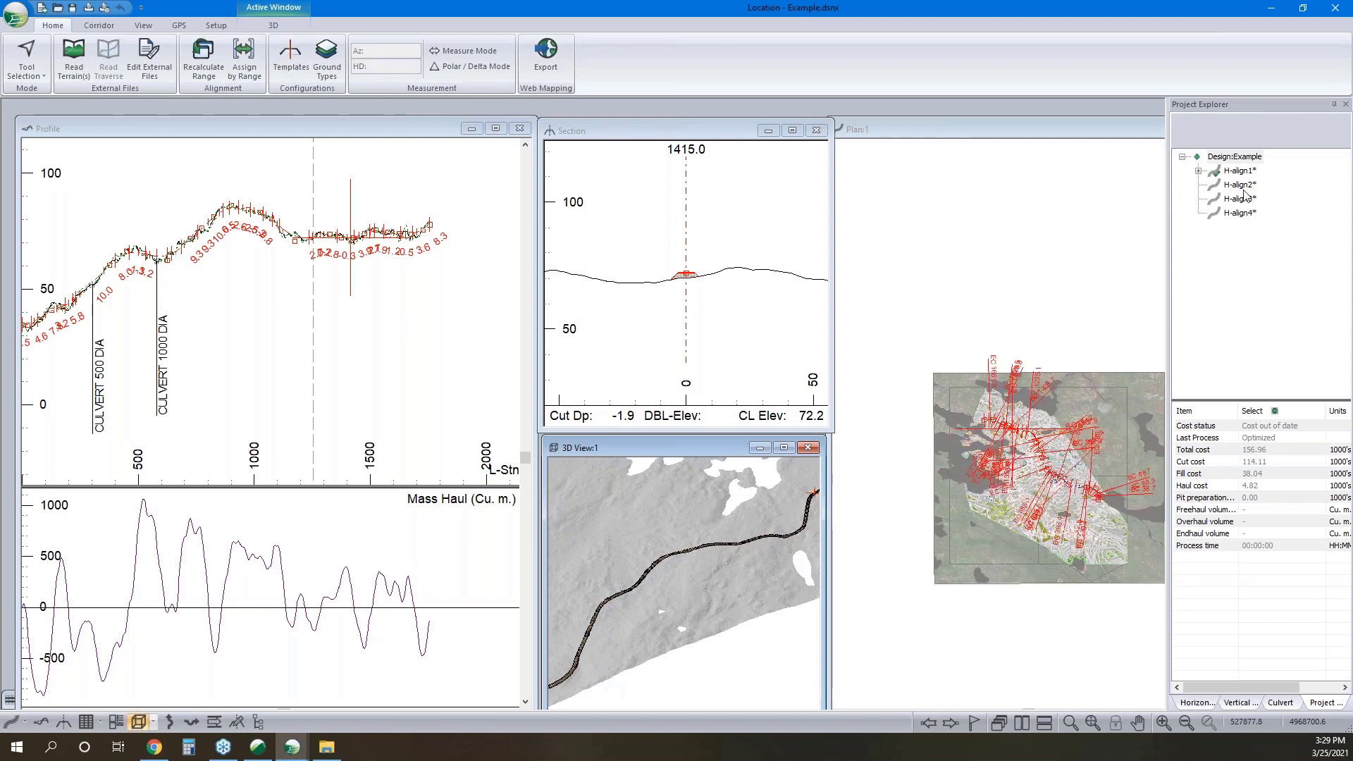
# Compare the routes and costs of the alternatives H-align2, H-align3 and H-align4 in the plan and cost table
pyautogui.click(1241, 186)
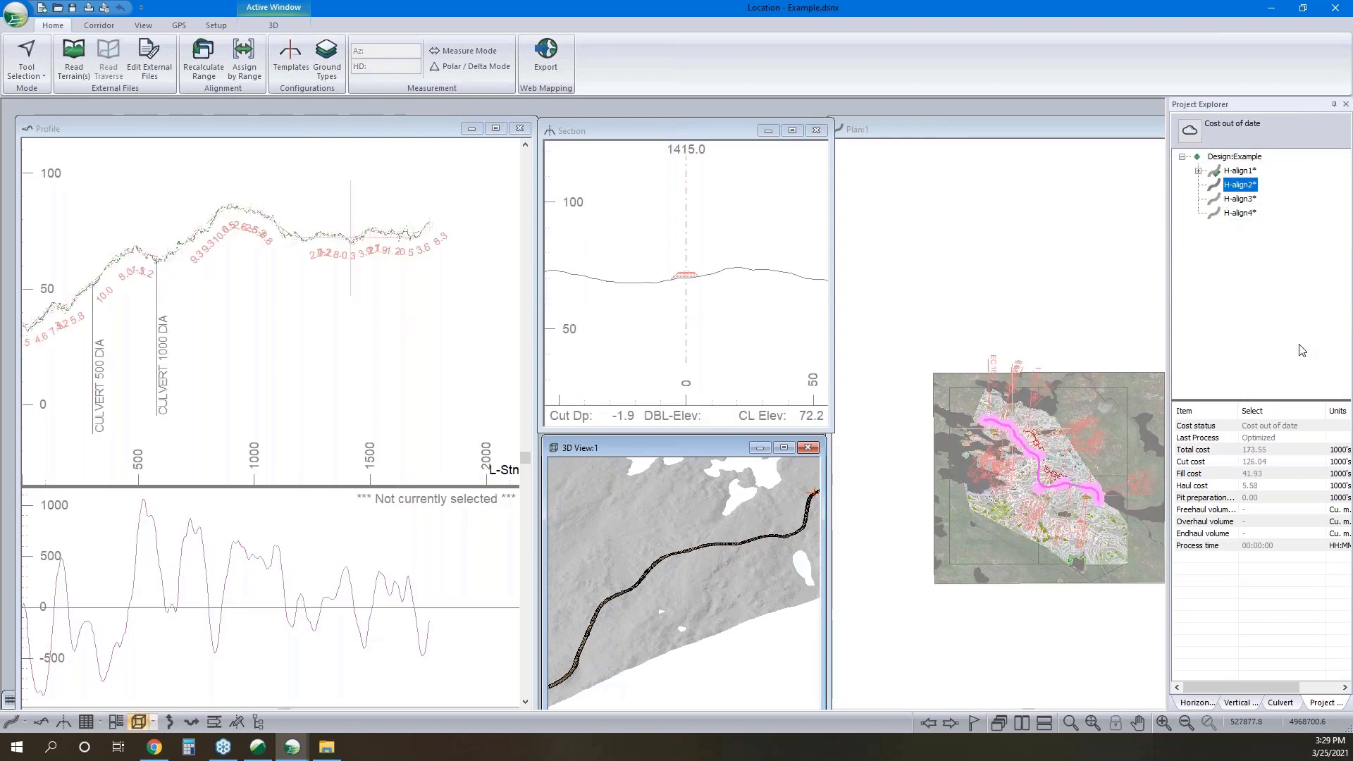
pyautogui.scroll(1, 1065, 488)
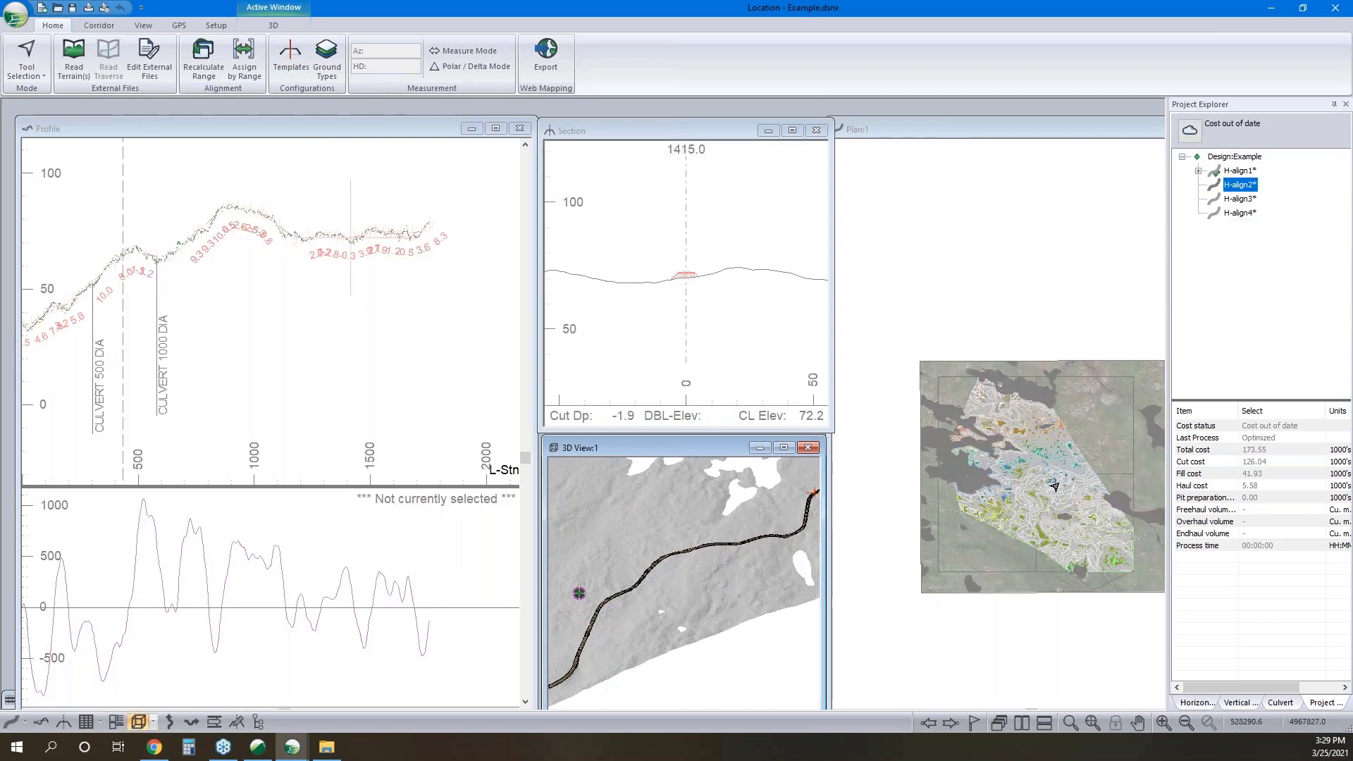
pyautogui.scroll(3, 1055, 487)
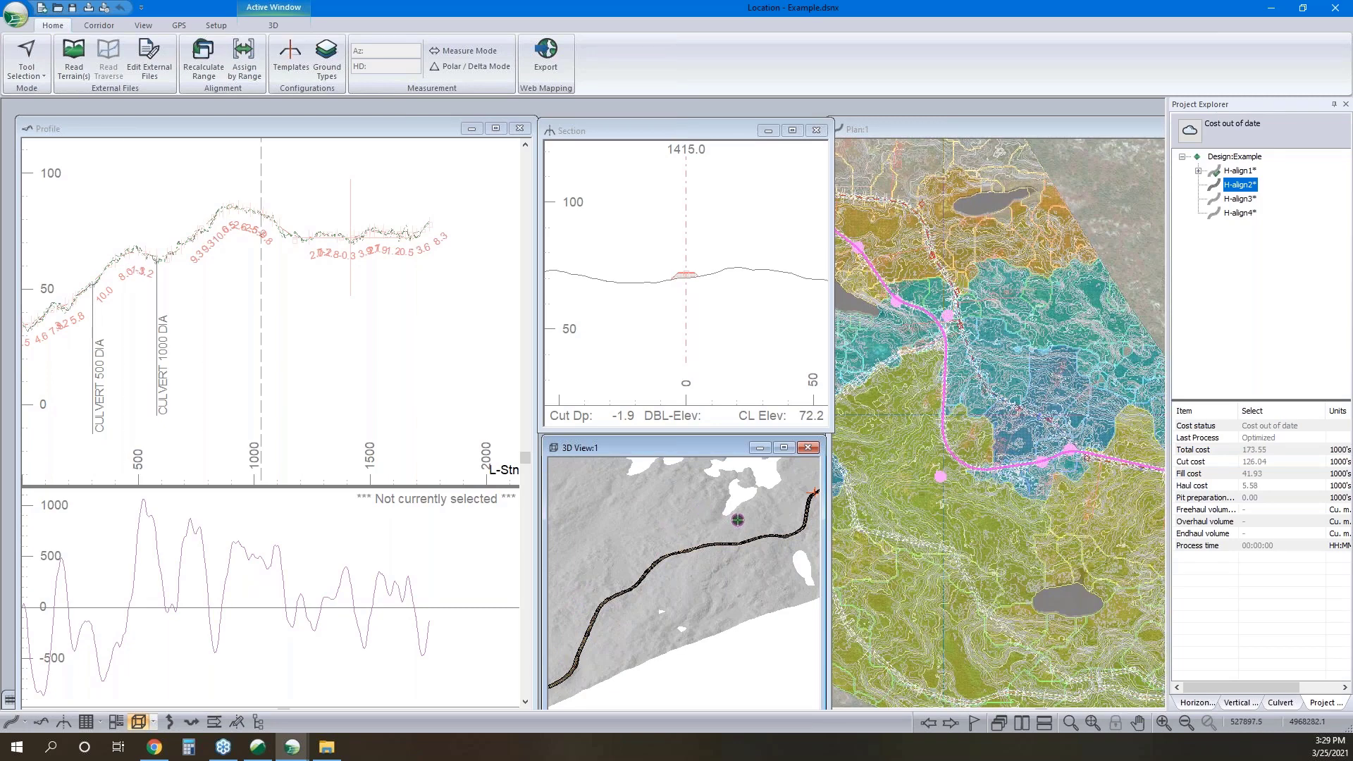
pyautogui.click(1236, 200)
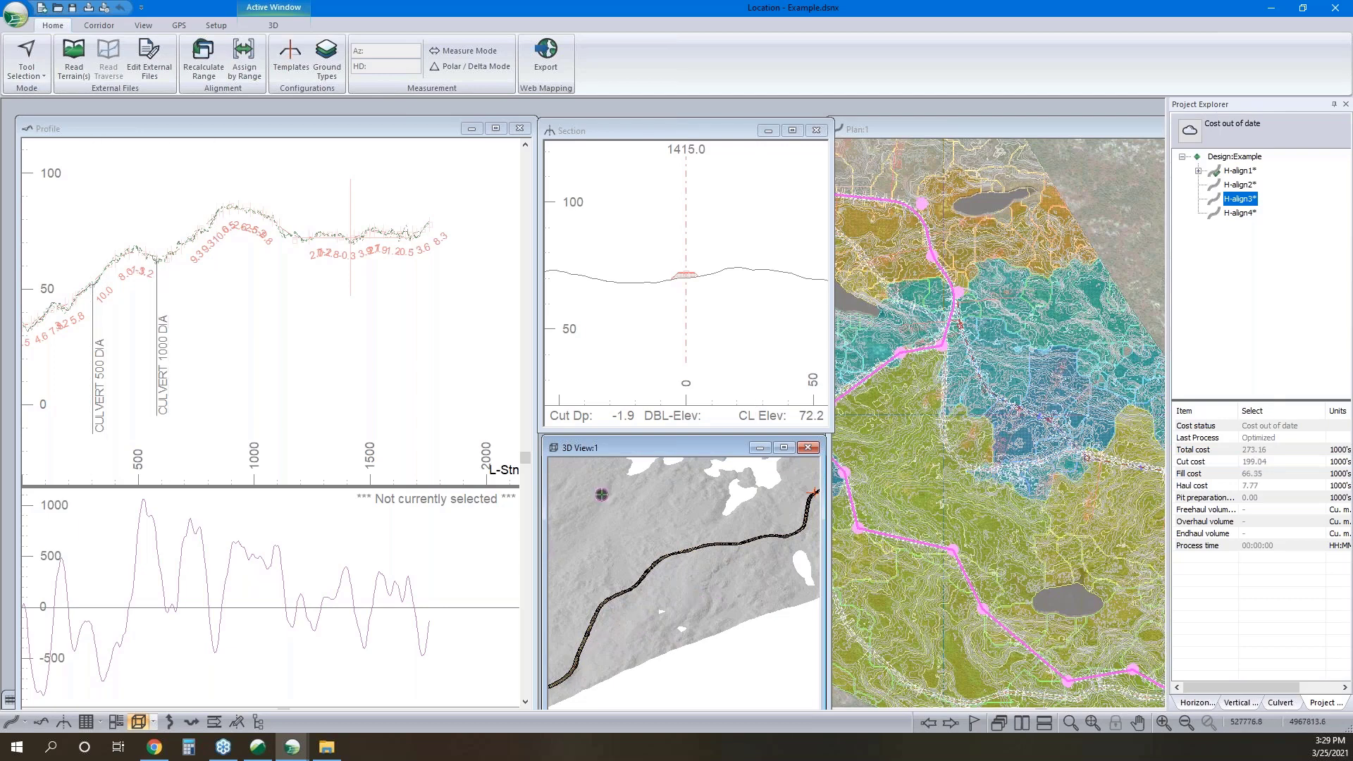
pyautogui.click(1239, 214)
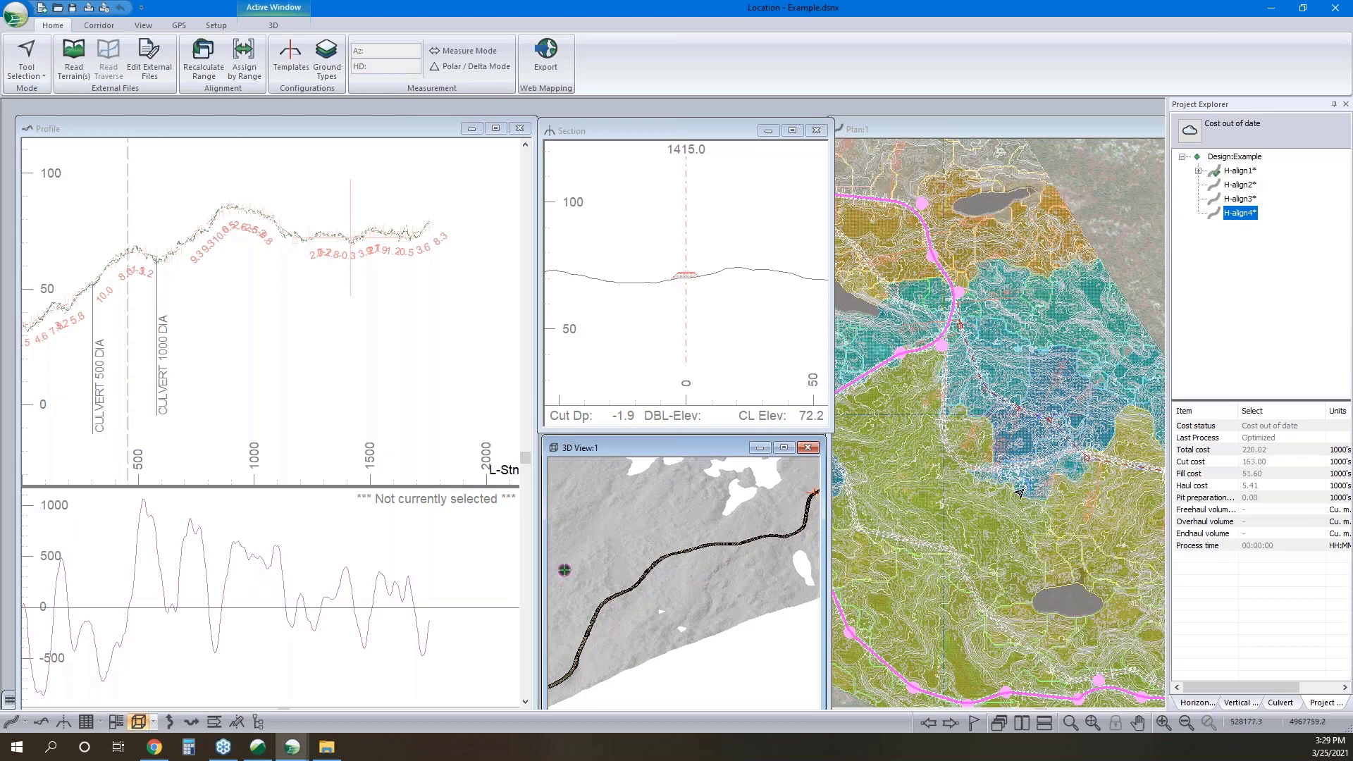
pyautogui.scroll(-1, 1041, 439)
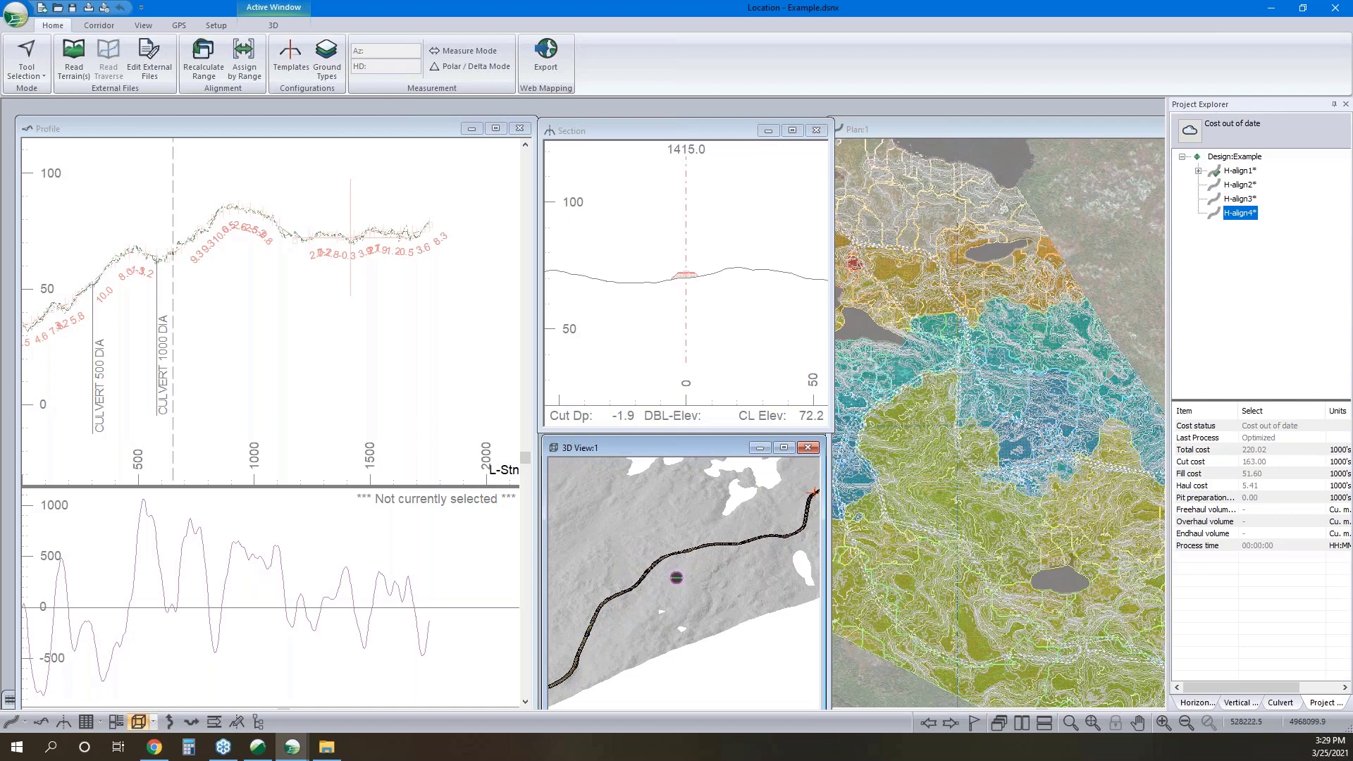
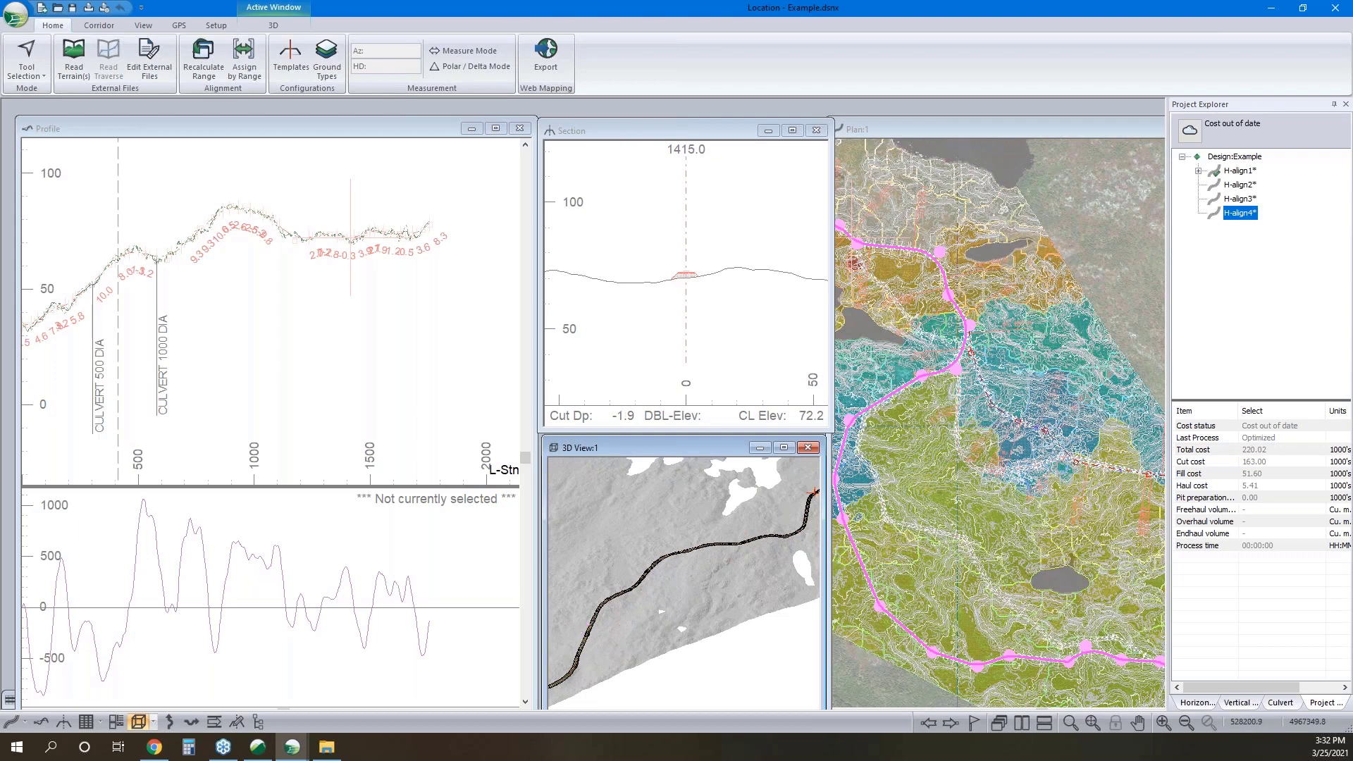
# Select the alternative H-align1 and review its assigned sub-horizon ground layer ranges
pyautogui.click(1238, 172)
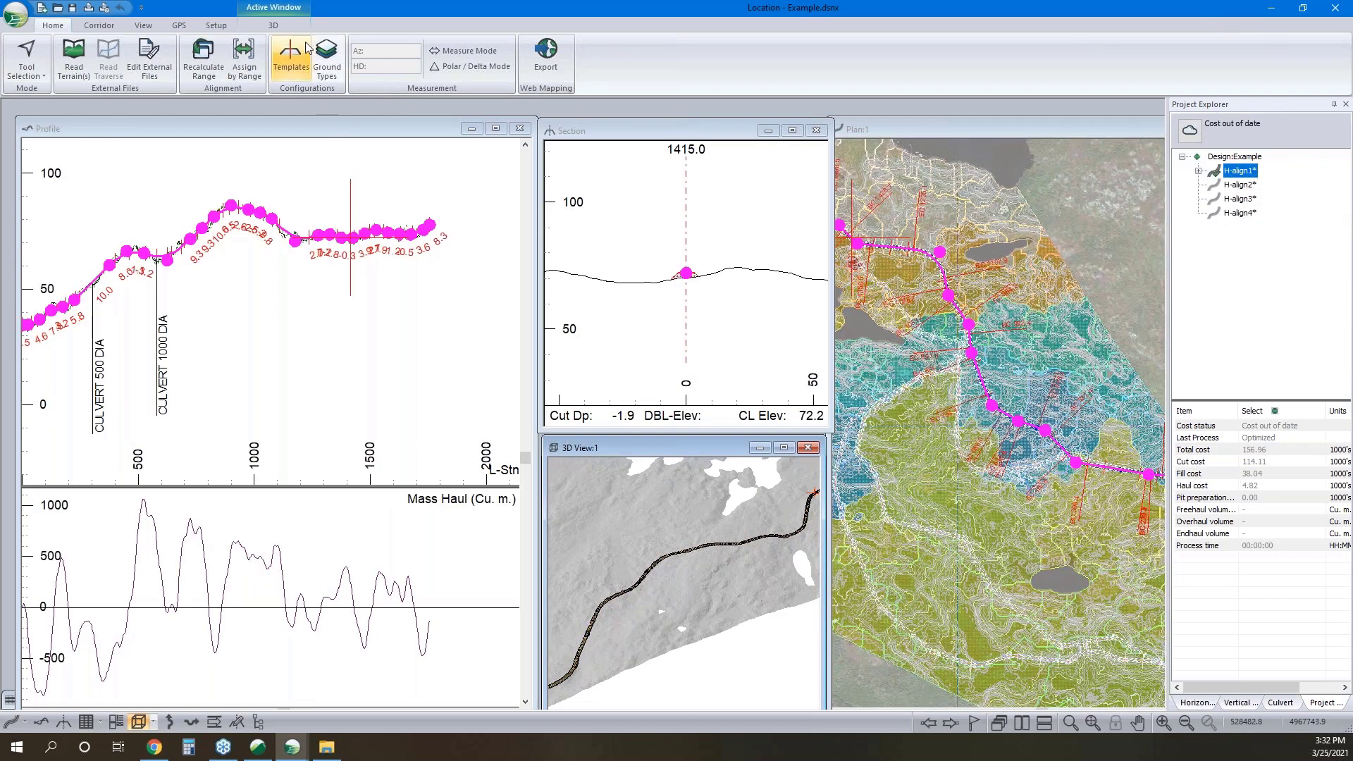
pyautogui.click(326, 55)
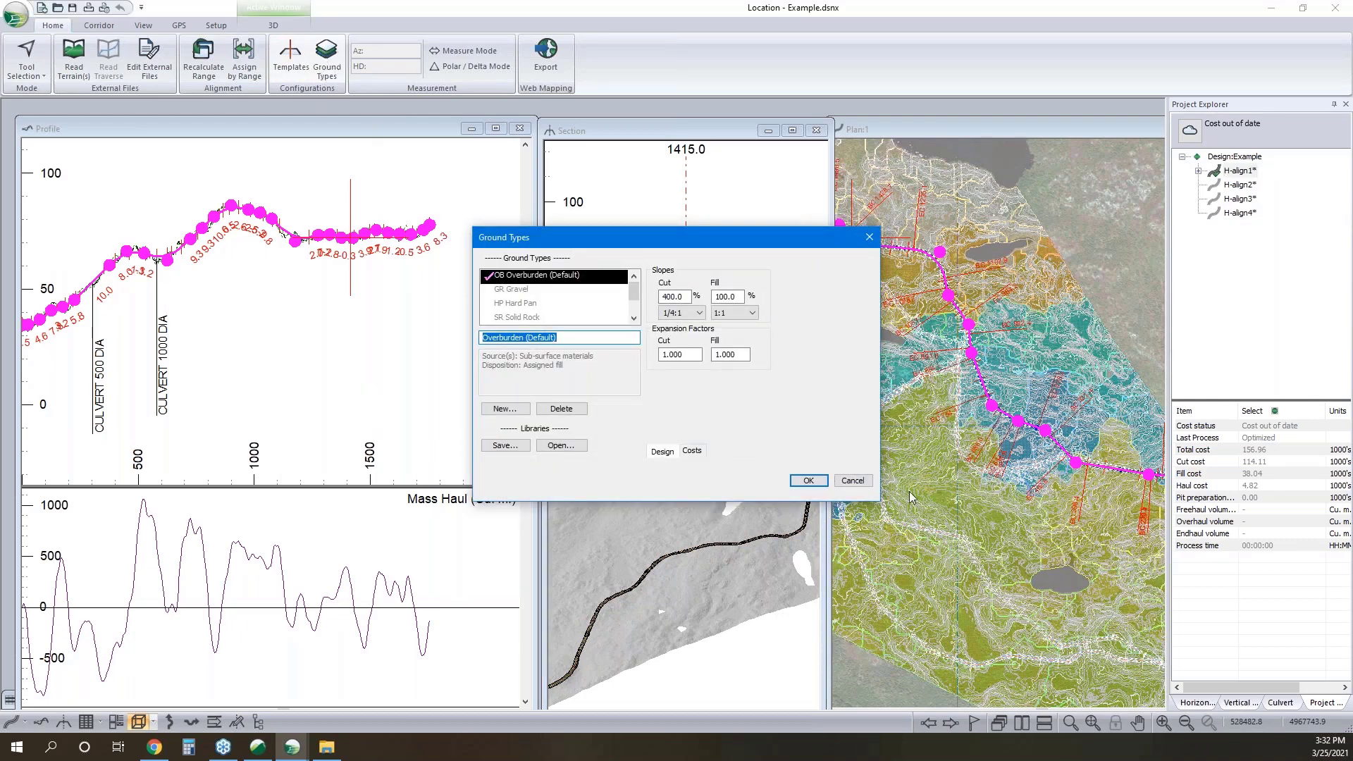
pyautogui.click(852, 480)
pyautogui.click(244, 60)
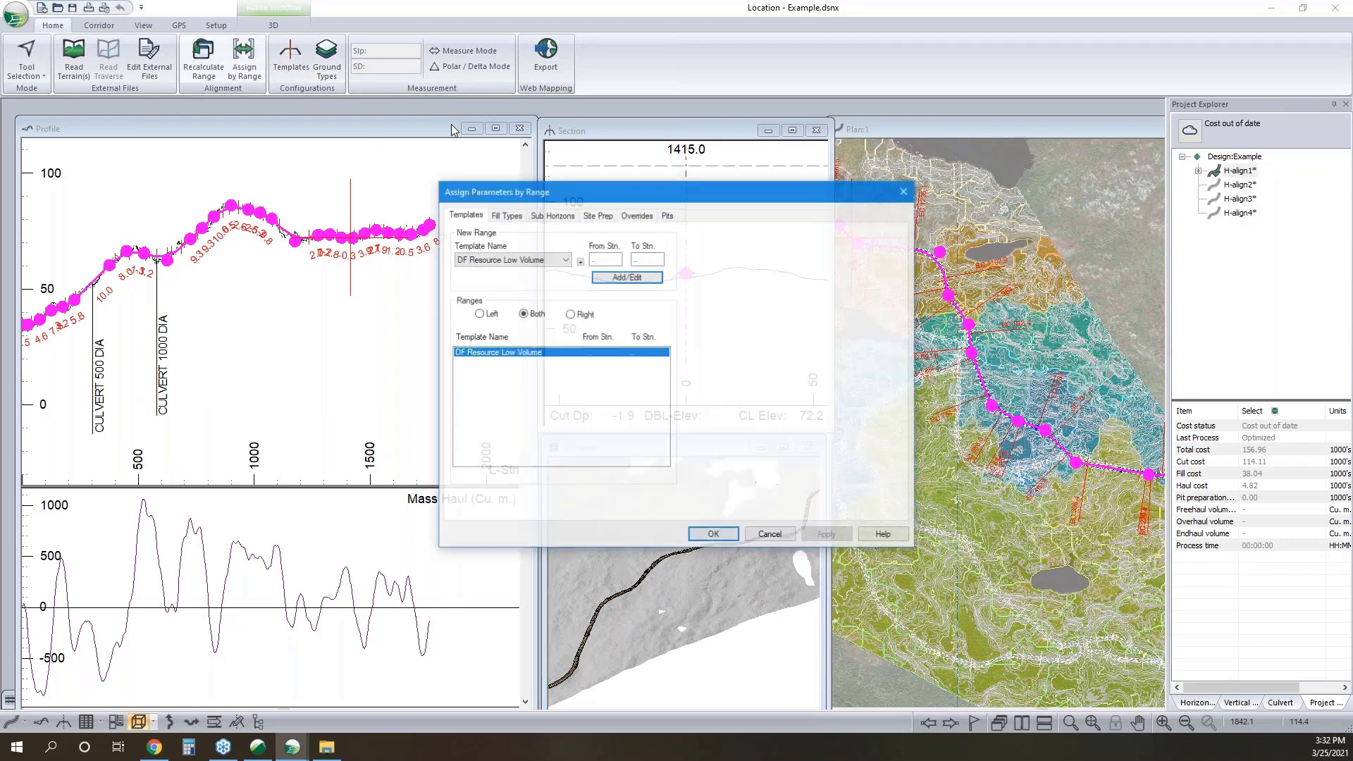
pyautogui.click(544, 217)
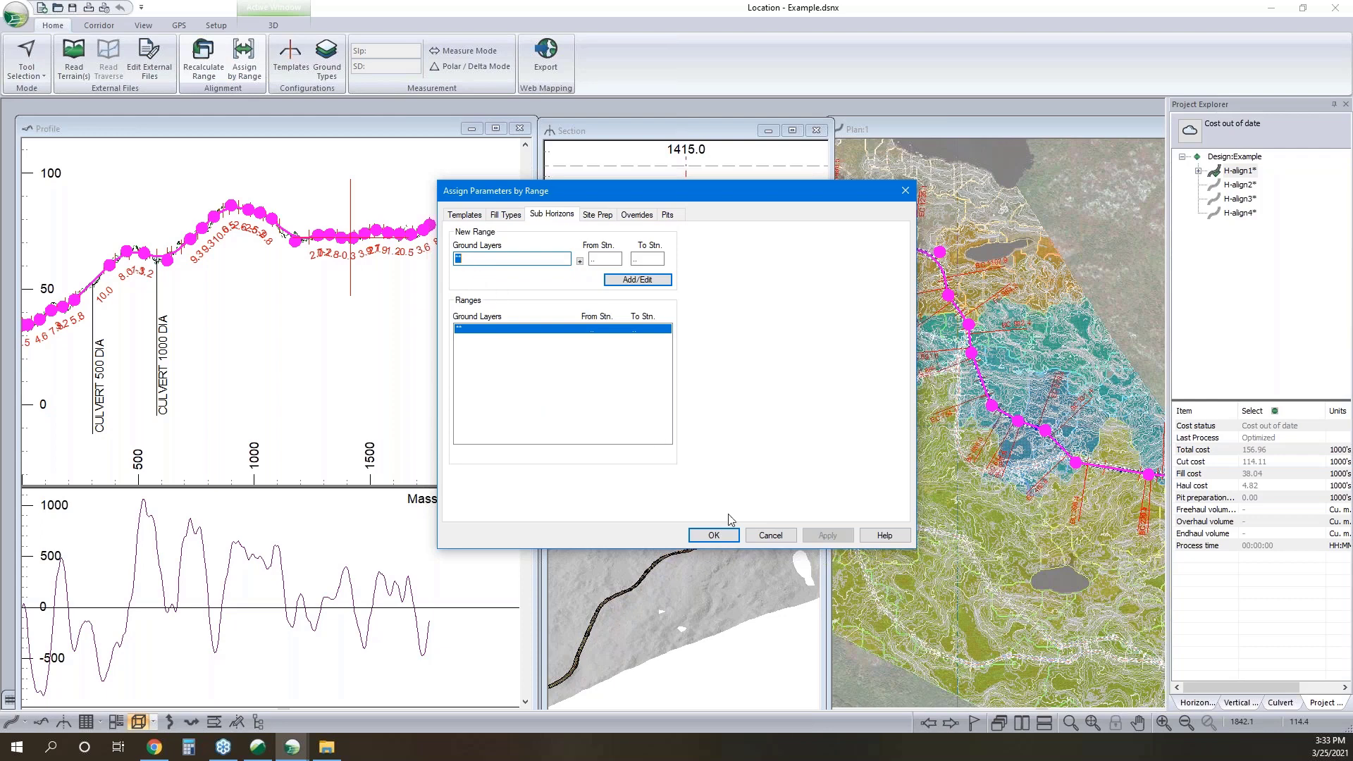
pyautogui.click(770, 537)
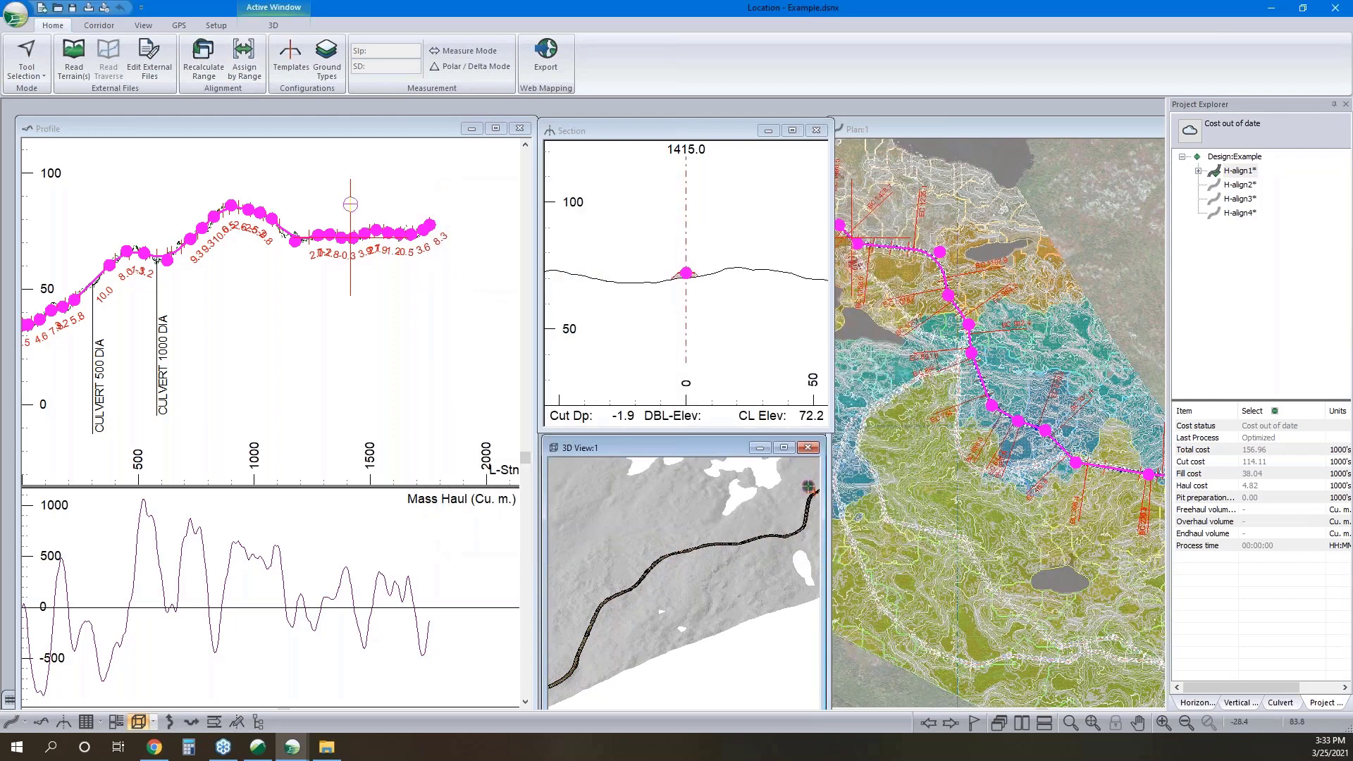
# Review the available ground types and the settings offered for defining a new one
pyautogui.click(327, 56)
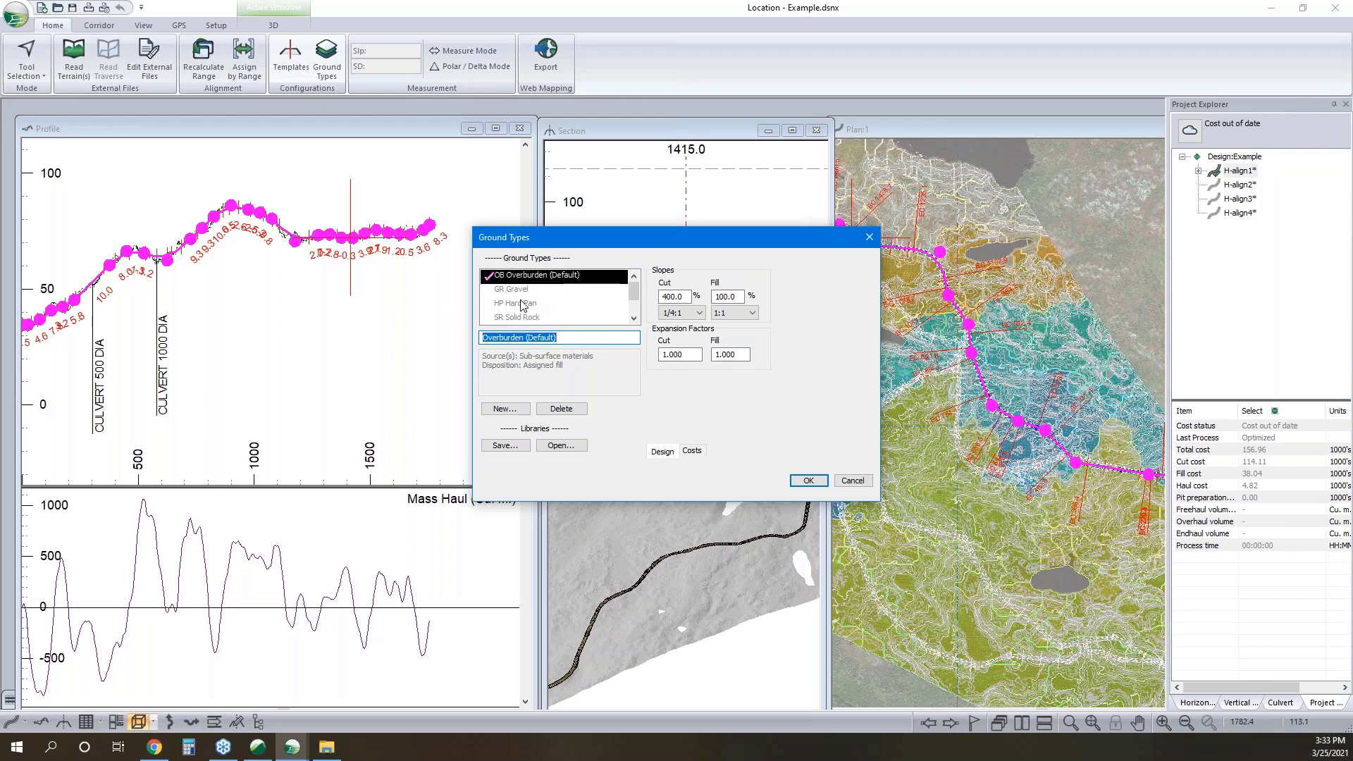
pyautogui.scroll(-1, 527, 301)
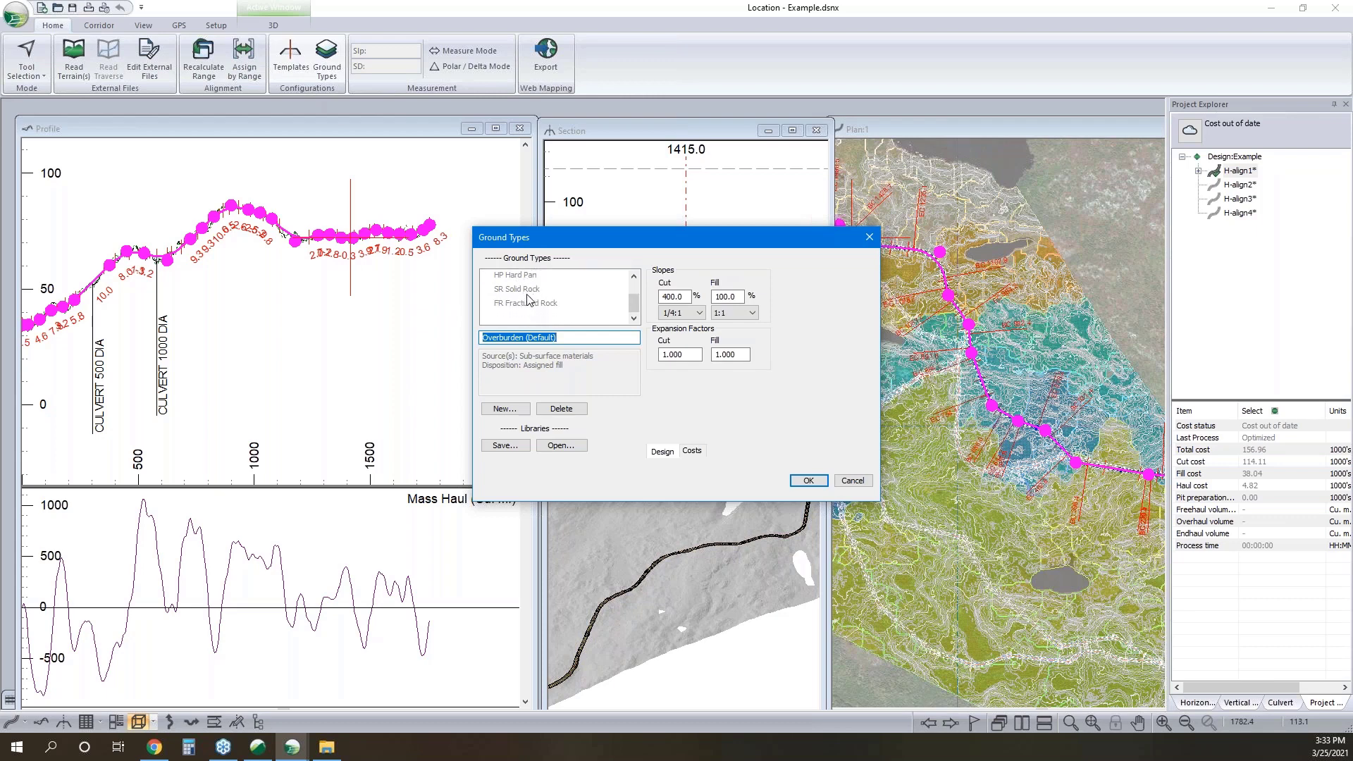
pyautogui.click(505, 408)
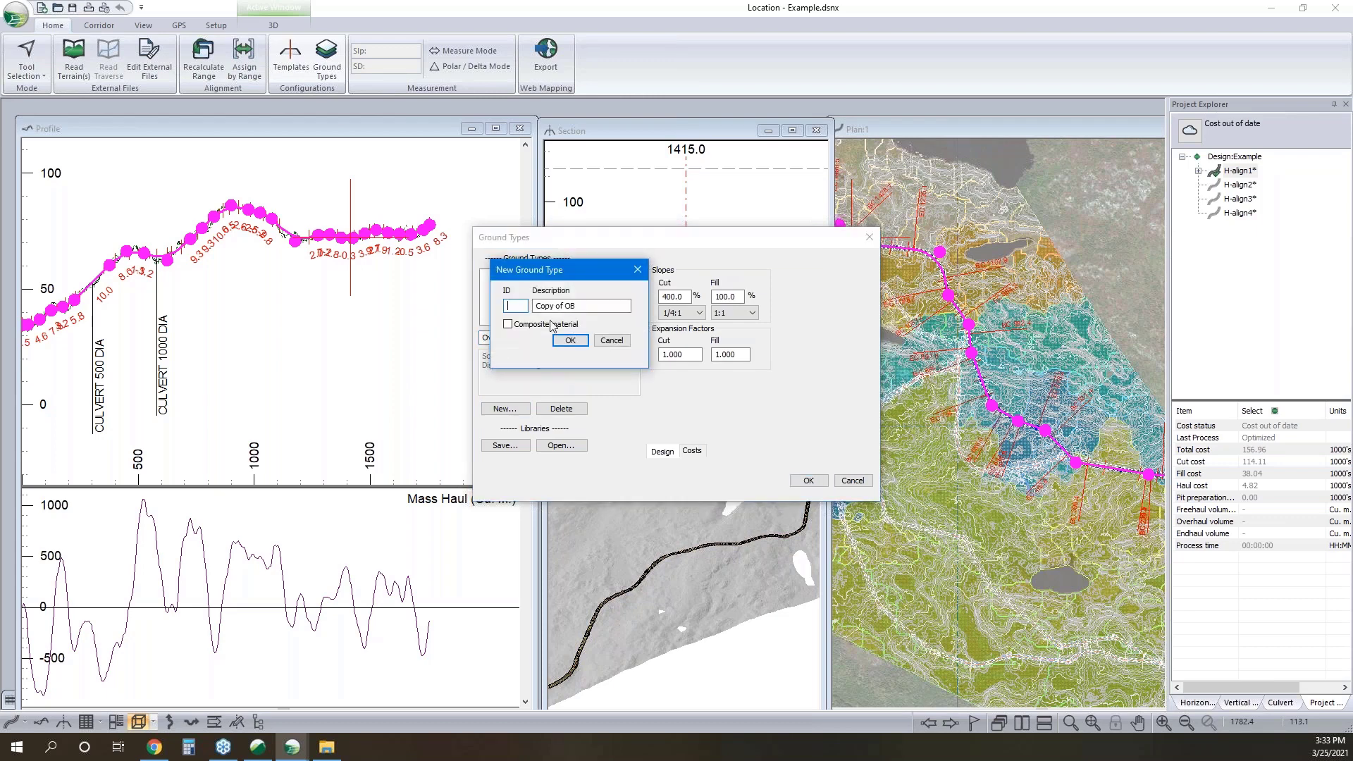
pyautogui.click(612, 341)
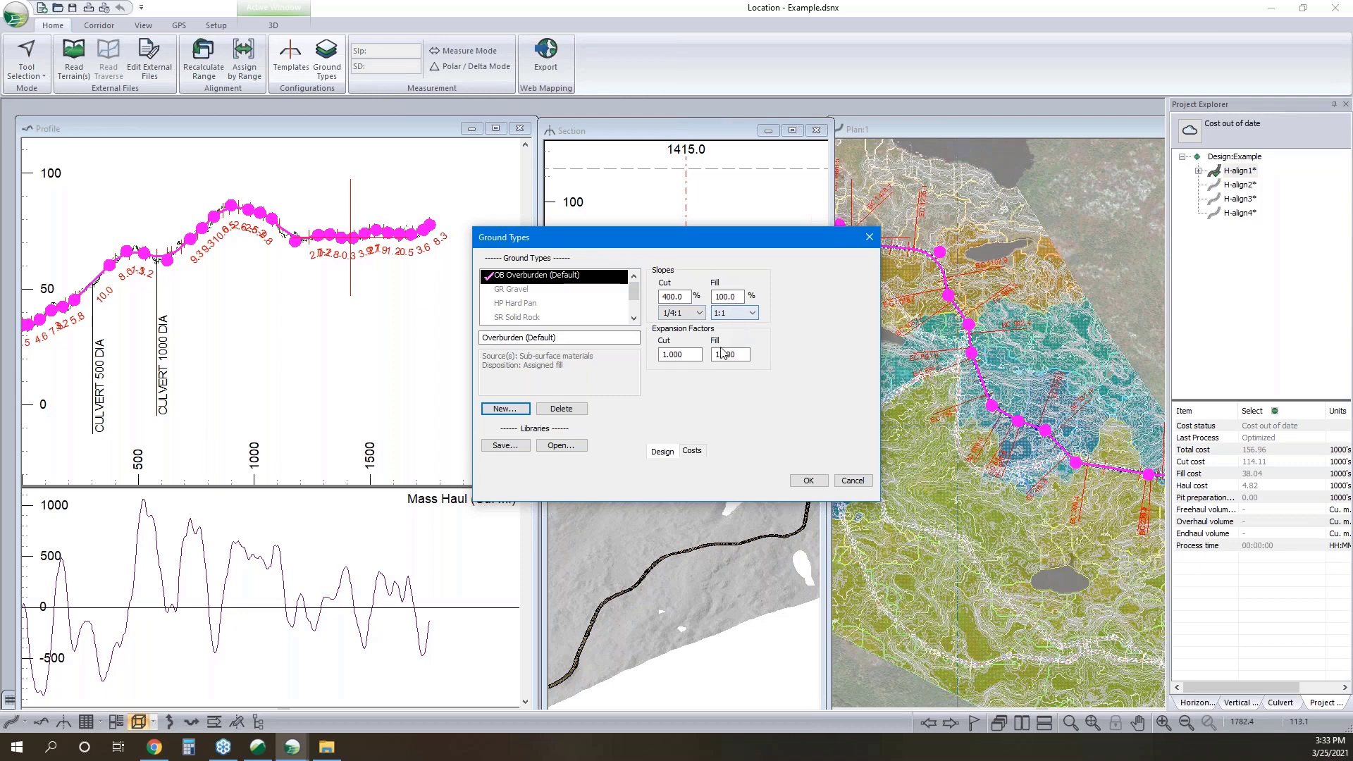
# Compare the handling costs and quality factors of the Overburden, Hard Pan and Solid Rock ground types
pyautogui.click(694, 451)
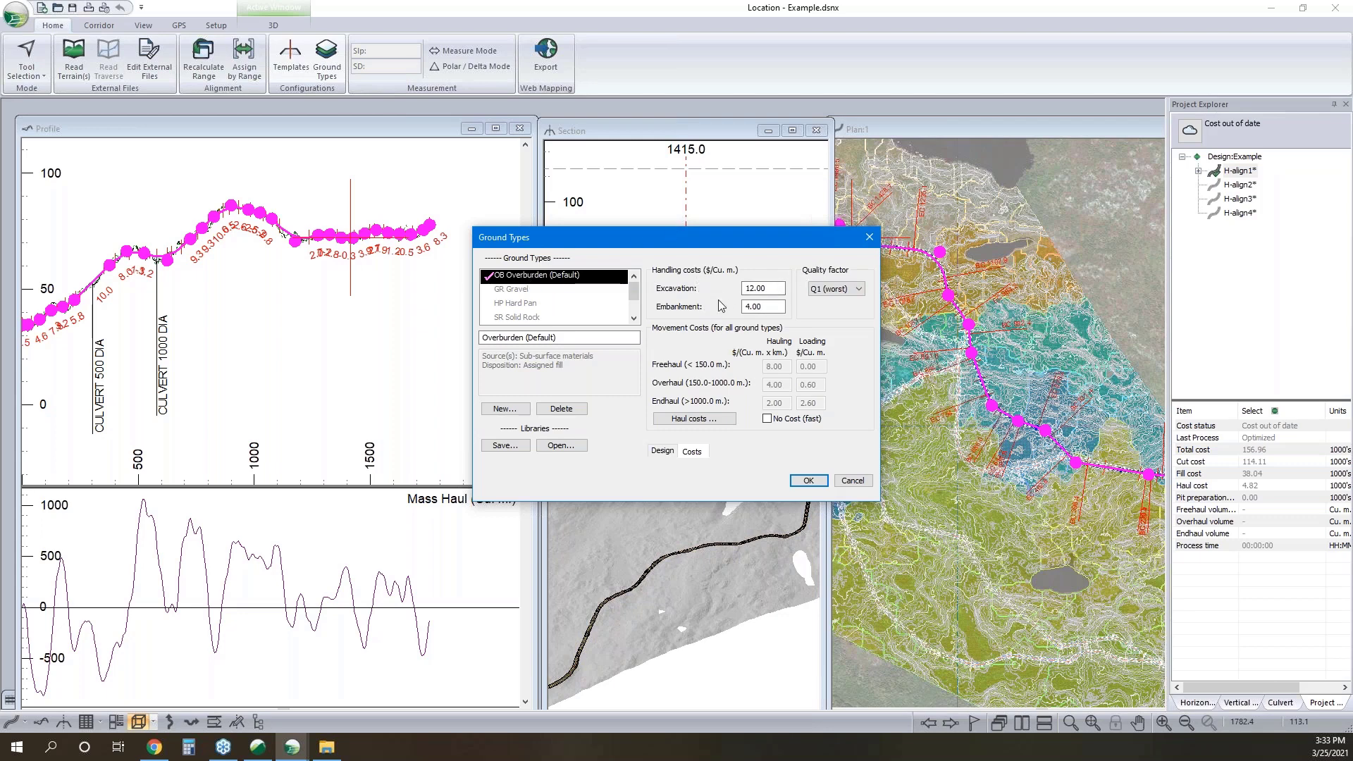
pyautogui.click(582, 303)
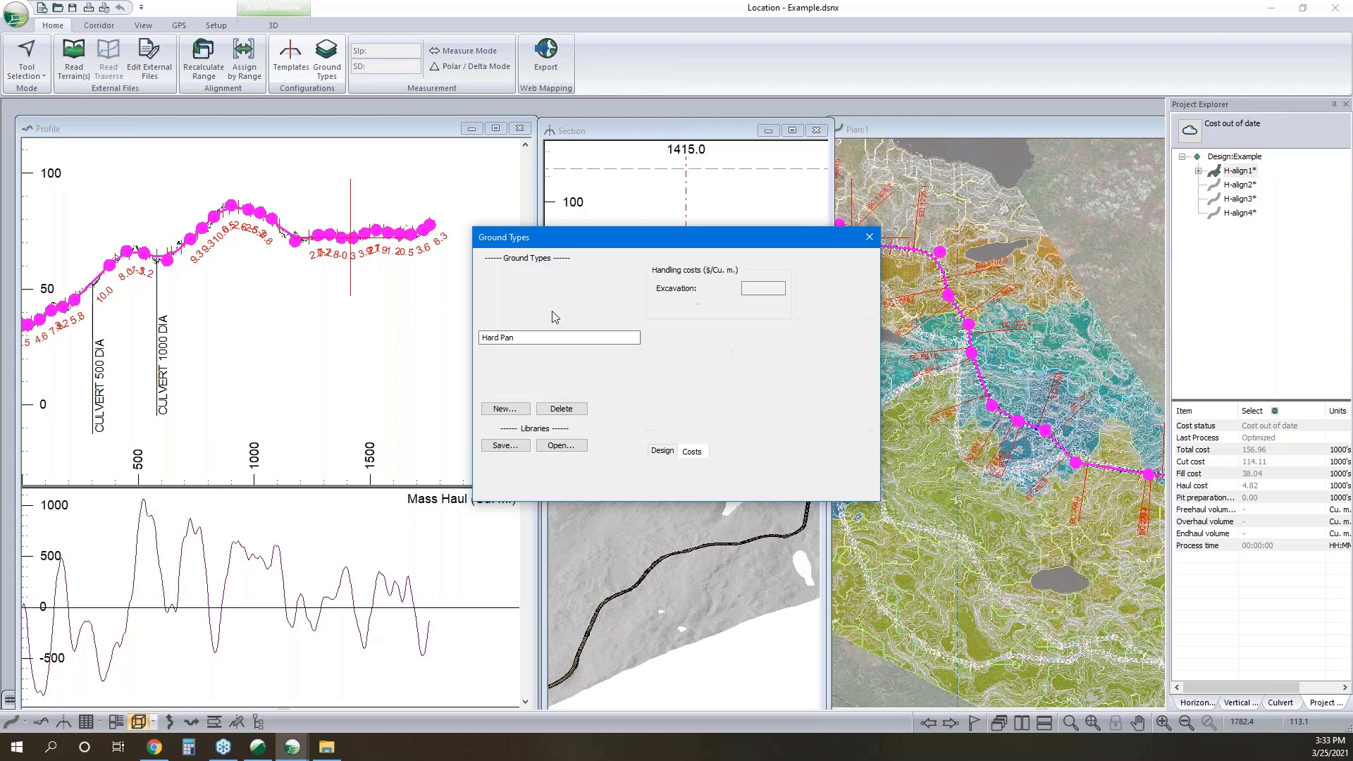
pyautogui.click(552, 315)
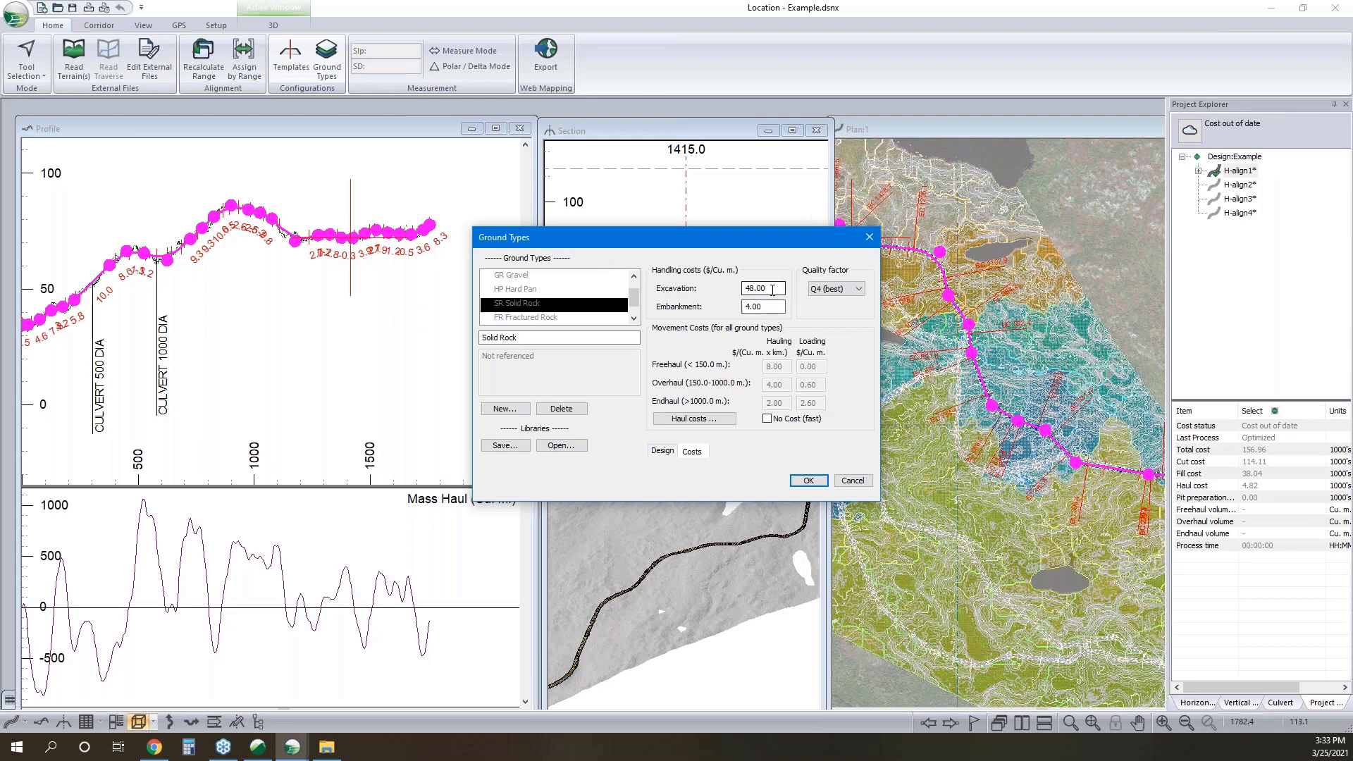
pyautogui.scroll(1, 574, 321)
pyautogui.click(548, 277)
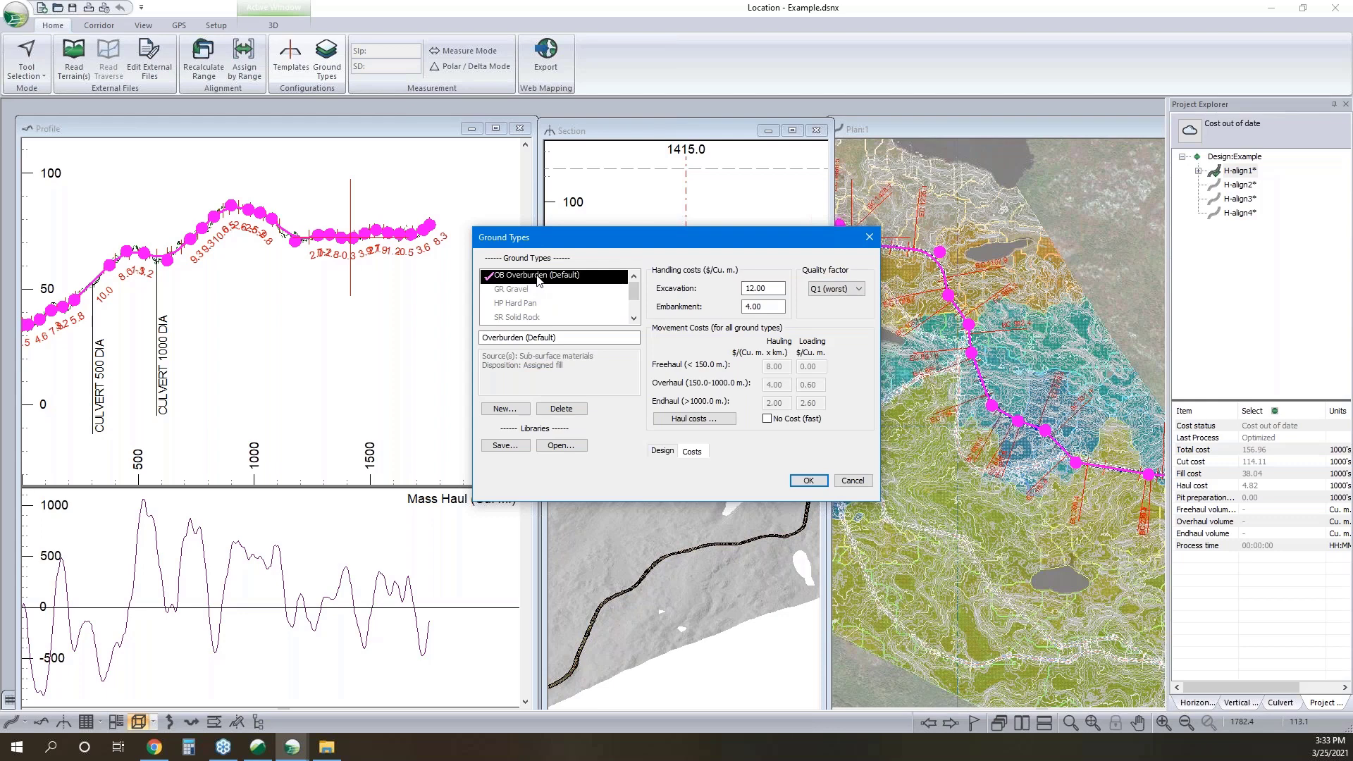
# Examine Overburden's excavation and embankment costs and the freehaul, overhaul and endhaul unit cost settings
pyautogui.doubleClick(766, 288)
pyautogui.click(758, 307)
pyautogui.click(724, 420)
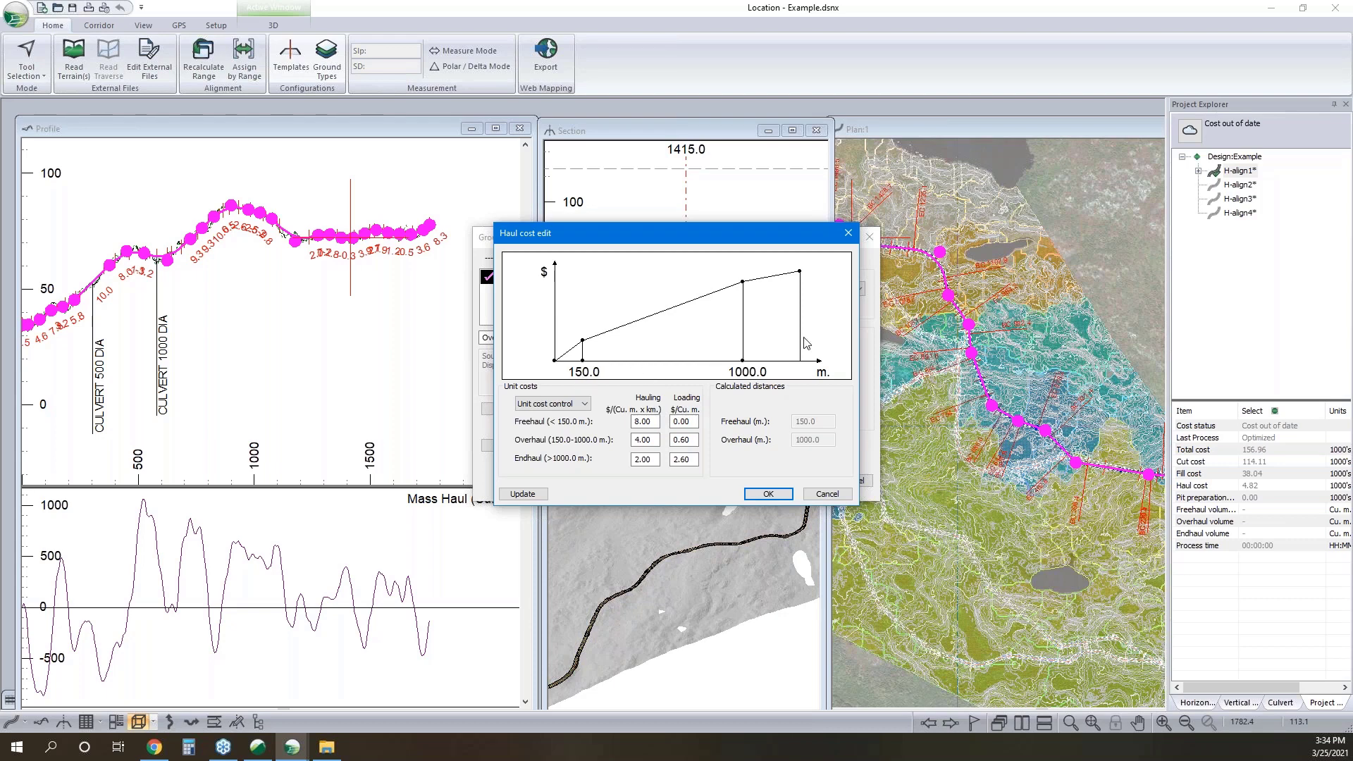
pyautogui.click(833, 492)
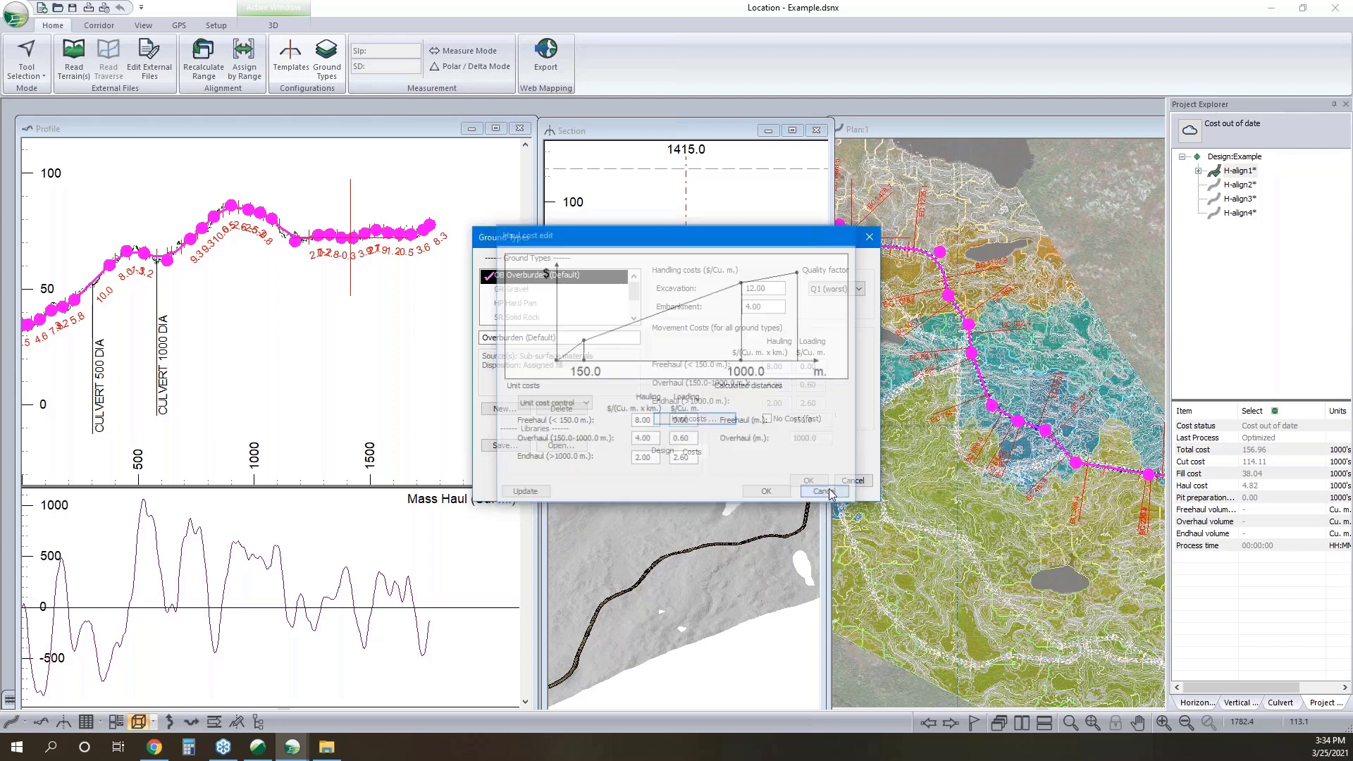
pyautogui.click(844, 482)
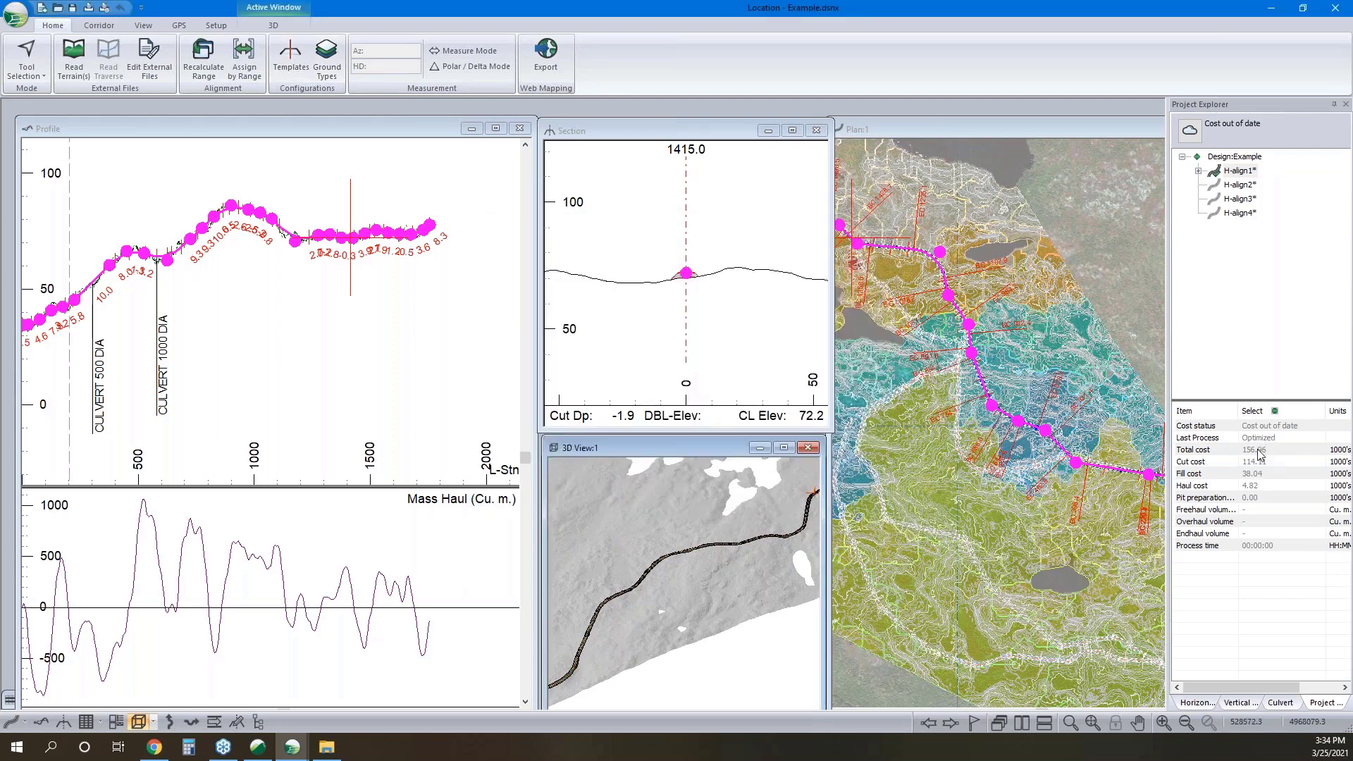
# Compare the routes and costs of the alternatives H-align2 and H-align3
pyautogui.click(1247, 184)
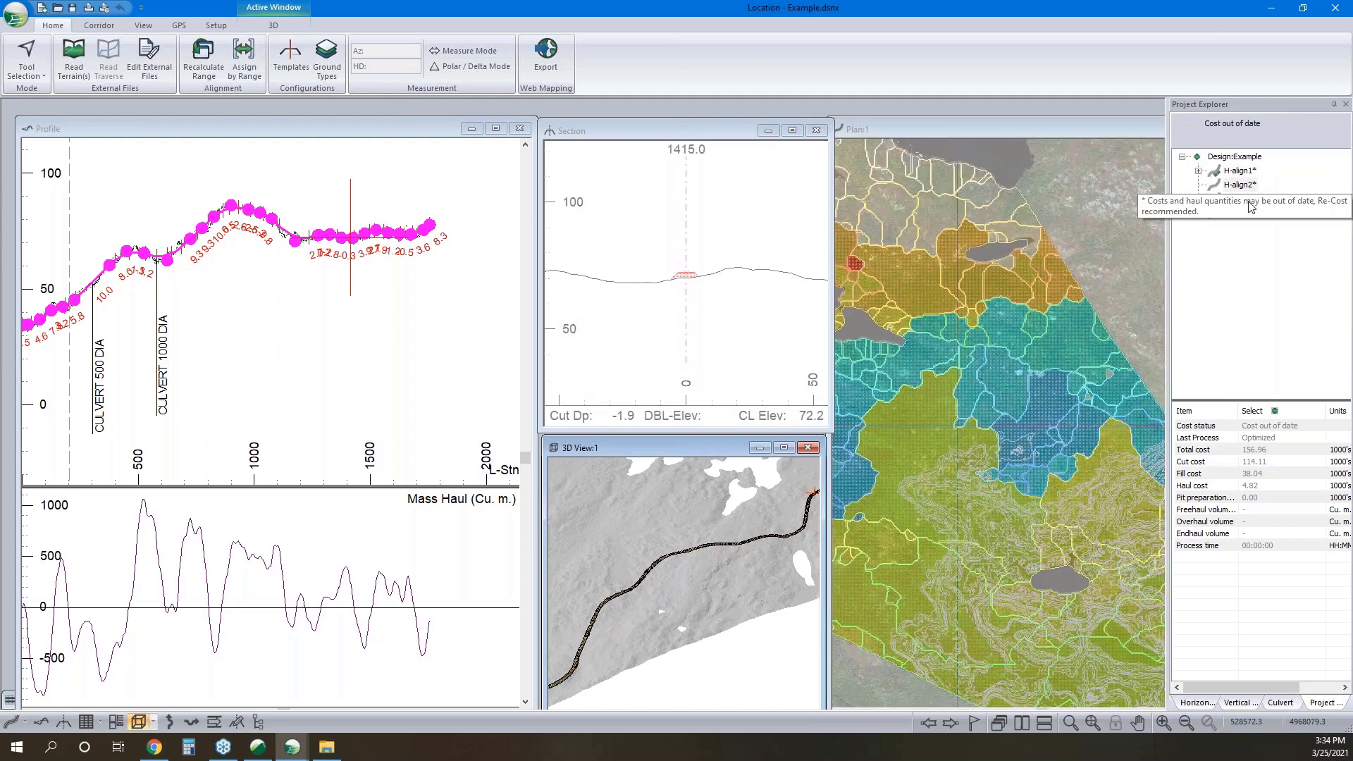
pyautogui.click(1239, 198)
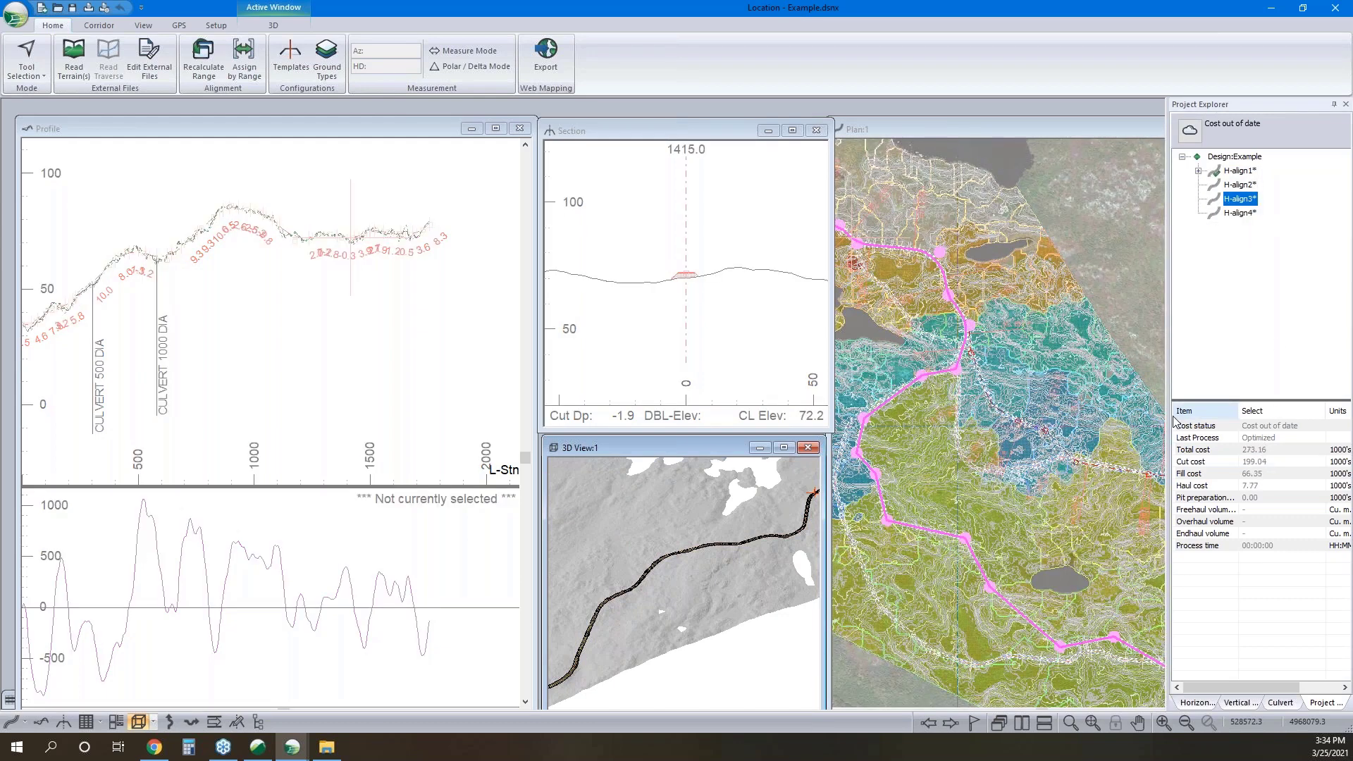